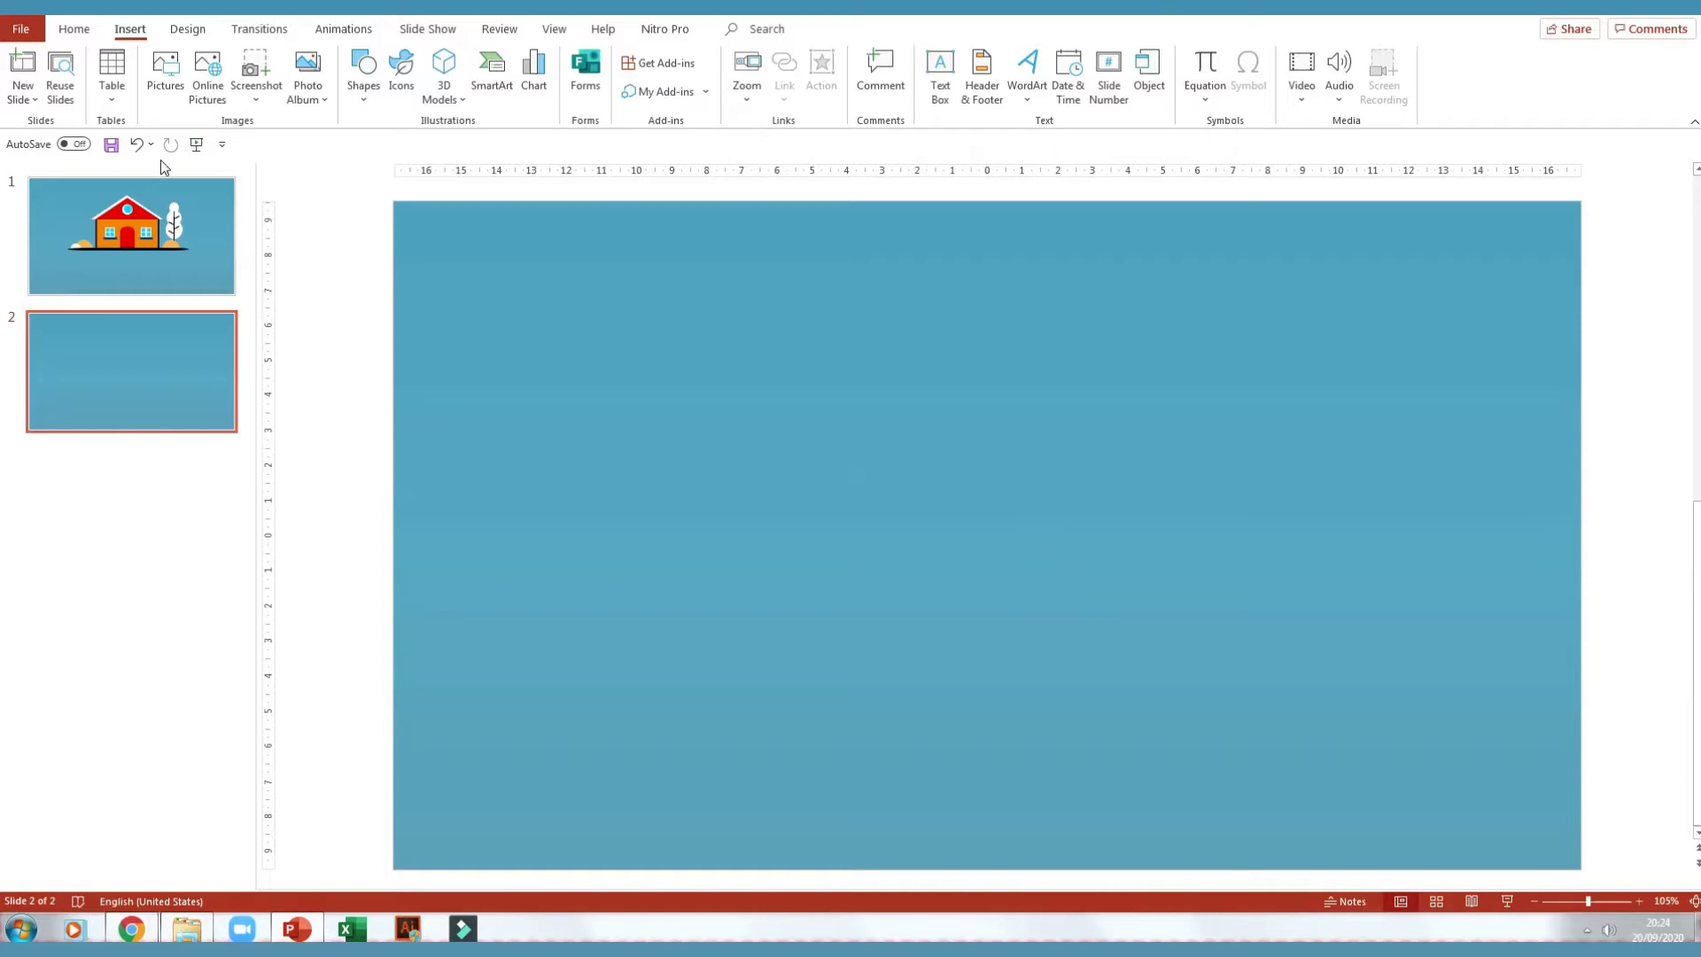
# Draw a large rectangle low on the slide with no outline and black fill
pyautogui.click(88, 34)
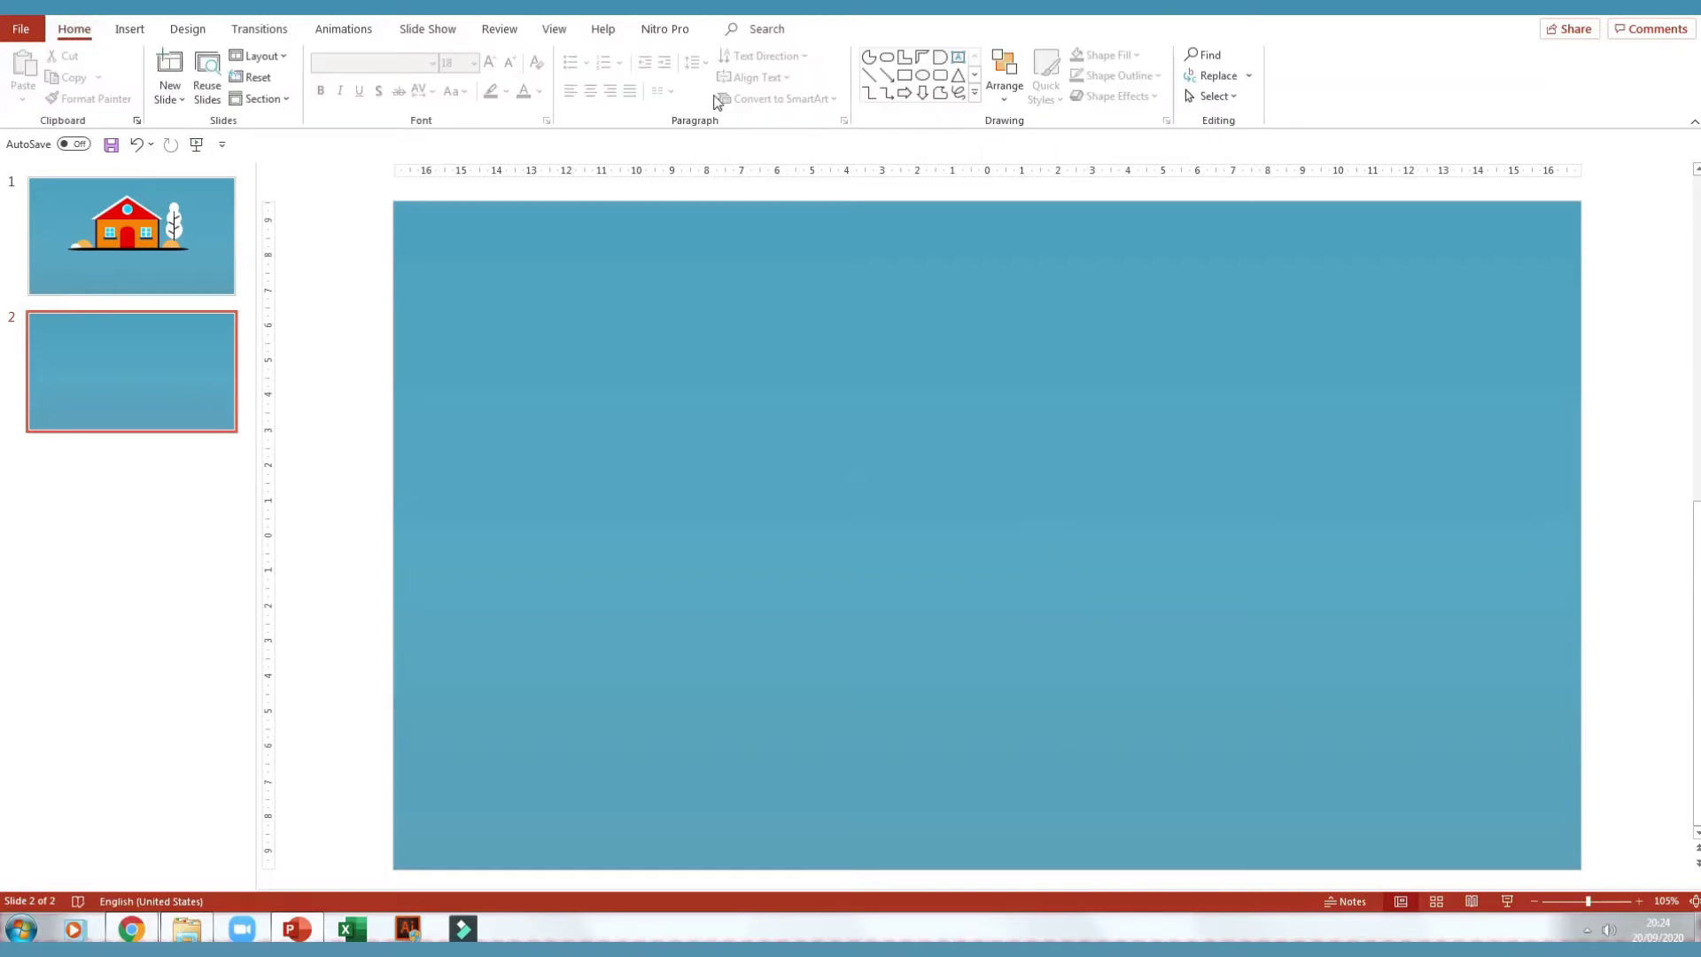
pyautogui.click(907, 77)
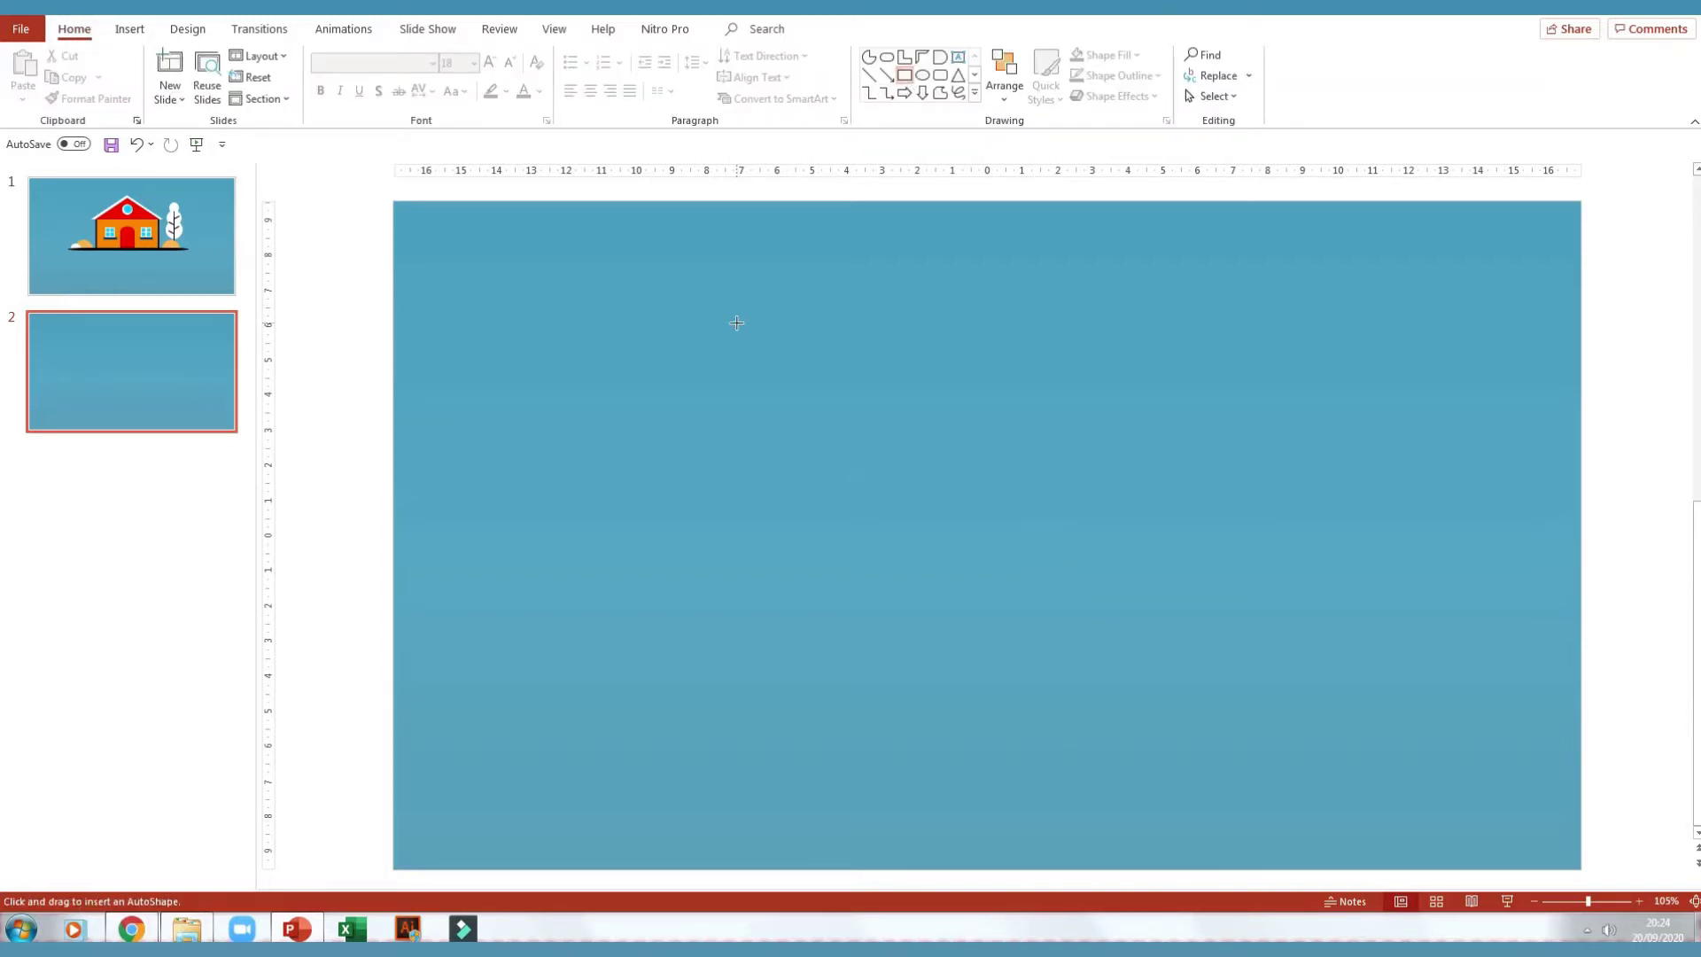
pyautogui.moveTo(737, 330); pyautogui.dragTo(1261, 639)
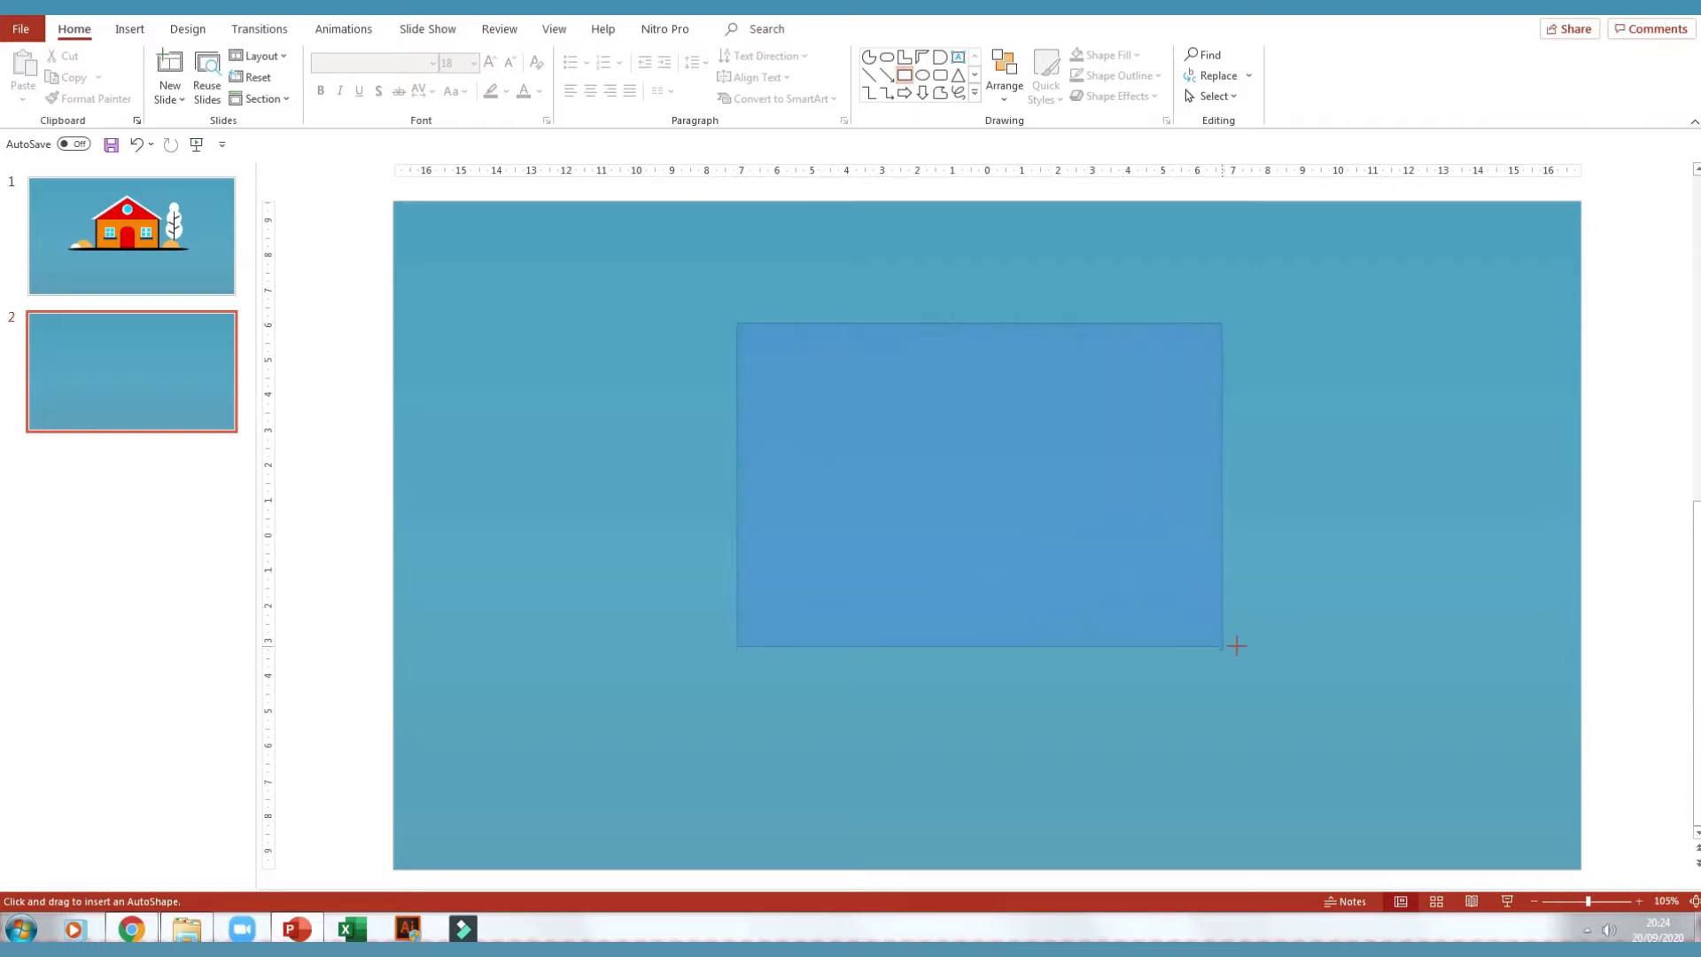
pyautogui.moveTo(1010, 486); pyautogui.dragTo(997, 576)
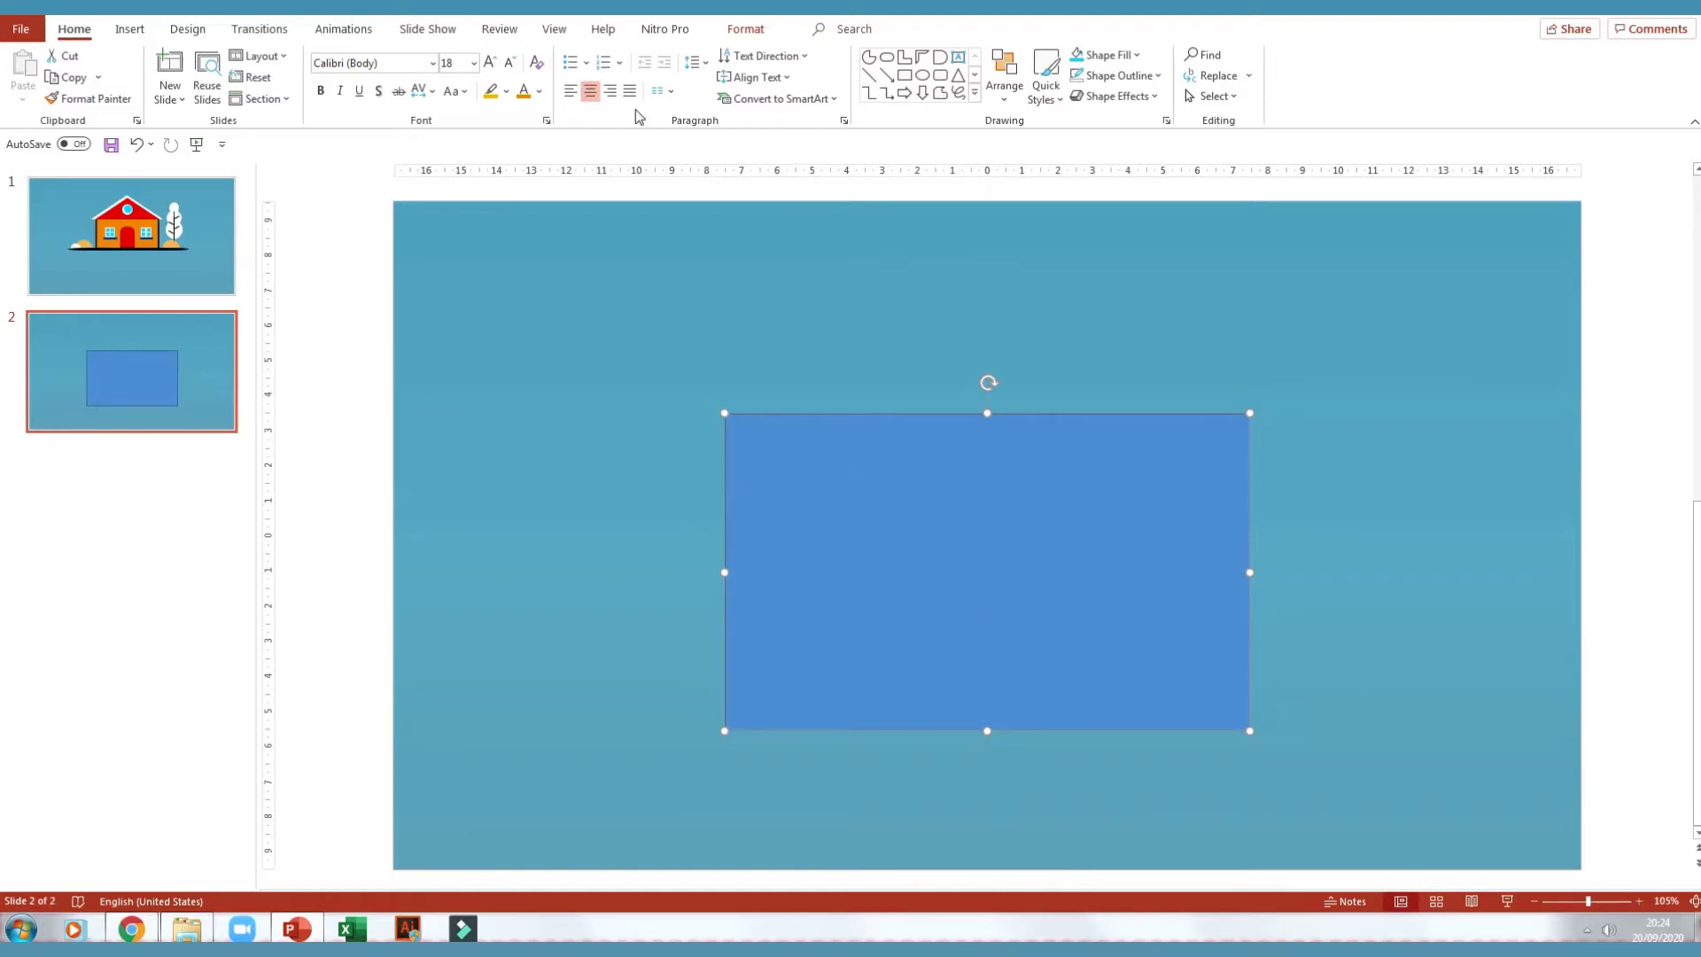
pyautogui.click(742, 31)
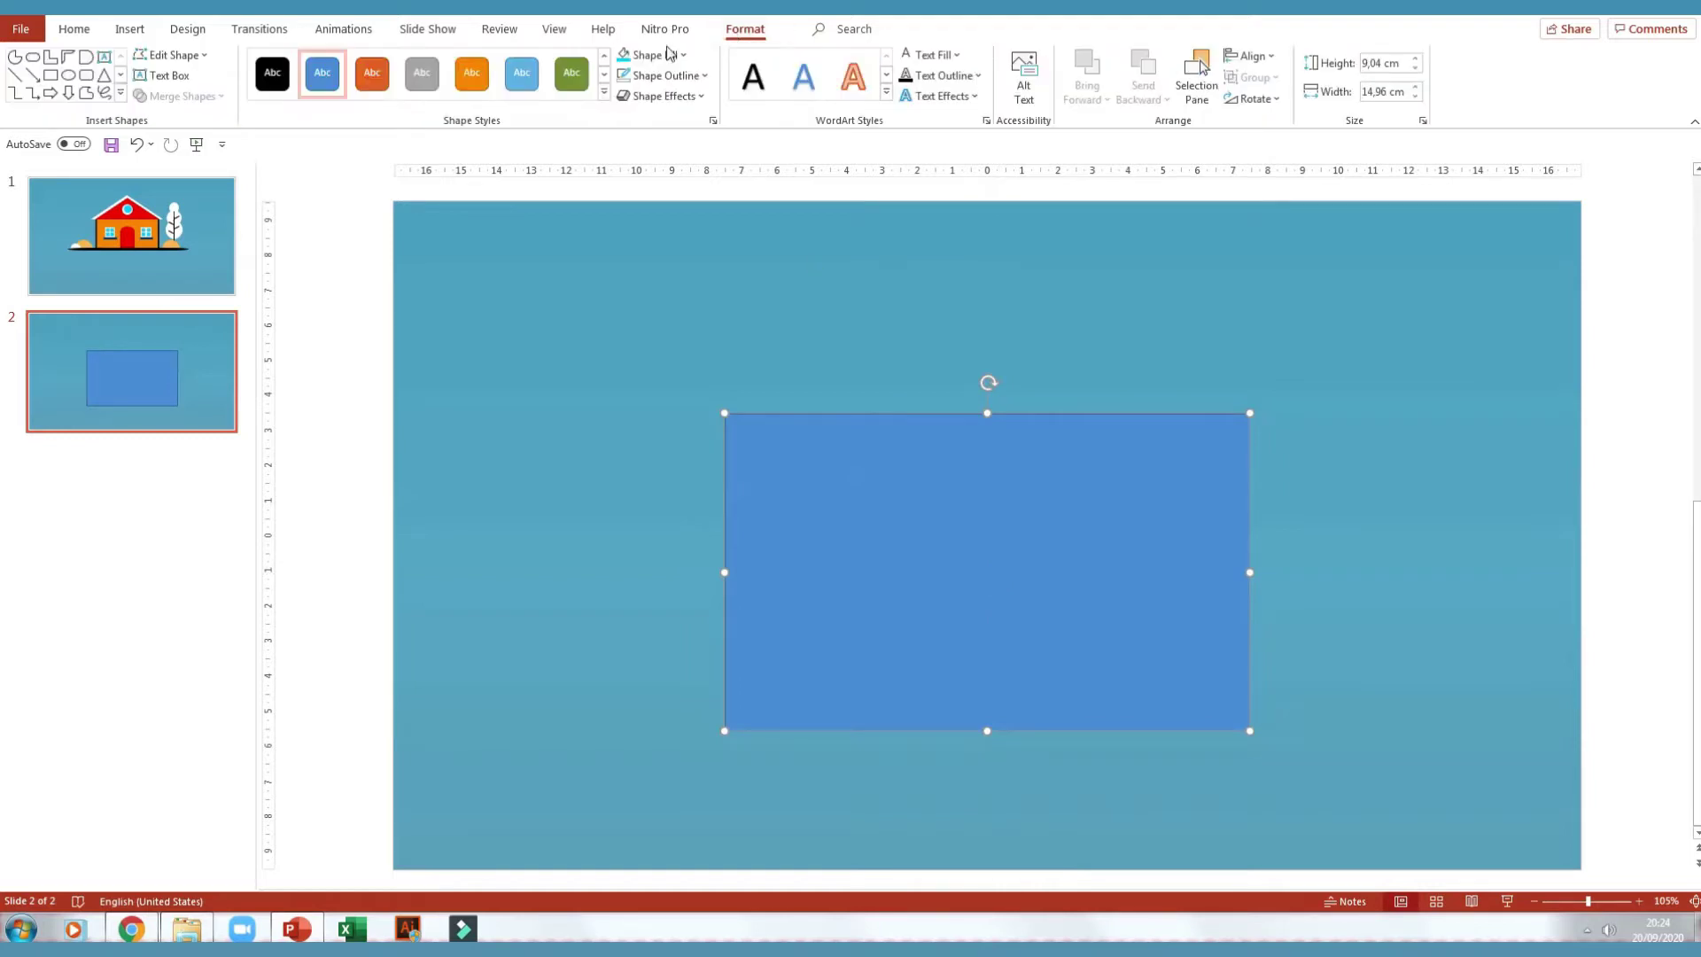
pyautogui.click(706, 76)
pyautogui.click(638, 324)
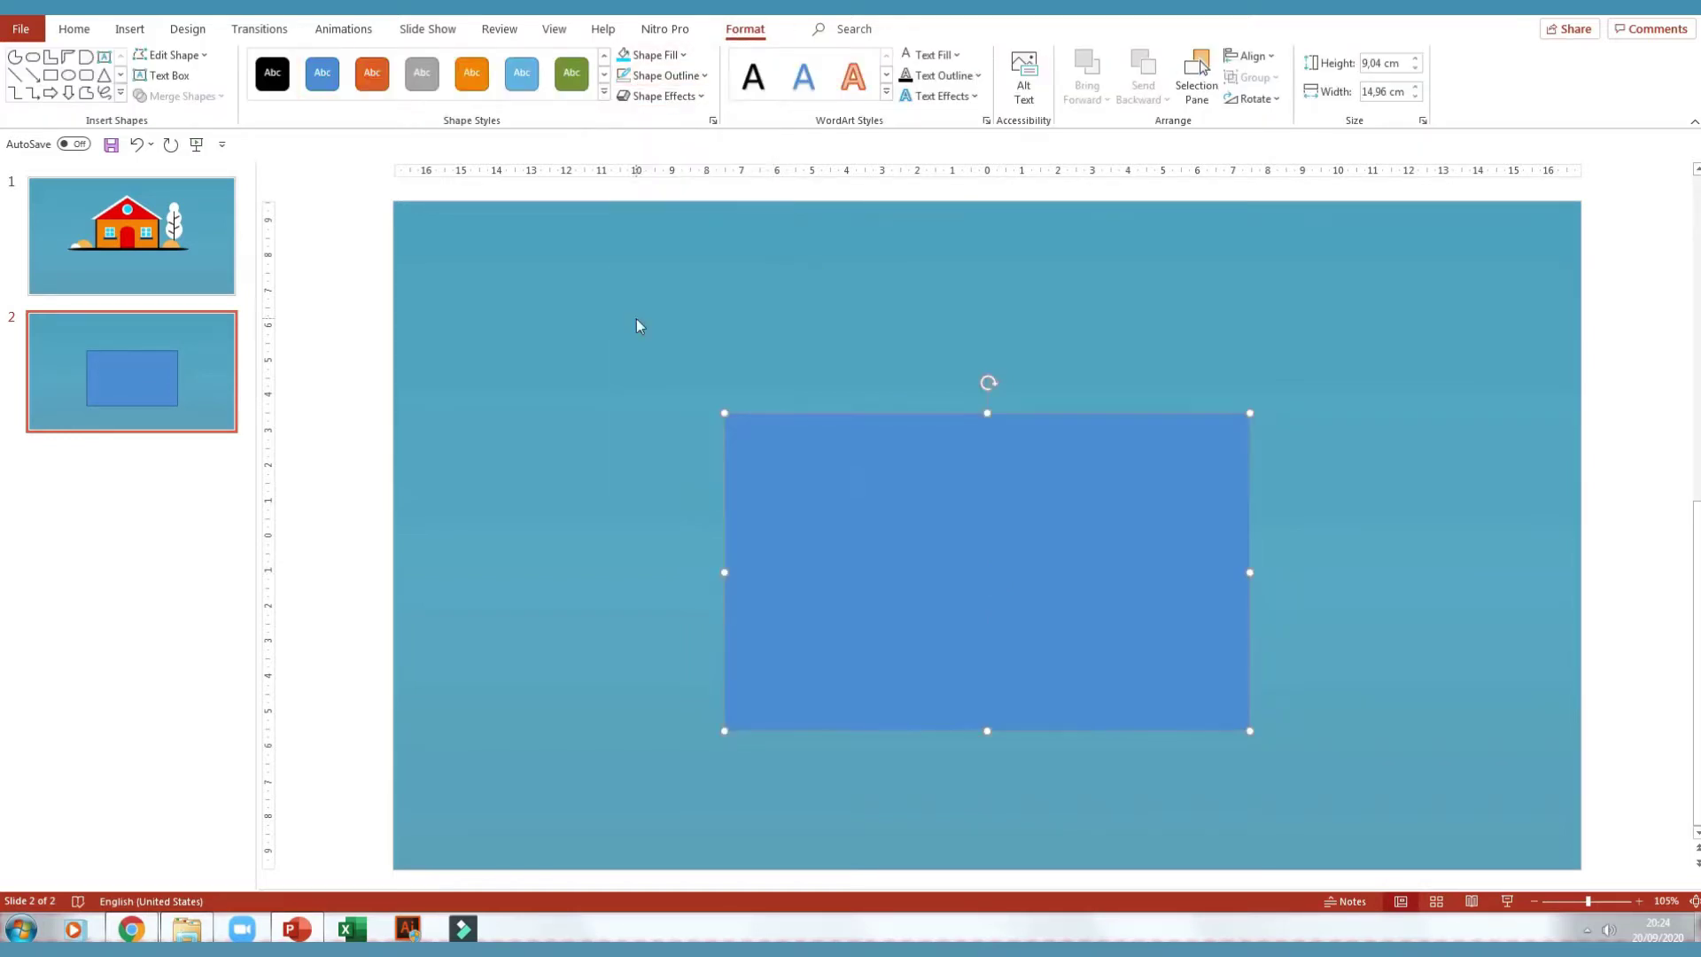
pyautogui.click(683, 55)
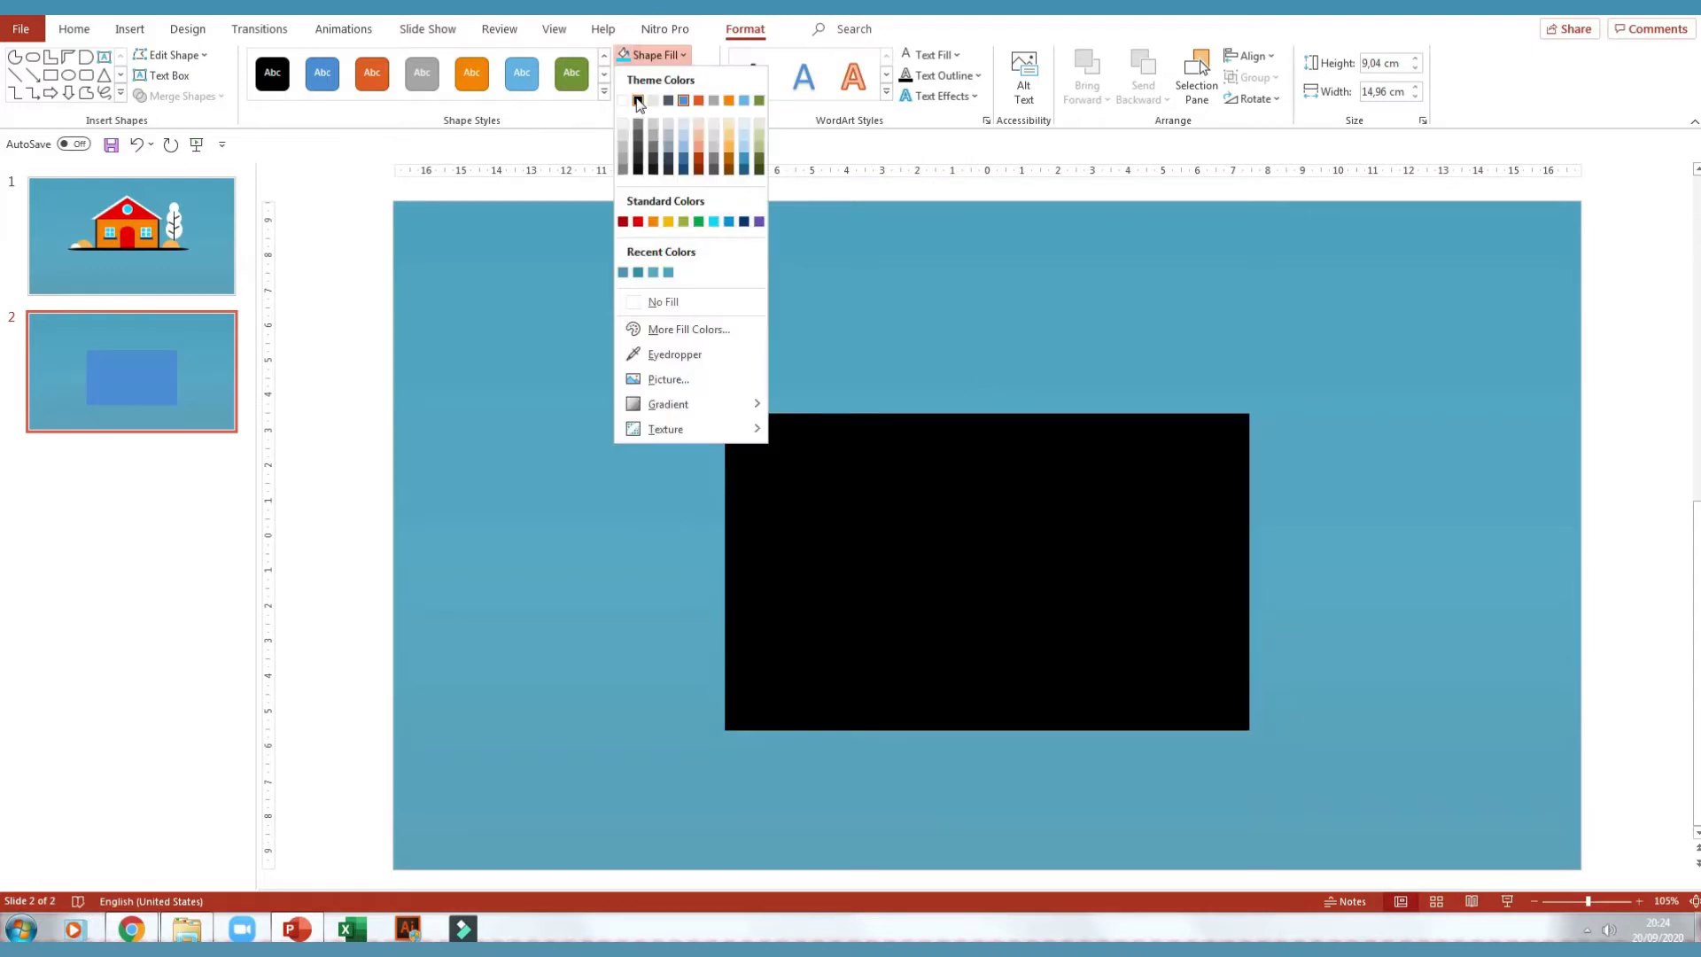
pyautogui.click(638, 100)
# Duplicate it as an orange copy over the black one, narrowed to 14.18 cm wide
pyautogui.hotkey('ctrl', 'd')
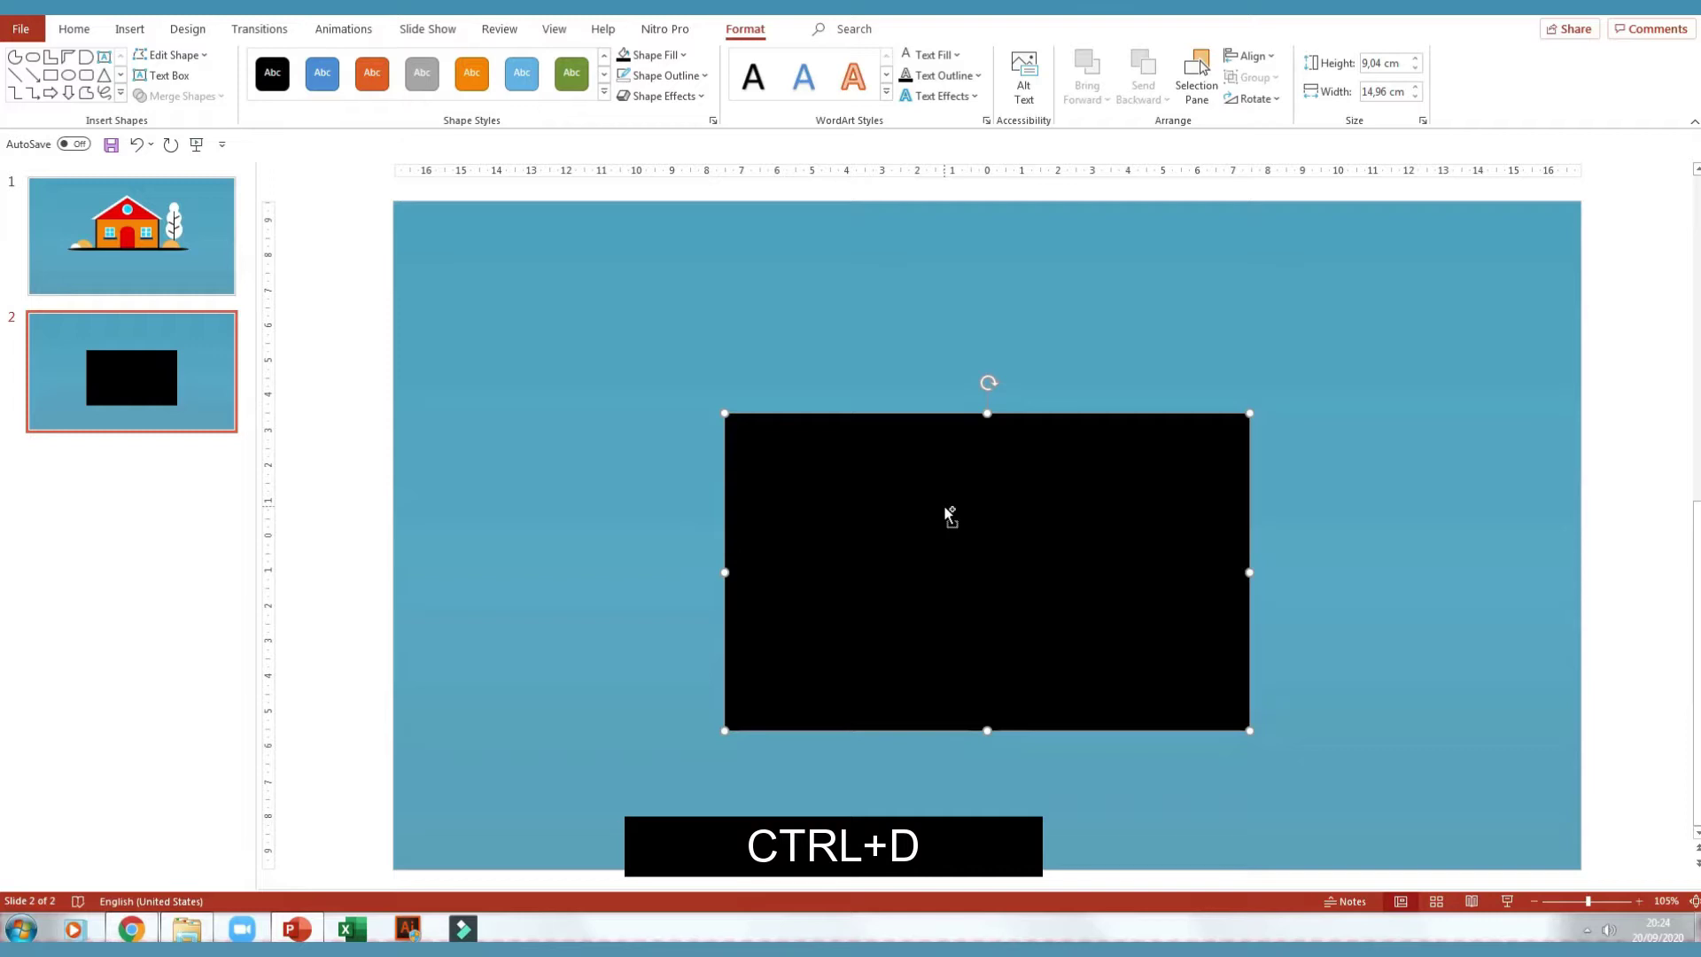
pyautogui.hotkey('ctrl', 'd')
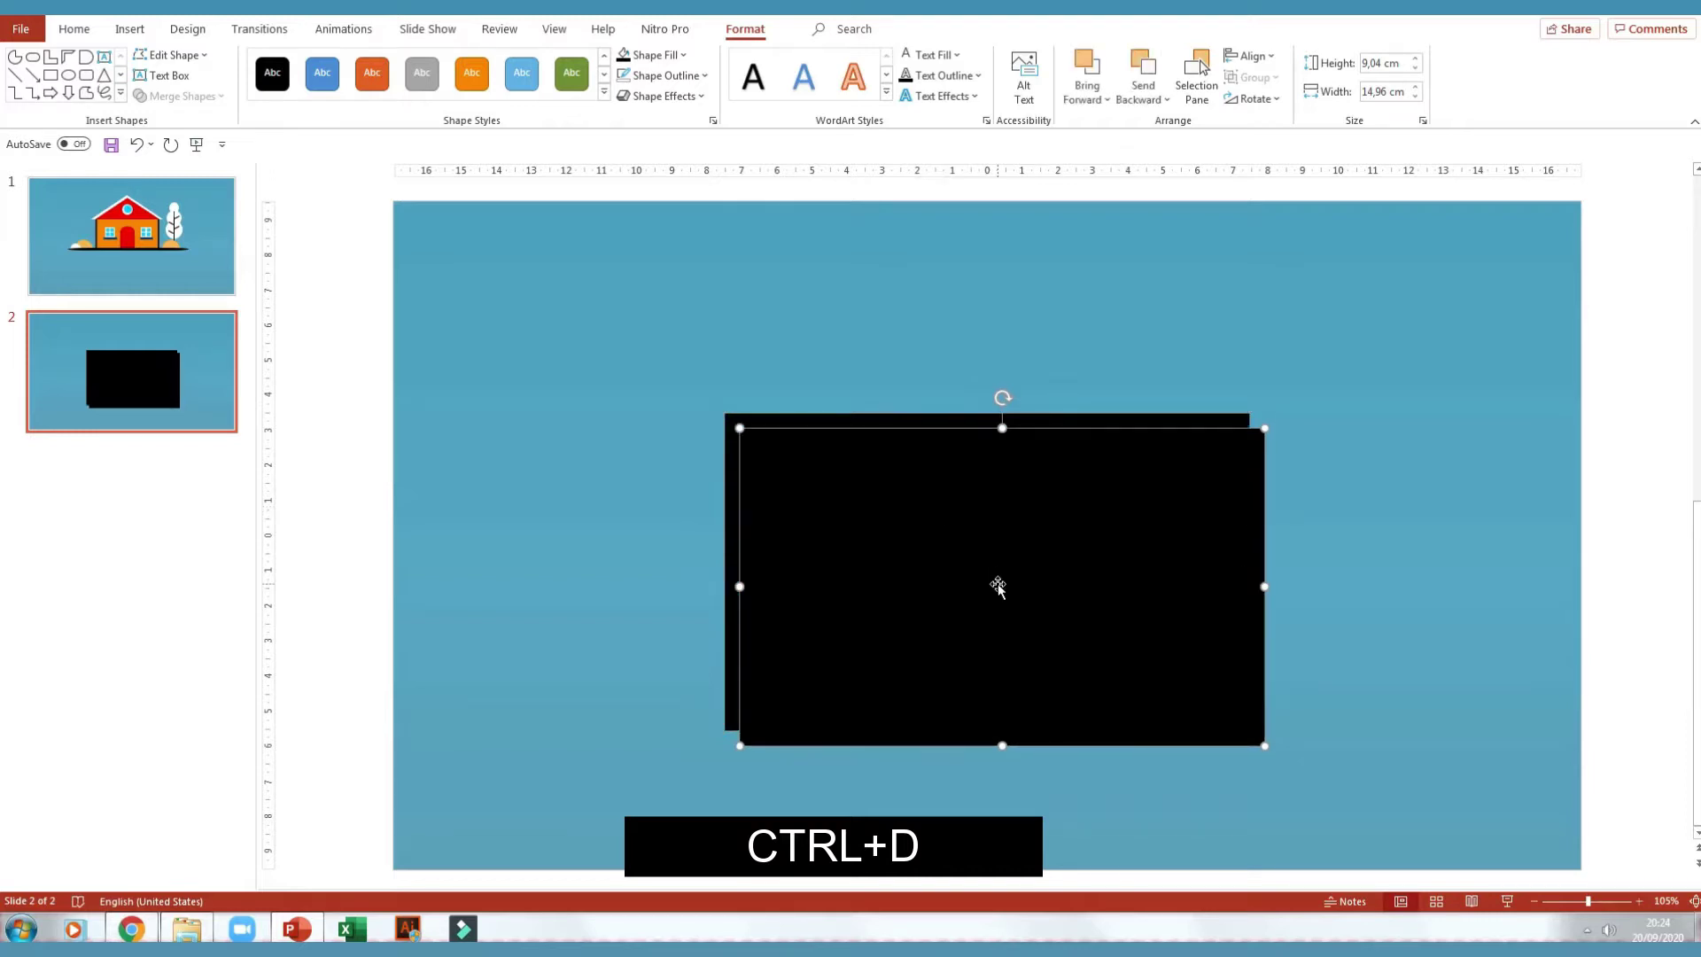
pyautogui.click(684, 55)
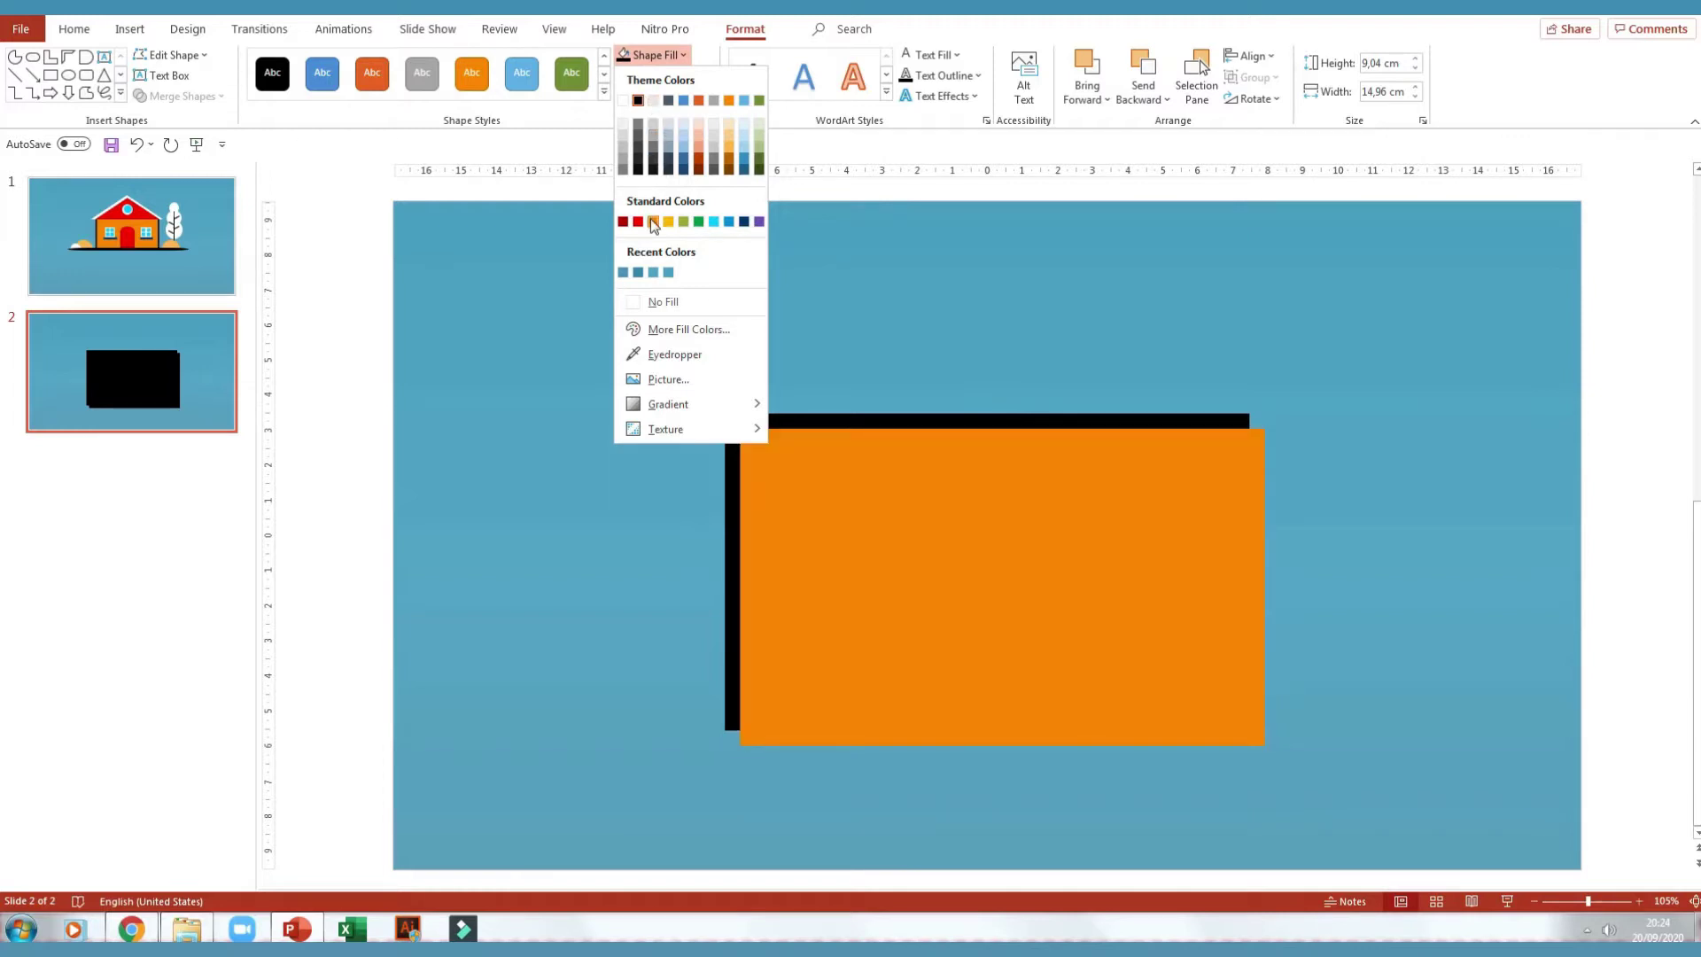
pyautogui.click(654, 222)
pyautogui.moveTo(1011, 646); pyautogui.dragTo(1010, 635)
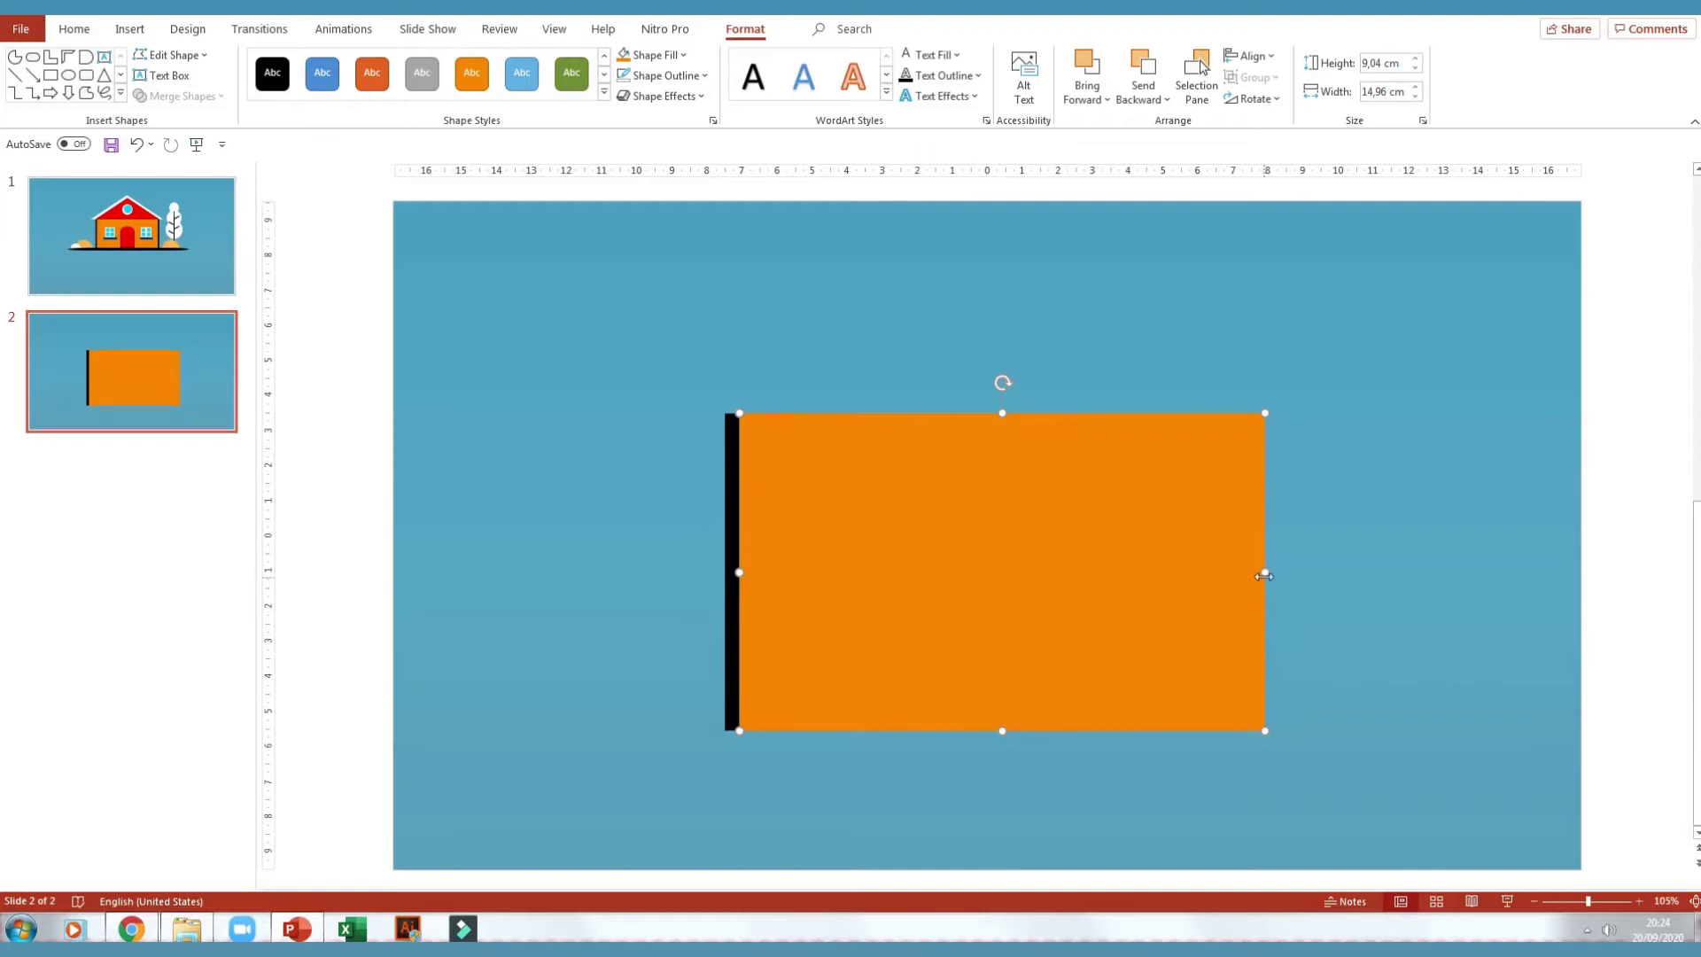
pyautogui.moveTo(1264, 576); pyautogui.dragTo(1234, 578)
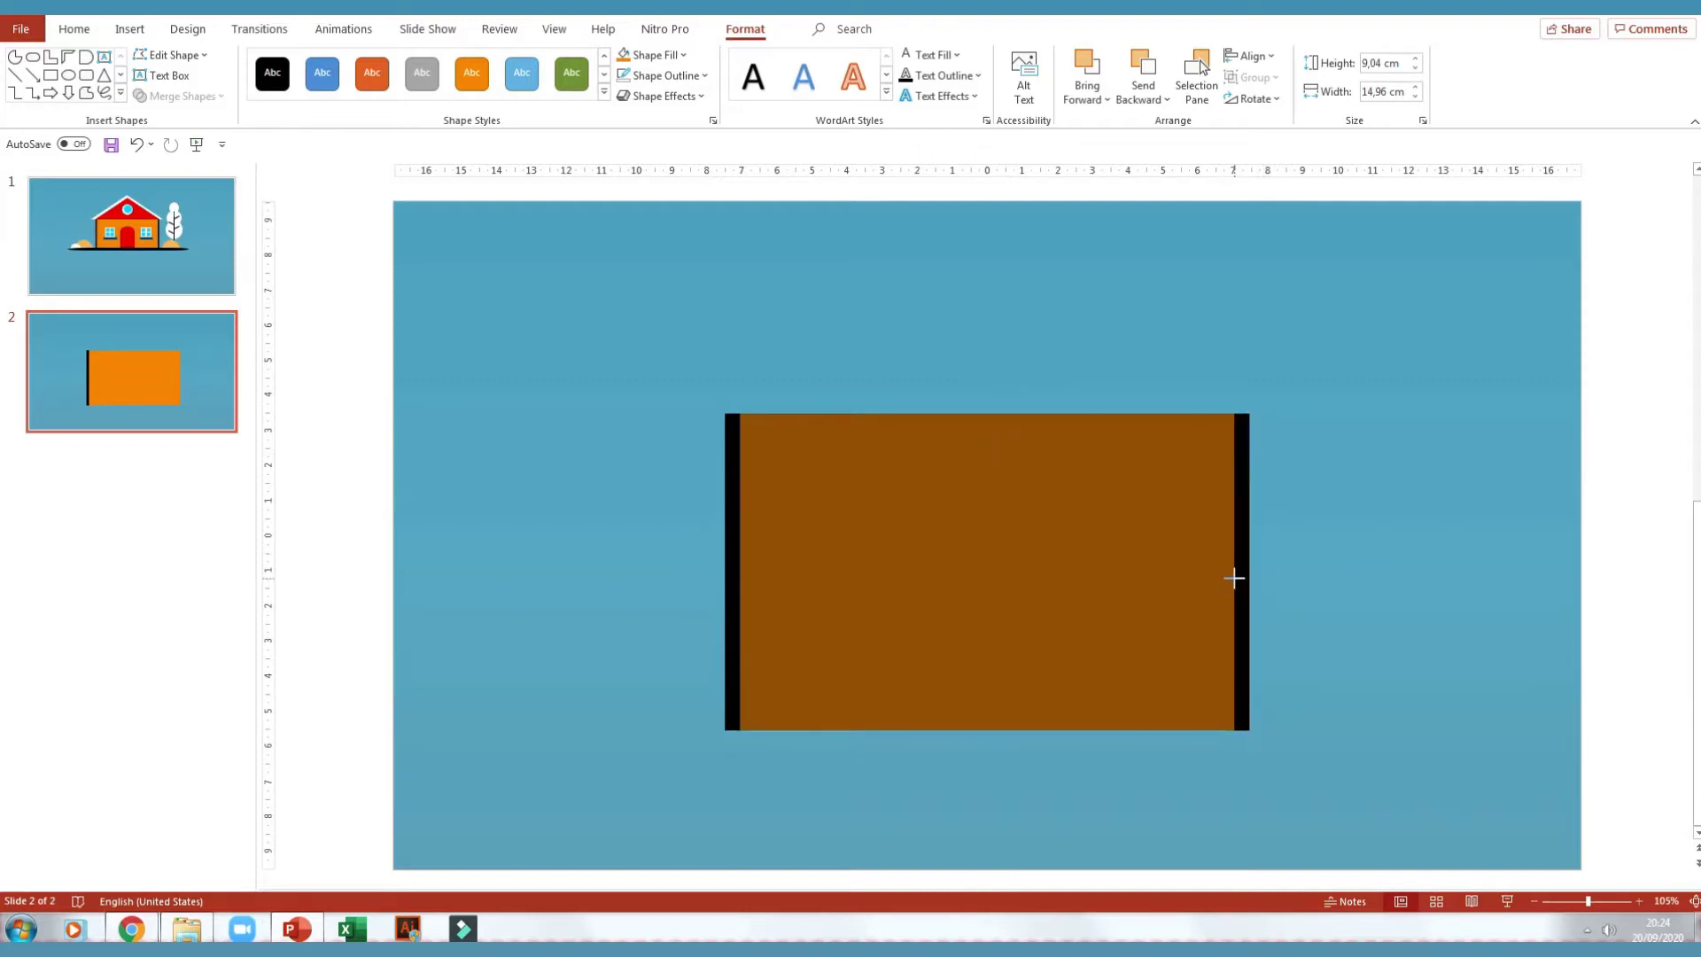
pyautogui.moveTo(1234, 577); pyautogui.dragTo(1234, 577)
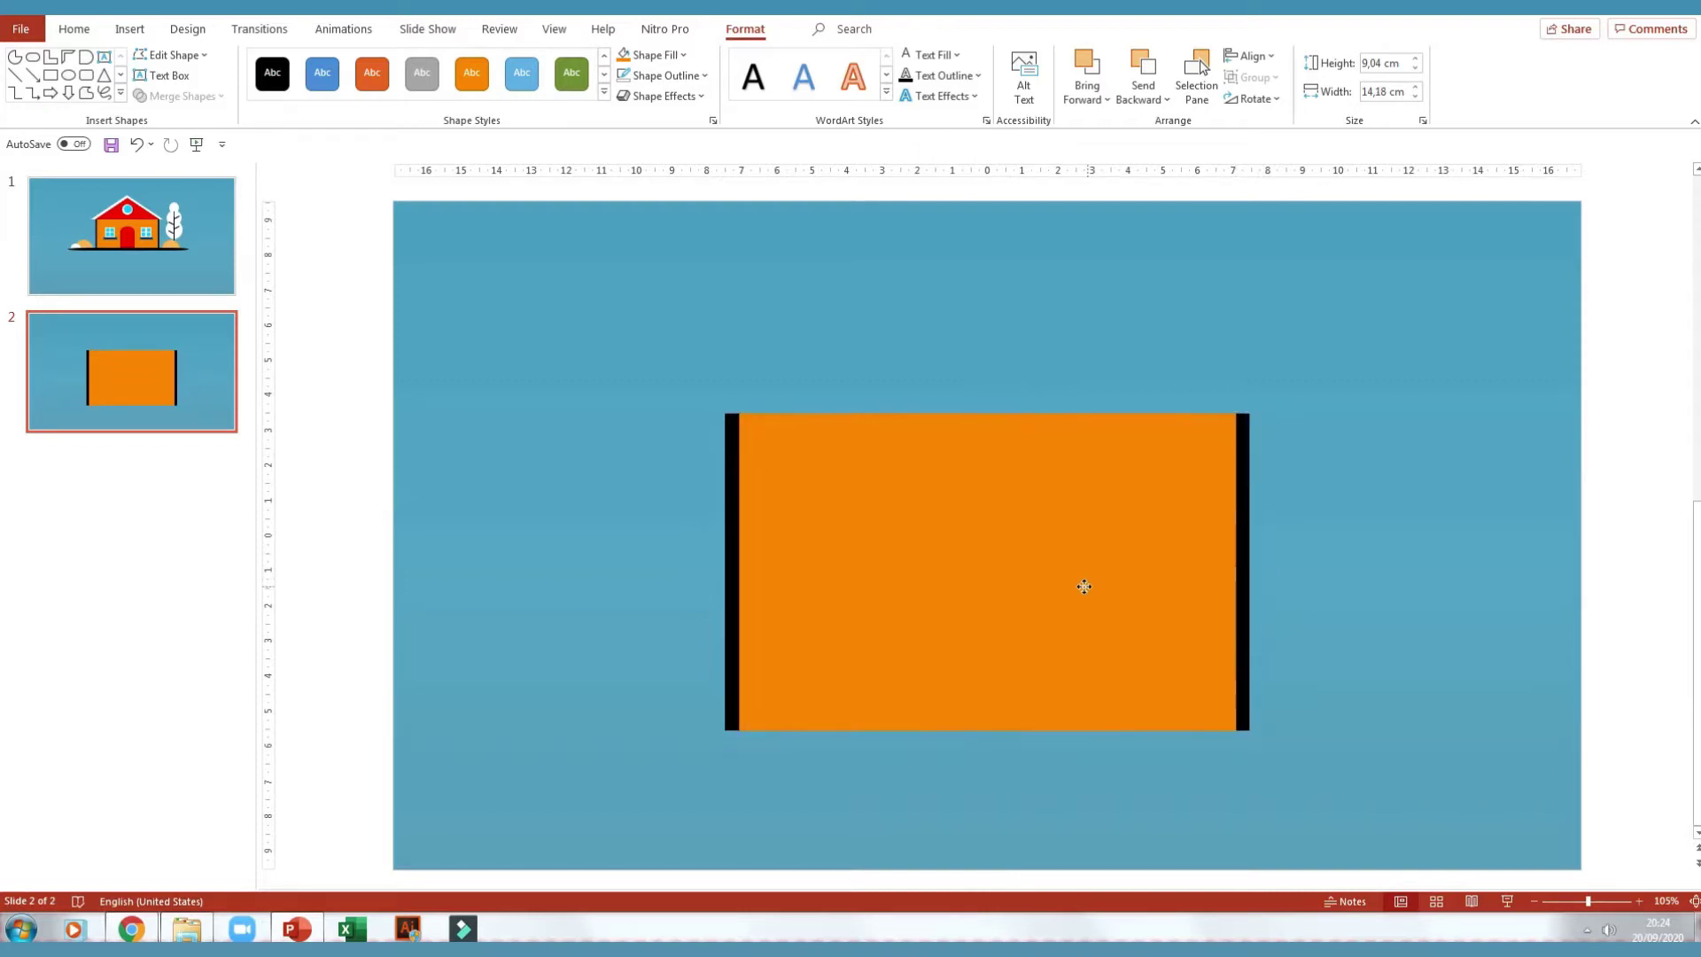
pyautogui.click(1083, 589)
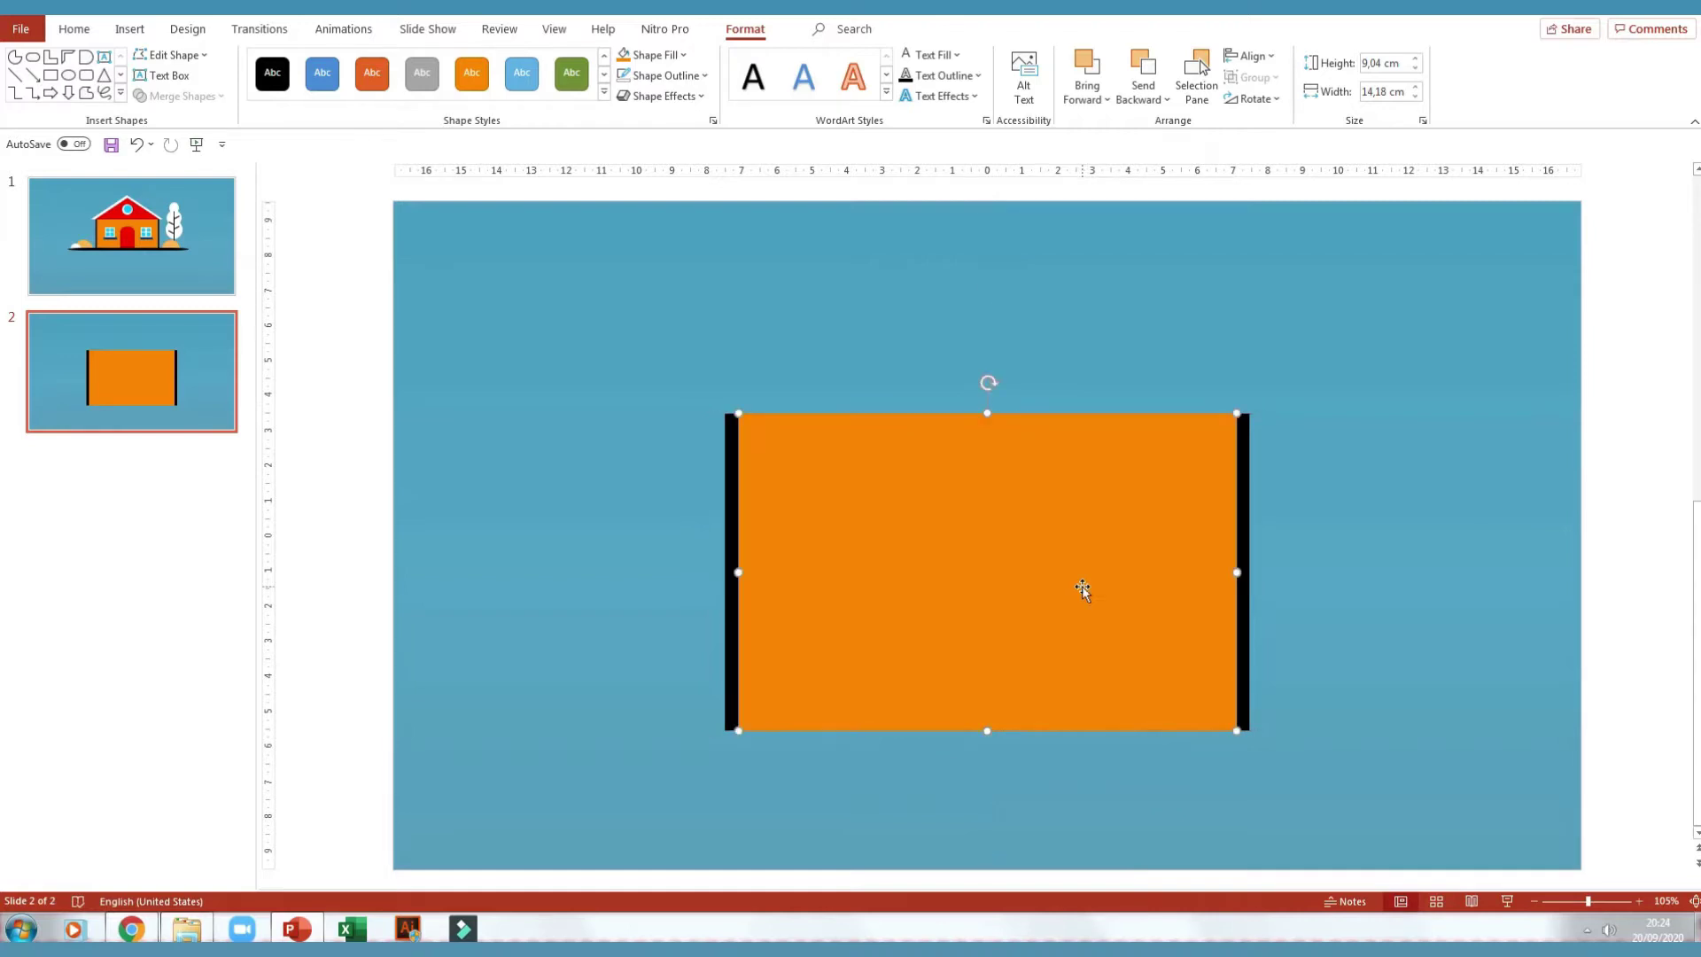
pyautogui.click(559, 392)
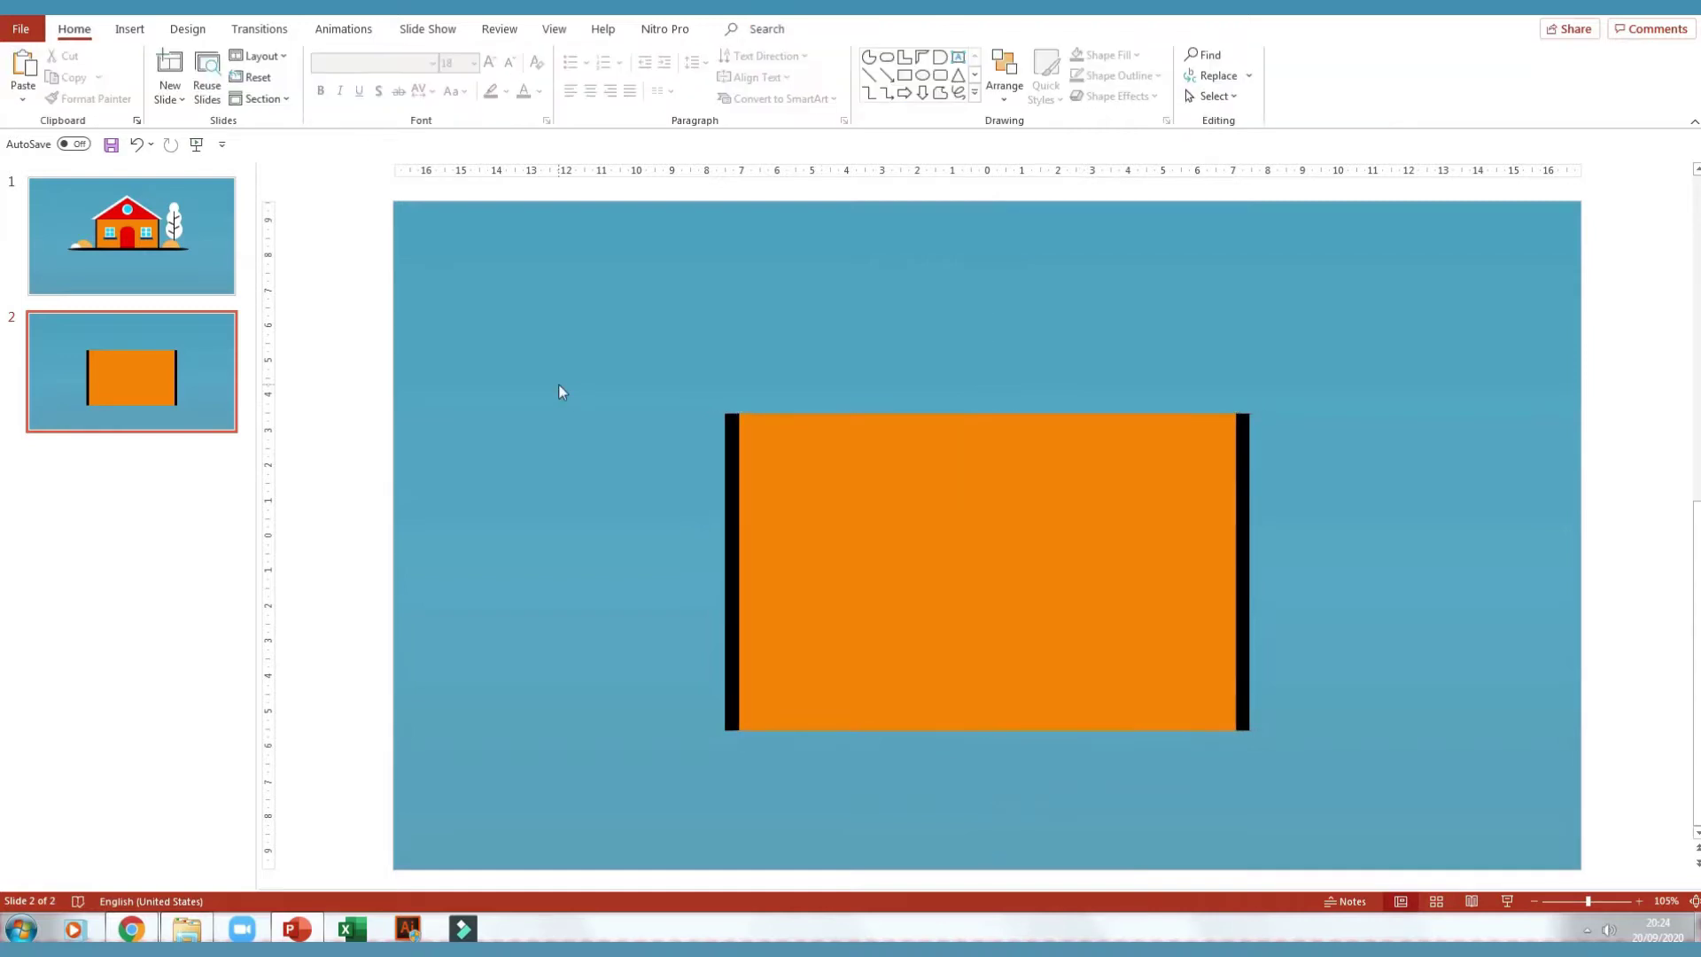
# Draw a white, outline-free square left of the house body as the window frame
pyautogui.click(905, 78)
pyautogui.moveTo(485, 314); pyautogui.dragTo(651, 505)
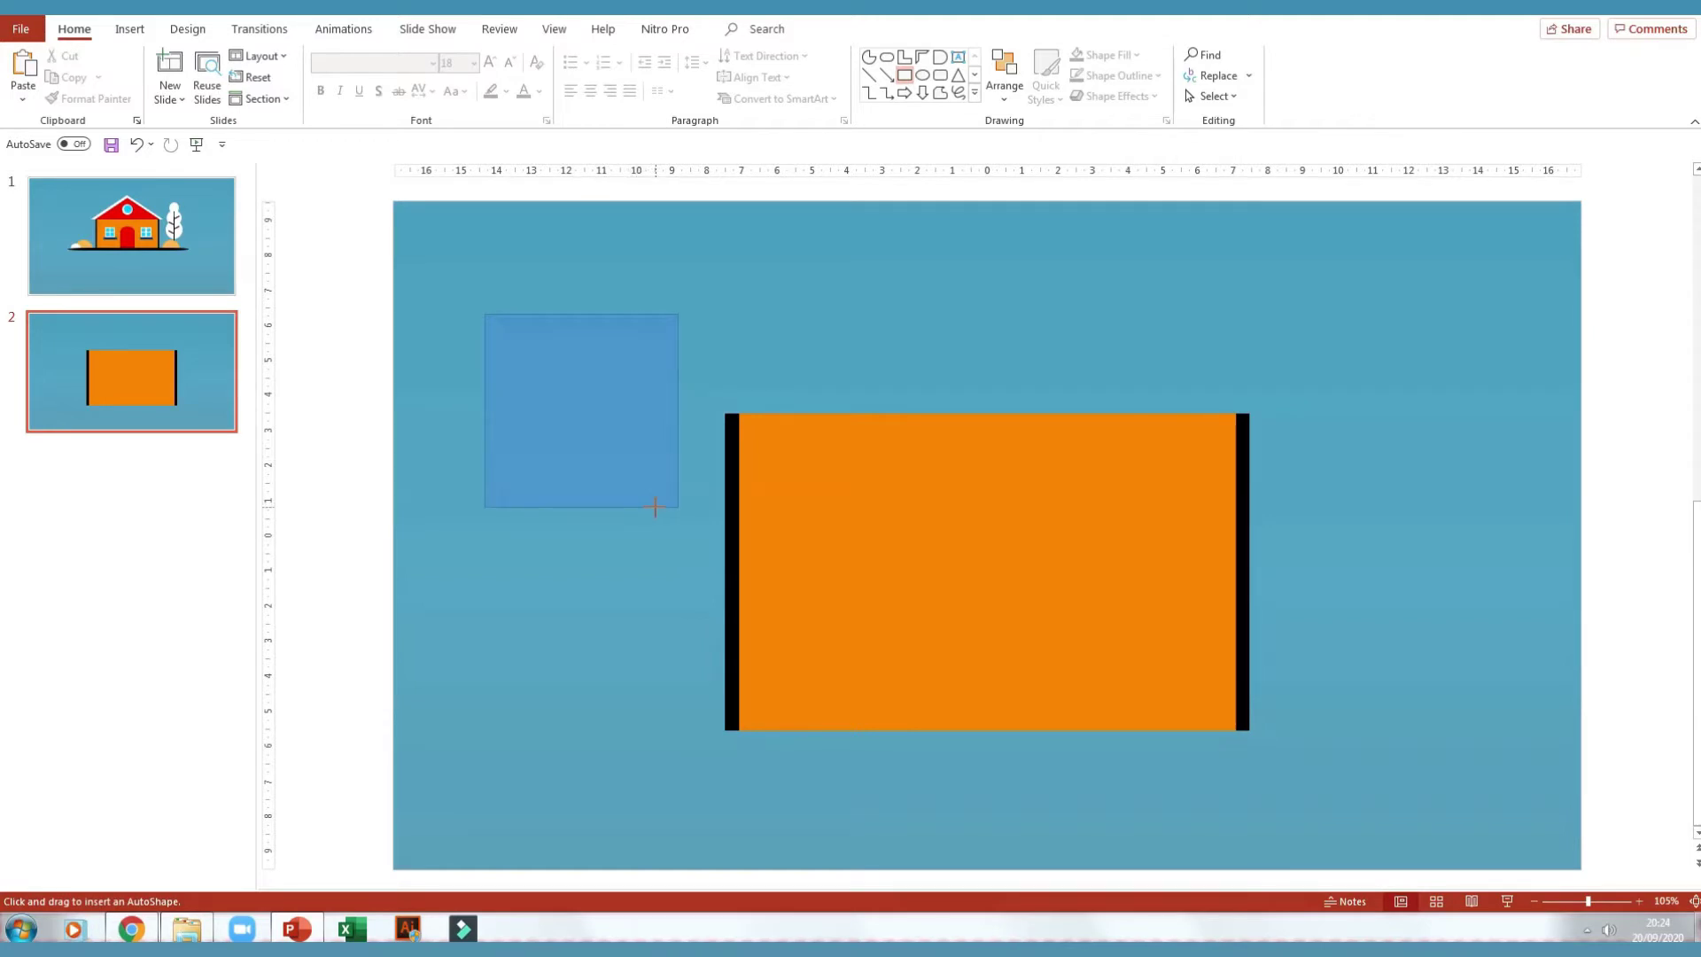
pyautogui.moveTo(656, 507); pyautogui.dragTo(684, 509)
pyautogui.moveTo(638, 448); pyautogui.dragTo(638, 521)
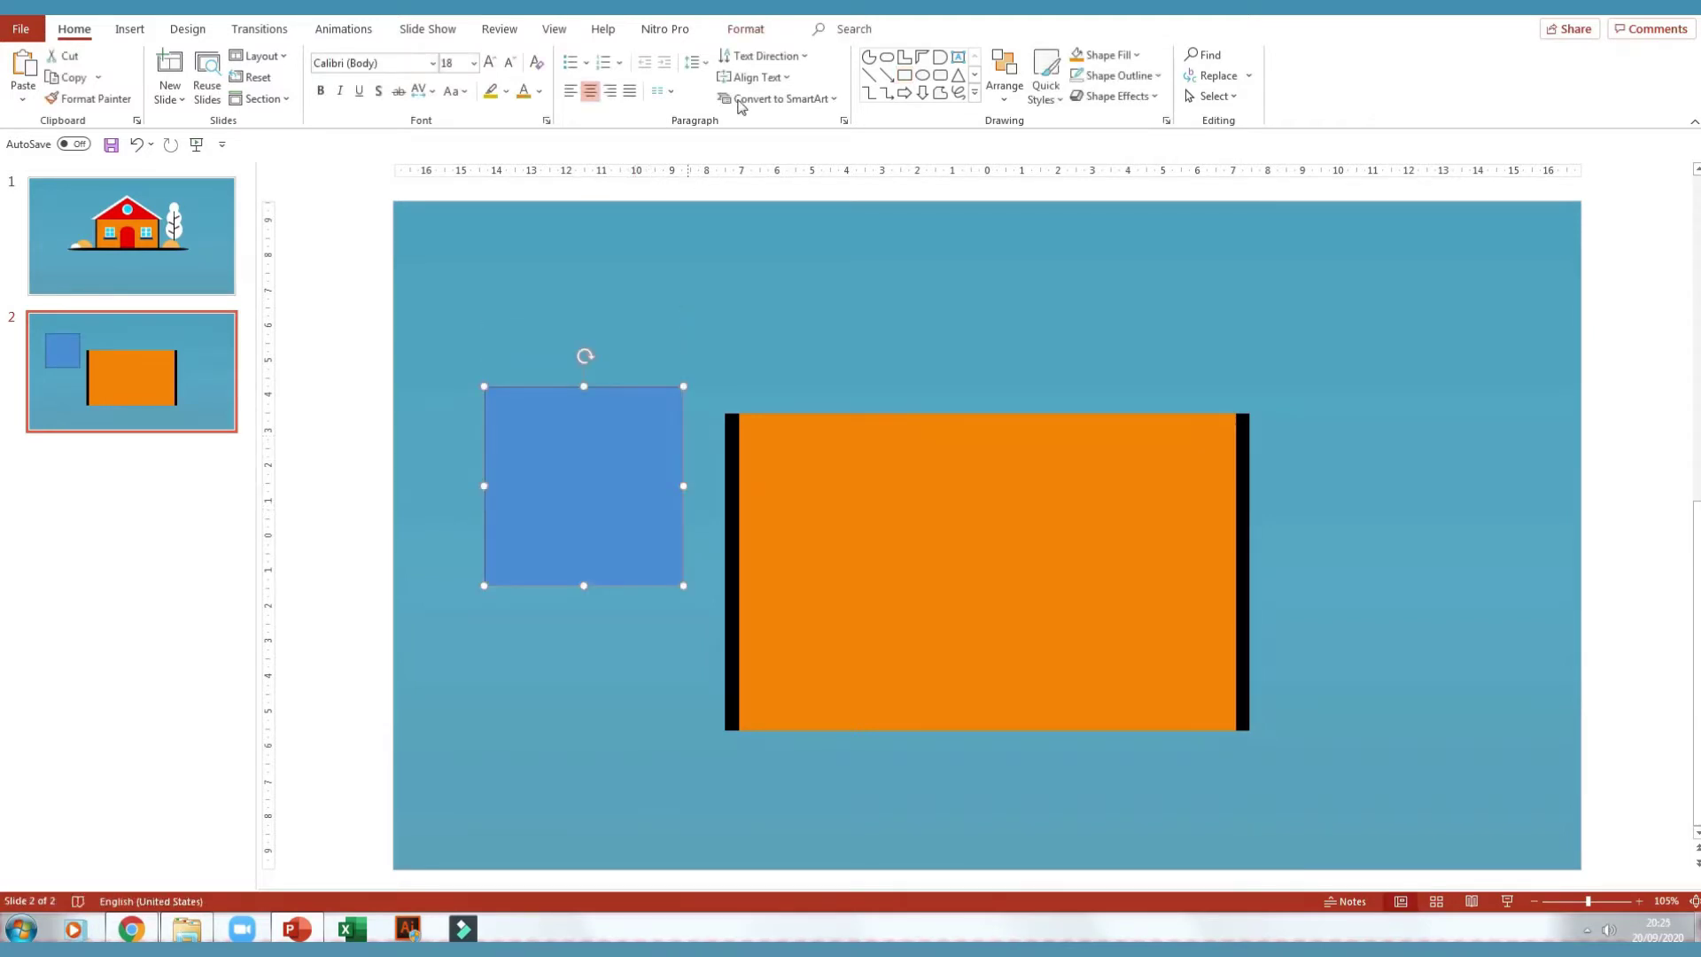
pyautogui.click(745, 29)
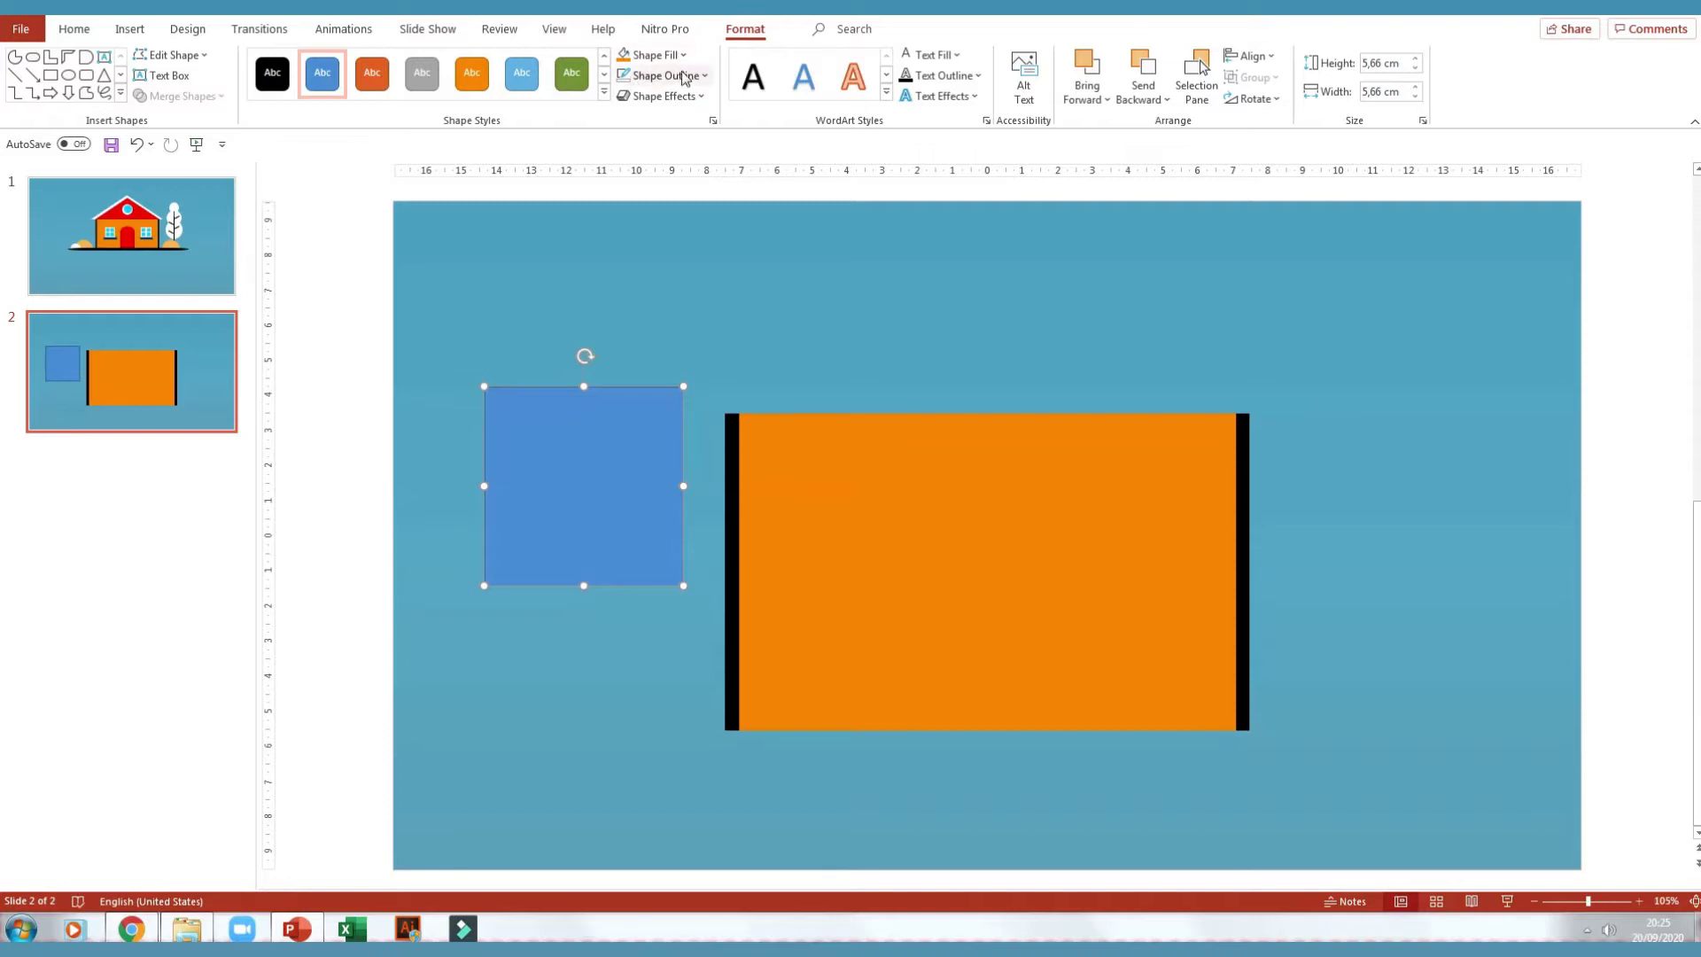
pyautogui.click(685, 78)
pyautogui.click(633, 325)
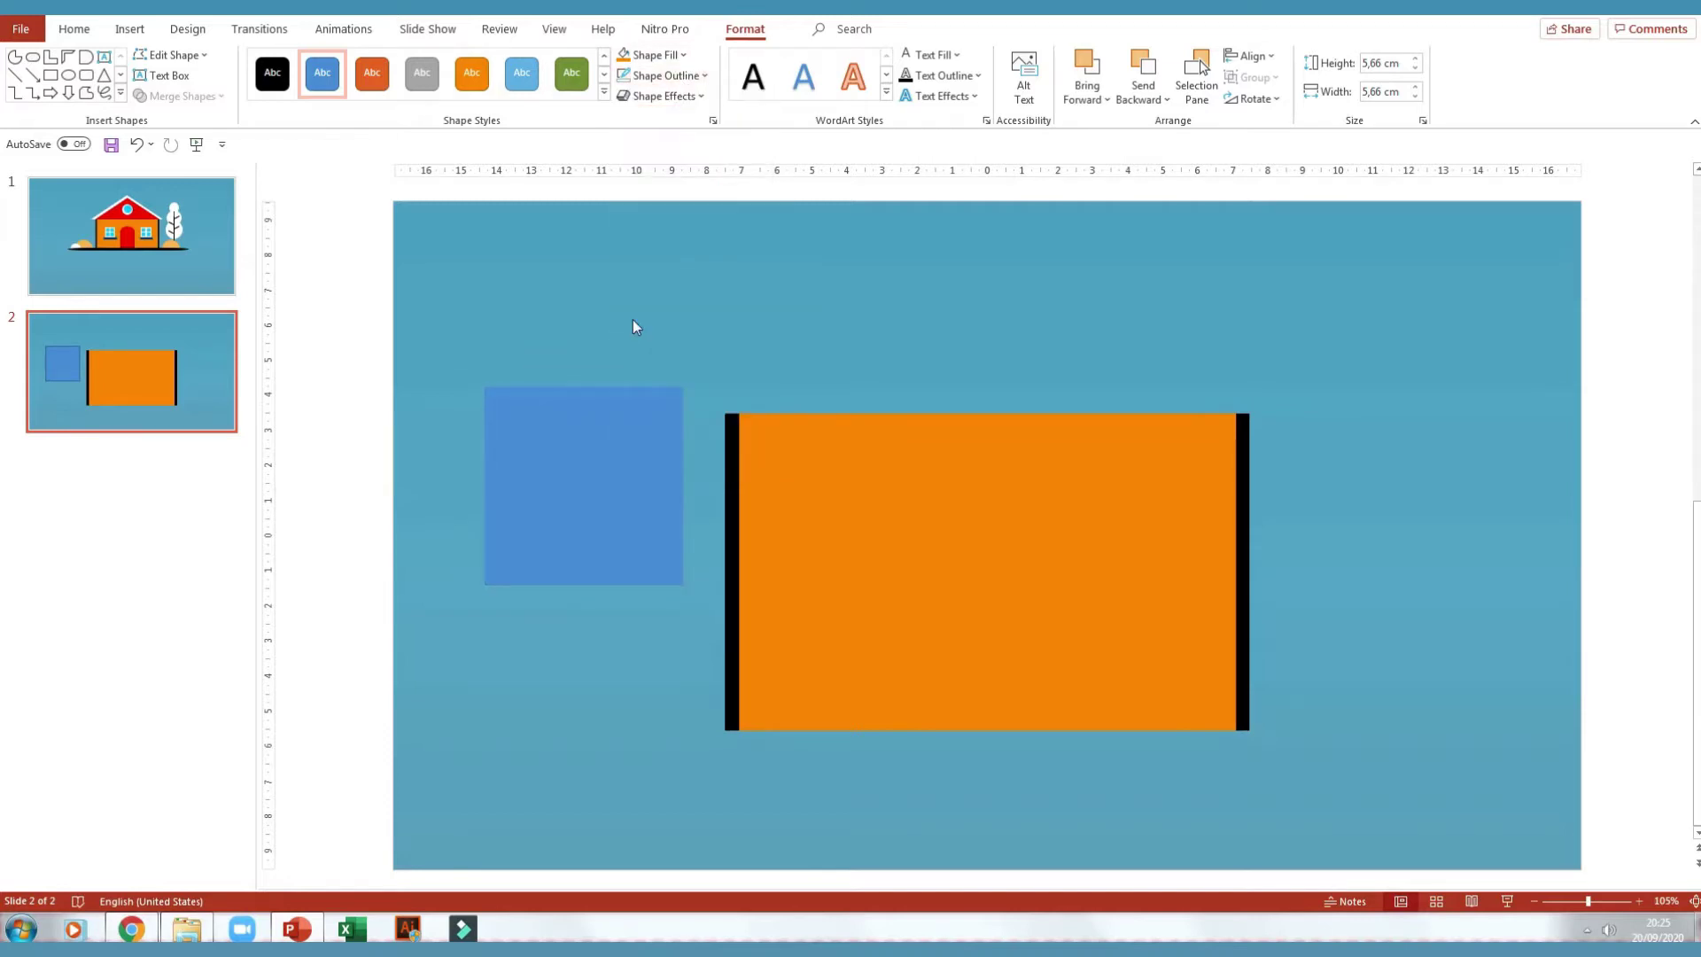
pyautogui.click(654, 55)
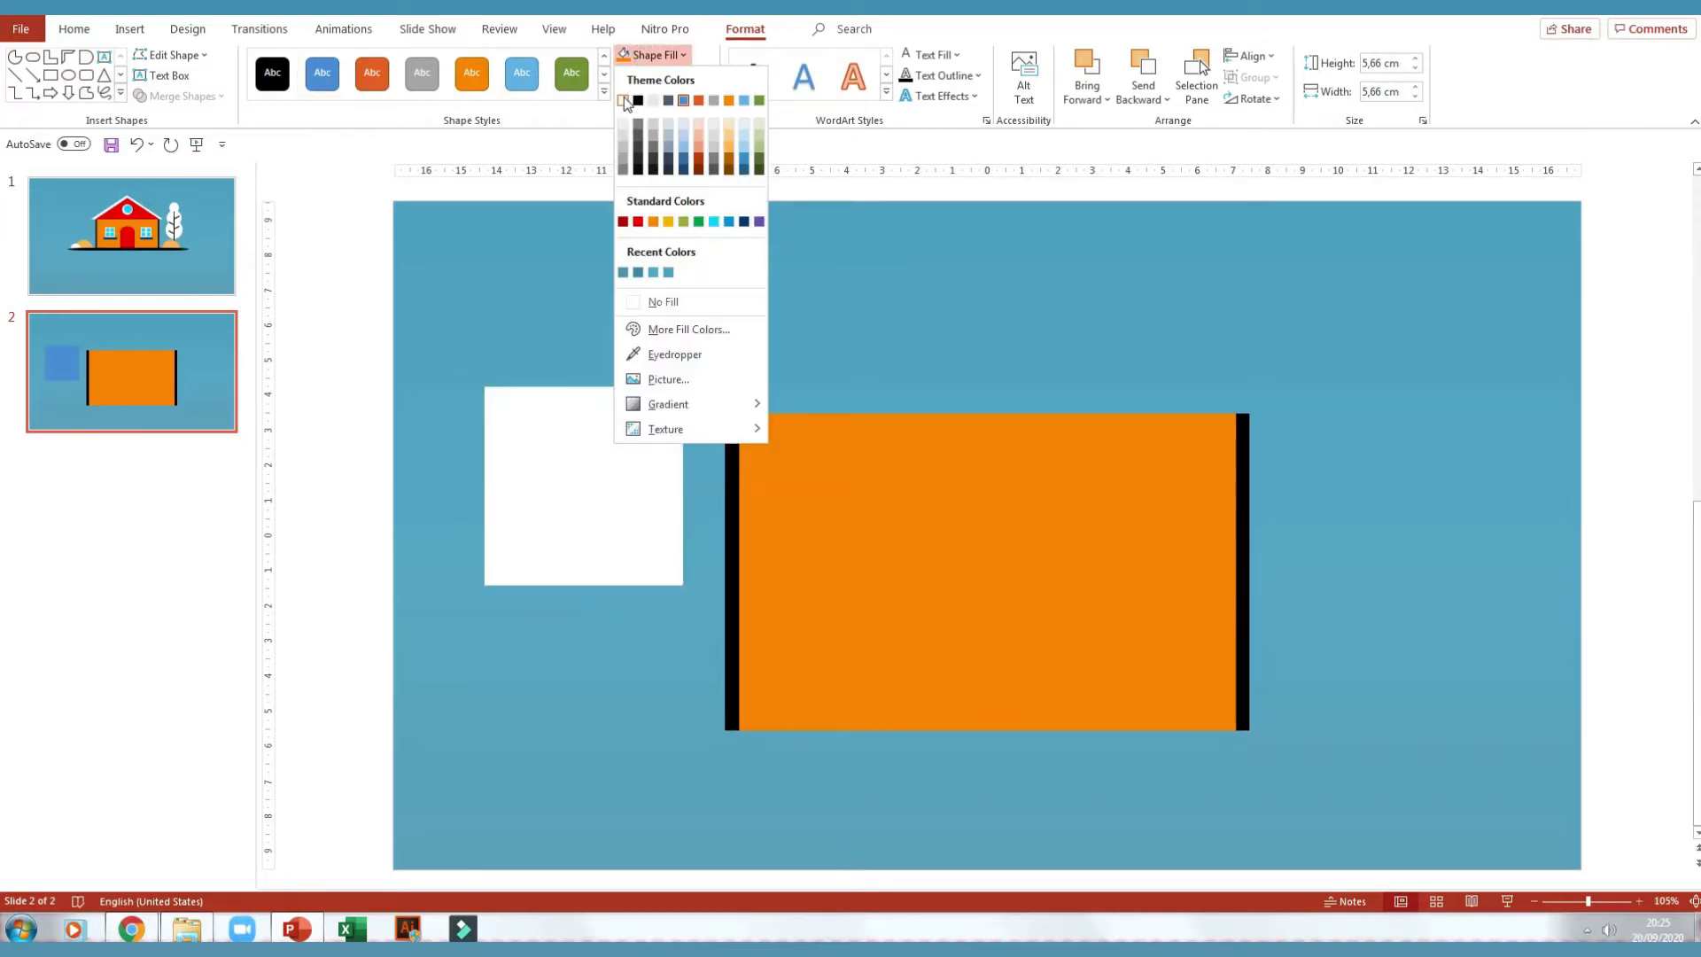
pyautogui.click(624, 101)
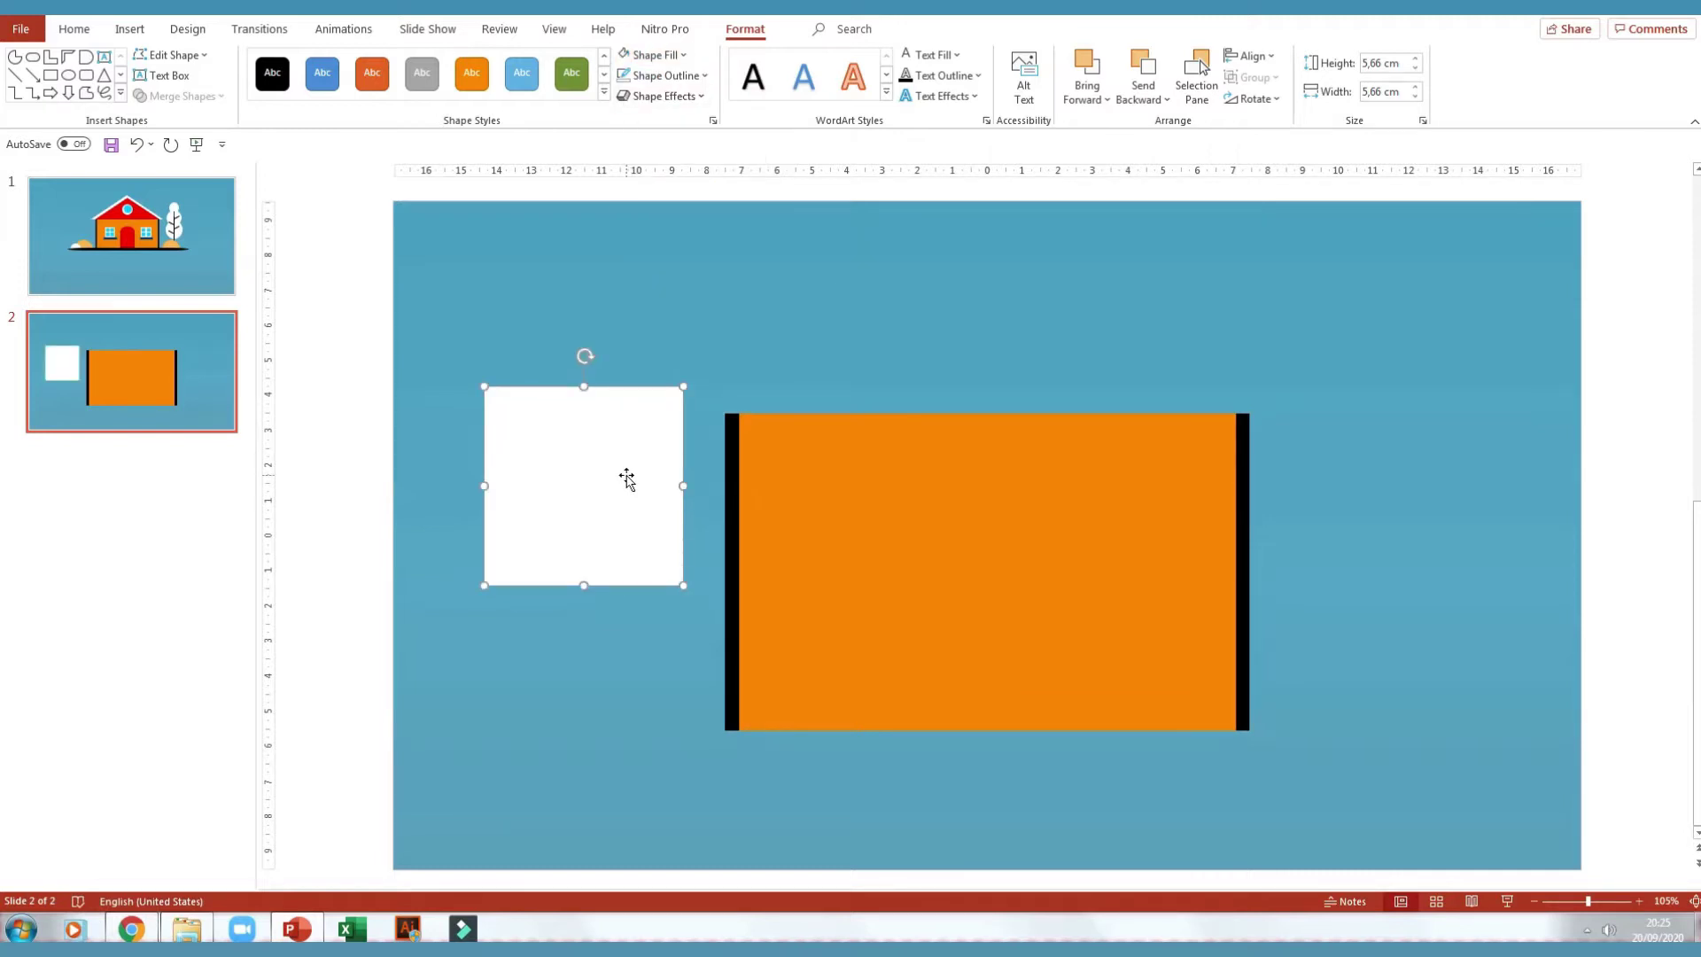
# Duplicate the square, fill the copy light blue, and shrink it to a 2.32 cm pane
pyautogui.hotkey('ctrl', 'd')
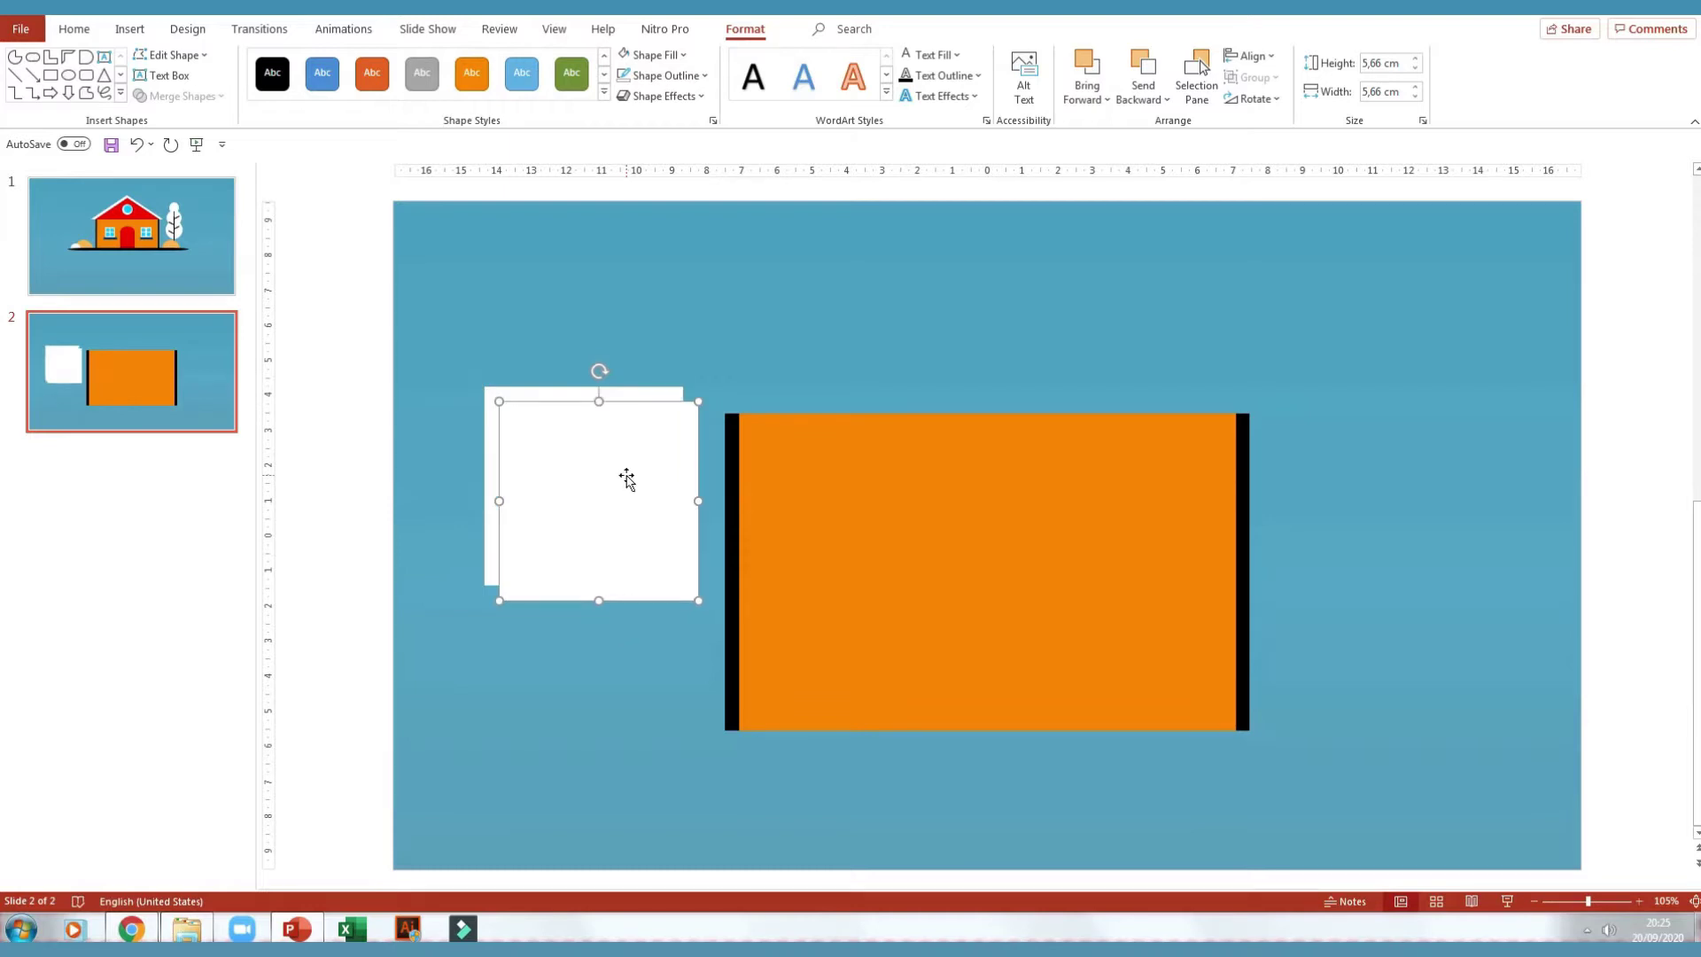
pyautogui.click(683, 55)
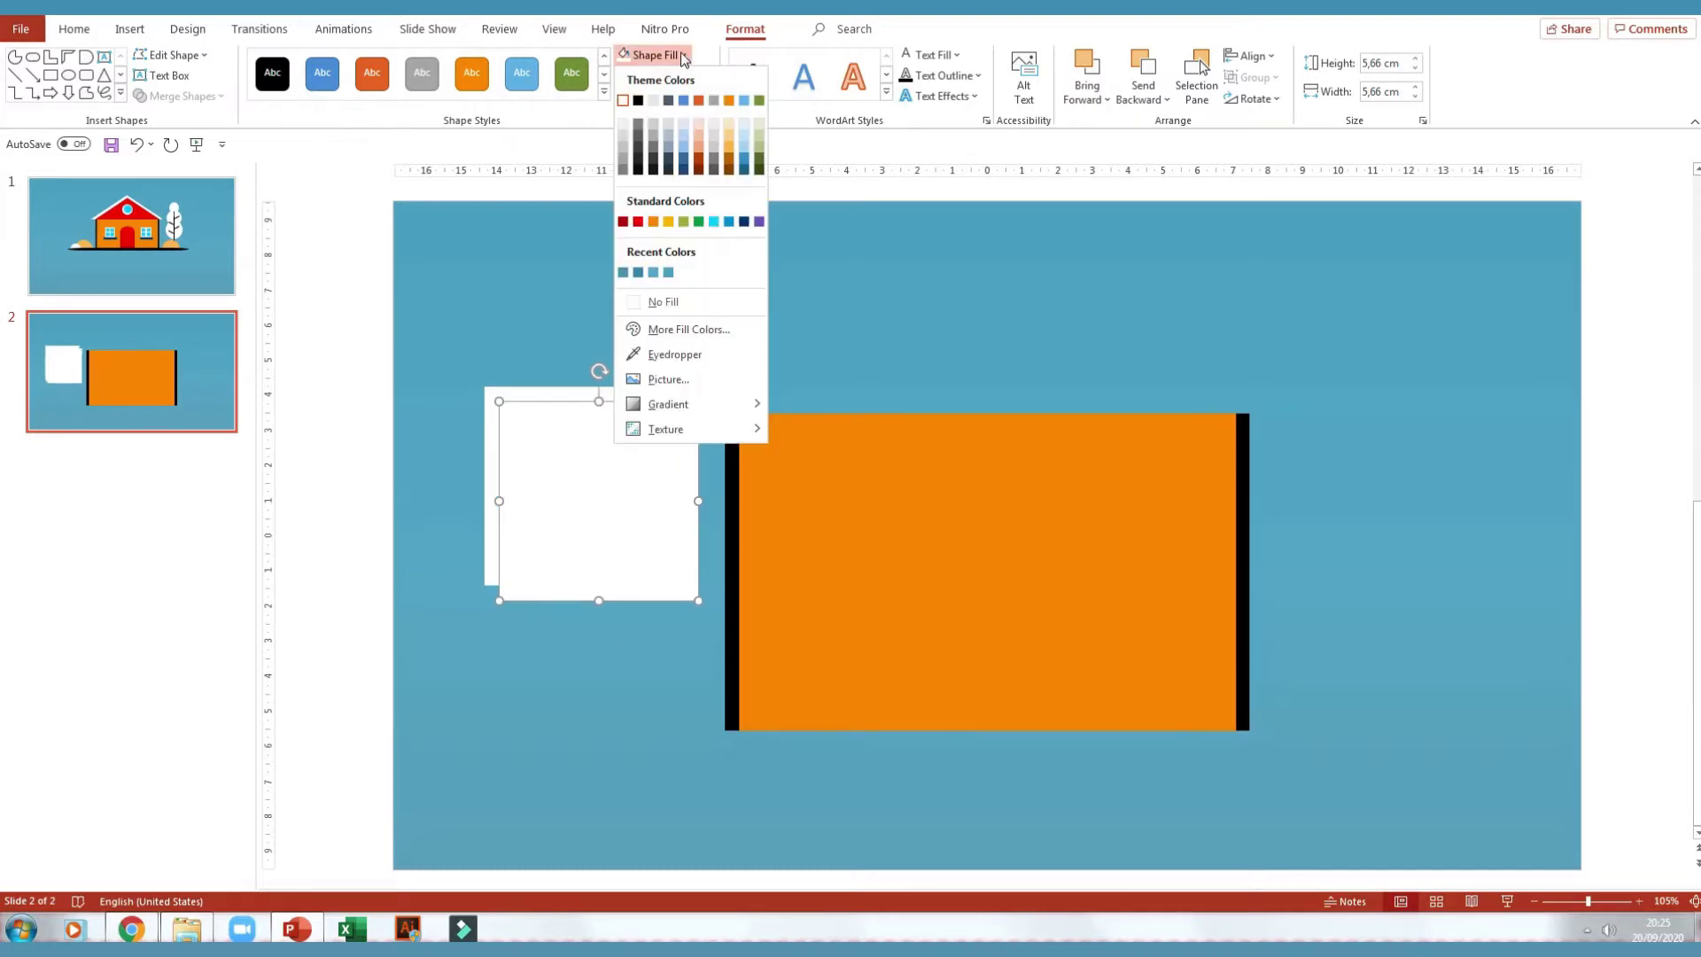
pyautogui.click(714, 222)
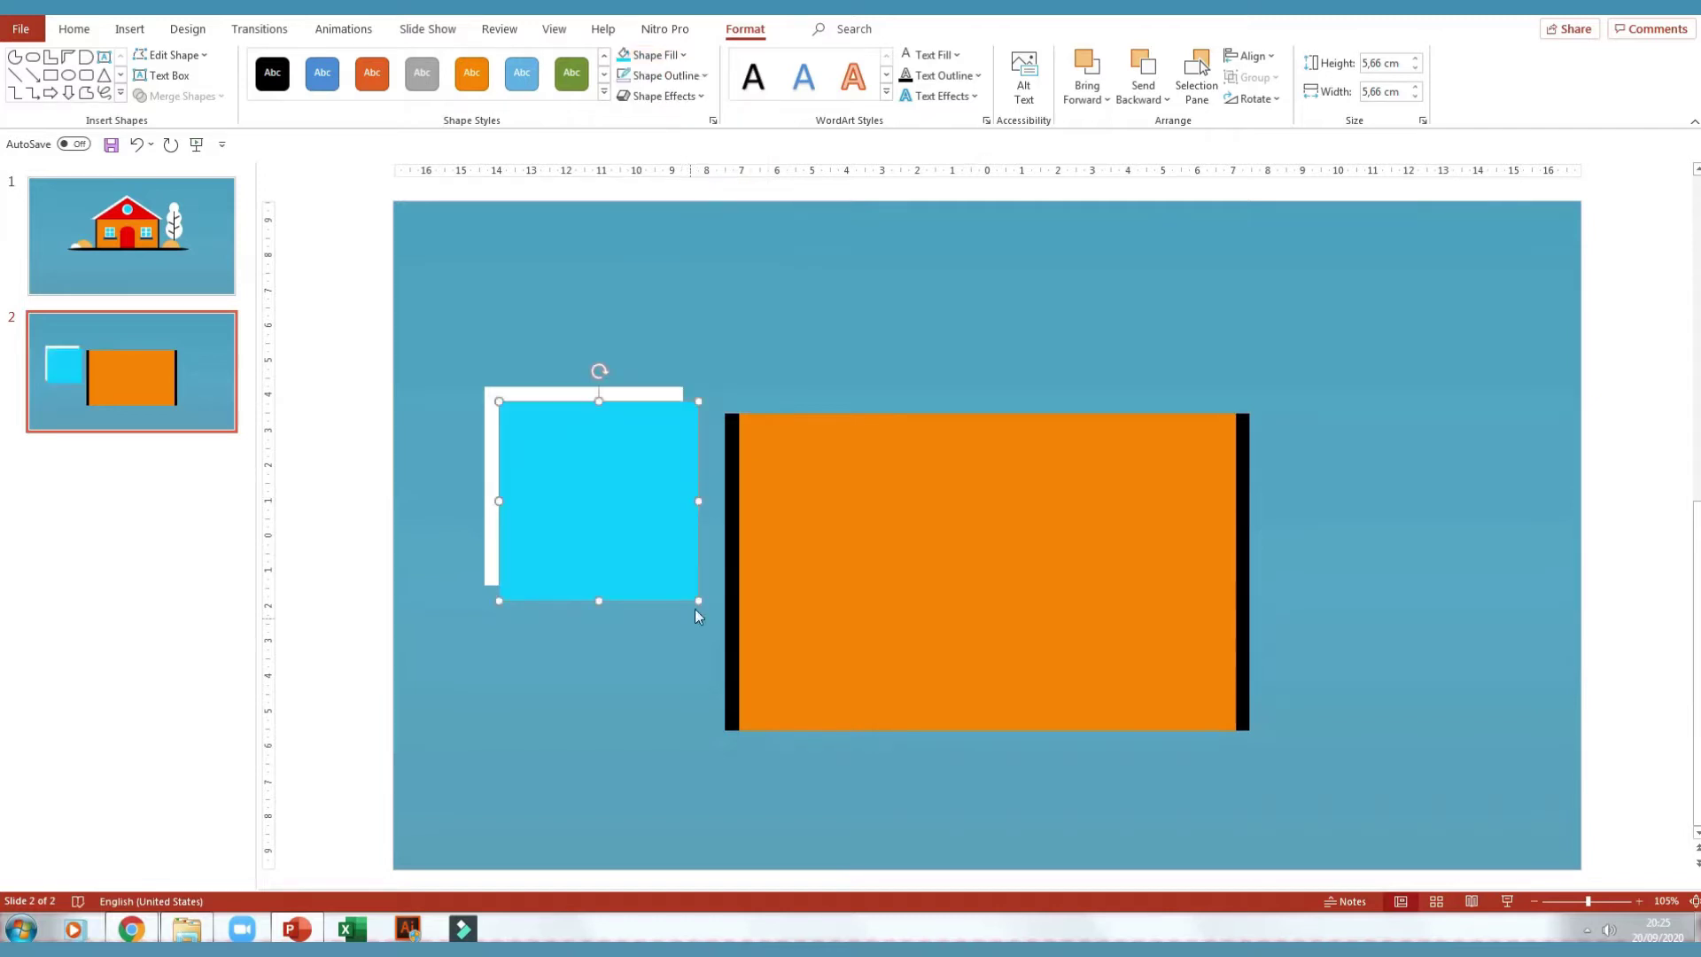
pyautogui.moveTo(697, 609); pyautogui.dragTo(556, 418)
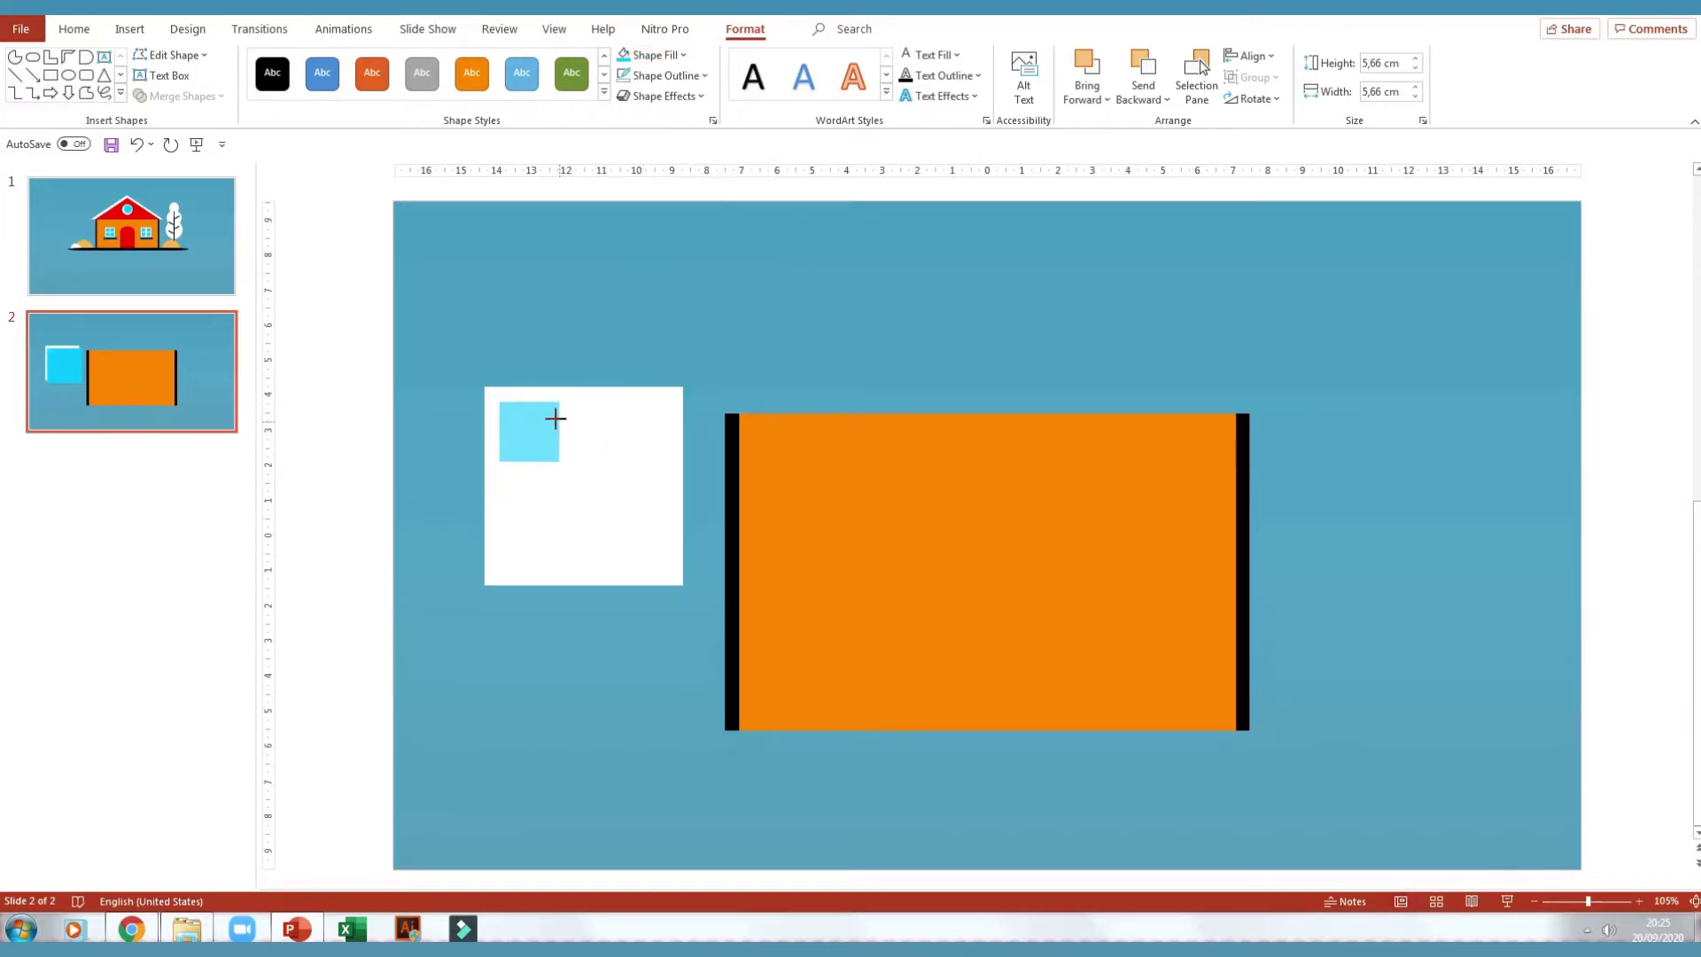
pyautogui.moveTo(555, 418)
pyautogui.mouseDown()
pyautogui.moveTo(586, 483)
pyautogui.moveTo(536, 441)
pyautogui.moveTo(629, 445)
pyautogui.mouseUp()
# Duplicate the pair of light blue panes below to form a 2×2 grid in the frame
pyautogui.keyDown('shift'); pyautogui.click(581, 452); pyautogui.keyUp('shift')
pyautogui.hotkey('ctrl', 'd')
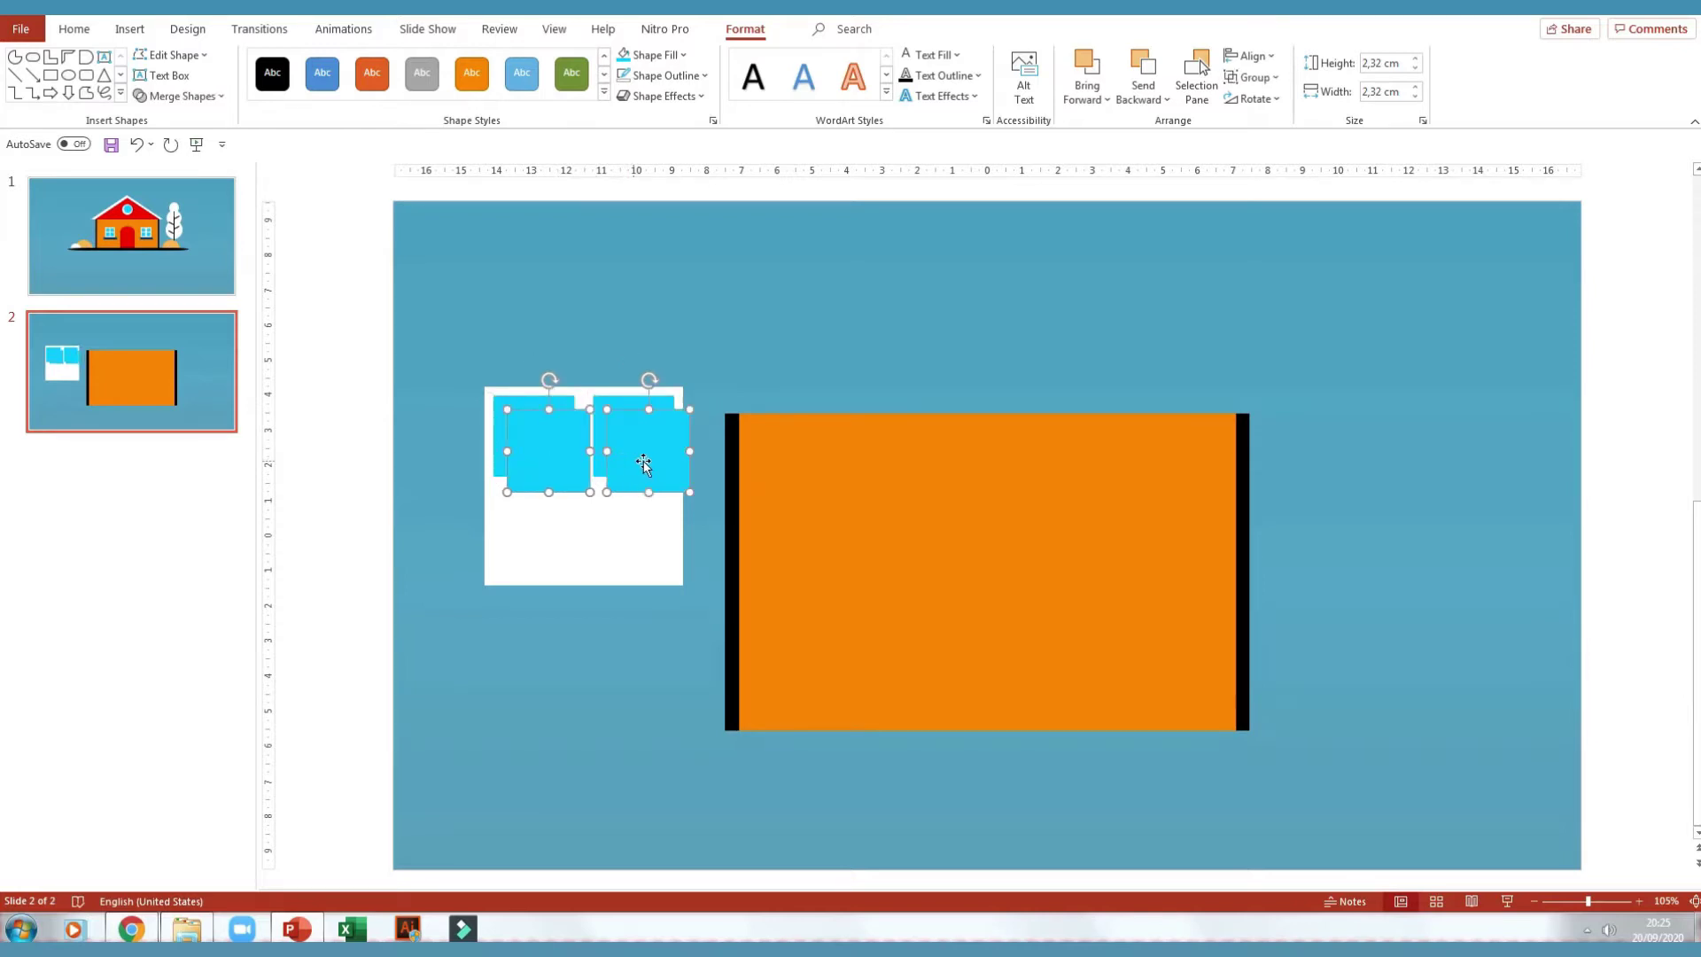
pyautogui.moveTo(646, 462); pyautogui.dragTo(632, 536)
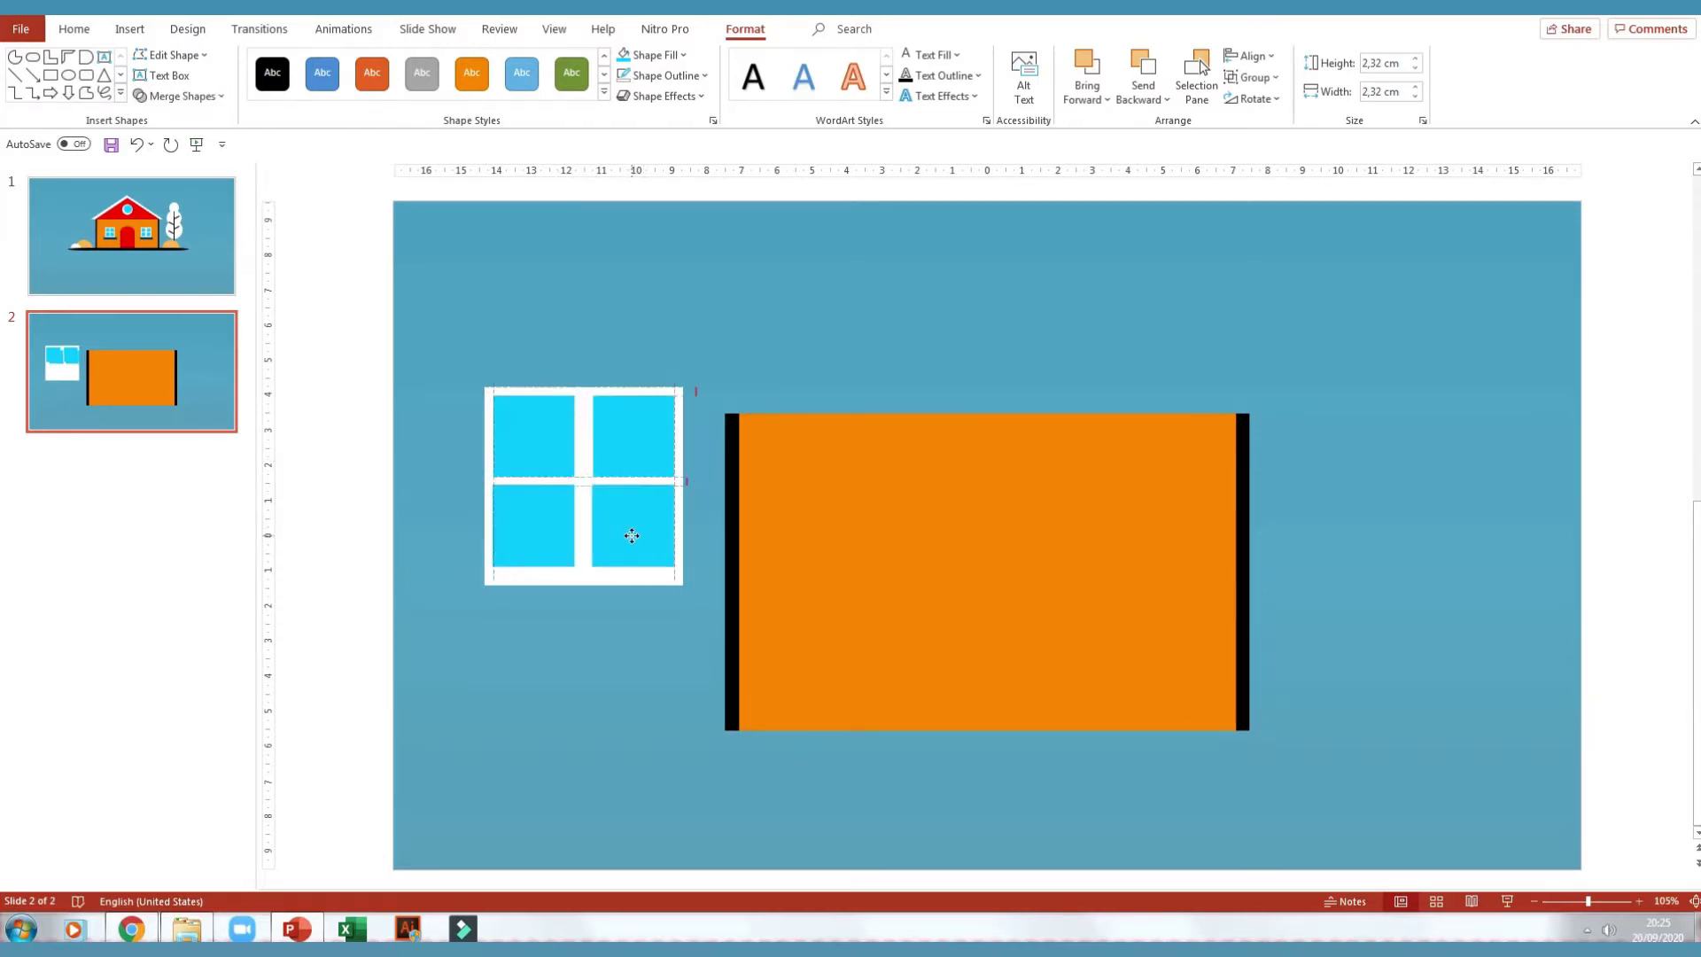
pyautogui.press('Down')
pyautogui.press('Down')
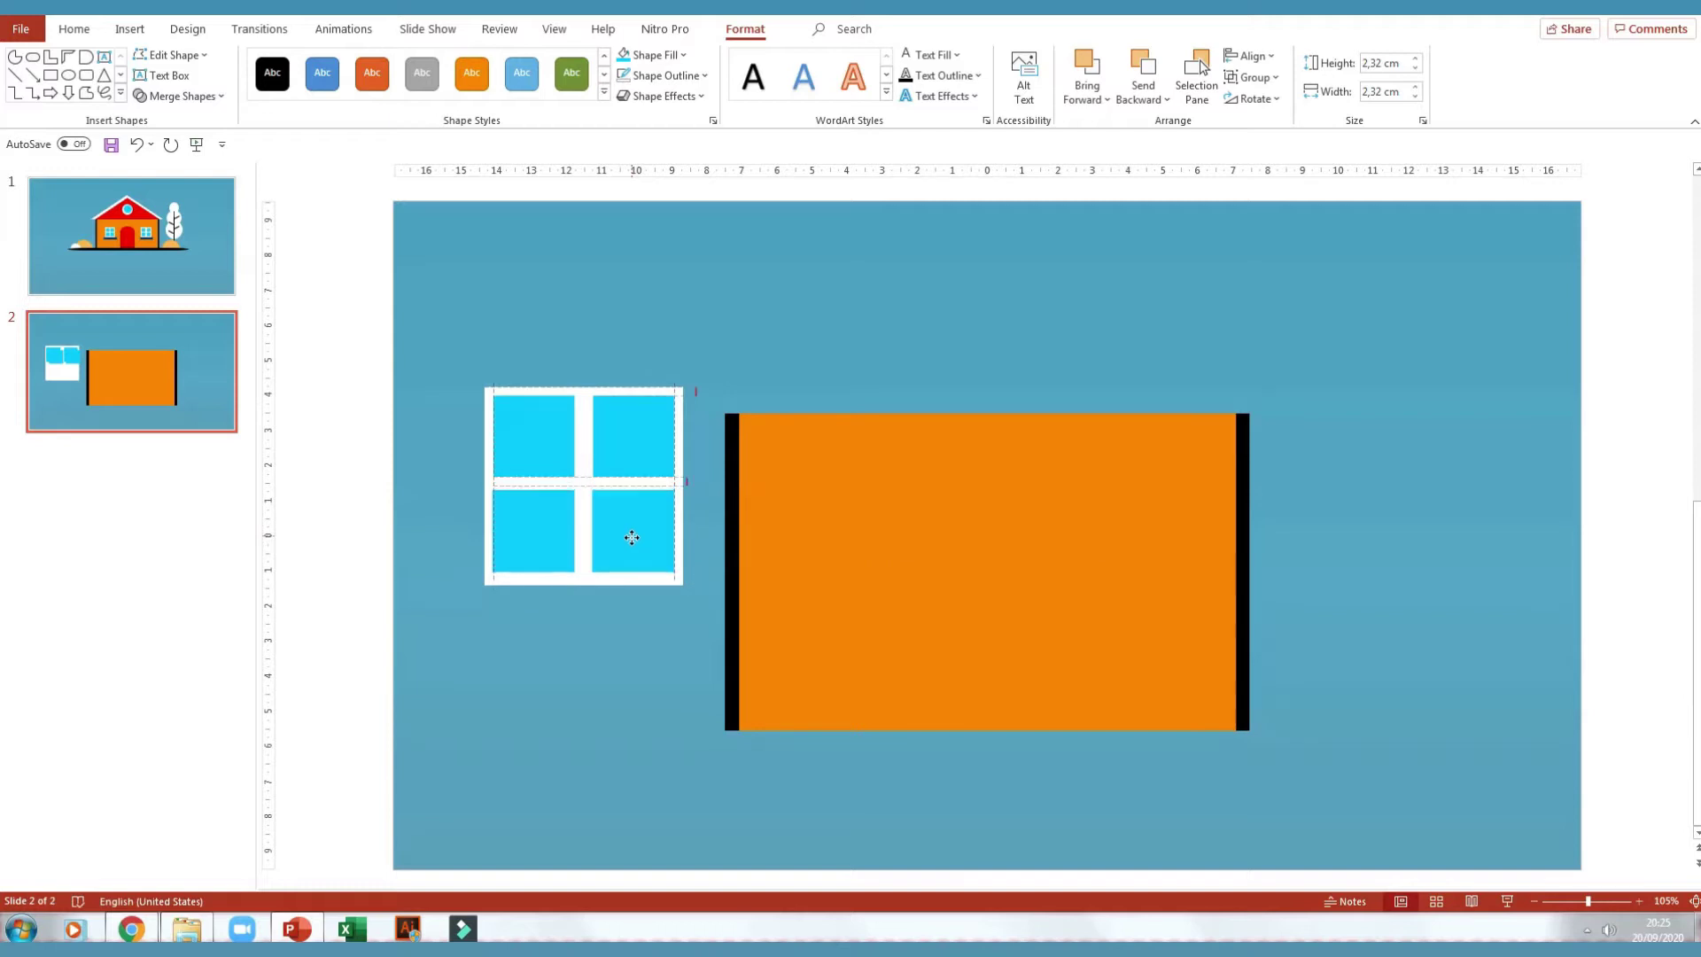
pyautogui.moveTo(633, 539); pyautogui.dragTo(634, 541)
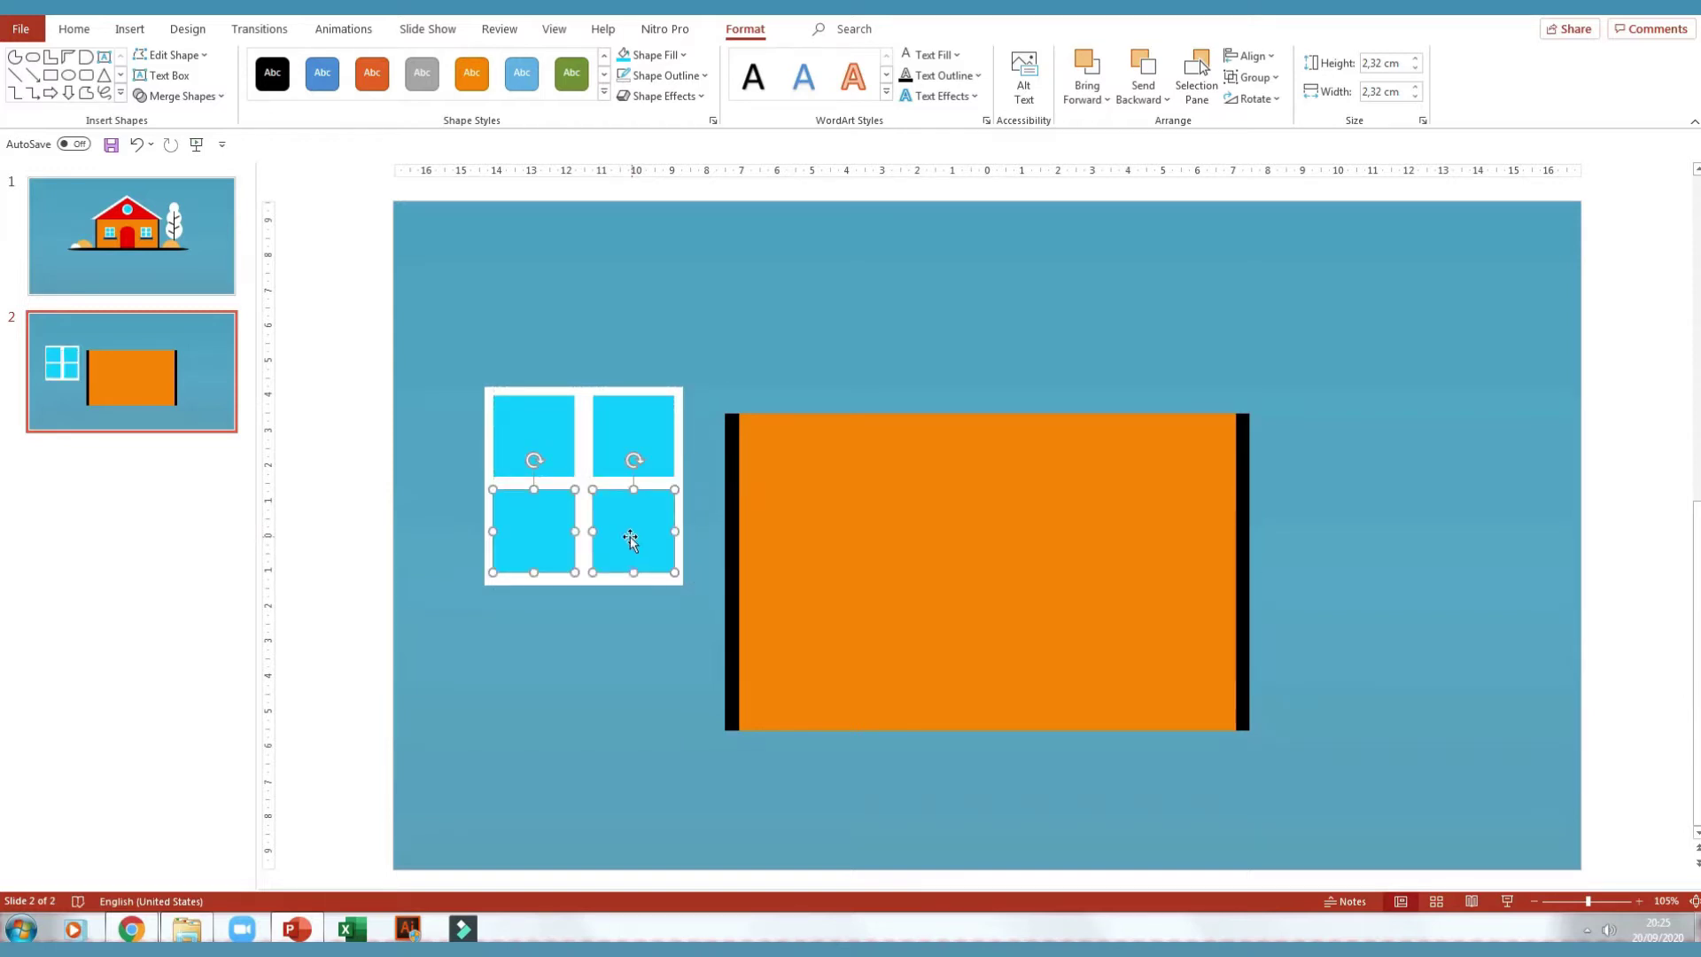
pyautogui.click(610, 656)
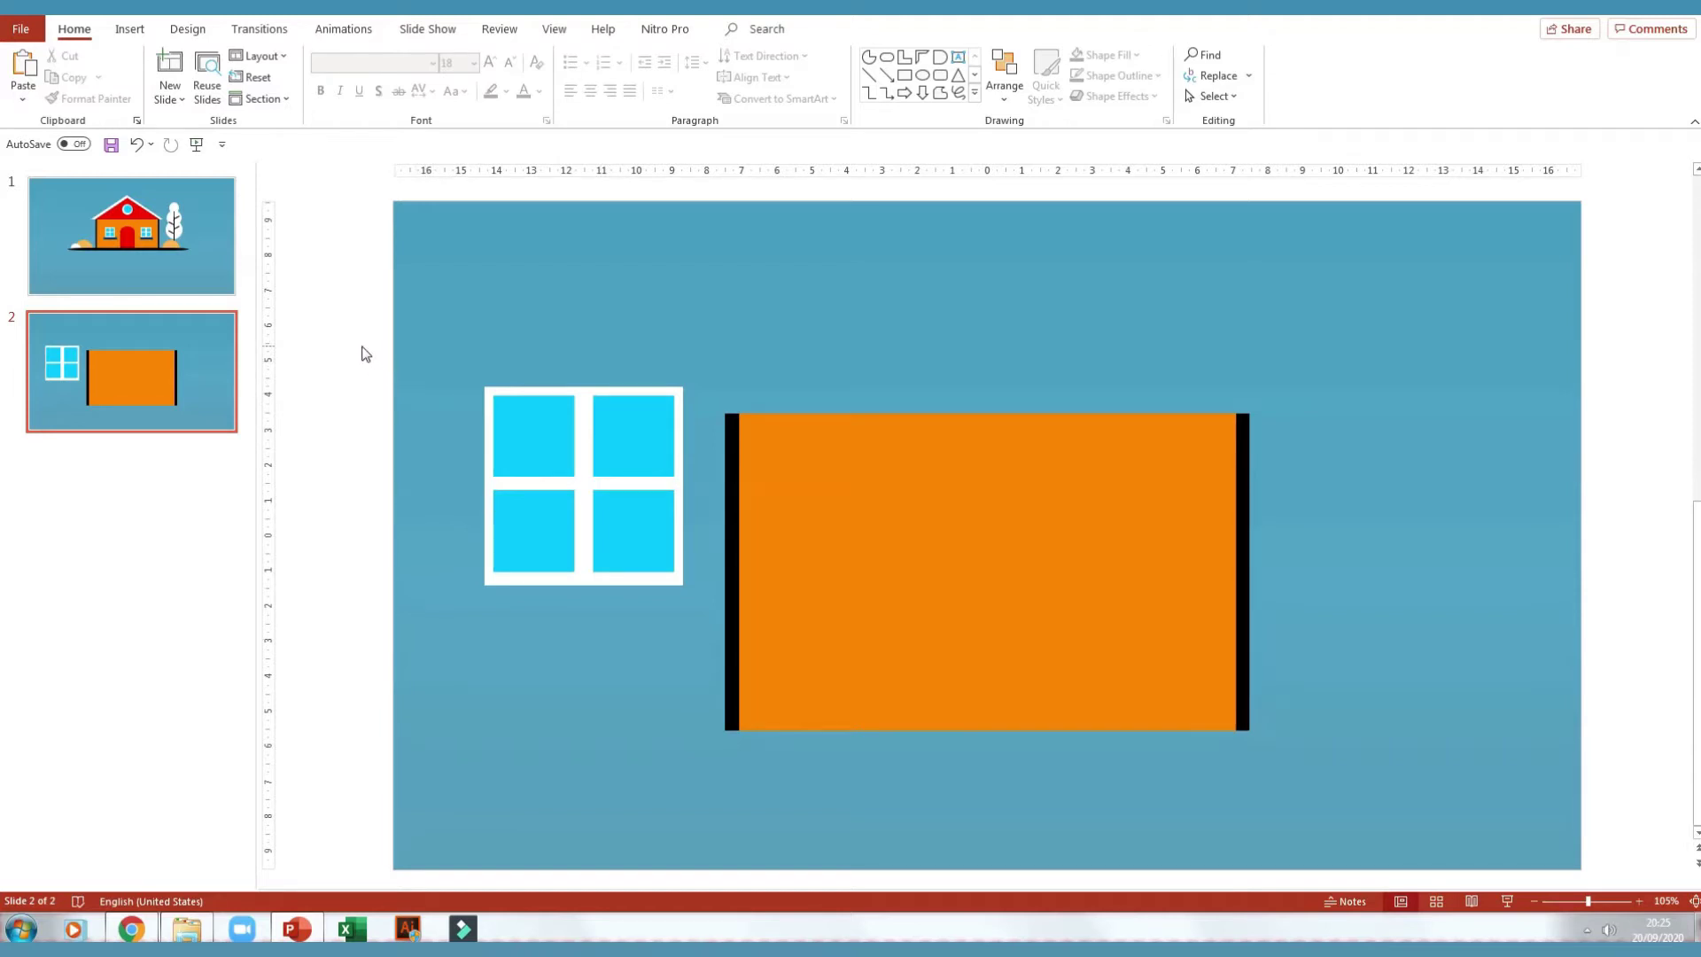
# Group the window pieces and add a black 6.55 × 0.79 cm sill bar beneath it
pyautogui.moveTo(357, 353); pyautogui.dragTo(701, 627)
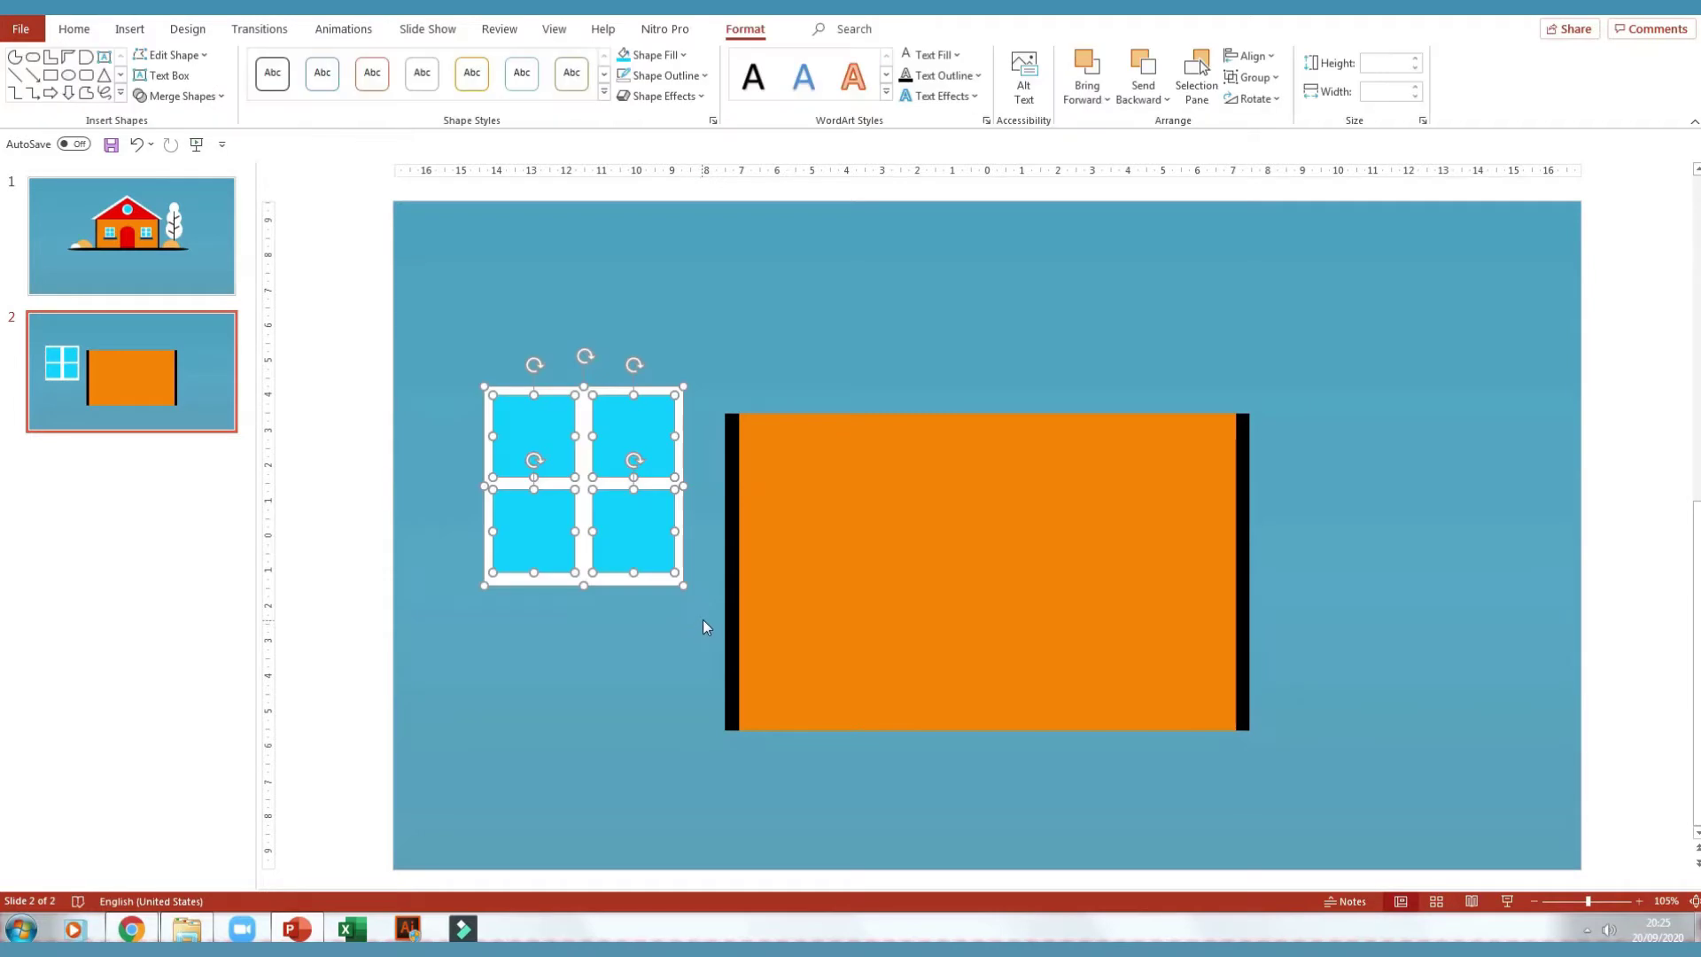
pyautogui.hotkey('ctrl', 'g')
pyautogui.hotkey('ctrl', 'g')
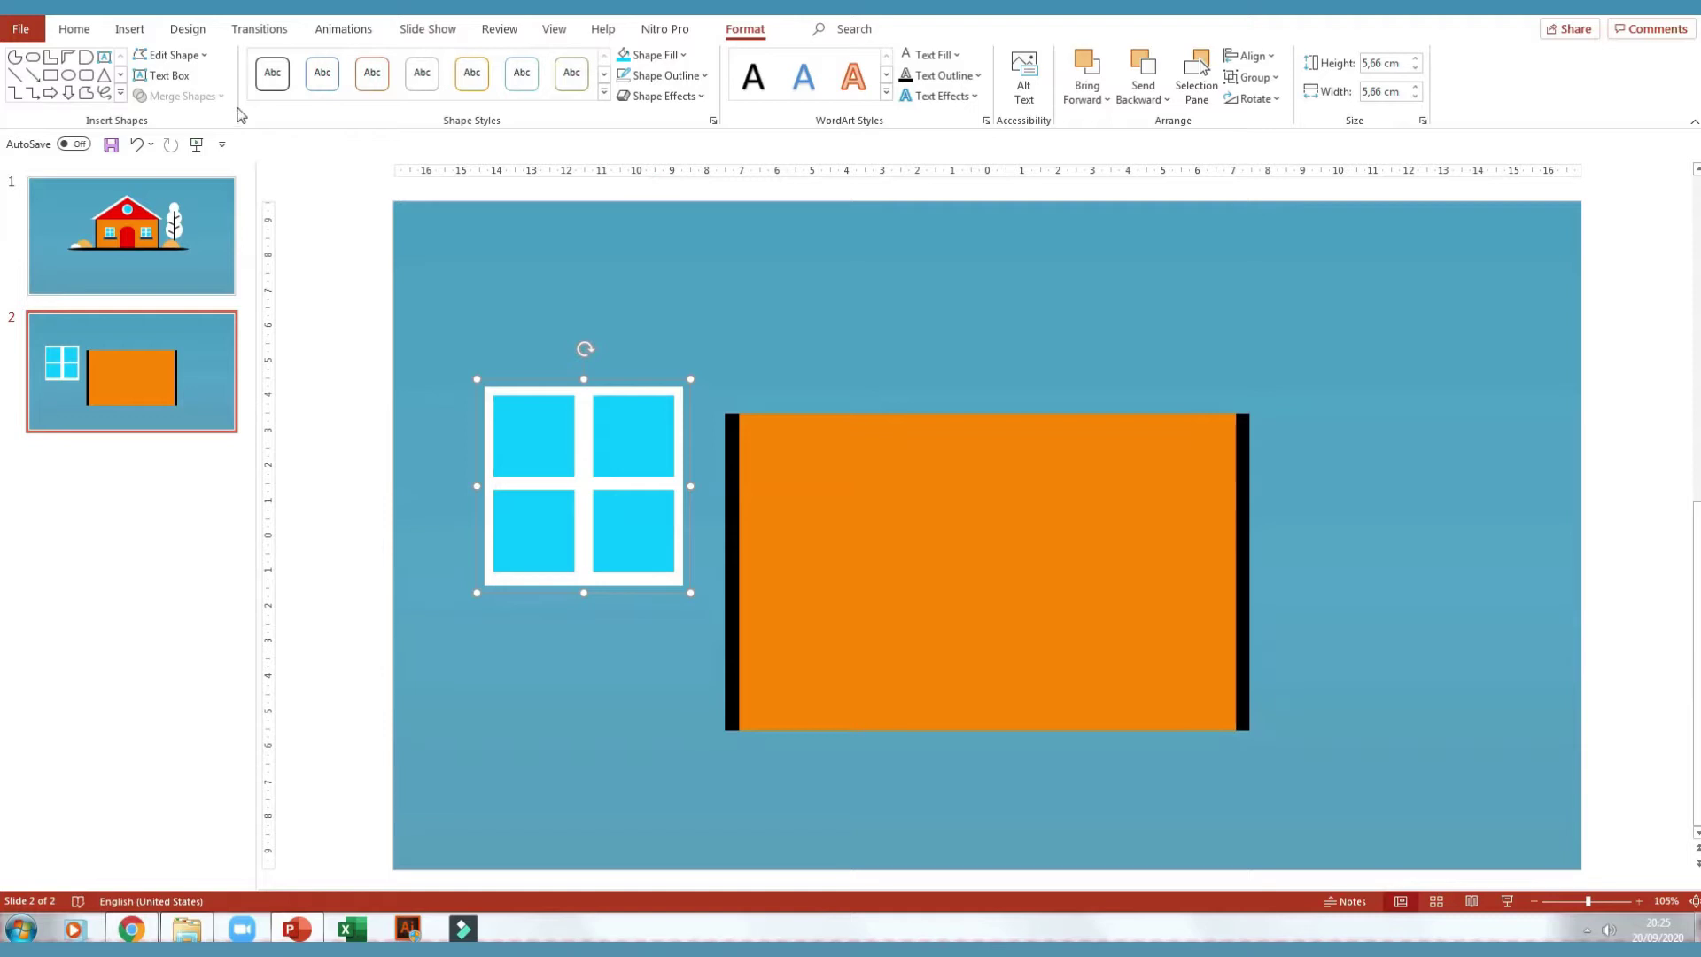
pyautogui.click(51, 77)
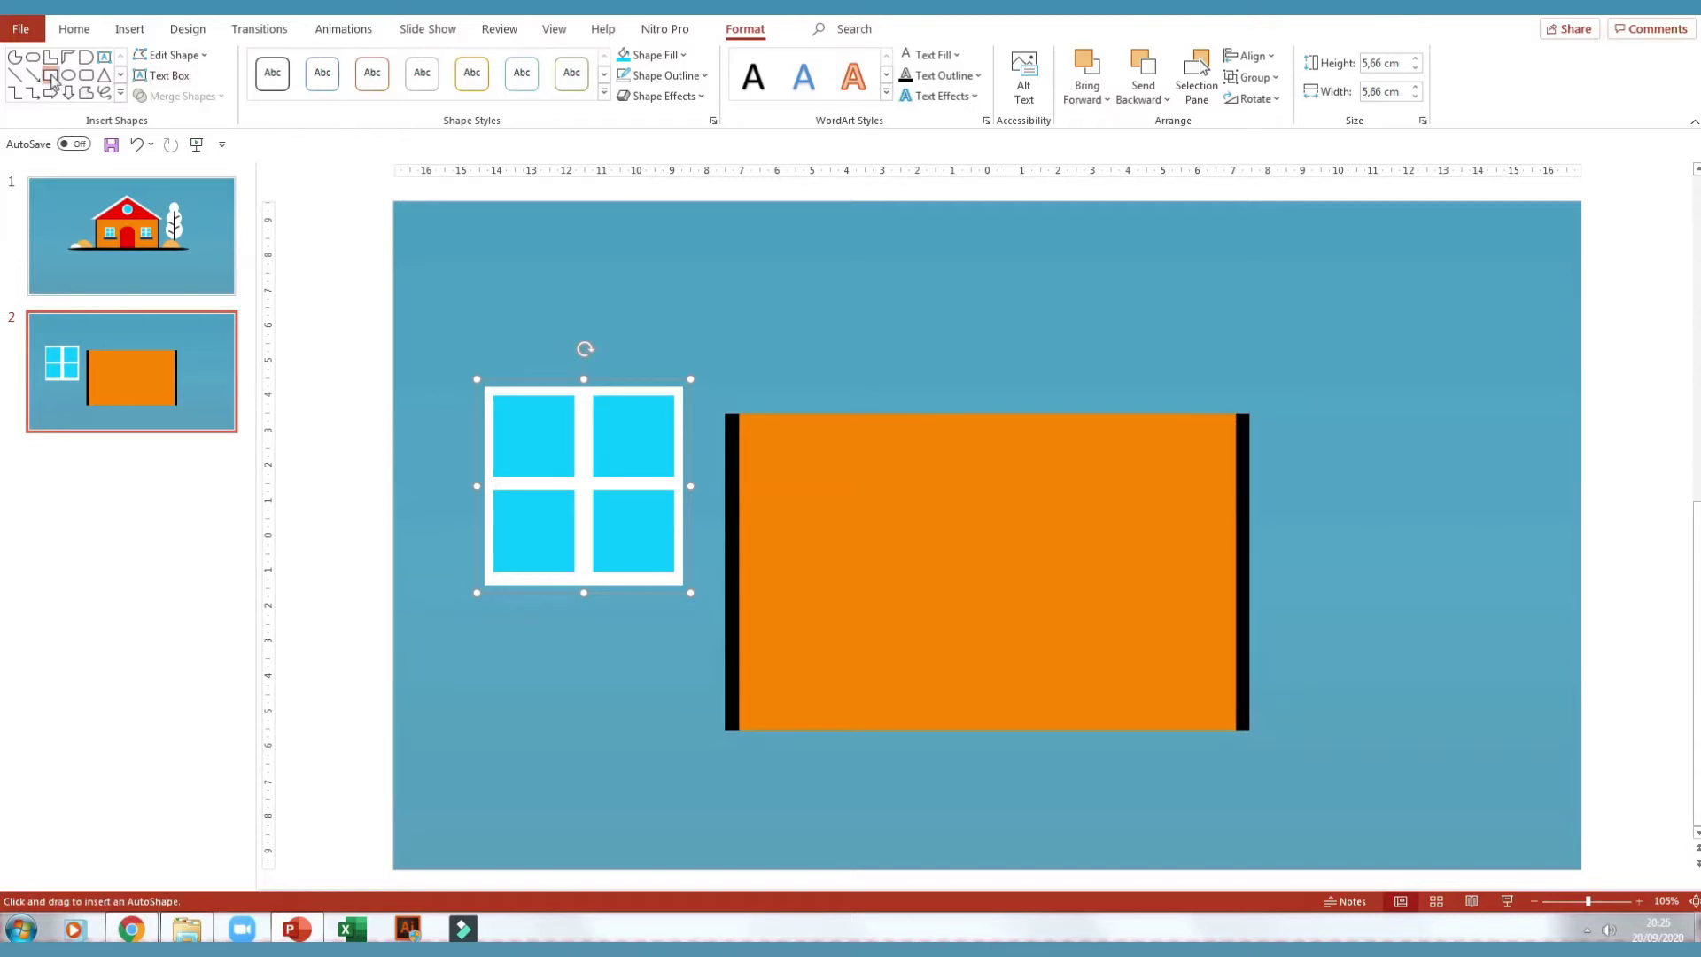
pyautogui.moveTo(447, 568)
pyautogui.mouseDown()
pyautogui.moveTo(712, 601)
pyautogui.moveTo(621, 599)
pyautogui.moveTo(697, 592)
pyautogui.mouseUp()
pyautogui.moveTo(593, 600); pyautogui.dragTo(595, 597)
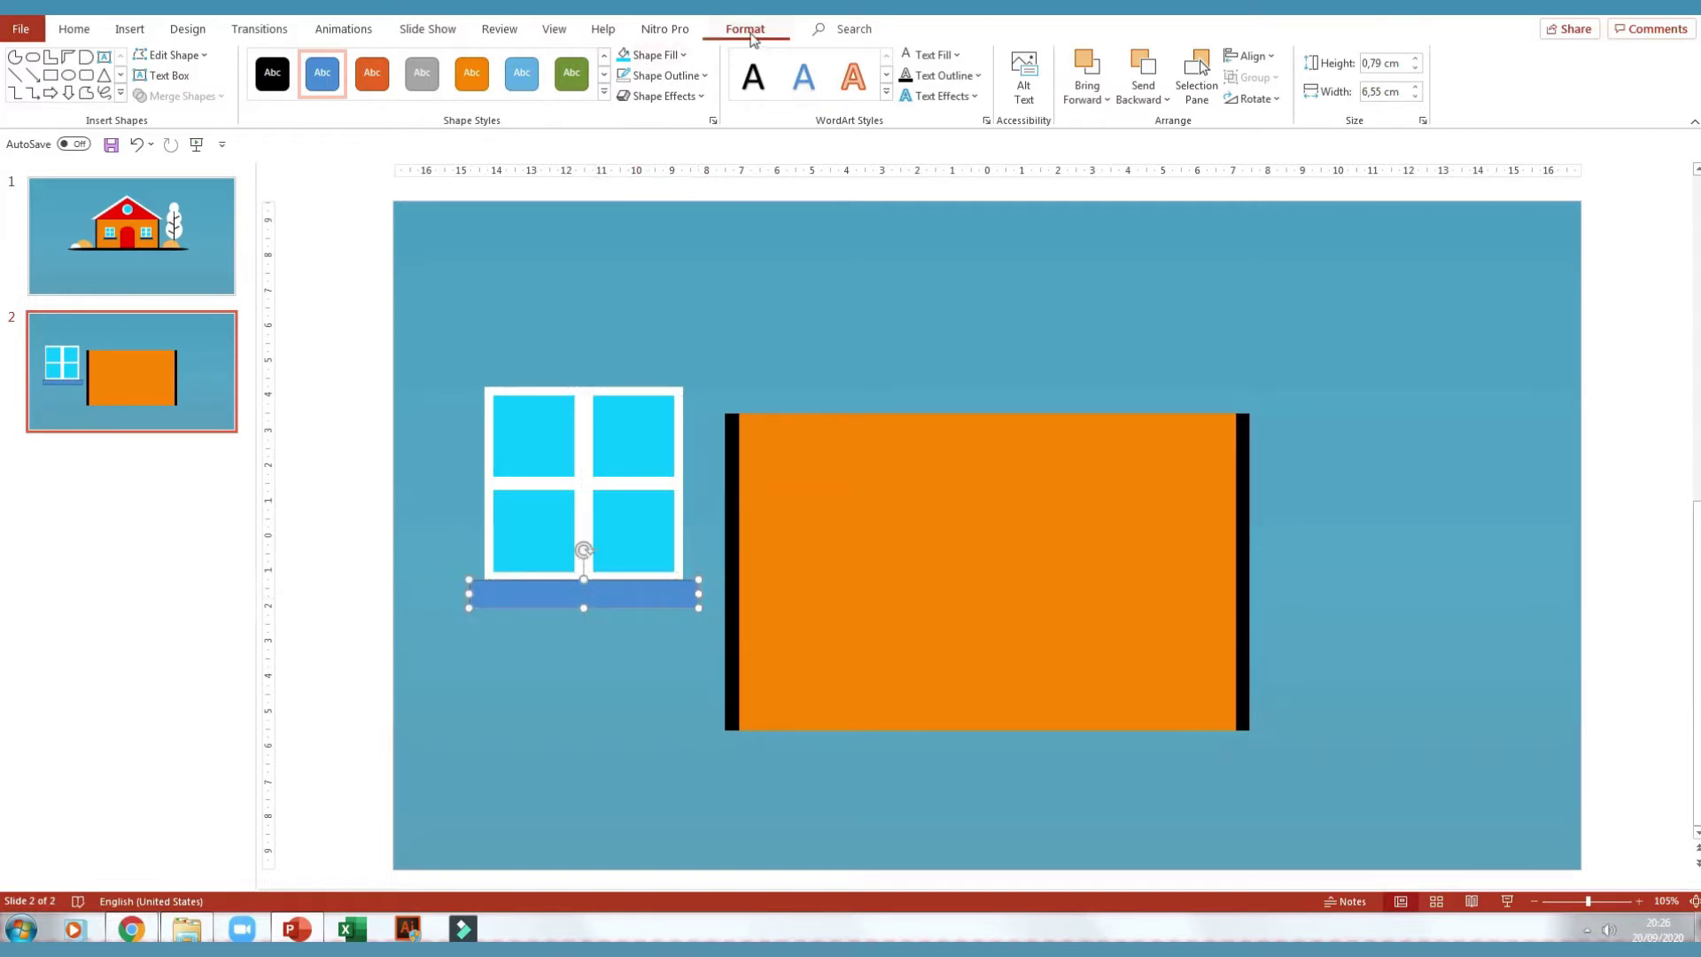
pyautogui.click(674, 55)
pyautogui.click(639, 101)
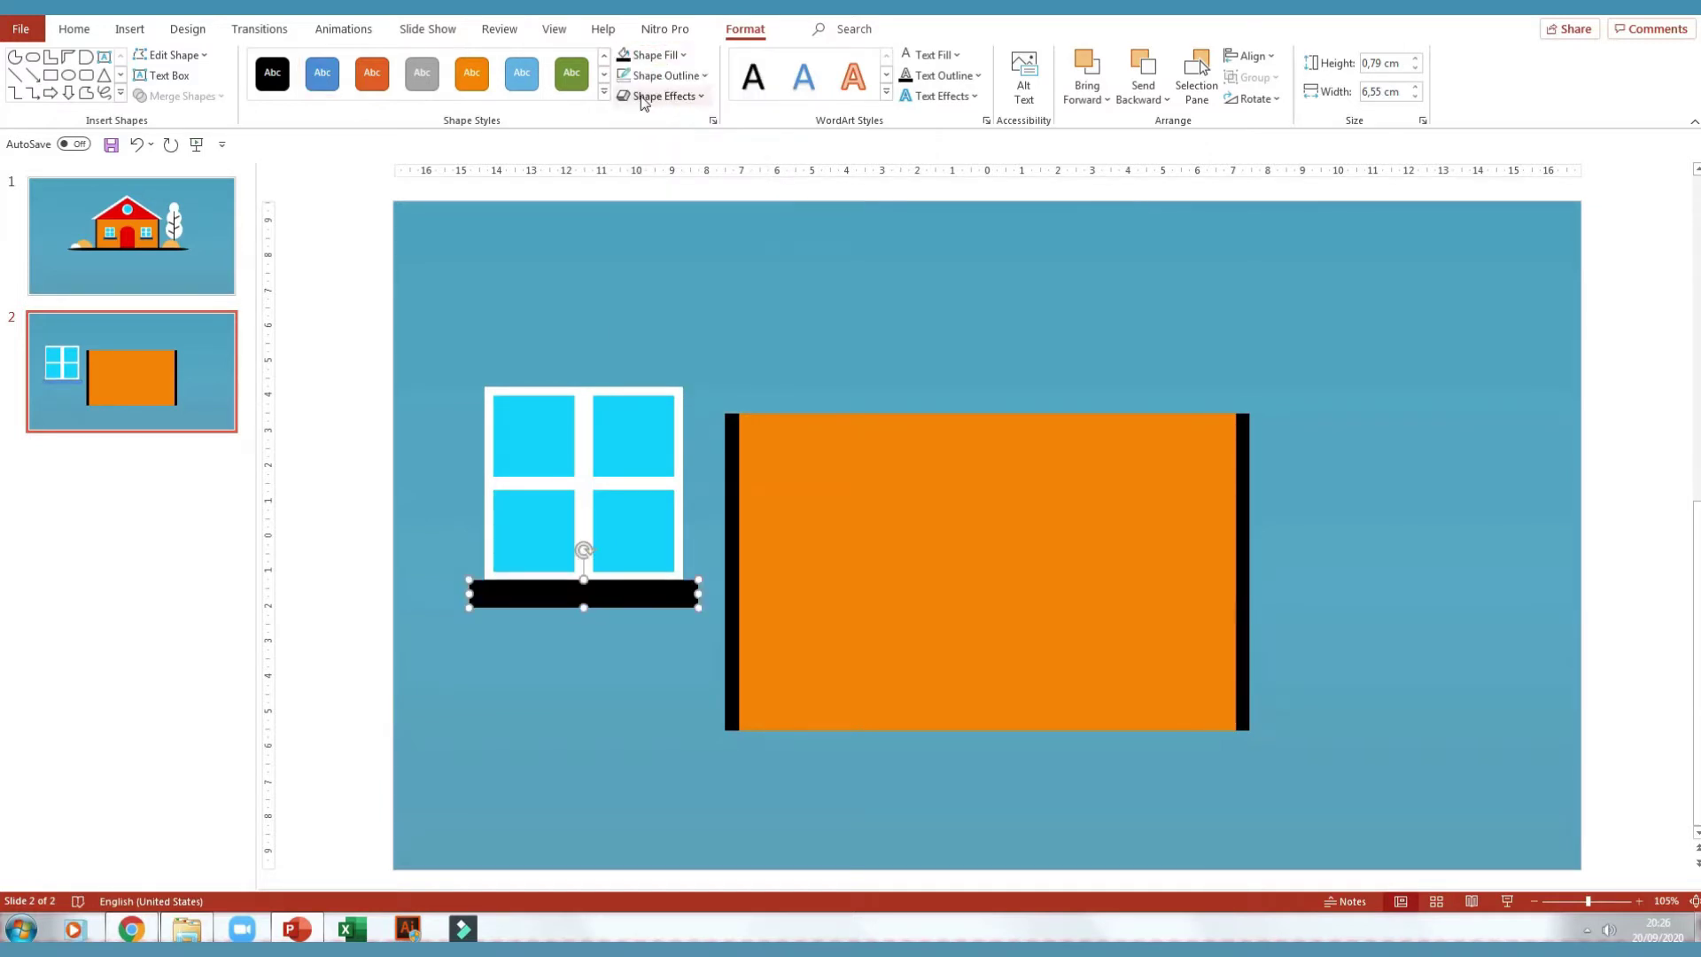
pyautogui.click(363, 342)
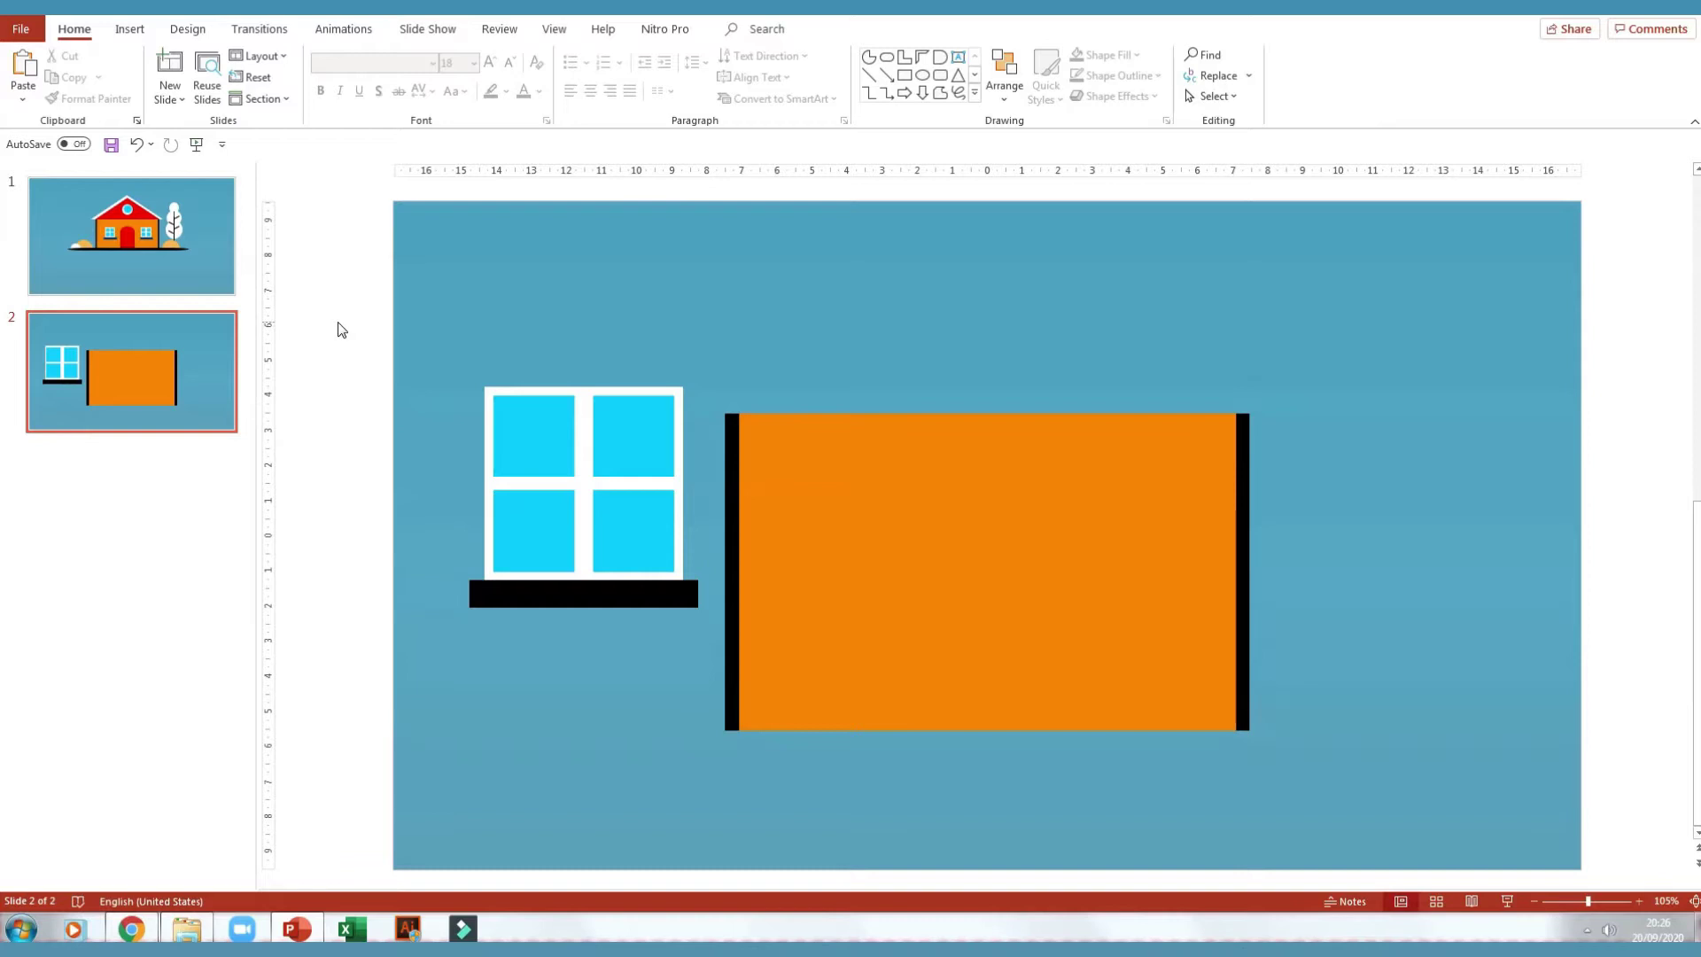
pyautogui.moveTo(341, 330); pyautogui.dragTo(714, 660)
# Group and shrink the window with sill, place it left on the wall, copy it right
pyautogui.hotkey('ctrl', 'g')
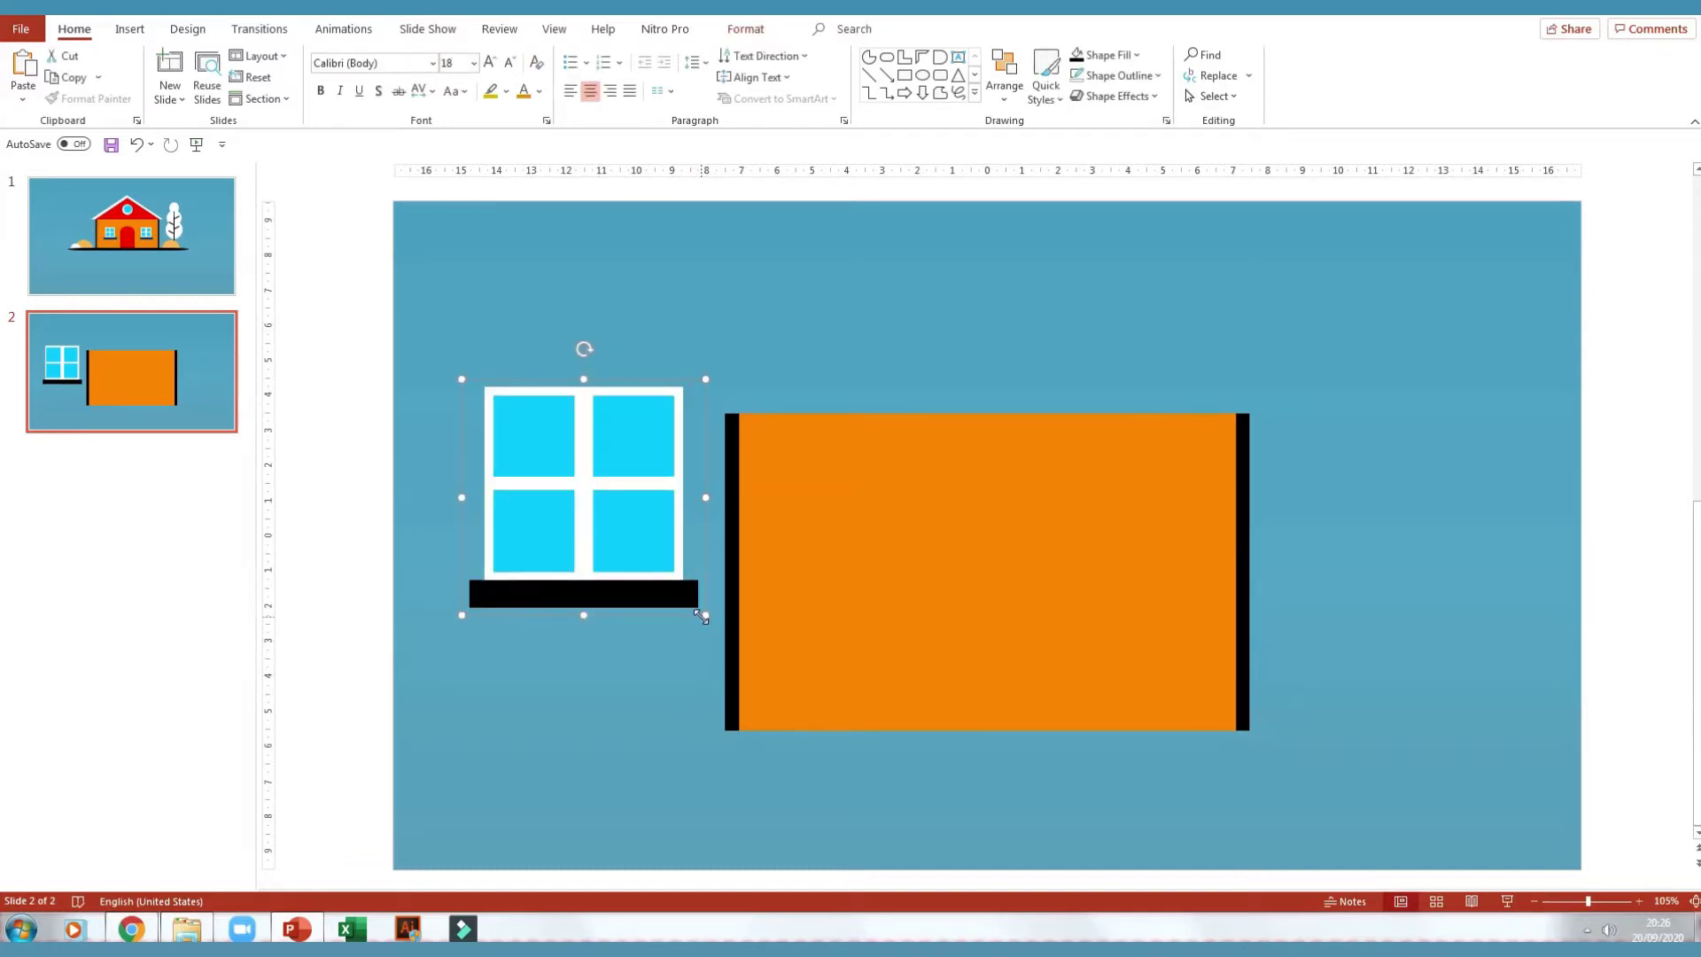
pyautogui.moveTo(701, 618); pyautogui.dragTo(597, 508)
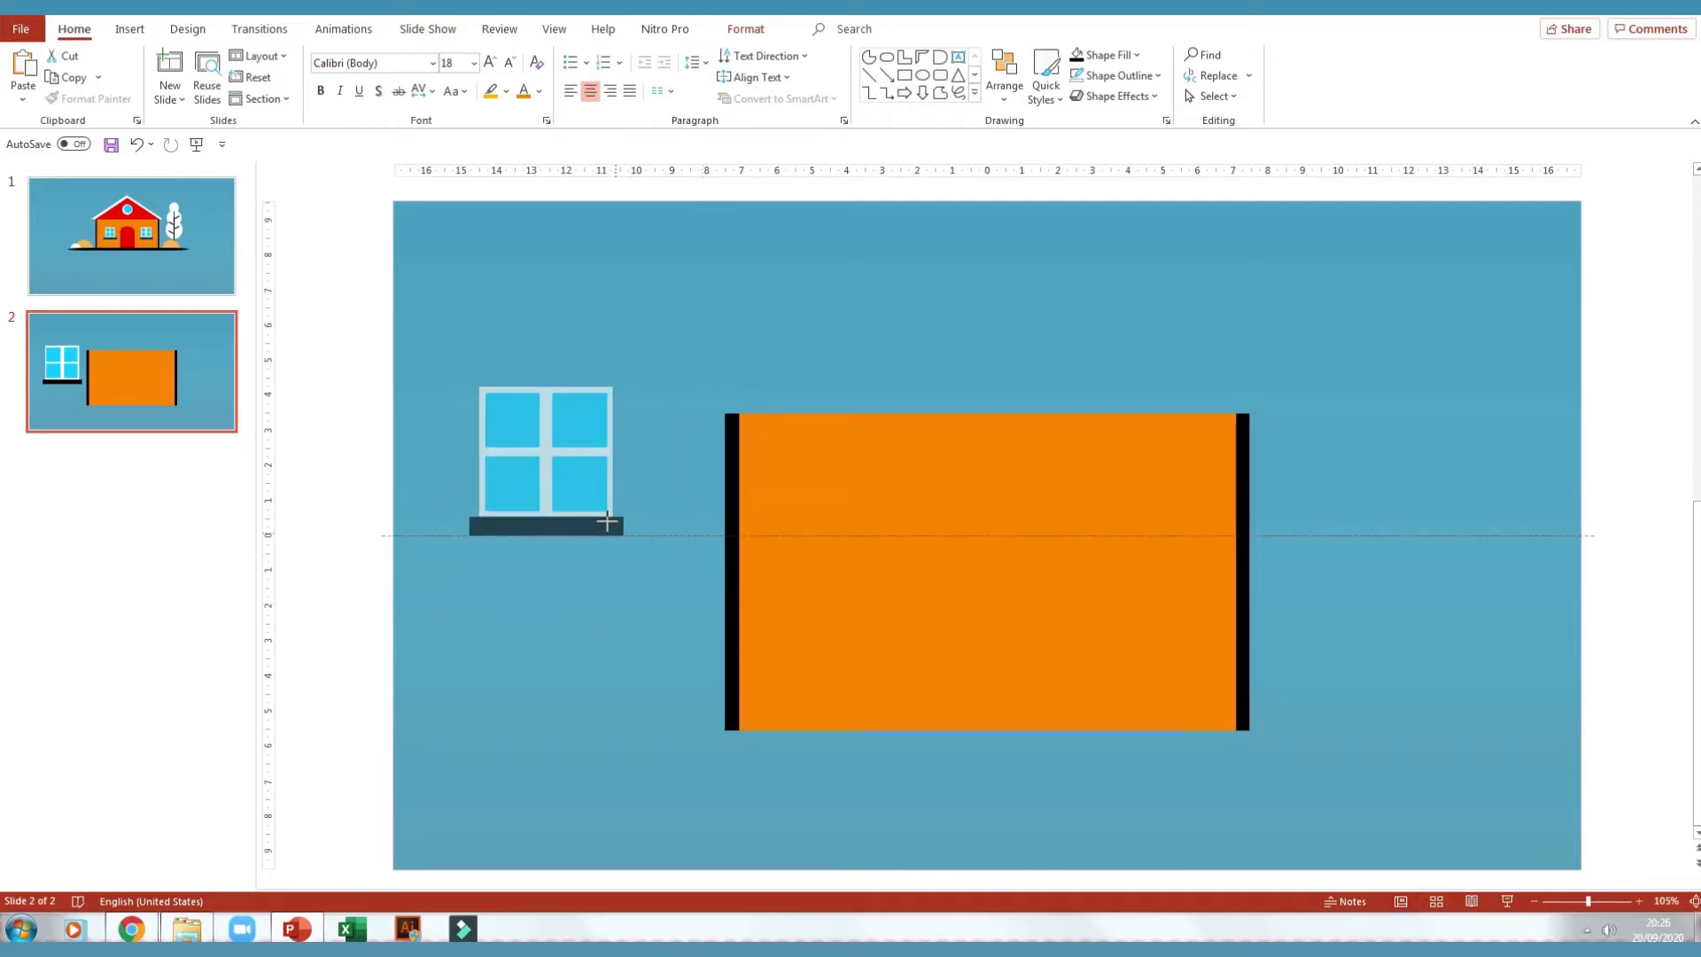
pyautogui.moveTo(536, 459); pyautogui.dragTo(852, 543)
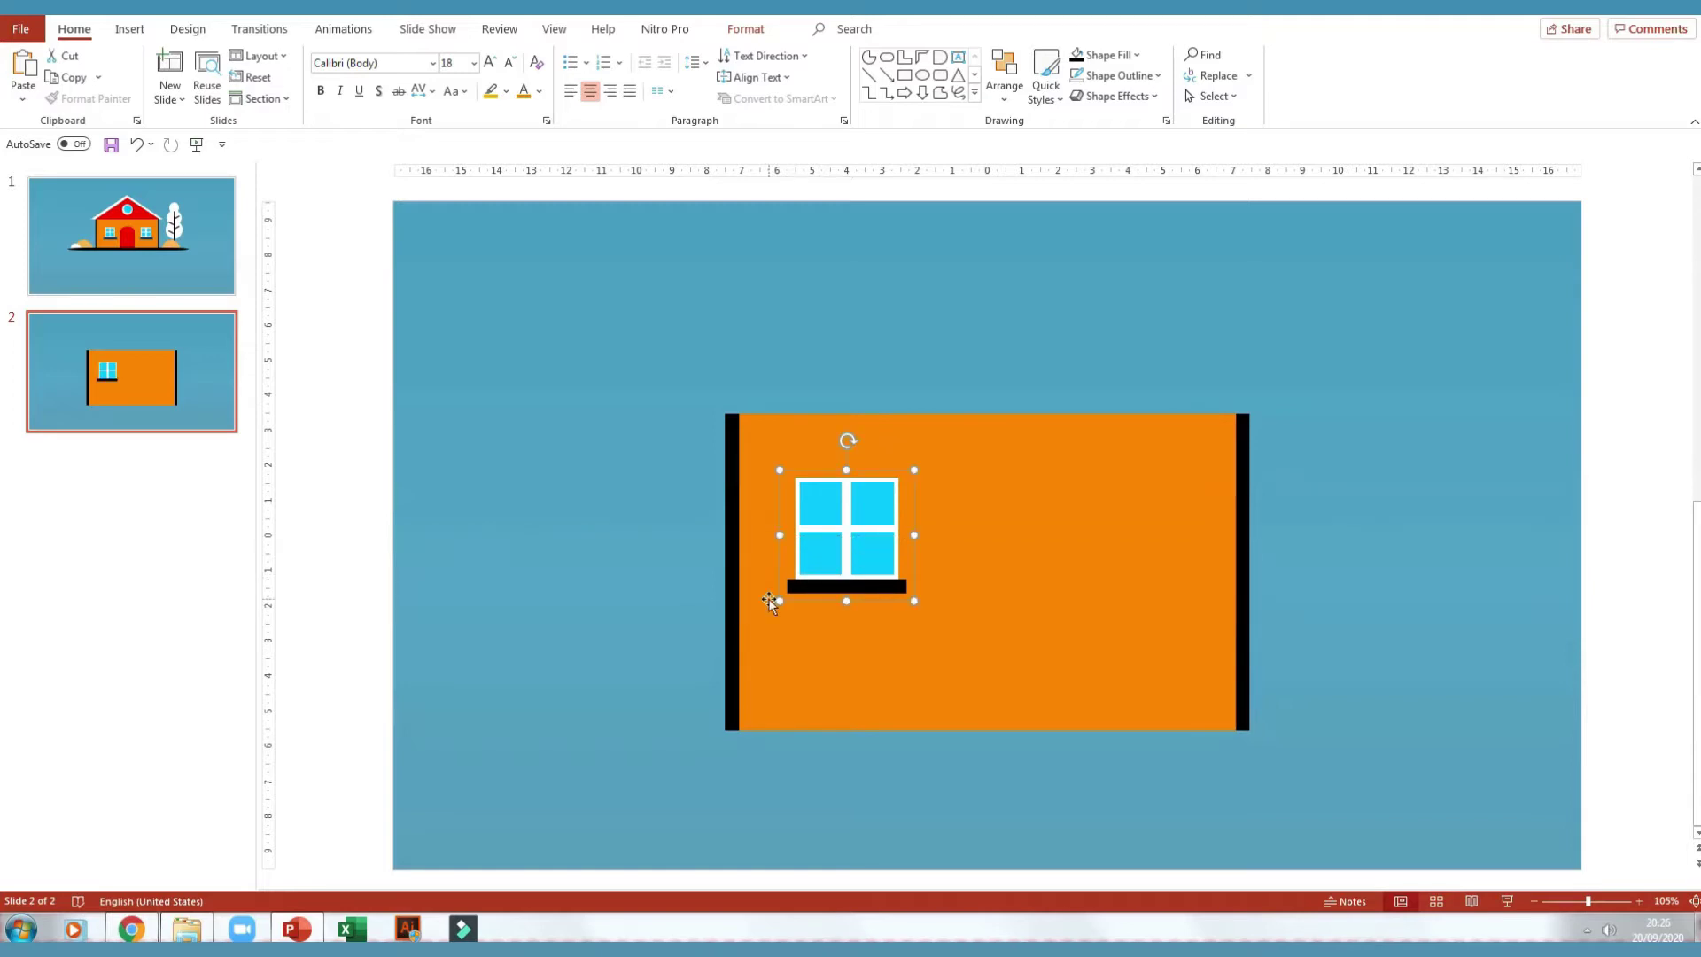
pyautogui.hotkey('ctrl', 'd')
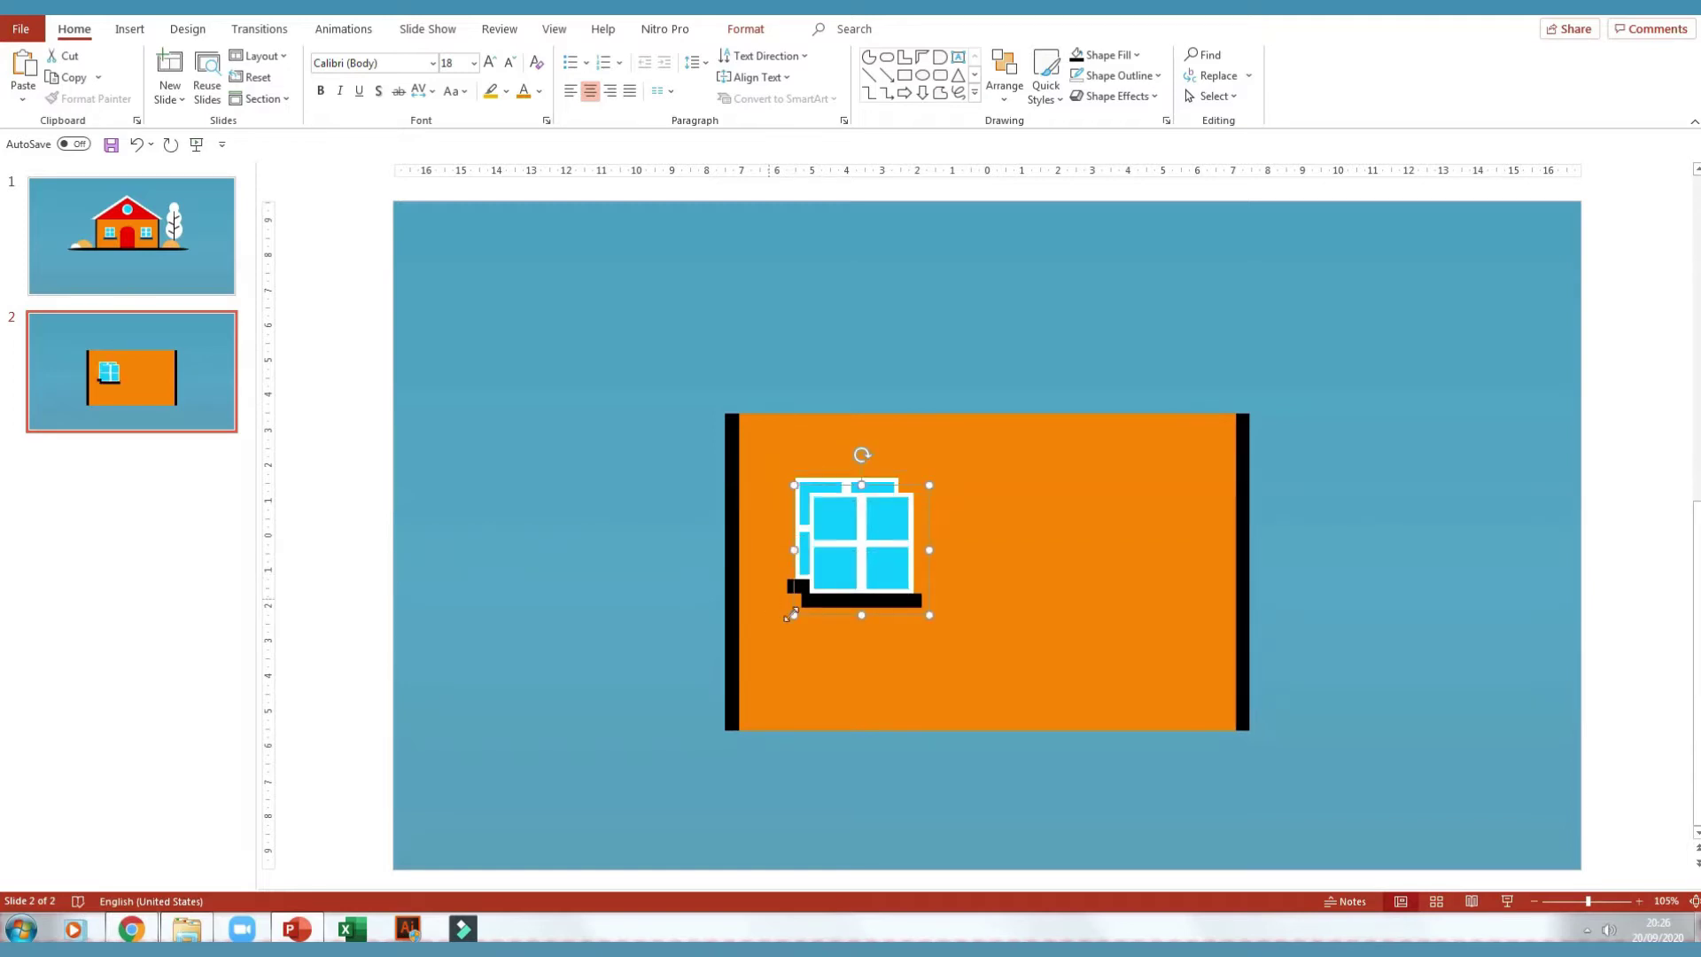
pyautogui.moveTo(860, 545); pyautogui.dragTo(1132, 529)
pyautogui.click(951, 354)
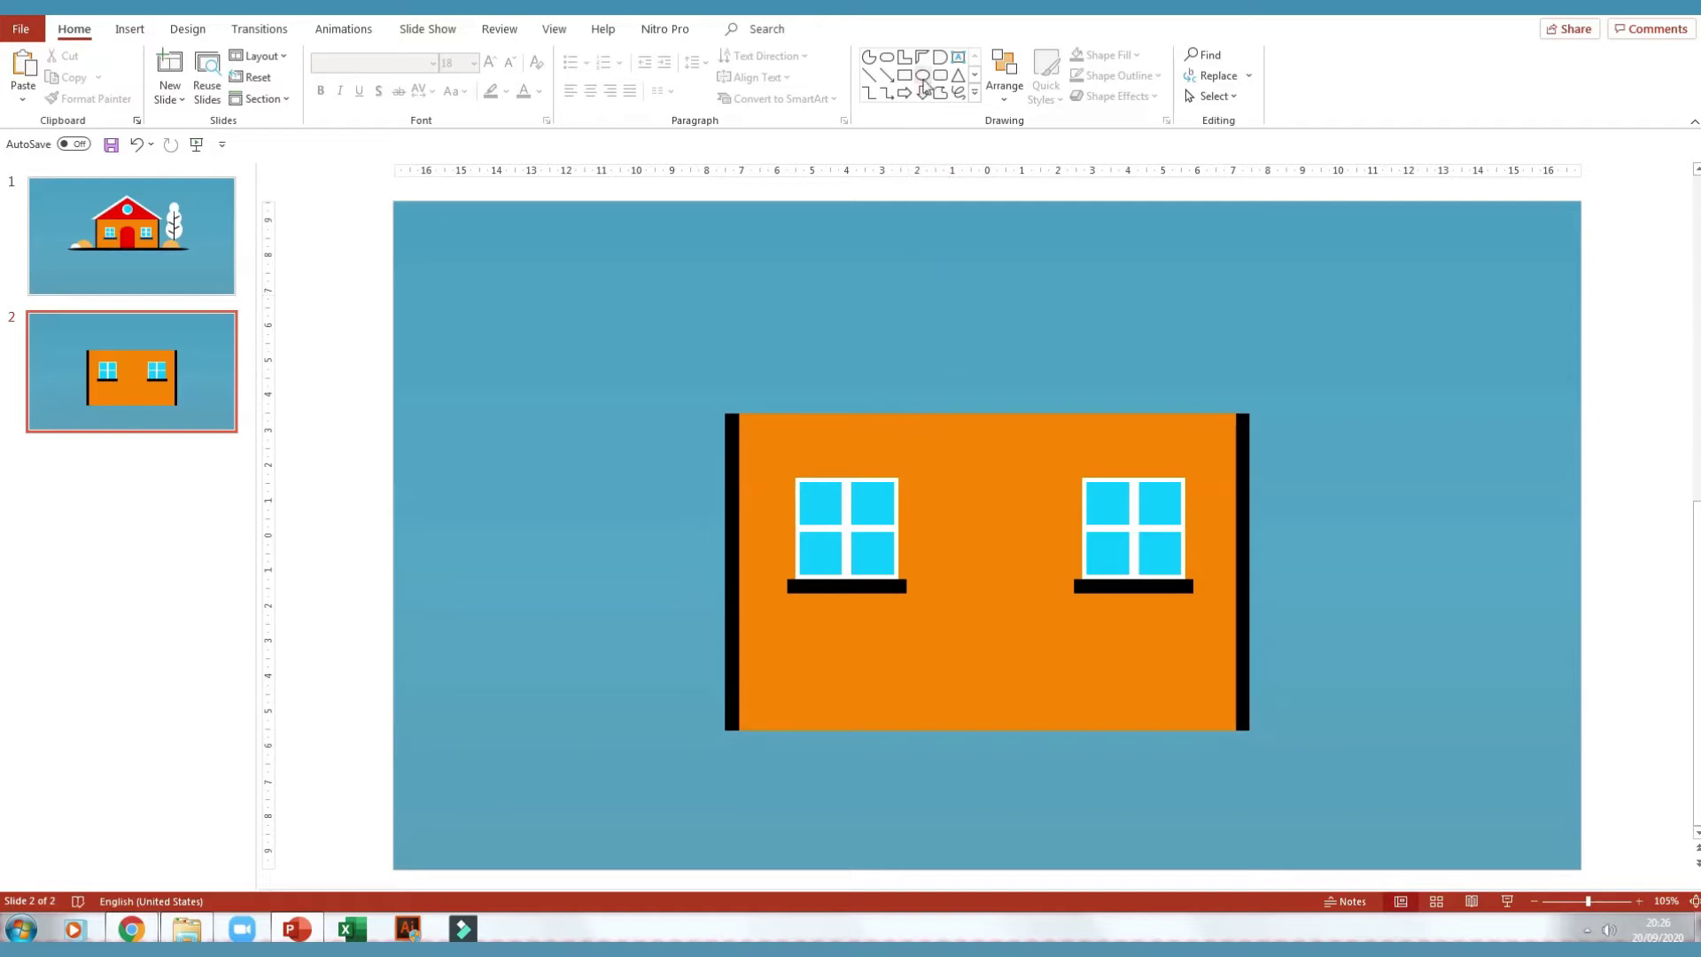
# Draw a red door 6.43 cm tall and 3.42 cm wide centred between the windows
pyautogui.click(904, 75)
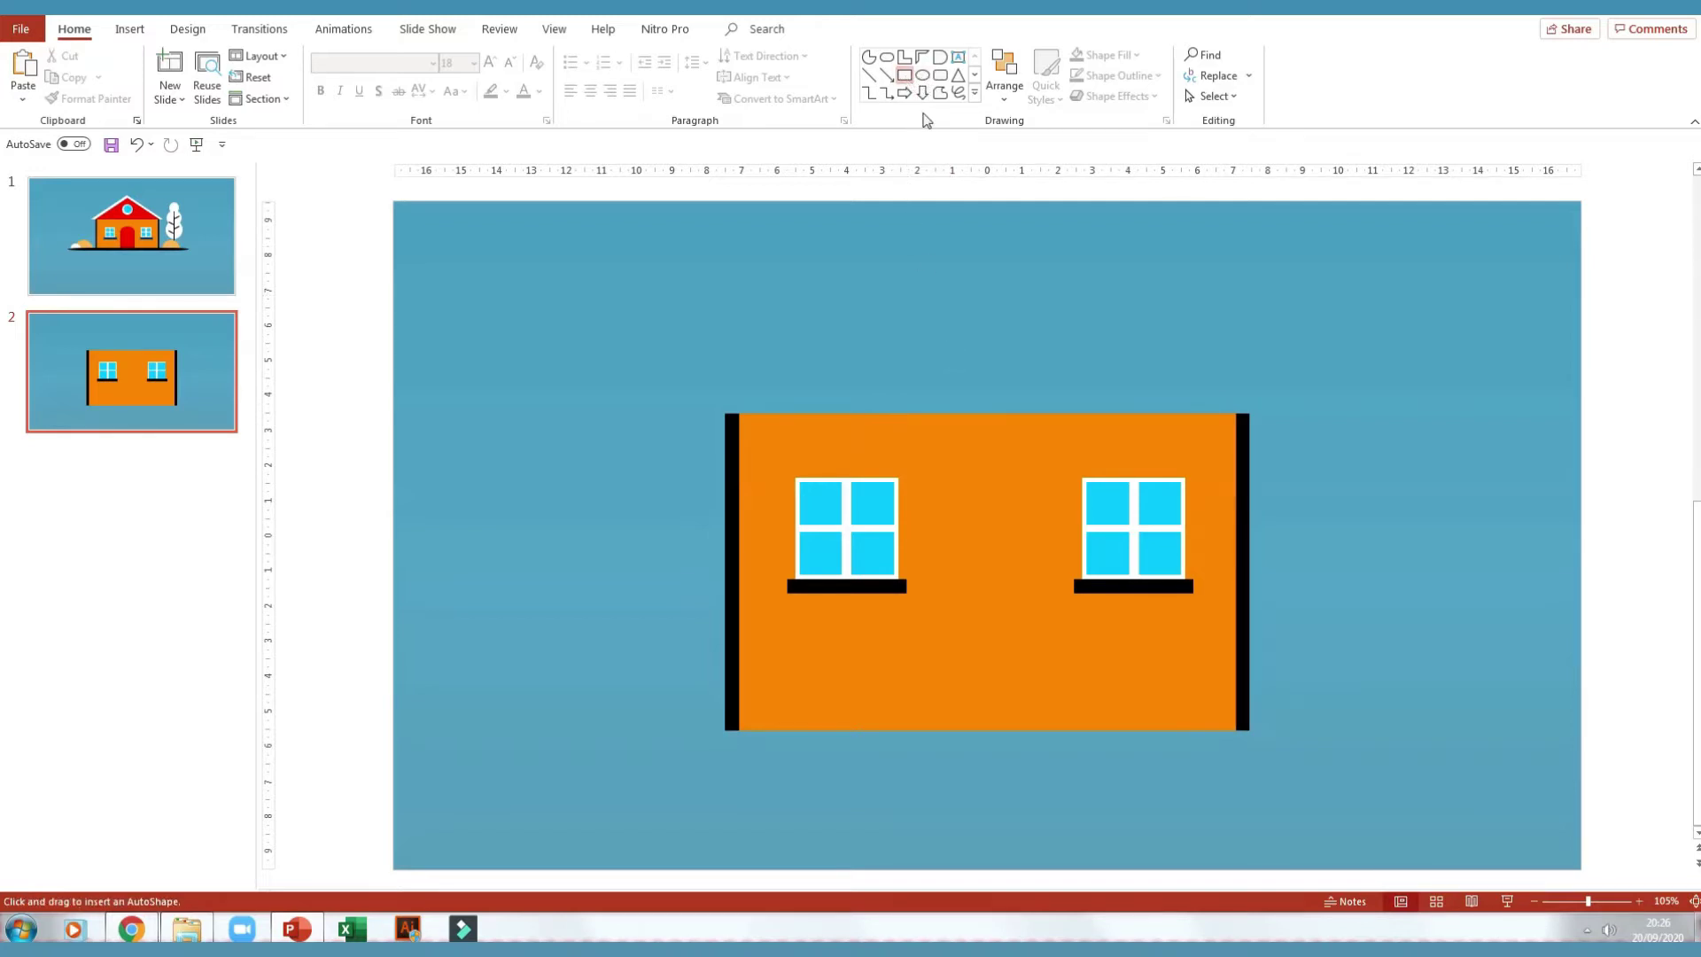
pyautogui.moveTo(944, 464); pyautogui.dragTo(1045, 729)
pyautogui.moveTo(1030, 651)
pyautogui.mouseDown()
pyautogui.moveTo(1019, 623)
pyautogui.moveTo(1053, 597)
pyautogui.mouseUp()
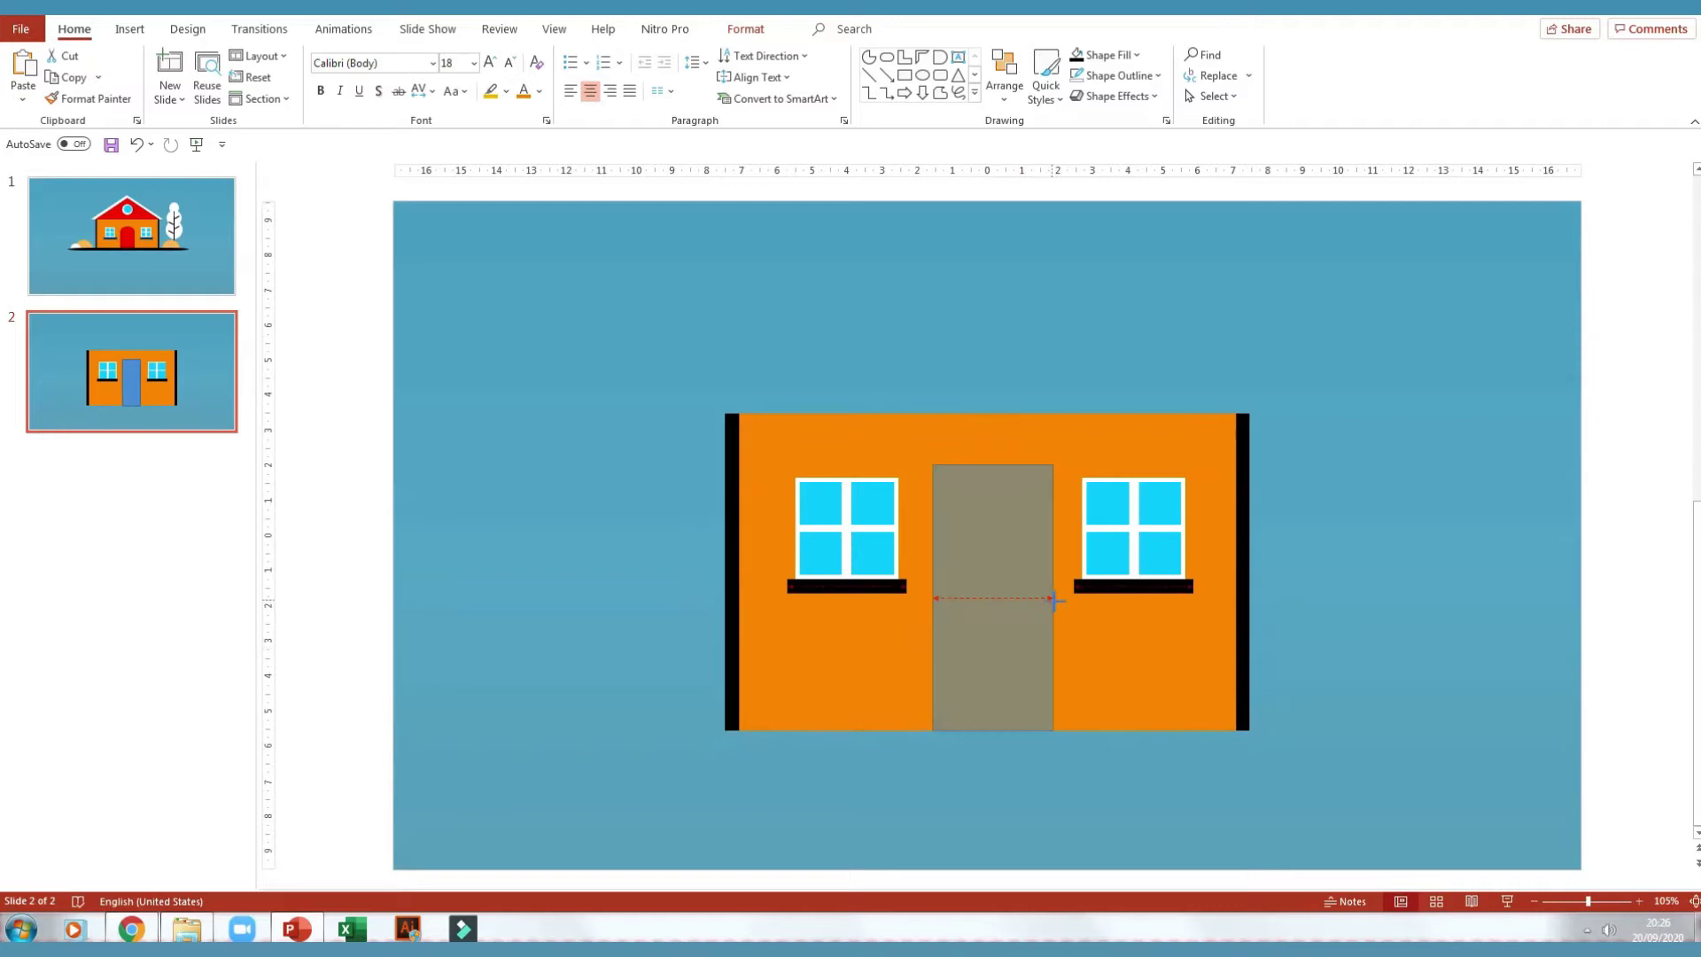
pyautogui.moveTo(992, 464); pyautogui.dragTo(996, 504)
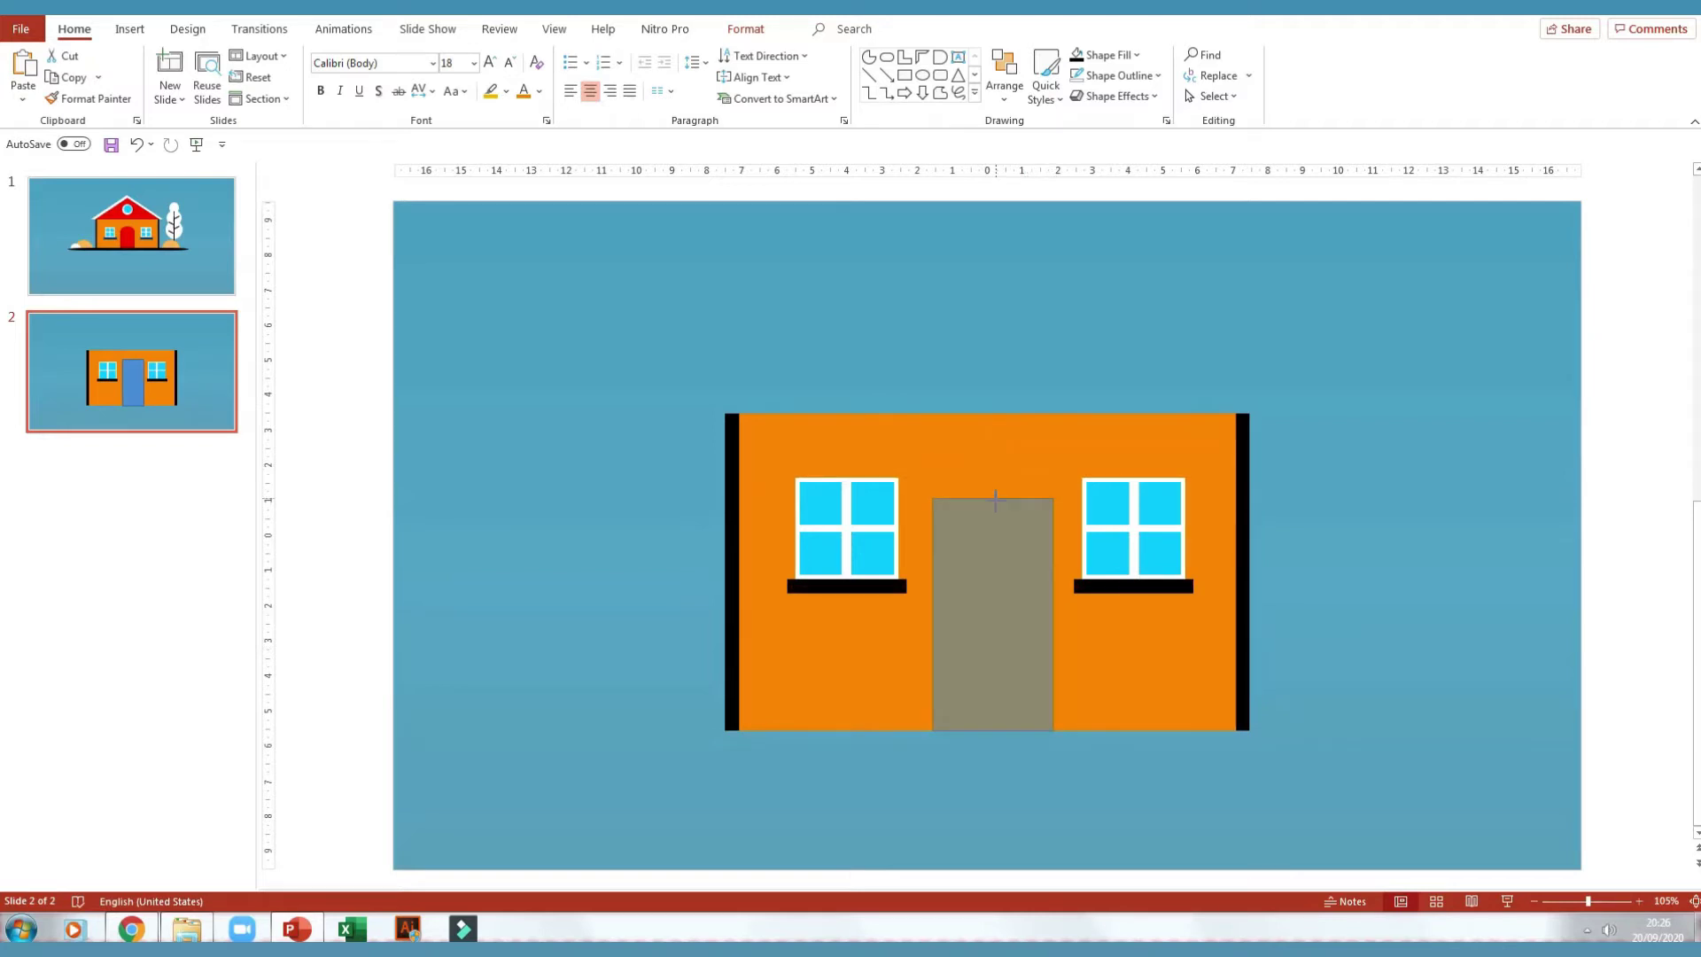
pyautogui.click(749, 29)
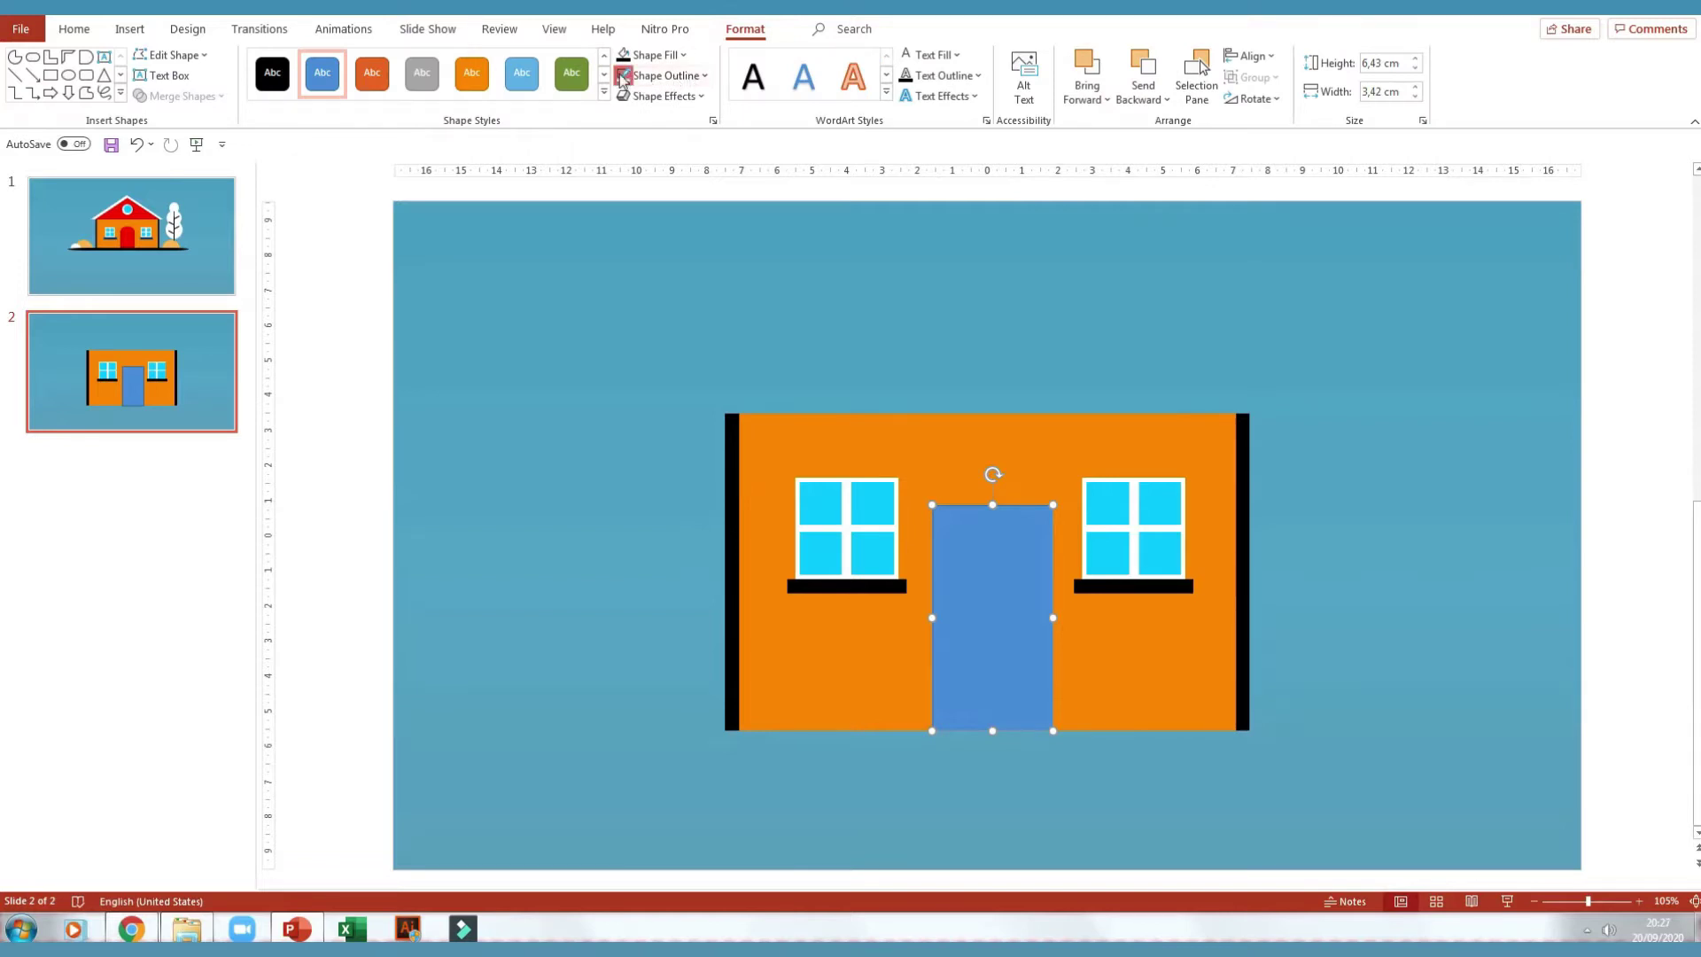
pyautogui.click(684, 56)
pyautogui.click(639, 222)
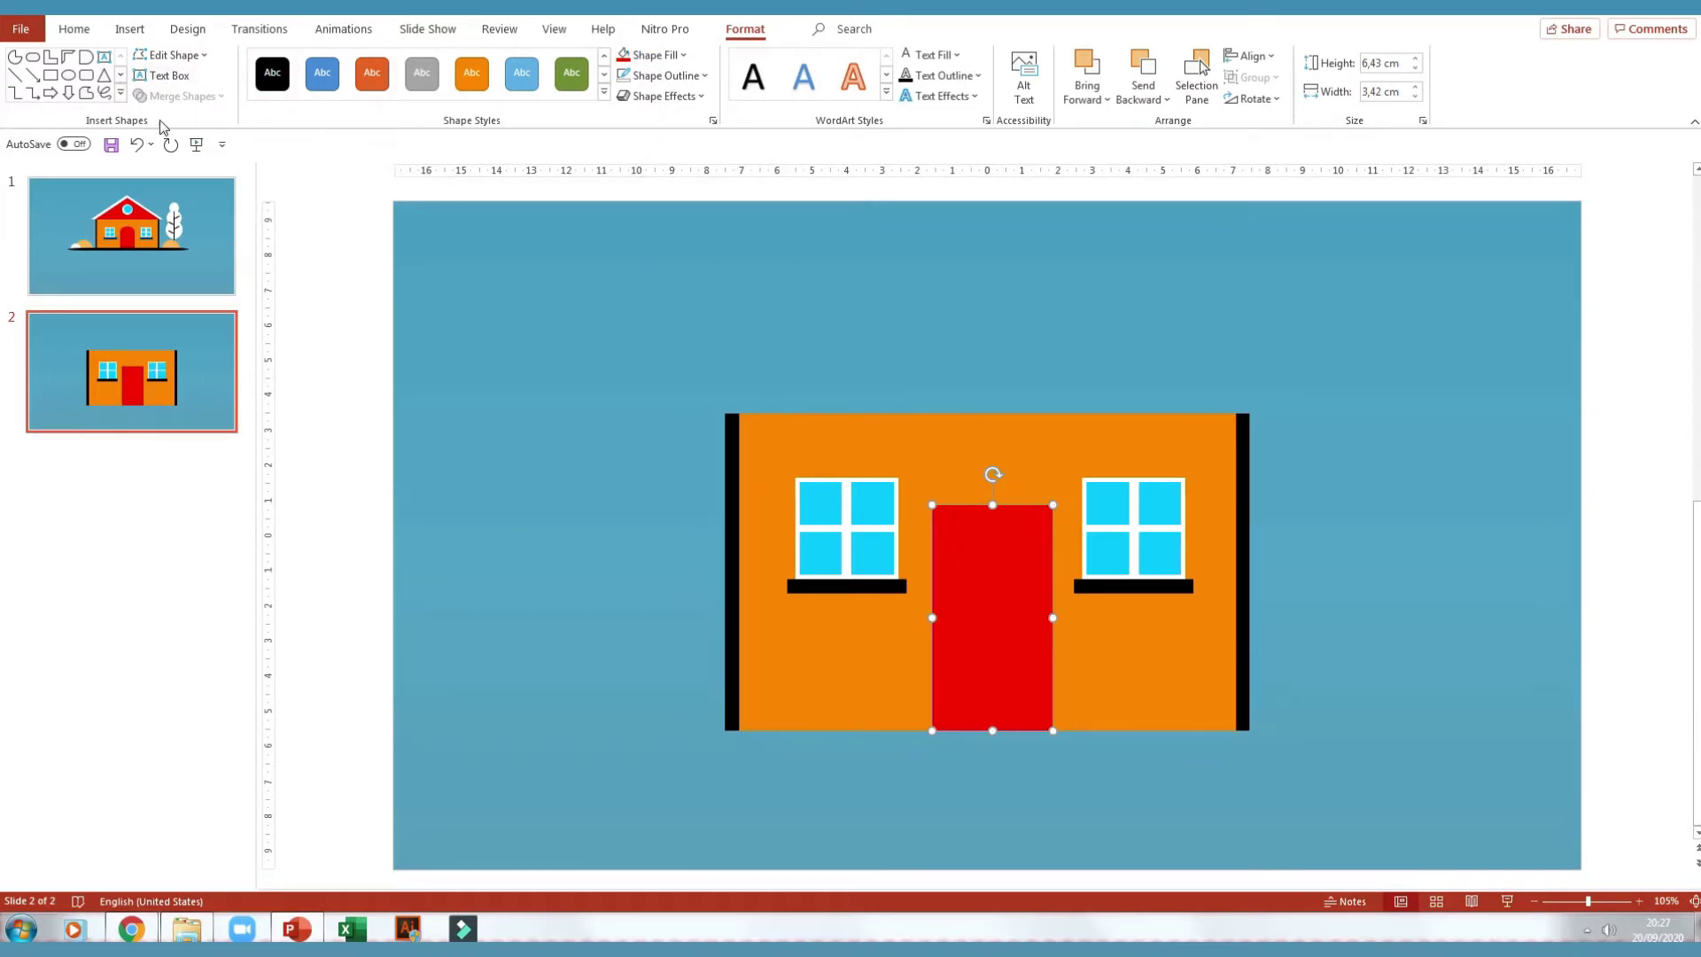
pyautogui.click(74, 29)
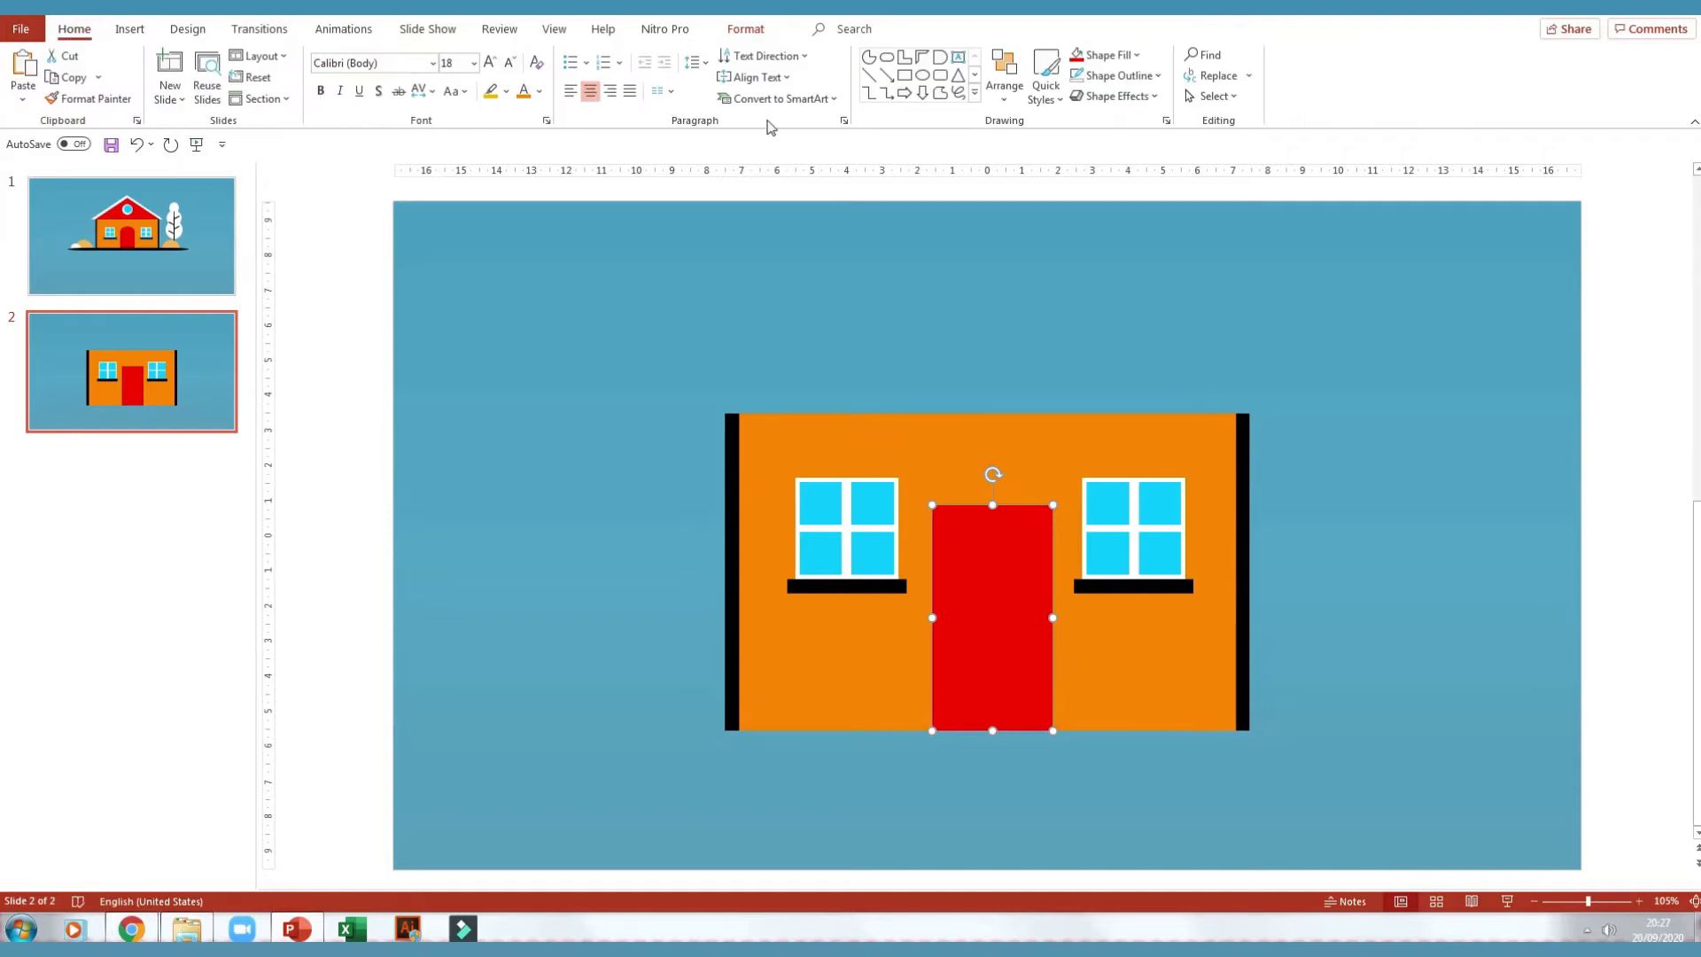
# Insert a Flowchart: Delay shape and rotate it 90° left into an arch
pyautogui.click(976, 93)
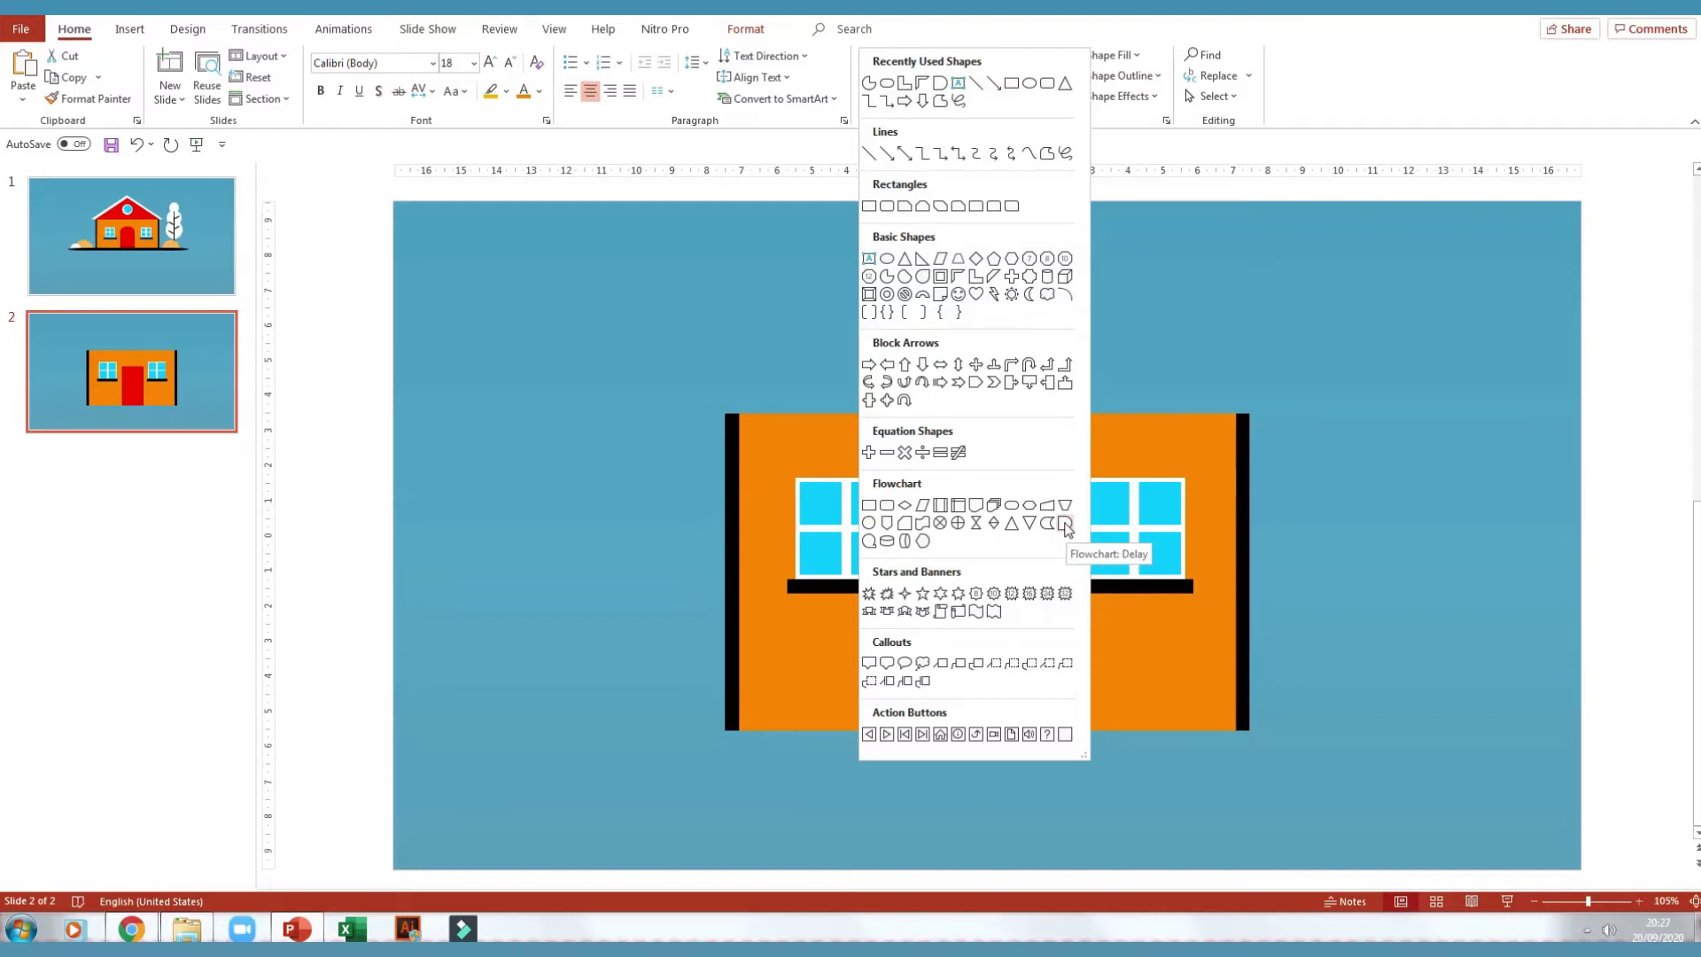
pyautogui.click(1066, 528)
pyautogui.moveTo(520, 378); pyautogui.dragTo(640, 504)
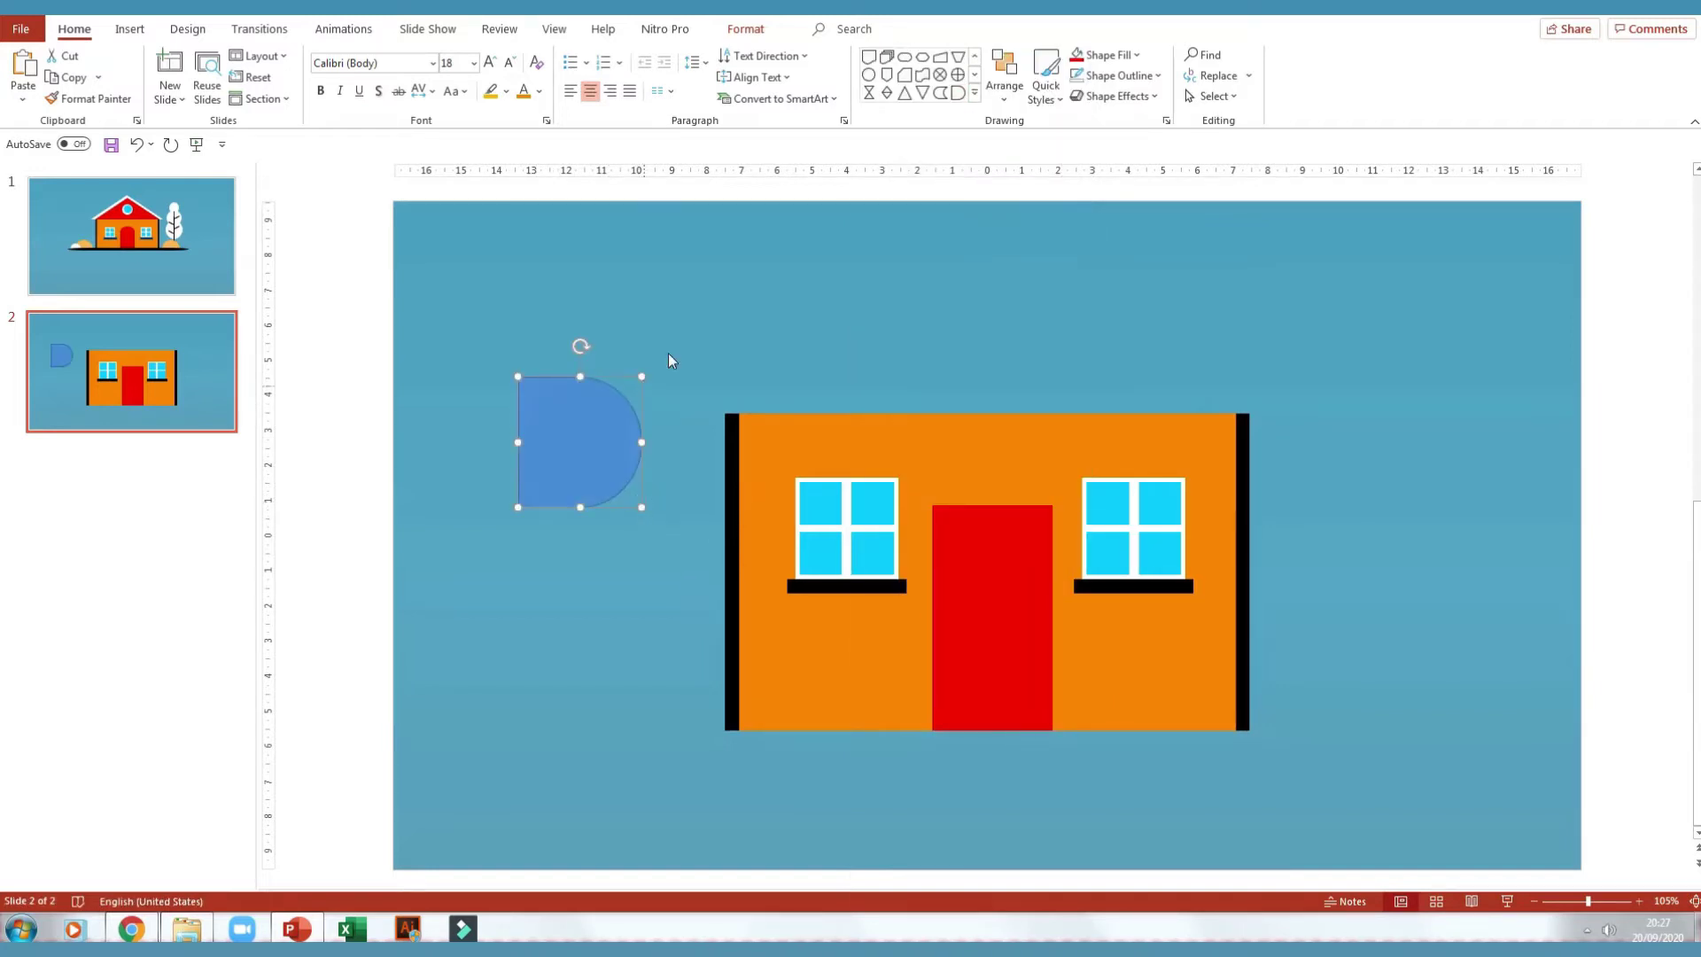
pyautogui.click(745, 29)
pyautogui.click(1274, 99)
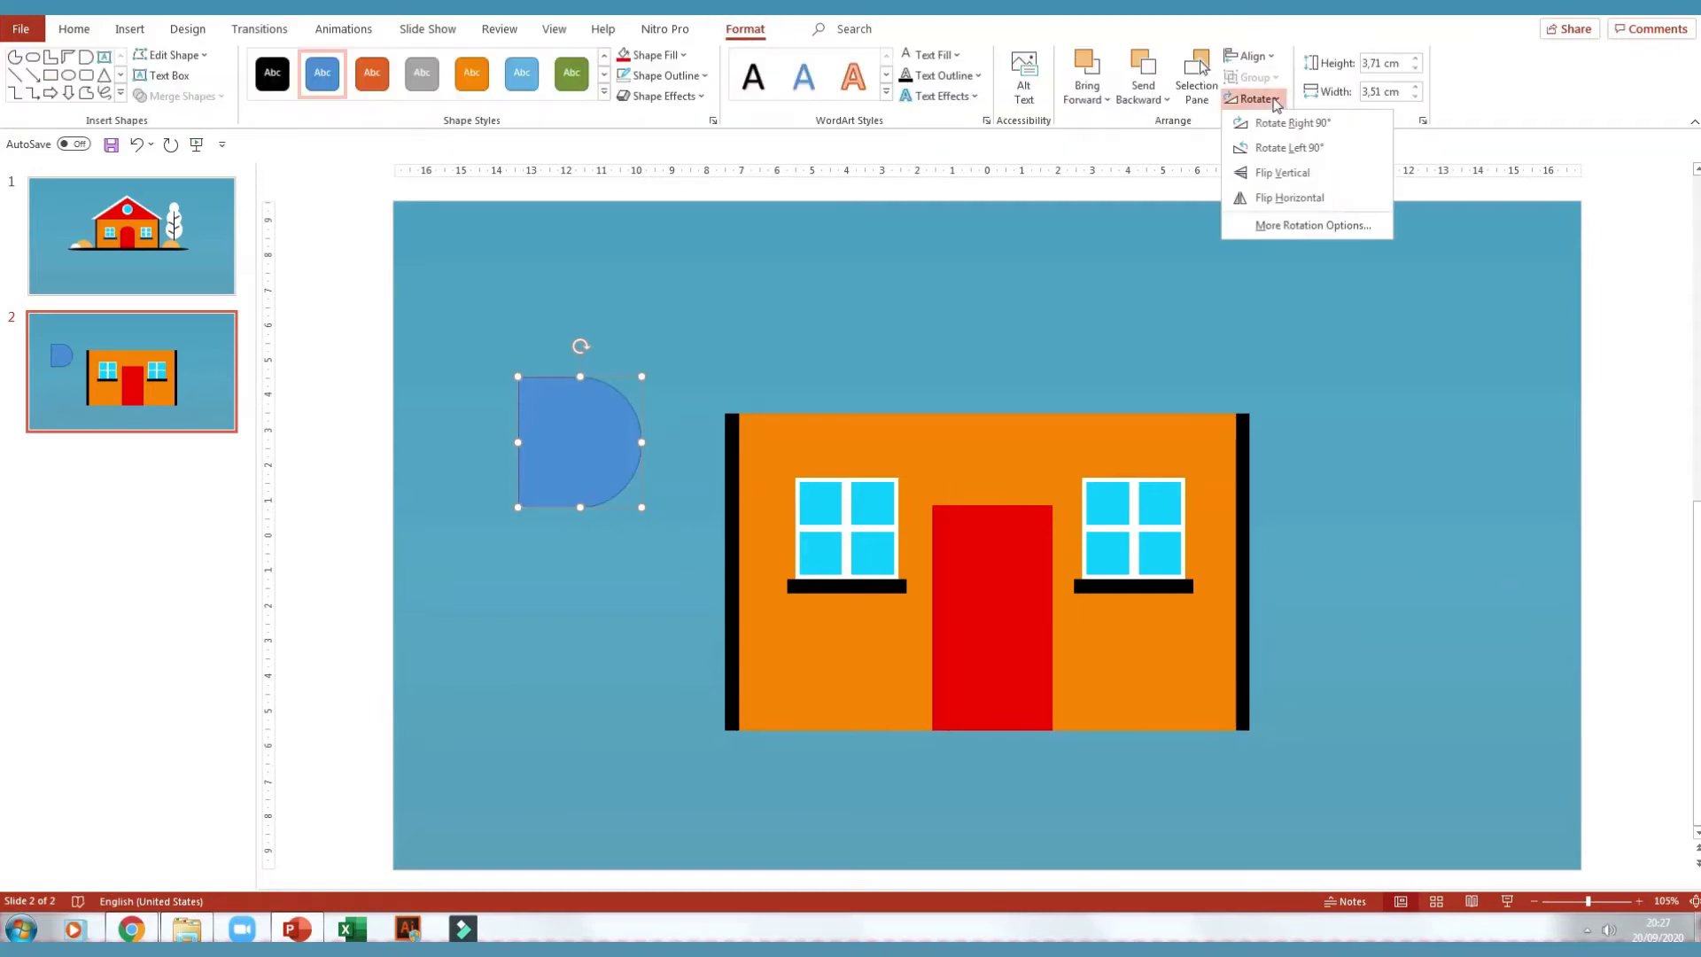
pyautogui.click(1267, 148)
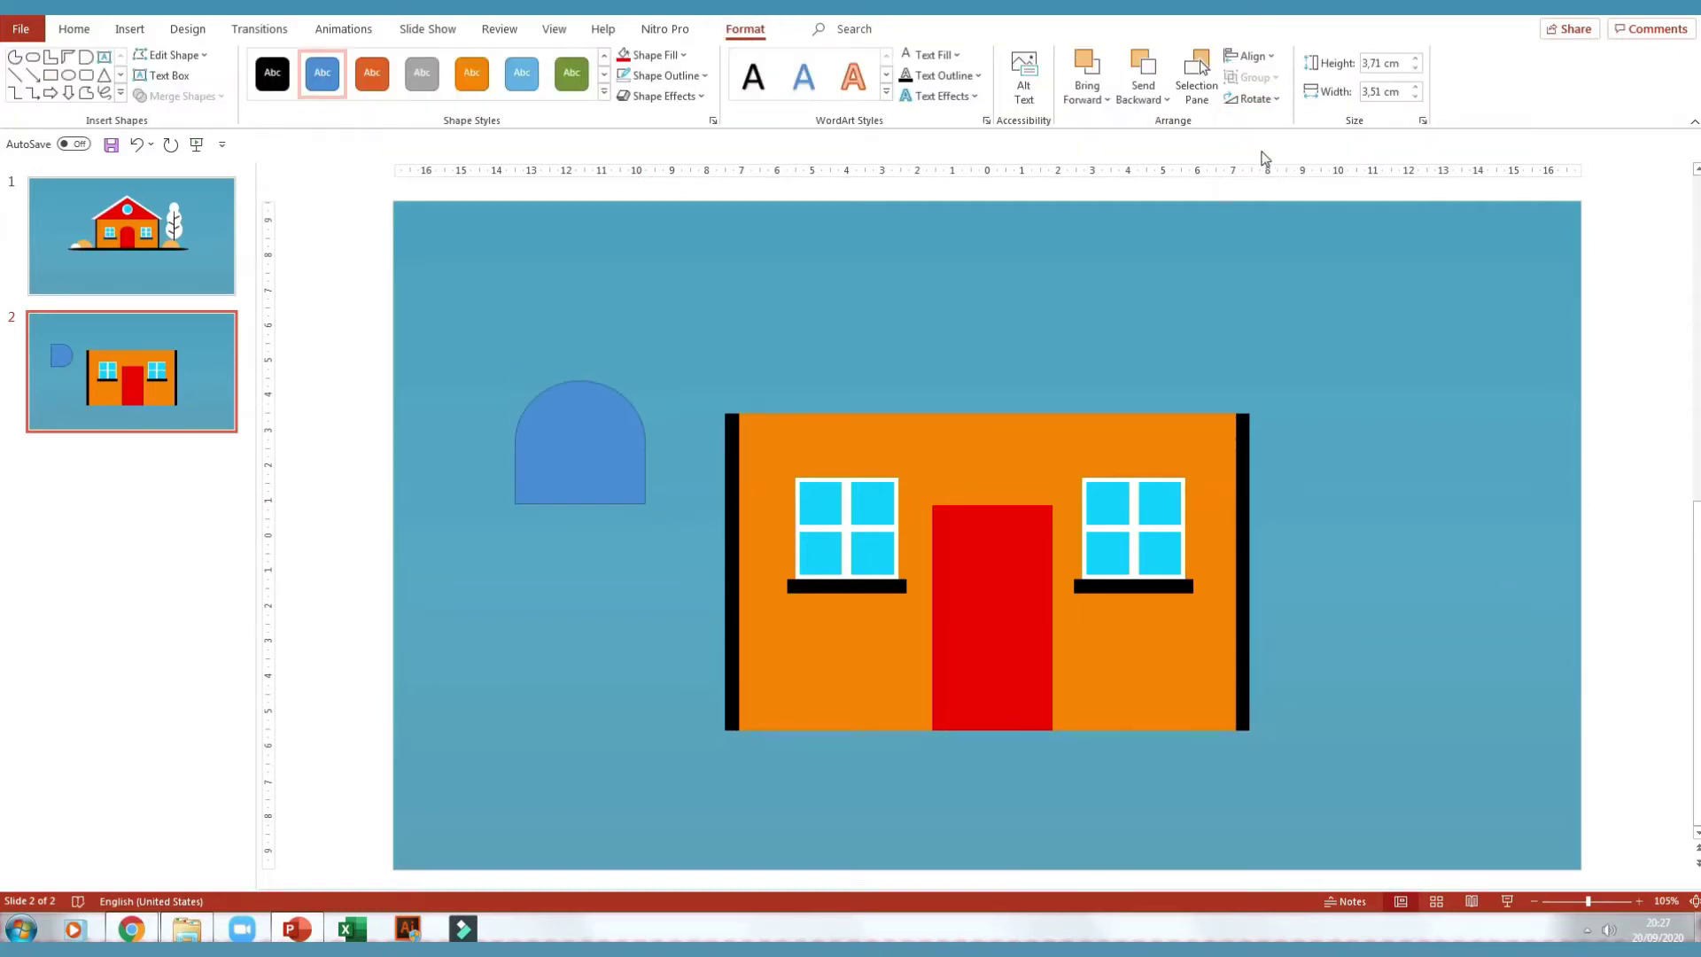
# Fit the arch onto the door top at door width, with no outline and red fill
pyautogui.moveTo(594, 433); pyautogui.dragTo(1007, 480)
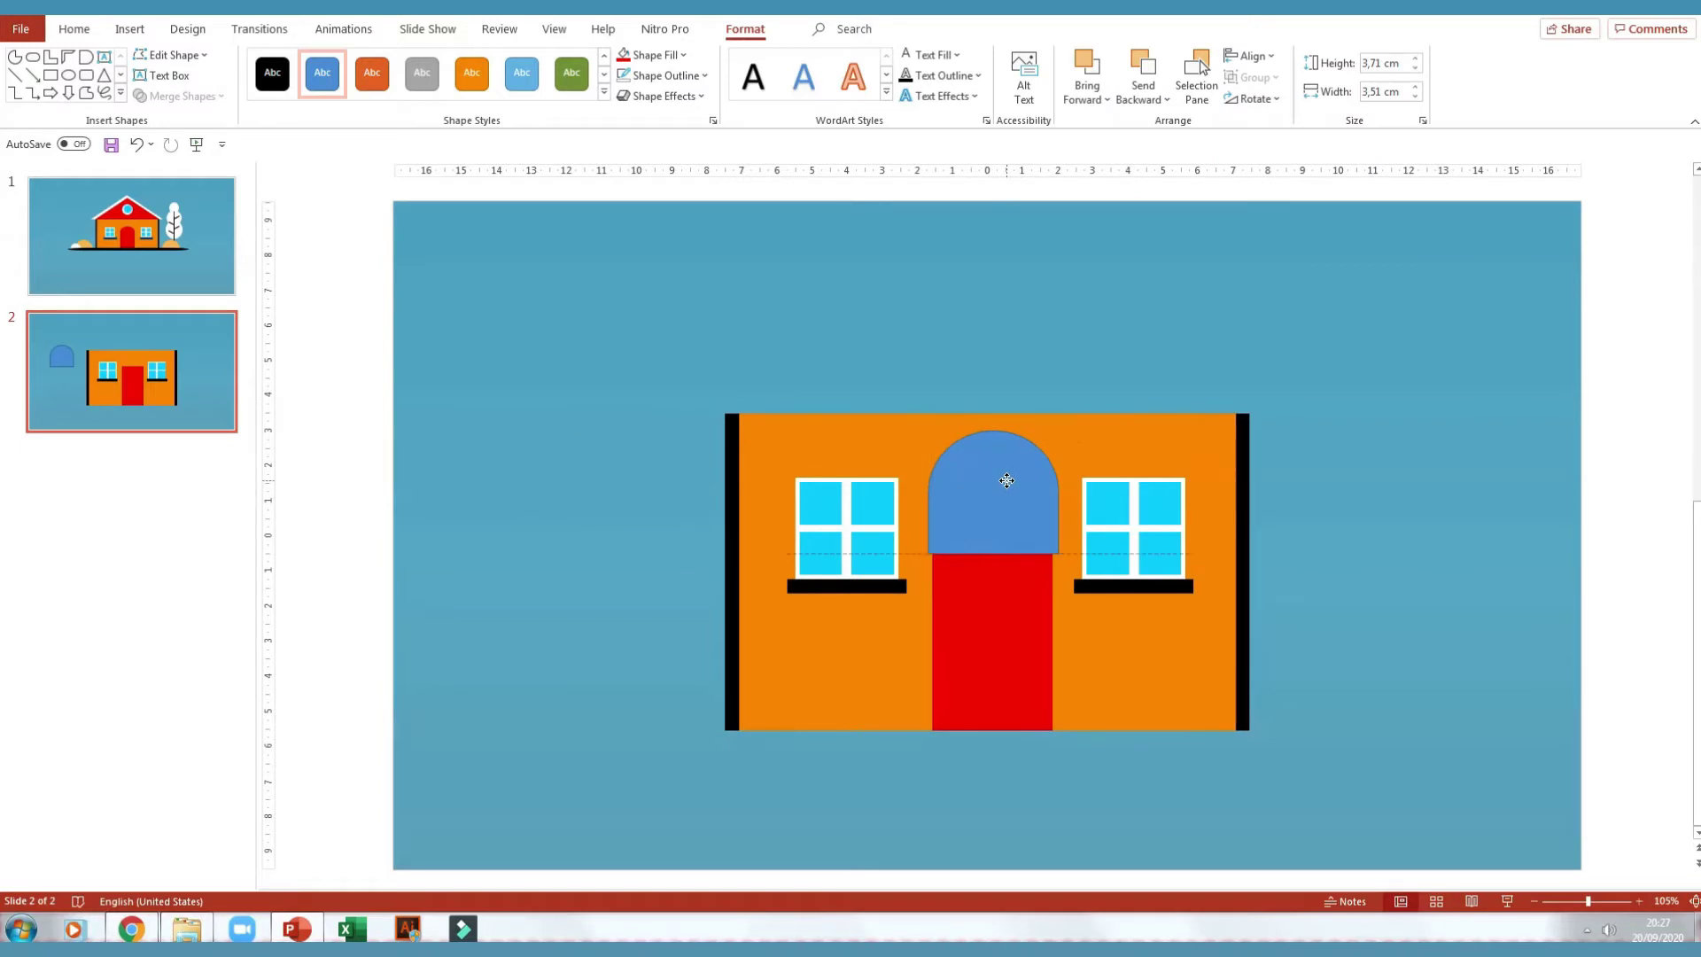
pyautogui.moveTo(1058, 492); pyautogui.dragTo(1053, 492)
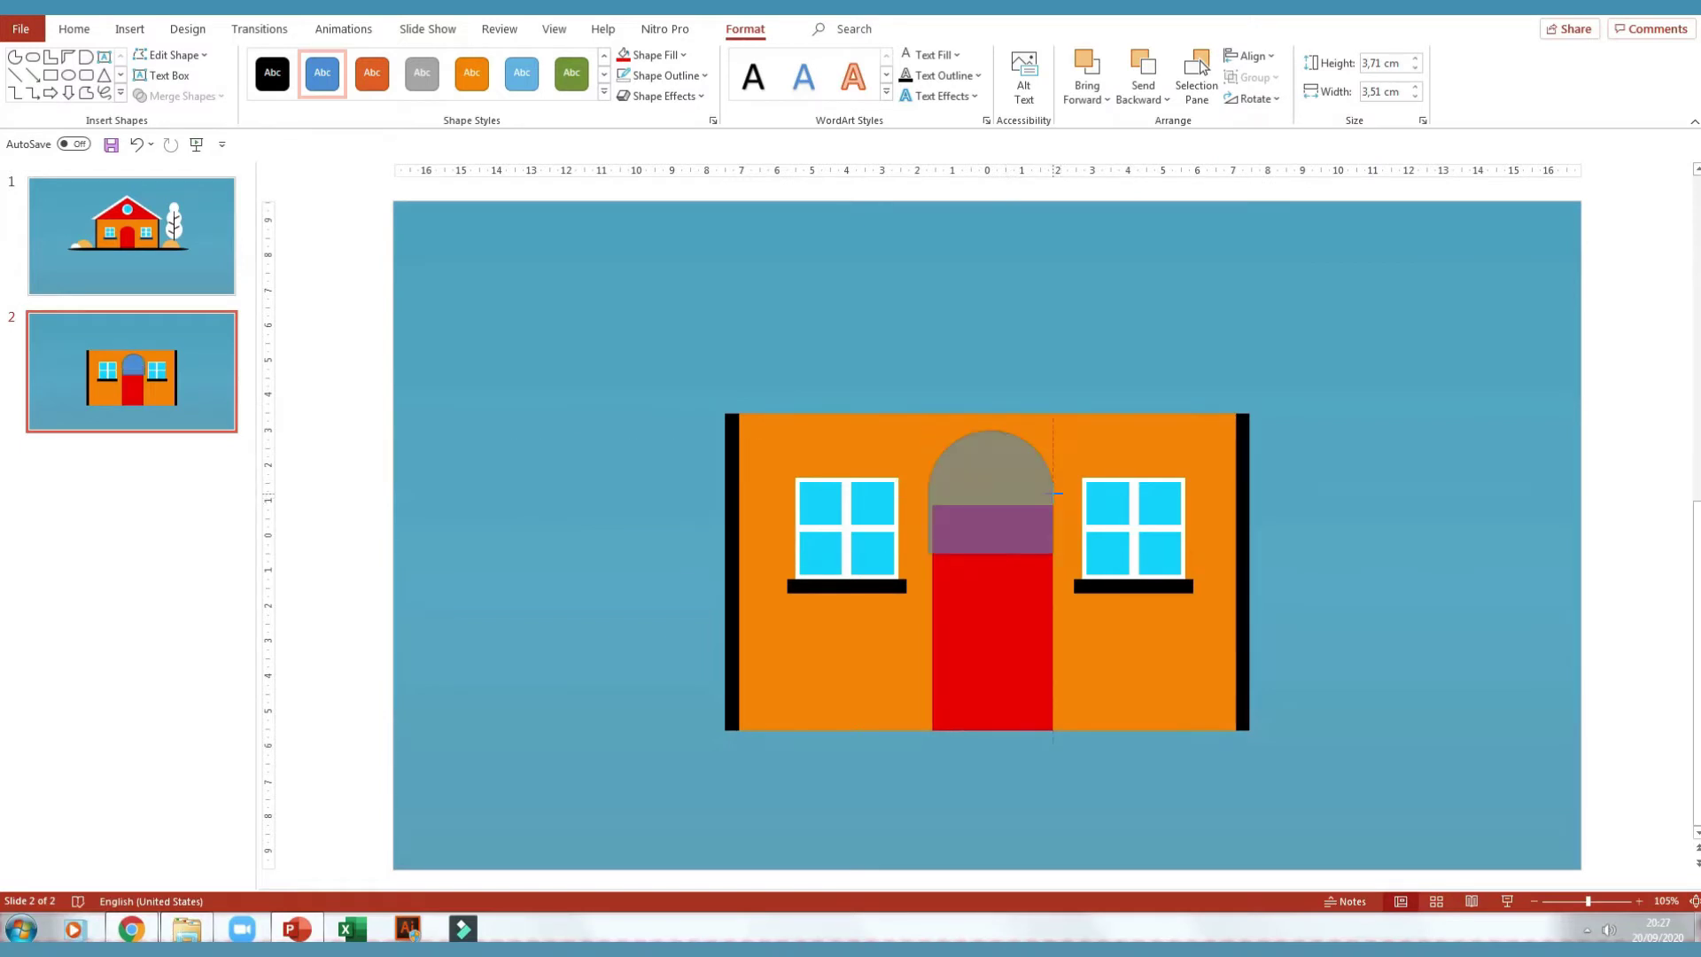
pyautogui.moveTo(955, 530)
pyautogui.mouseDown()
pyautogui.moveTo(928, 492)
pyautogui.moveTo(996, 543)
pyautogui.mouseUp()
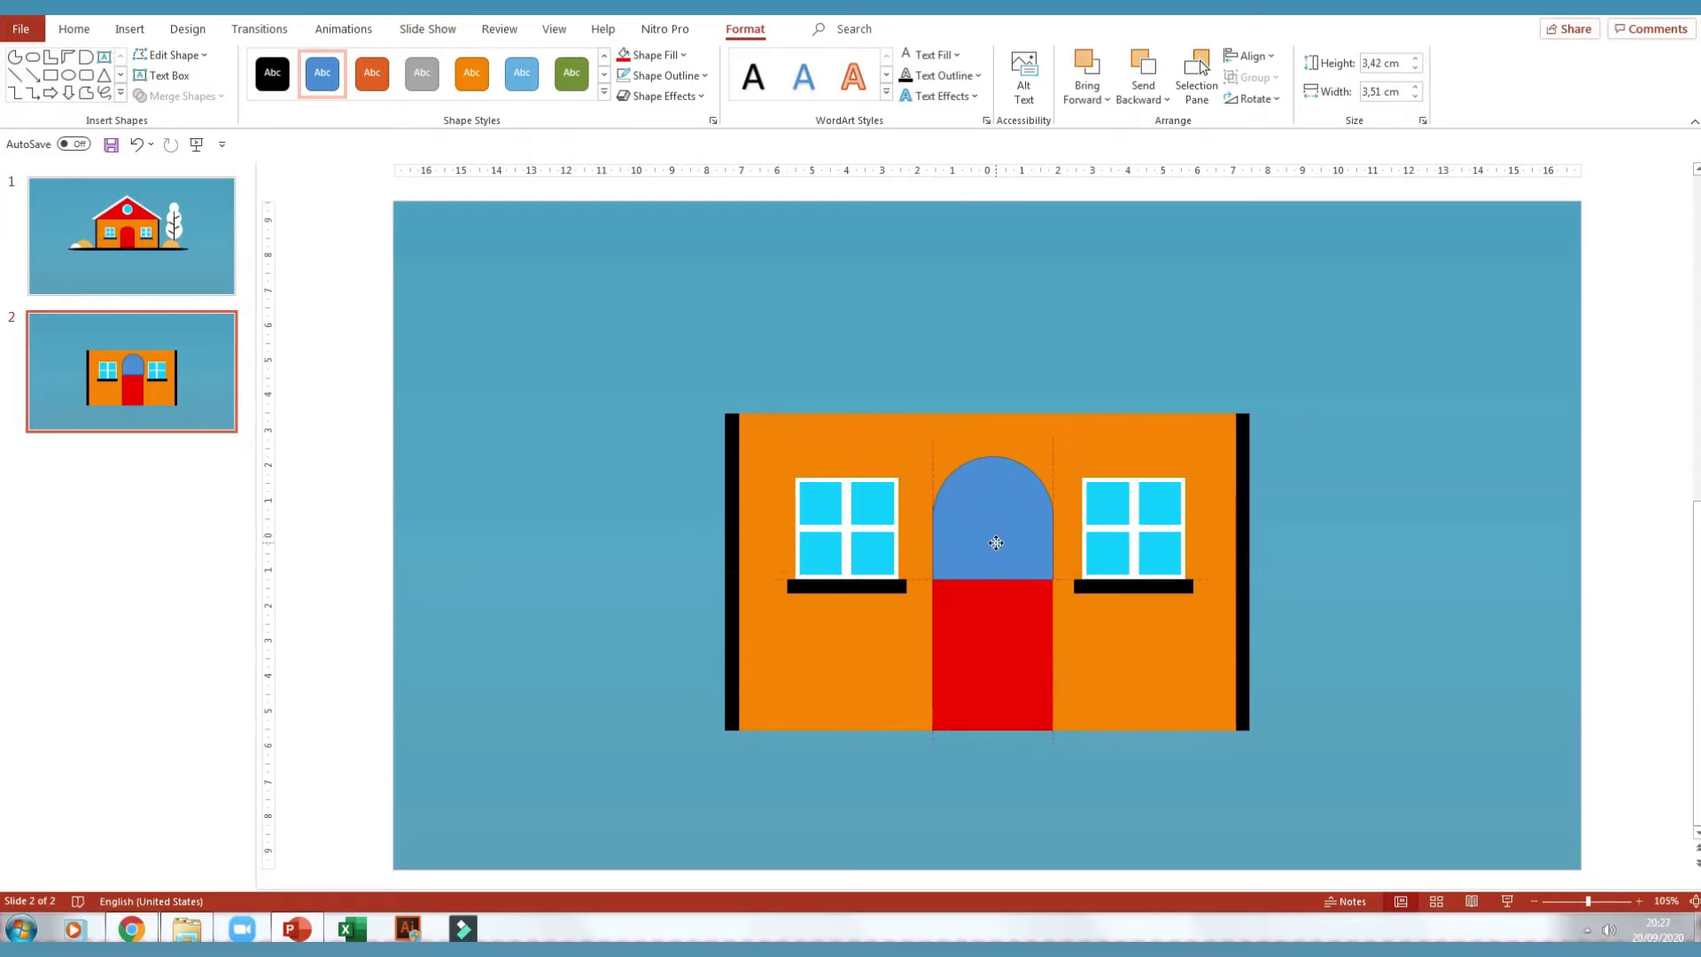
pyautogui.moveTo(996, 541); pyautogui.dragTo(998, 536)
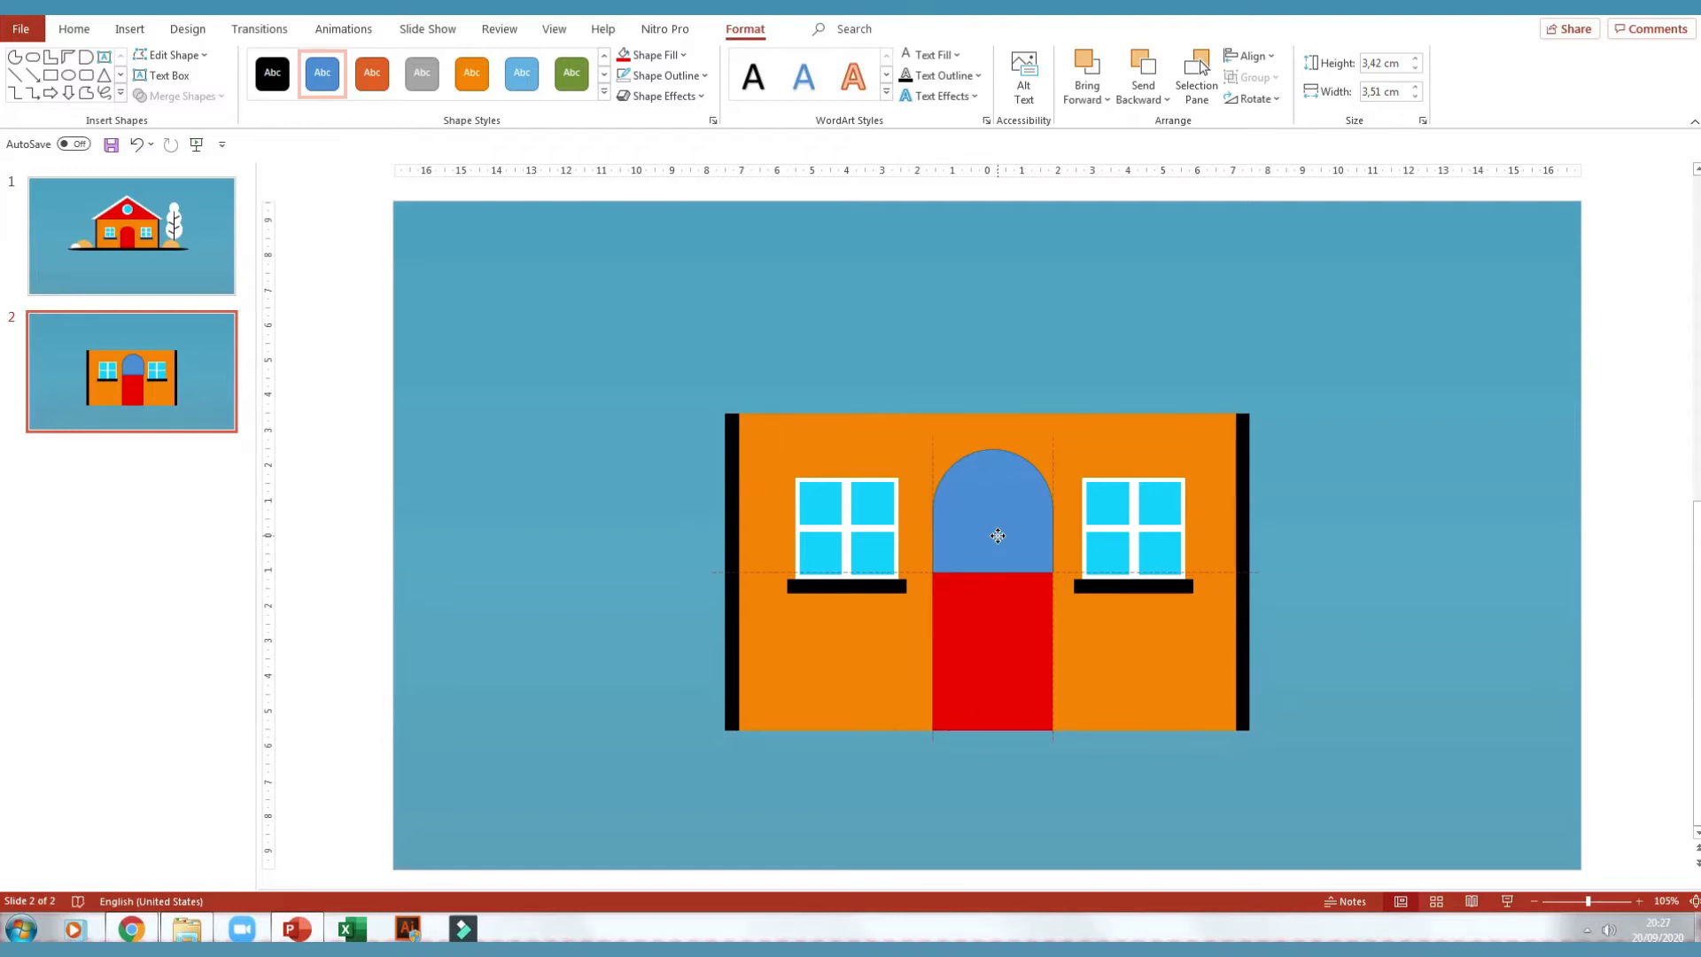
pyautogui.moveTo(998, 536); pyautogui.dragTo(996, 538)
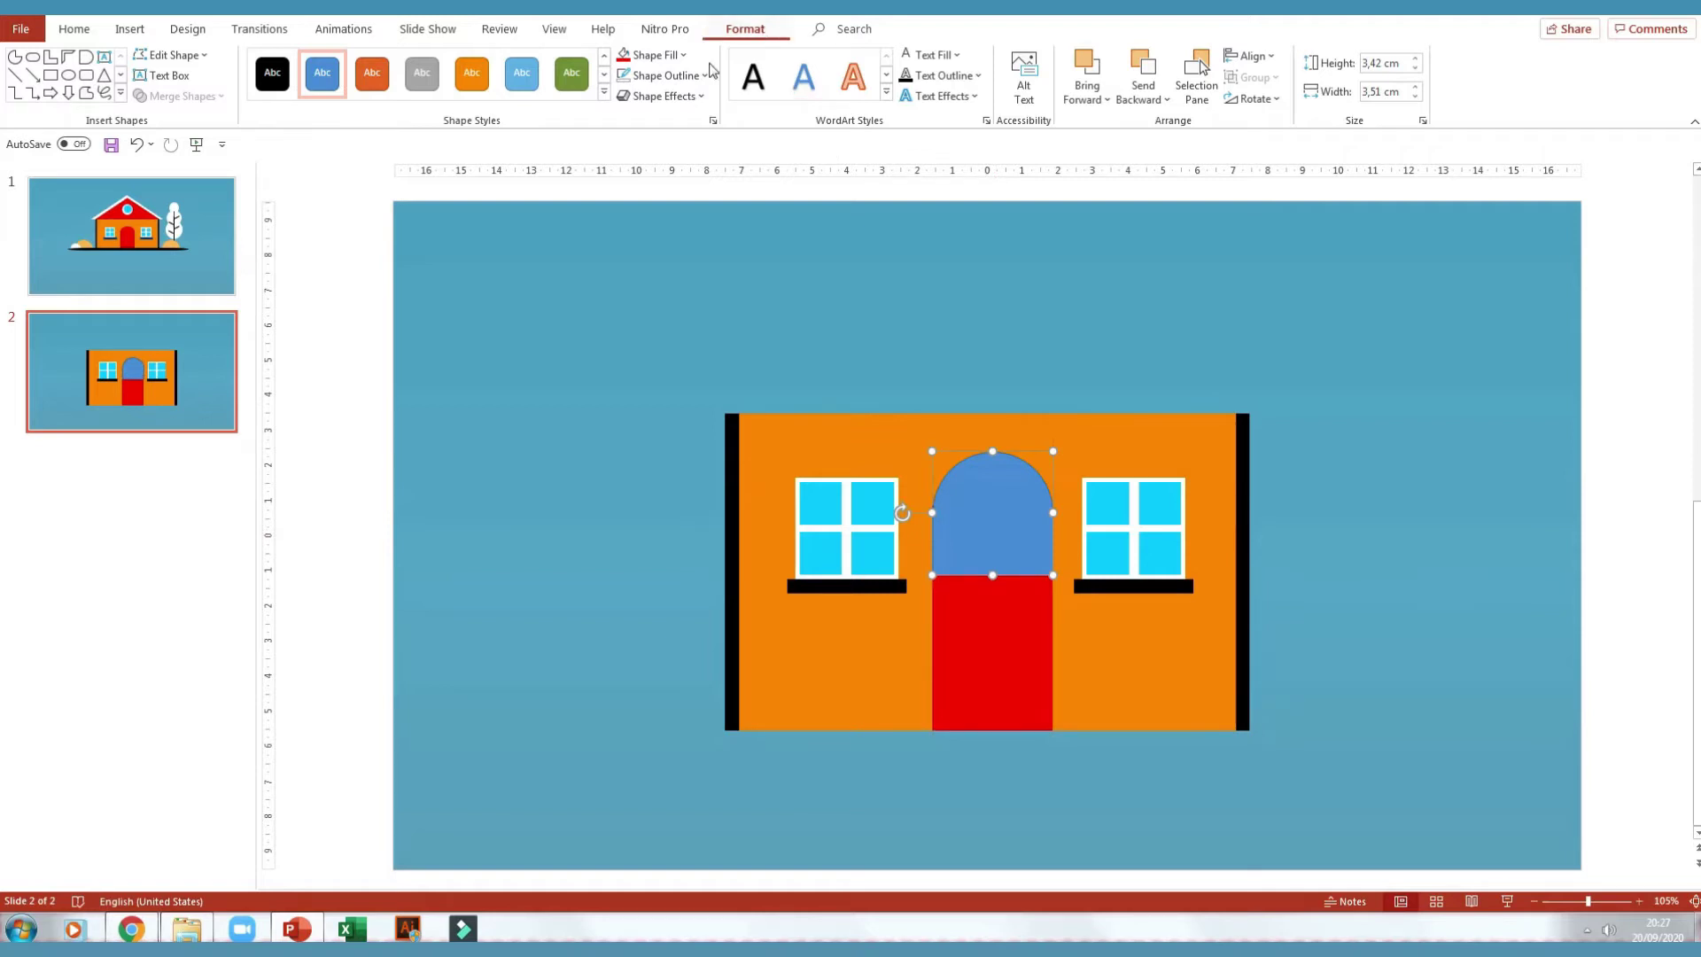
pyautogui.click(674, 75)
pyautogui.click(631, 324)
pyautogui.click(624, 55)
pyautogui.click(1021, 297)
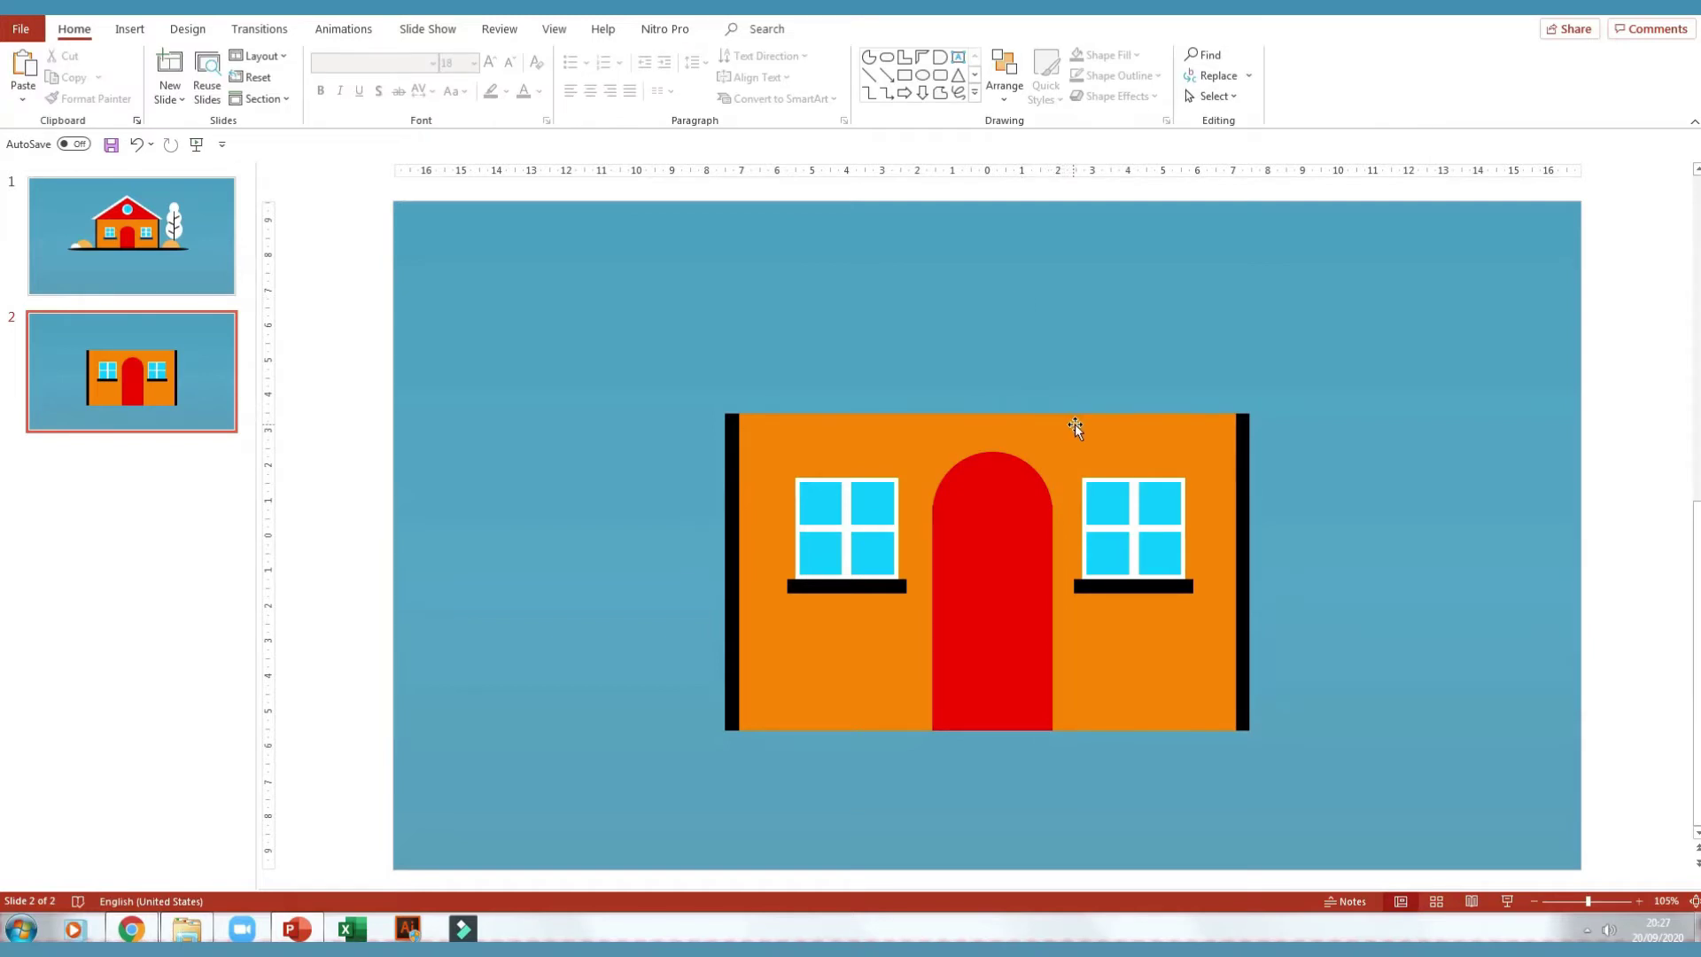
# Nudge the arched red door down into place on the wall
pyautogui.click(988, 476)
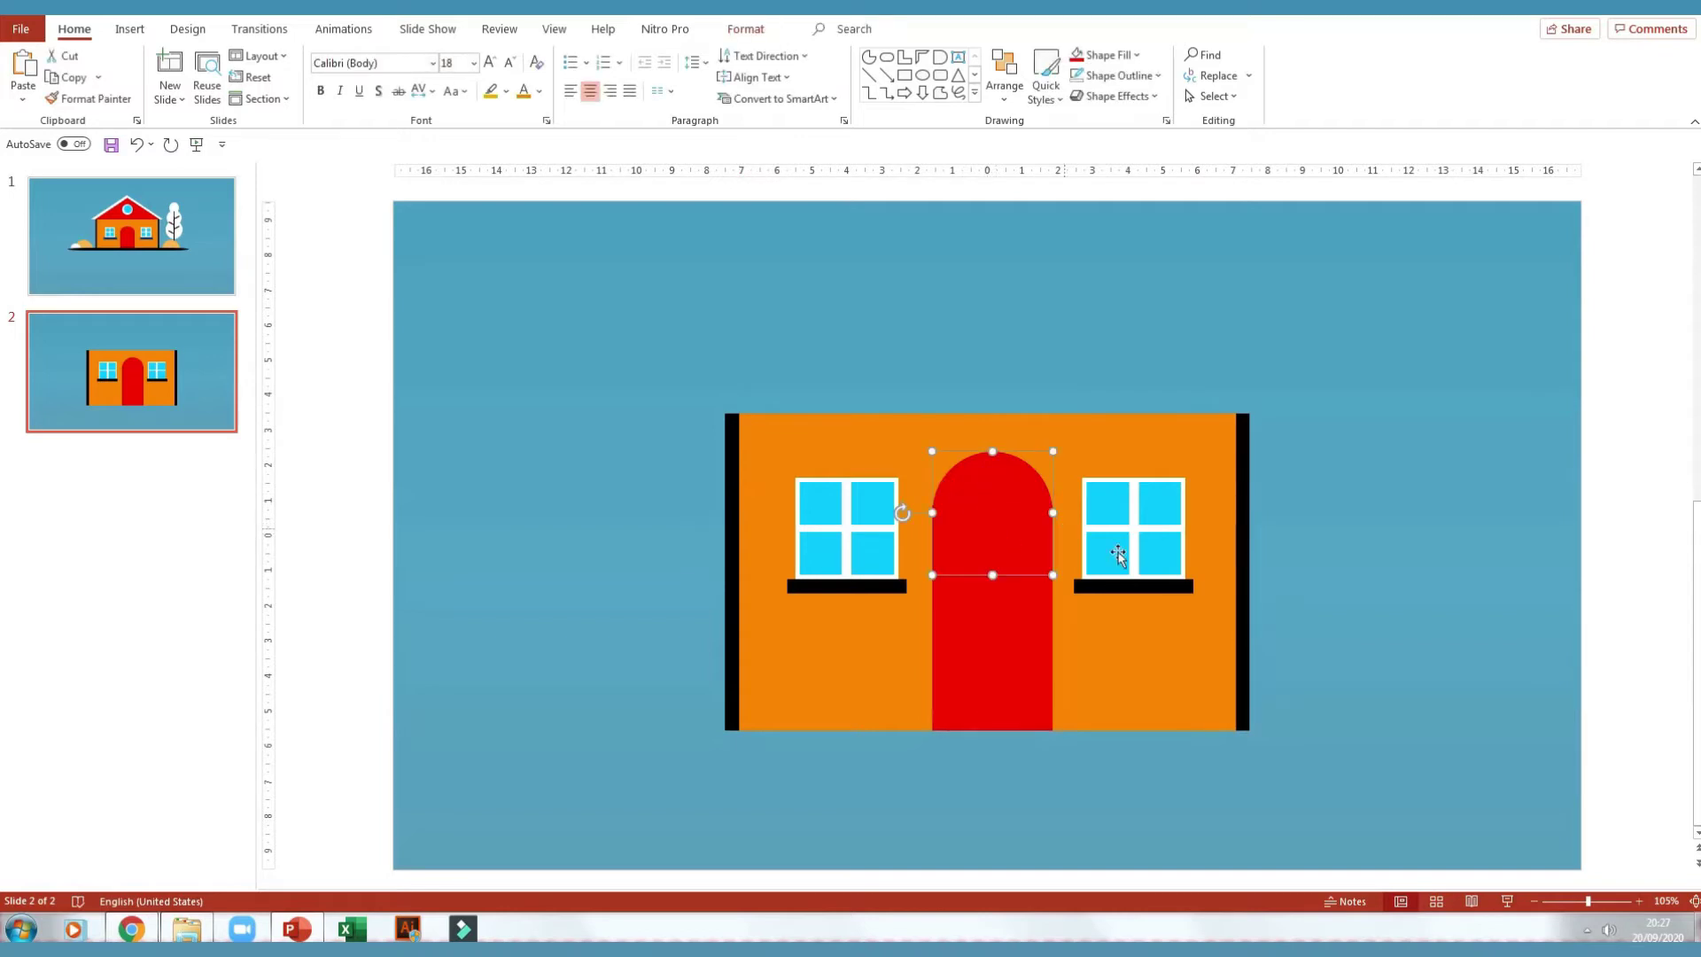
pyautogui.moveTo(988, 504); pyautogui.dragTo(1001, 494)
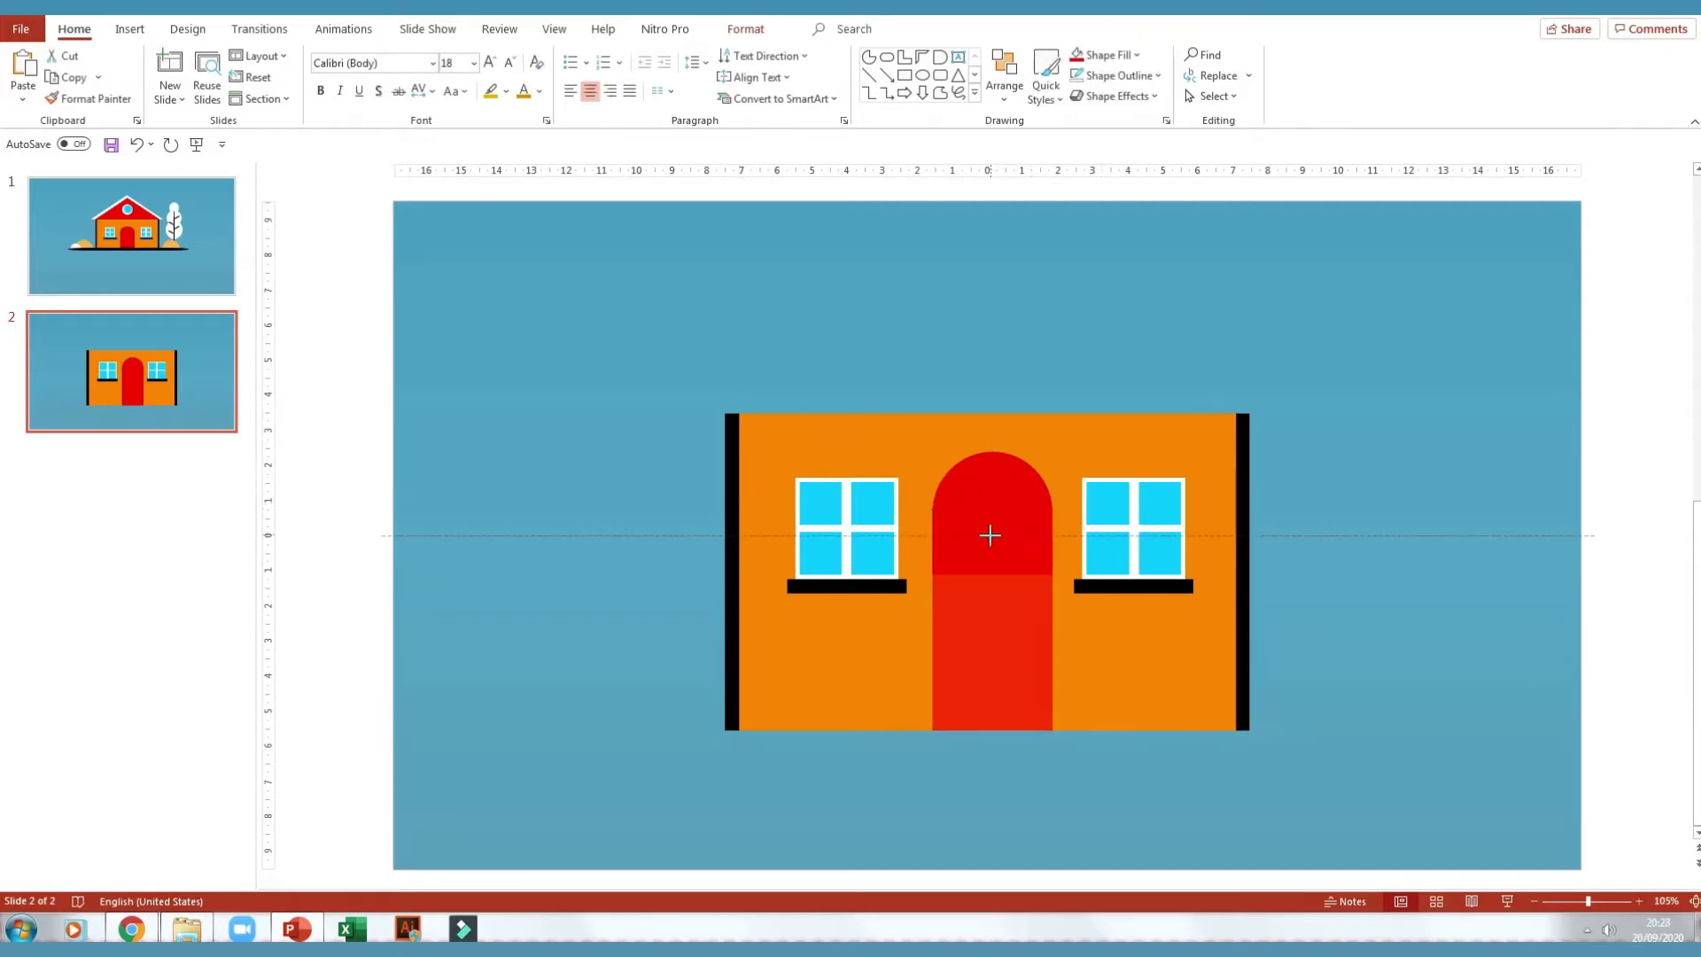
pyautogui.hotkey('ctrl', 'Down')
pyautogui.hotkey('ctrl', 'Down')
pyautogui.hotkey('ctrl', 'Down')
pyautogui.hotkey('ctrl', 'Down')
pyautogui.hotkey('ctrl', 'Down')
pyautogui.hotkey('ctrl', 'Down')
pyautogui.hotkey('ctrl', 'Down')
pyautogui.hotkey('ctrl', 'Down')
pyautogui.hotkey('ctrl', 'Down')
pyautogui.hotkey('ctrl', 'Down')
pyautogui.hotkey('ctrl', 'Down')
pyautogui.hotkey('ctrl', 'Down')
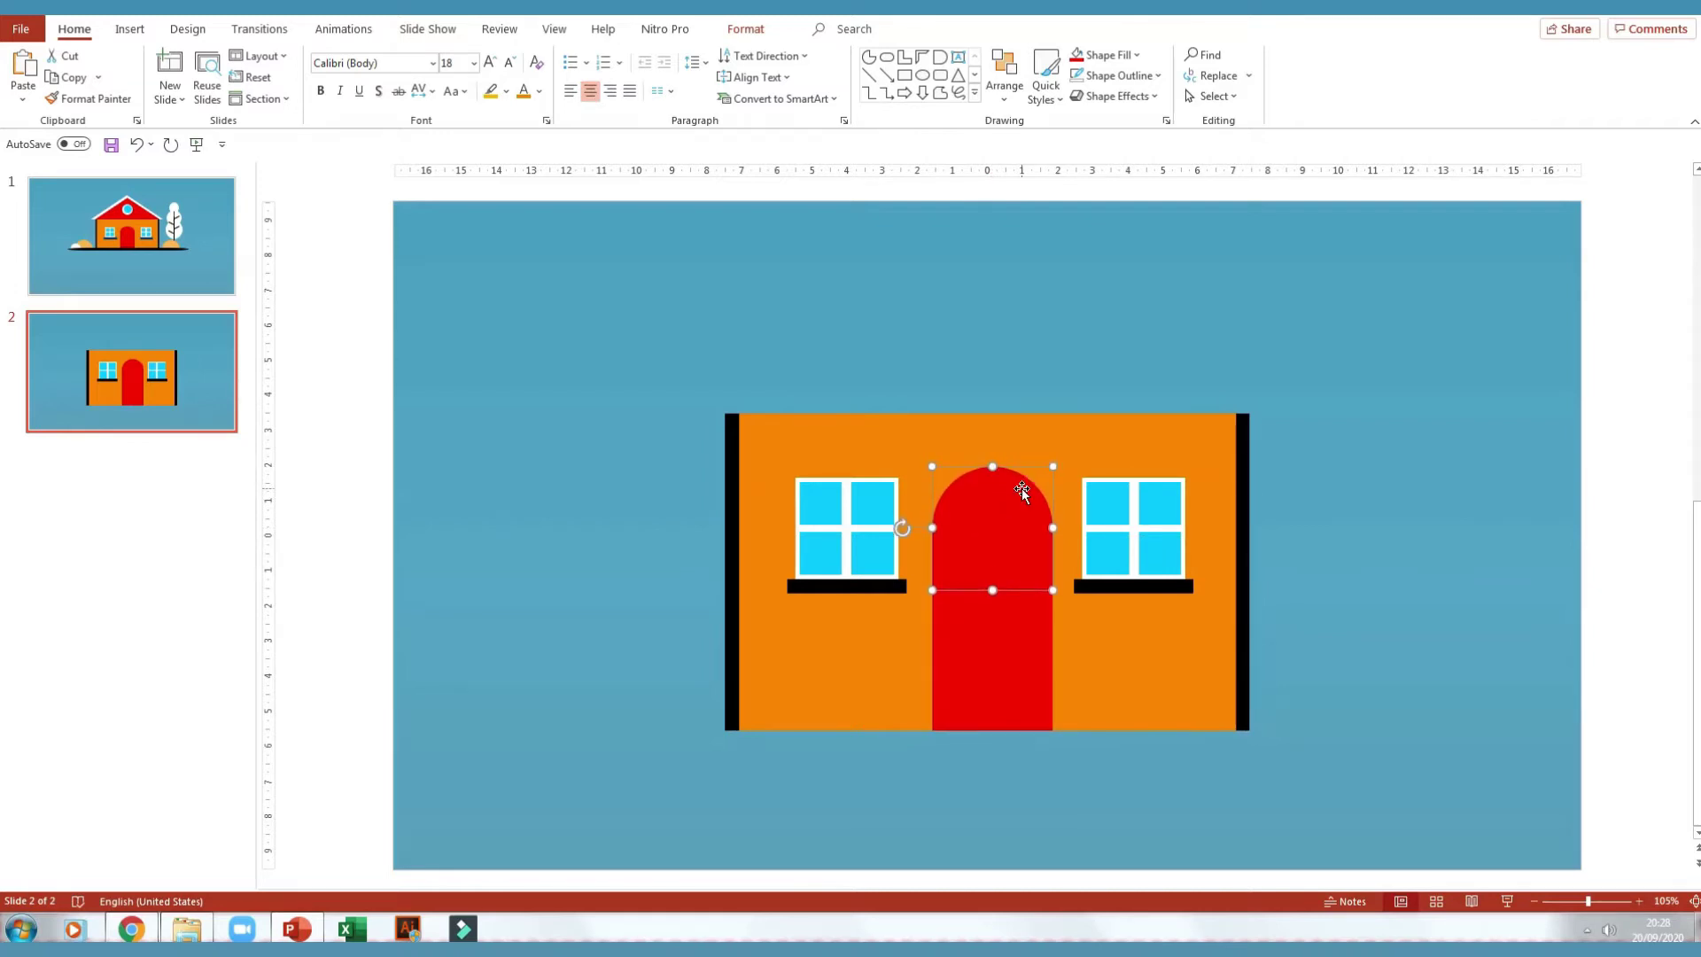
pyautogui.hotkey('ctrl', 'Down')
pyautogui.click(860, 523)
pyautogui.keyDown('shift'); pyautogui.click(1129, 529); pyautogui.keyUp('shift')
pyautogui.hotkey('ctrl', 'Down')
pyautogui.hotkey('ctrl', 'Down')
pyautogui.hotkey('ctrl', 'Down')
pyautogui.hotkey('ctrl', 'Down')
pyautogui.hotkey('ctrl', 'Down')
pyautogui.hotkey('ctrl', 'Down')
pyautogui.hotkey('ctrl', 'Down')
pyautogui.hotkey('ctrl', 'Down')
# Group the wall, windows and door, then shrink the group and centre it
pyautogui.click(656, 404)
pyautogui.moveTo(322, 292)
pyautogui.mouseDown()
pyautogui.moveTo(1404, 763)
pyautogui.moveTo(1409, 803)
pyautogui.mouseUp()
pyautogui.hotkey('ctrl', 'g')
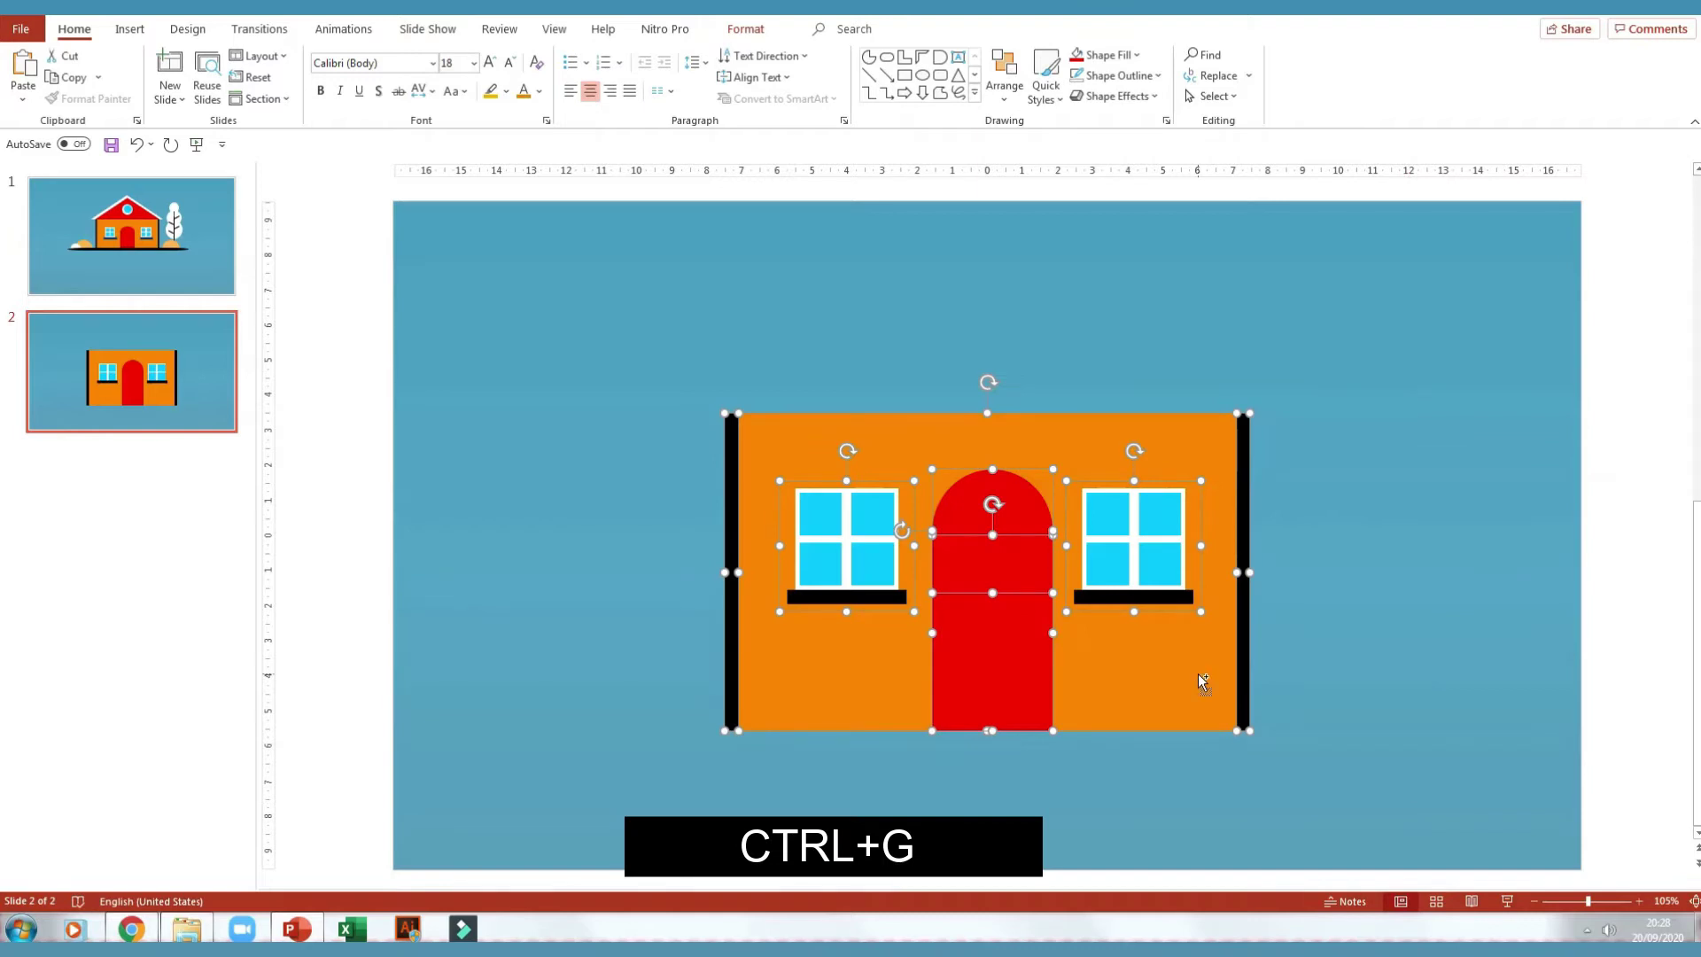
pyautogui.moveTo(1250, 739); pyautogui.dragTo(1143, 668)
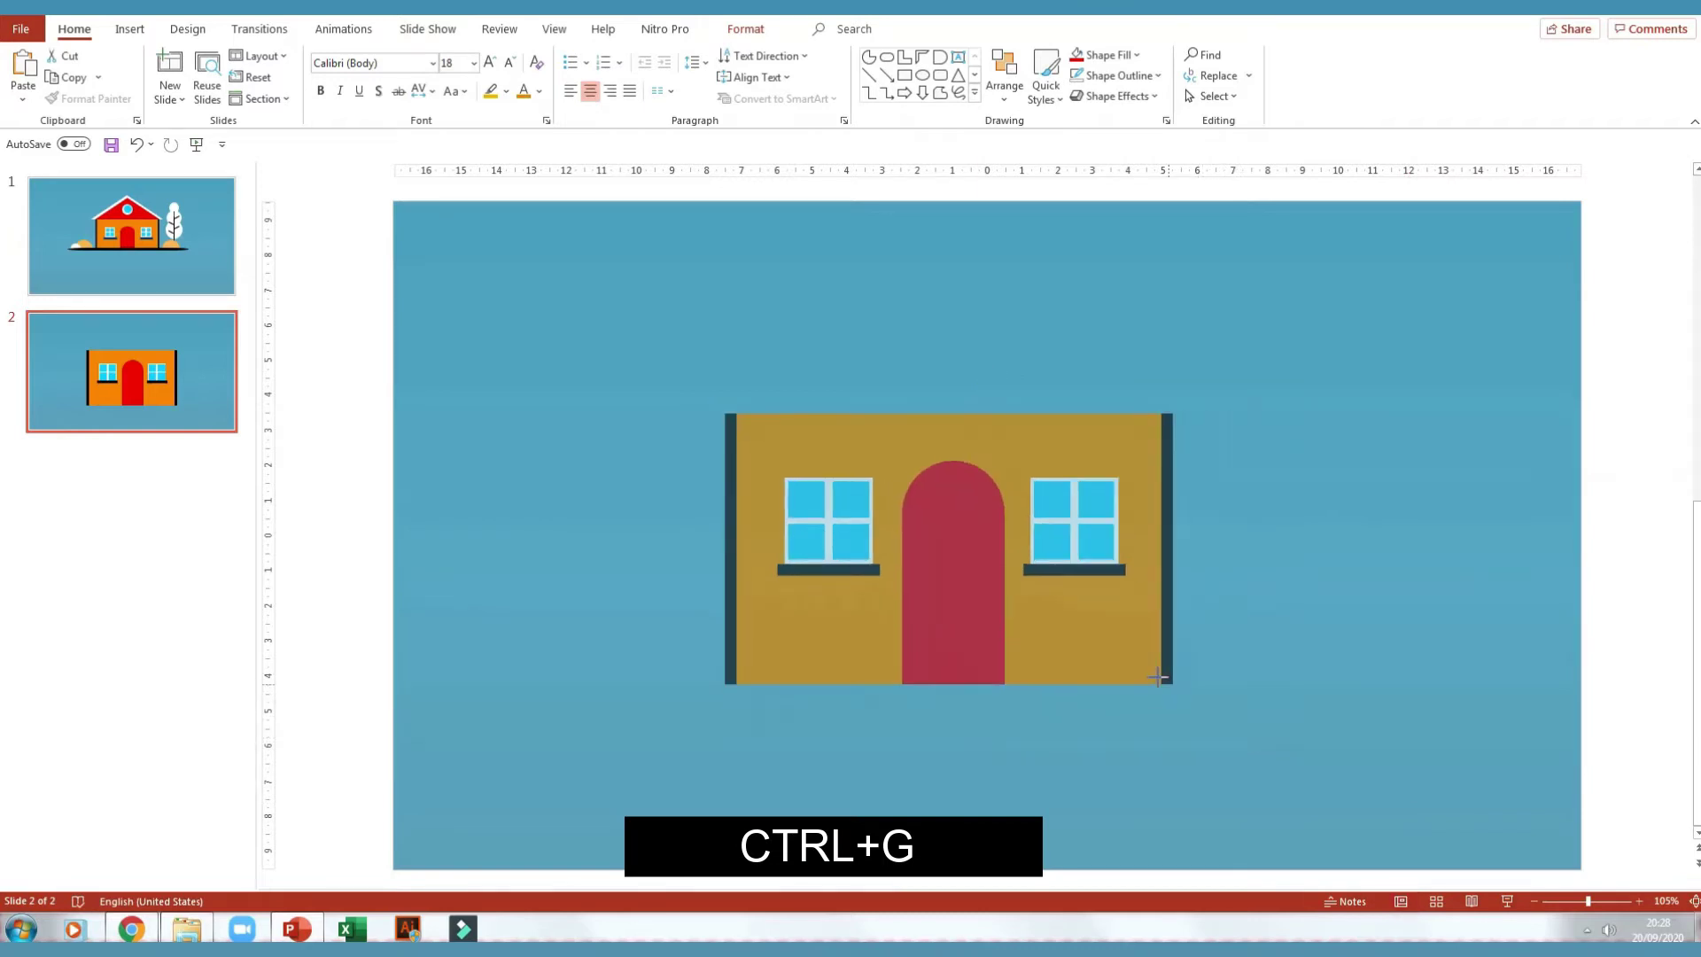
pyautogui.moveTo(947, 564); pyautogui.dragTo(997, 562)
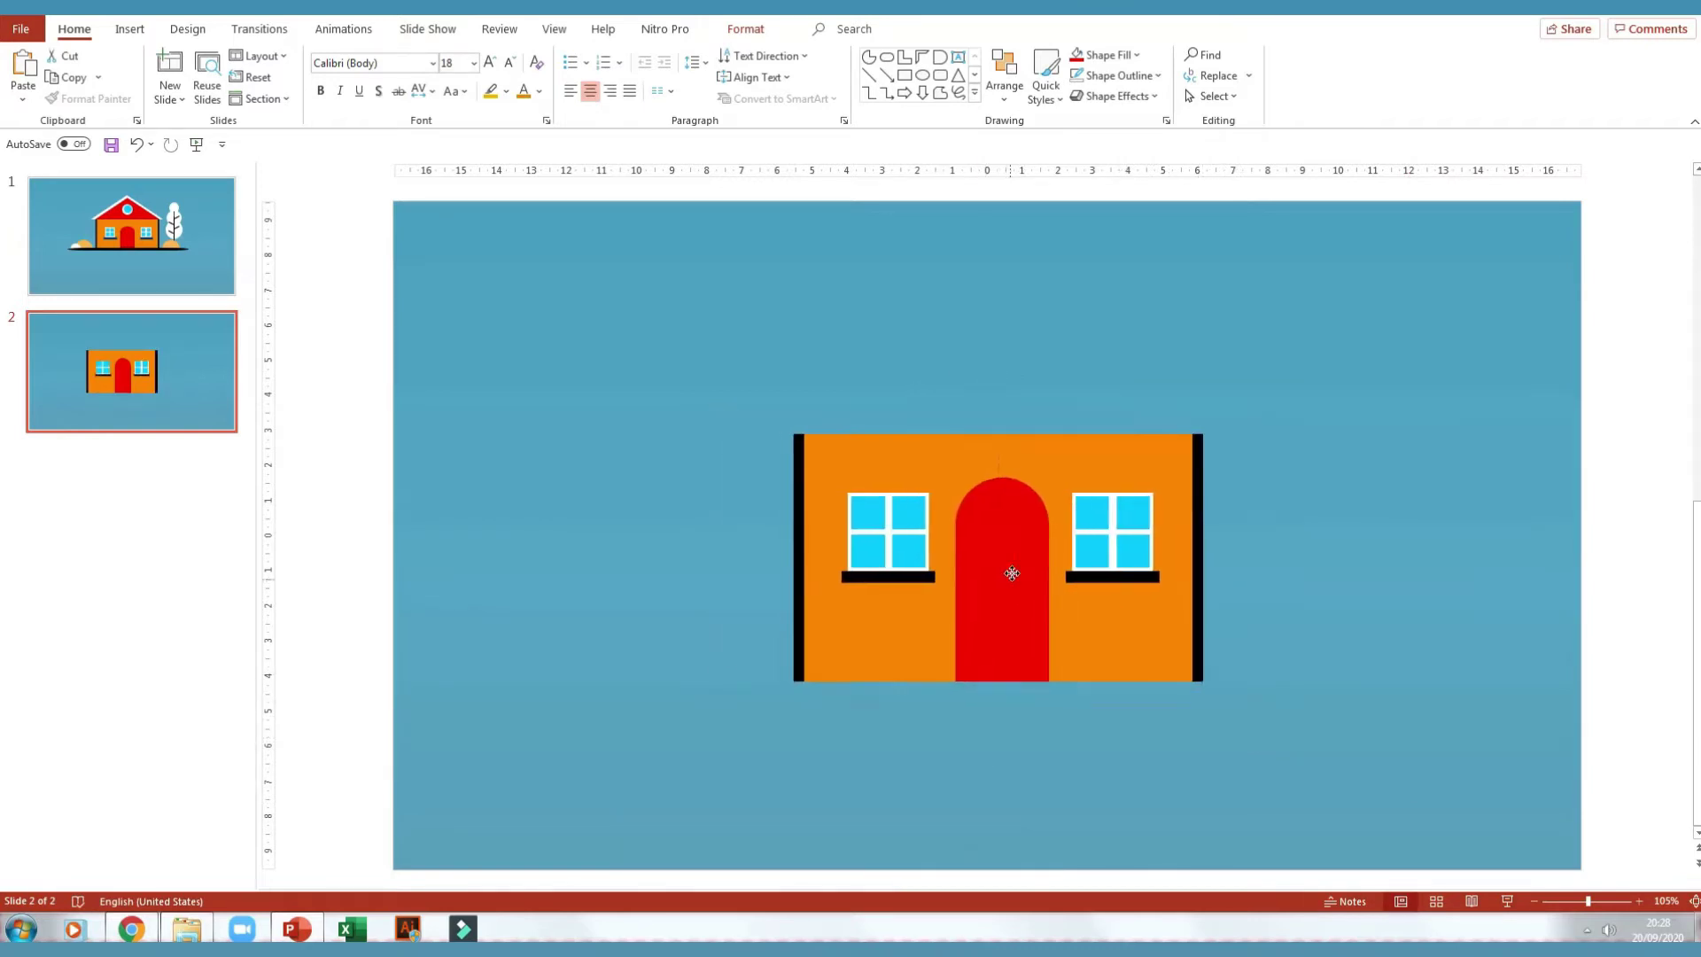
pyautogui.click(529, 599)
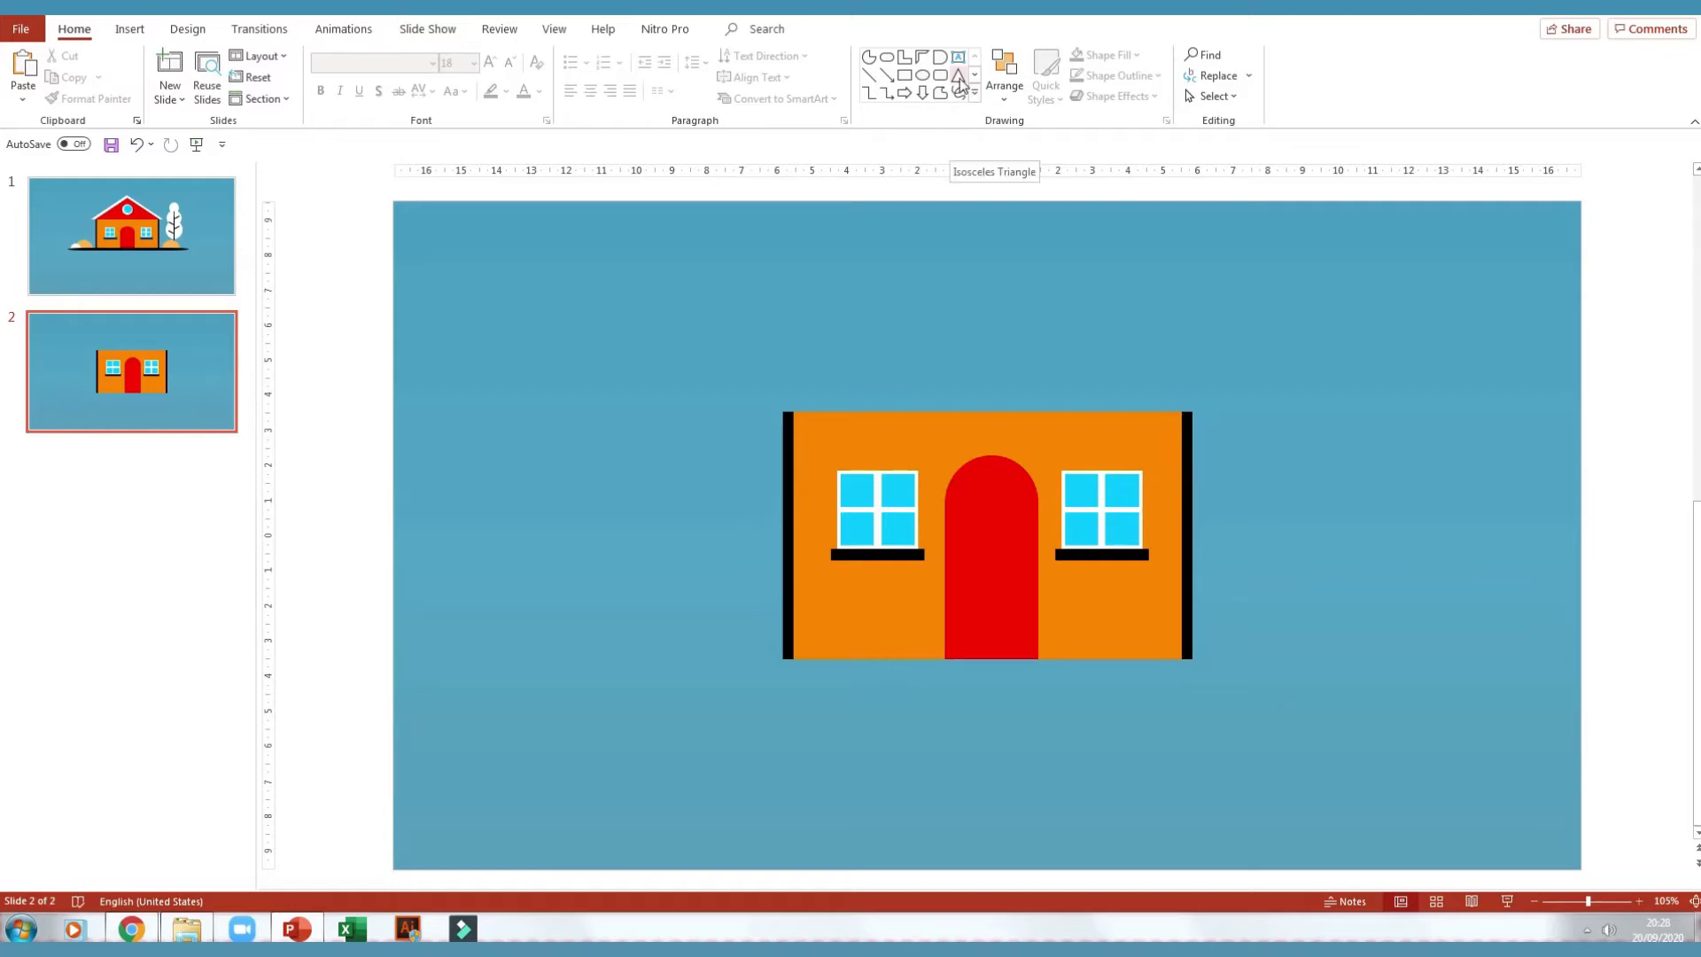
# Draw an isosceles triangle roof above the house, sized to its full width and centred
pyautogui.click(959, 78)
pyautogui.moveTo(480, 313); pyautogui.dragTo(1022, 417)
pyautogui.moveTo(826, 384)
pyautogui.mouseDown()
pyautogui.moveTo(1091, 371)
pyautogui.moveTo(1069, 375)
pyautogui.mouseUp()
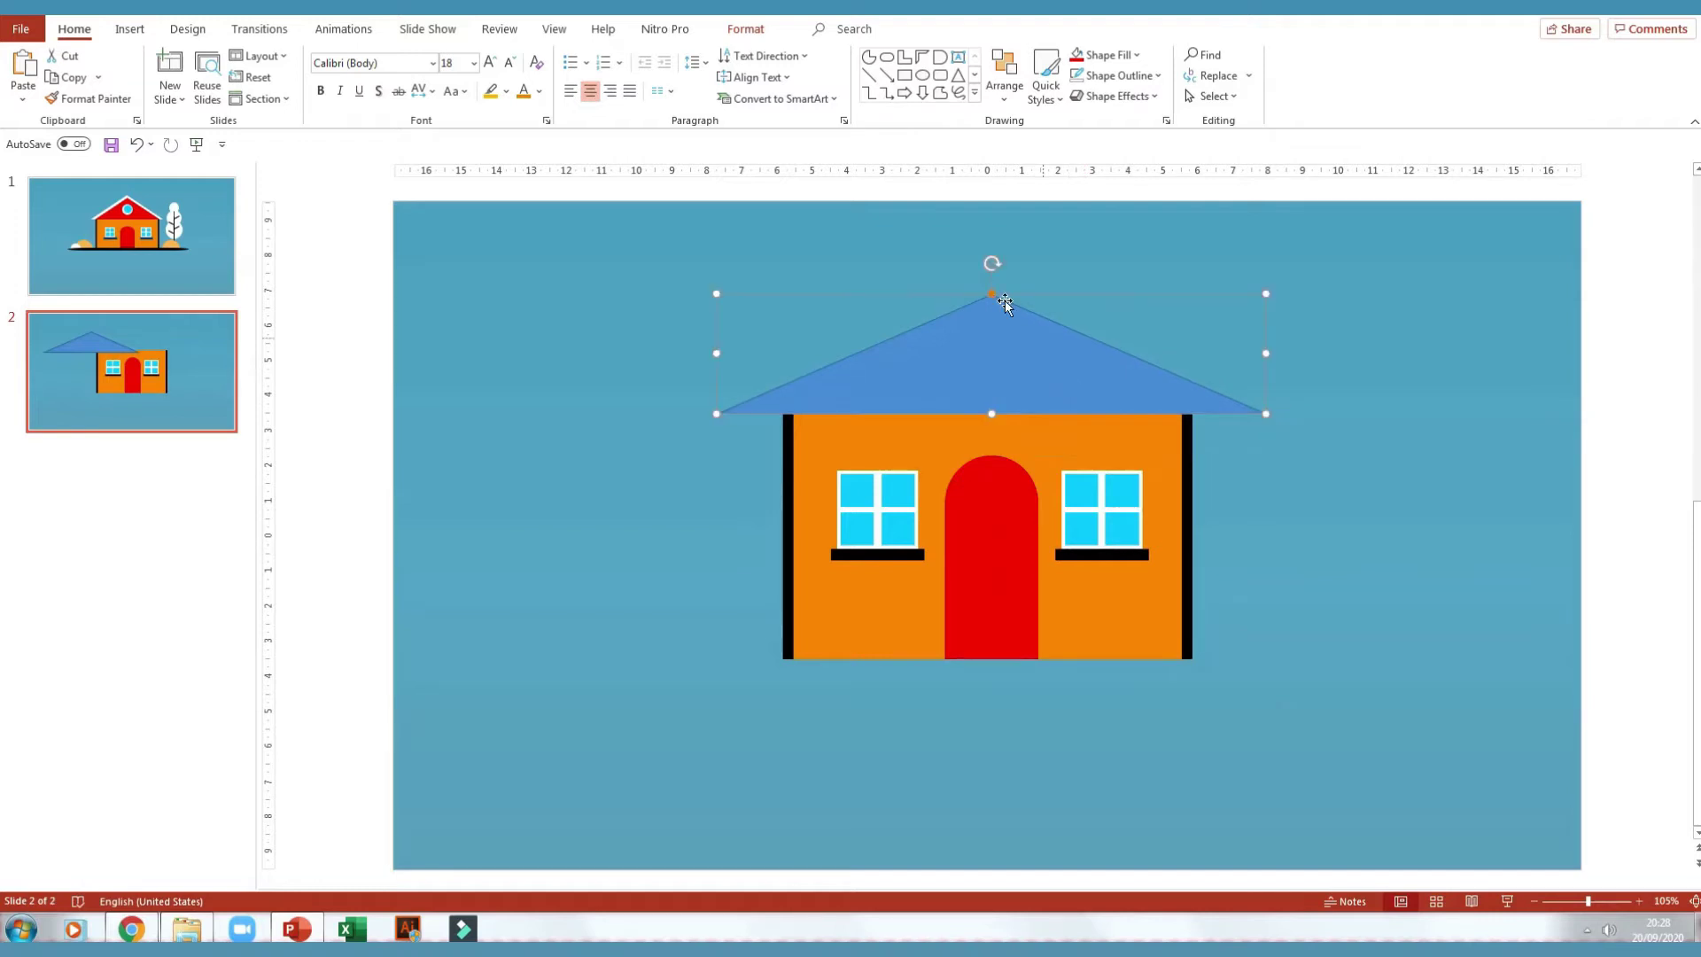
pyautogui.moveTo(1266, 293); pyautogui.dragTo(1252, 231)
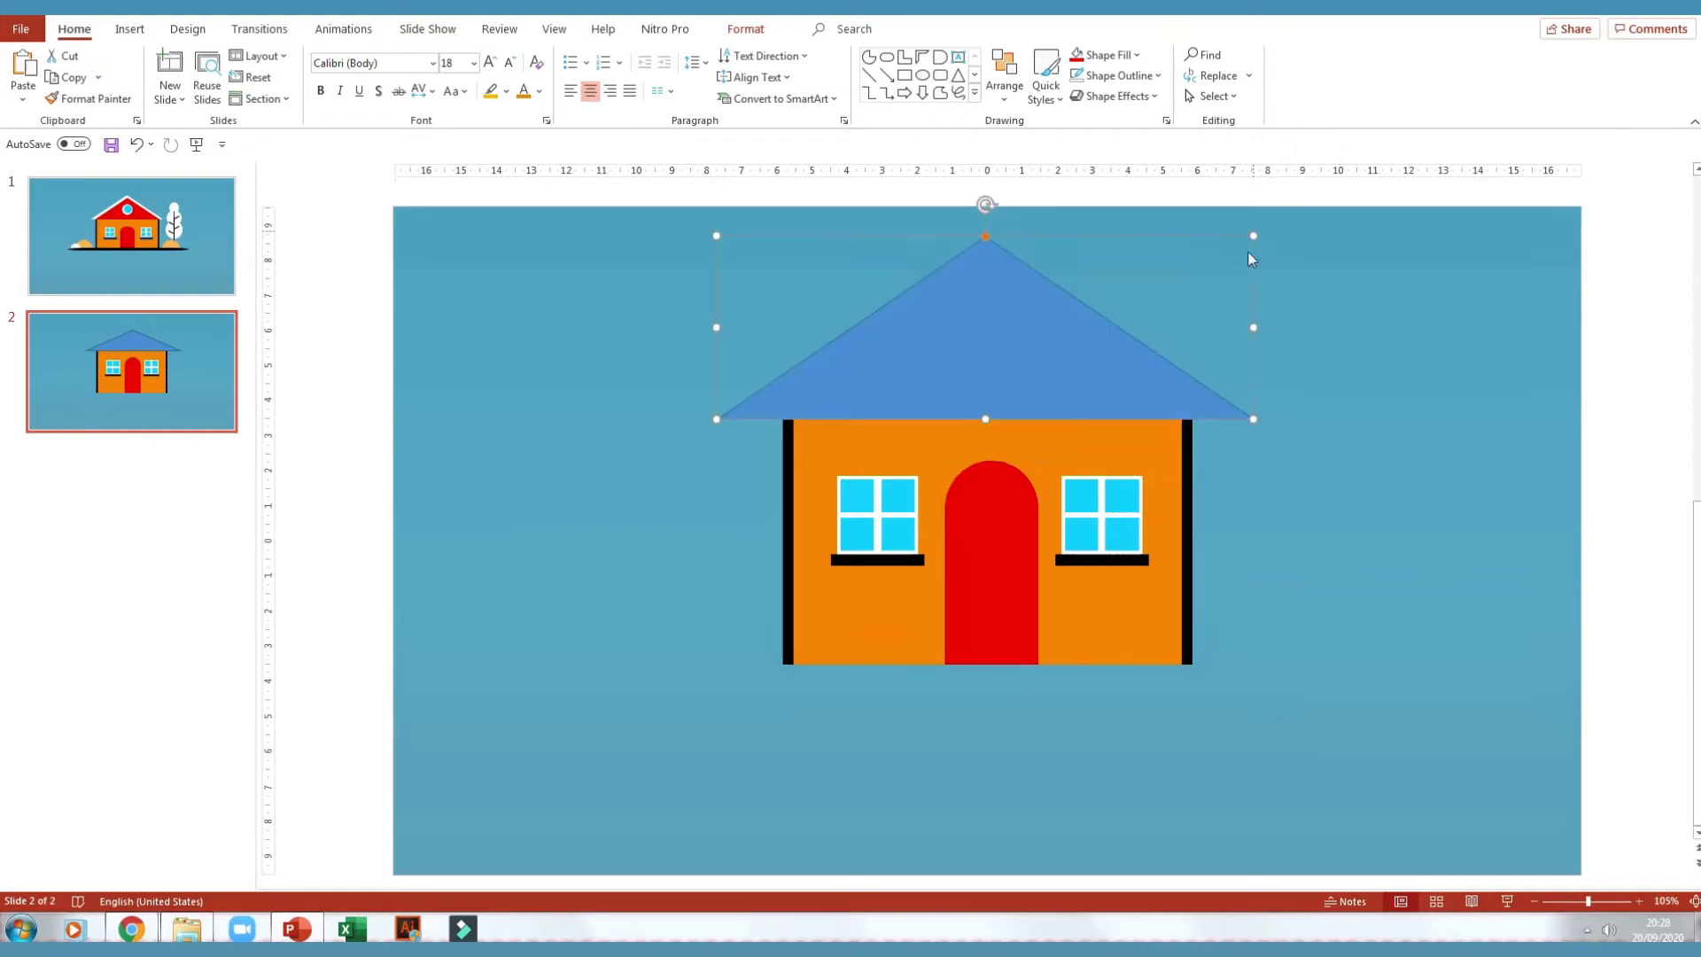
pyautogui.moveTo(1094, 355); pyautogui.dragTo(1087, 363)
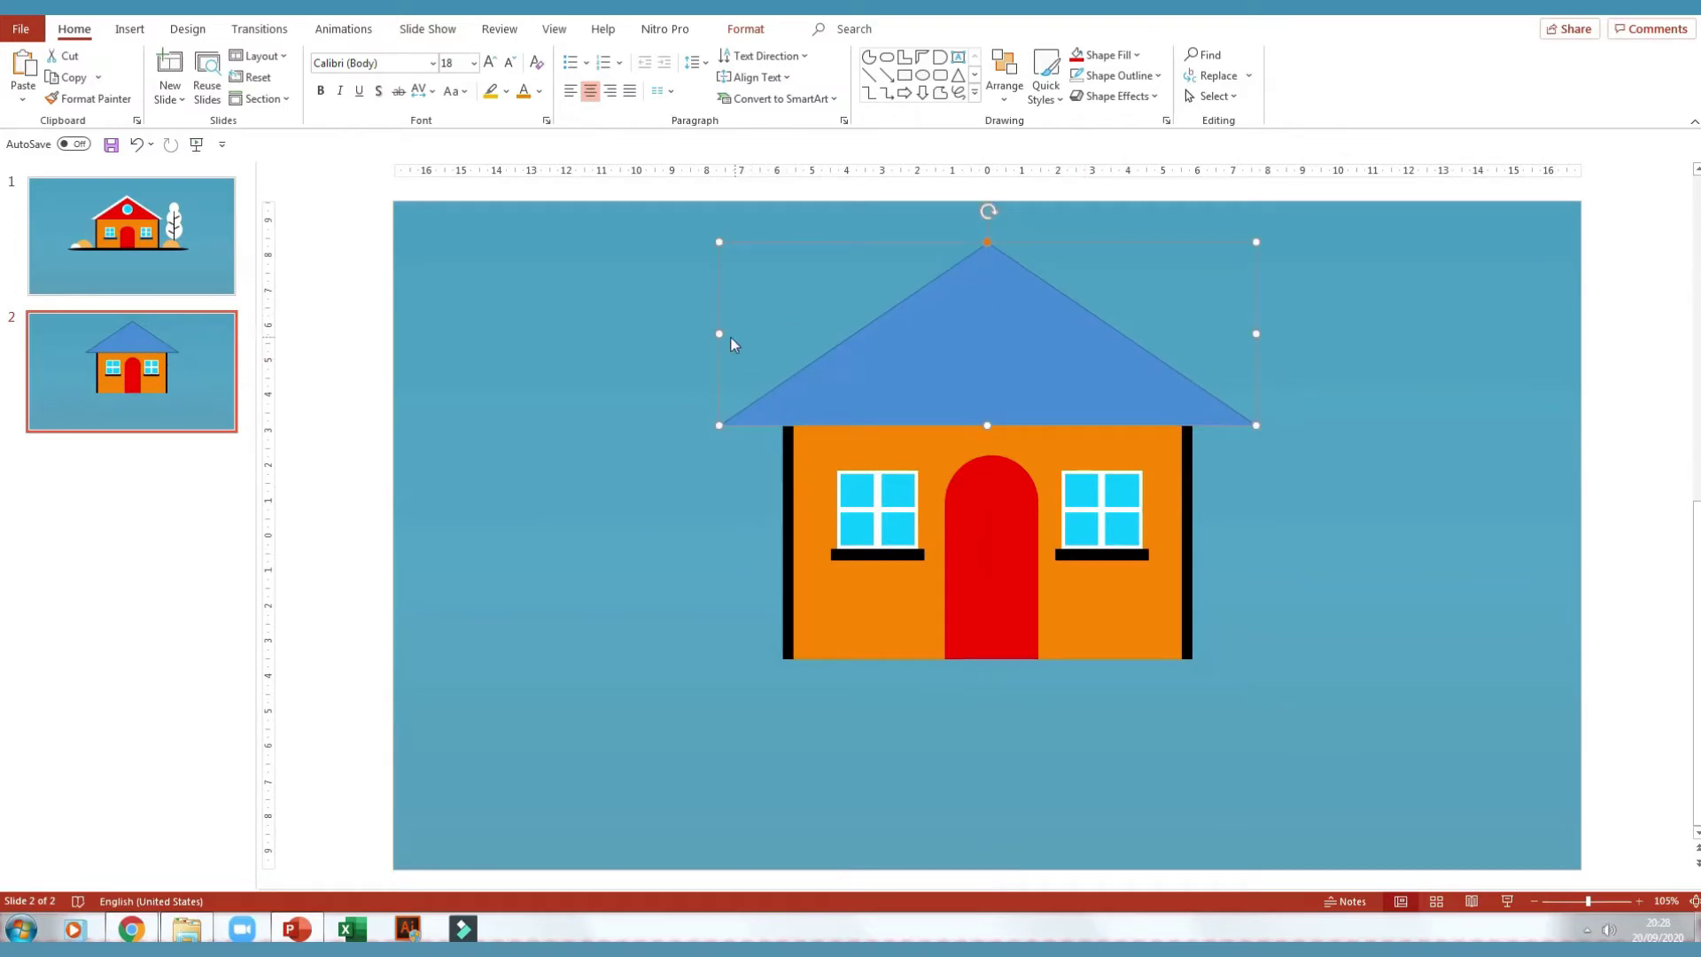
pyautogui.moveTo(719, 333); pyautogui.dragTo(771, 335)
pyautogui.moveTo(1016, 377); pyautogui.dragTo(998, 372)
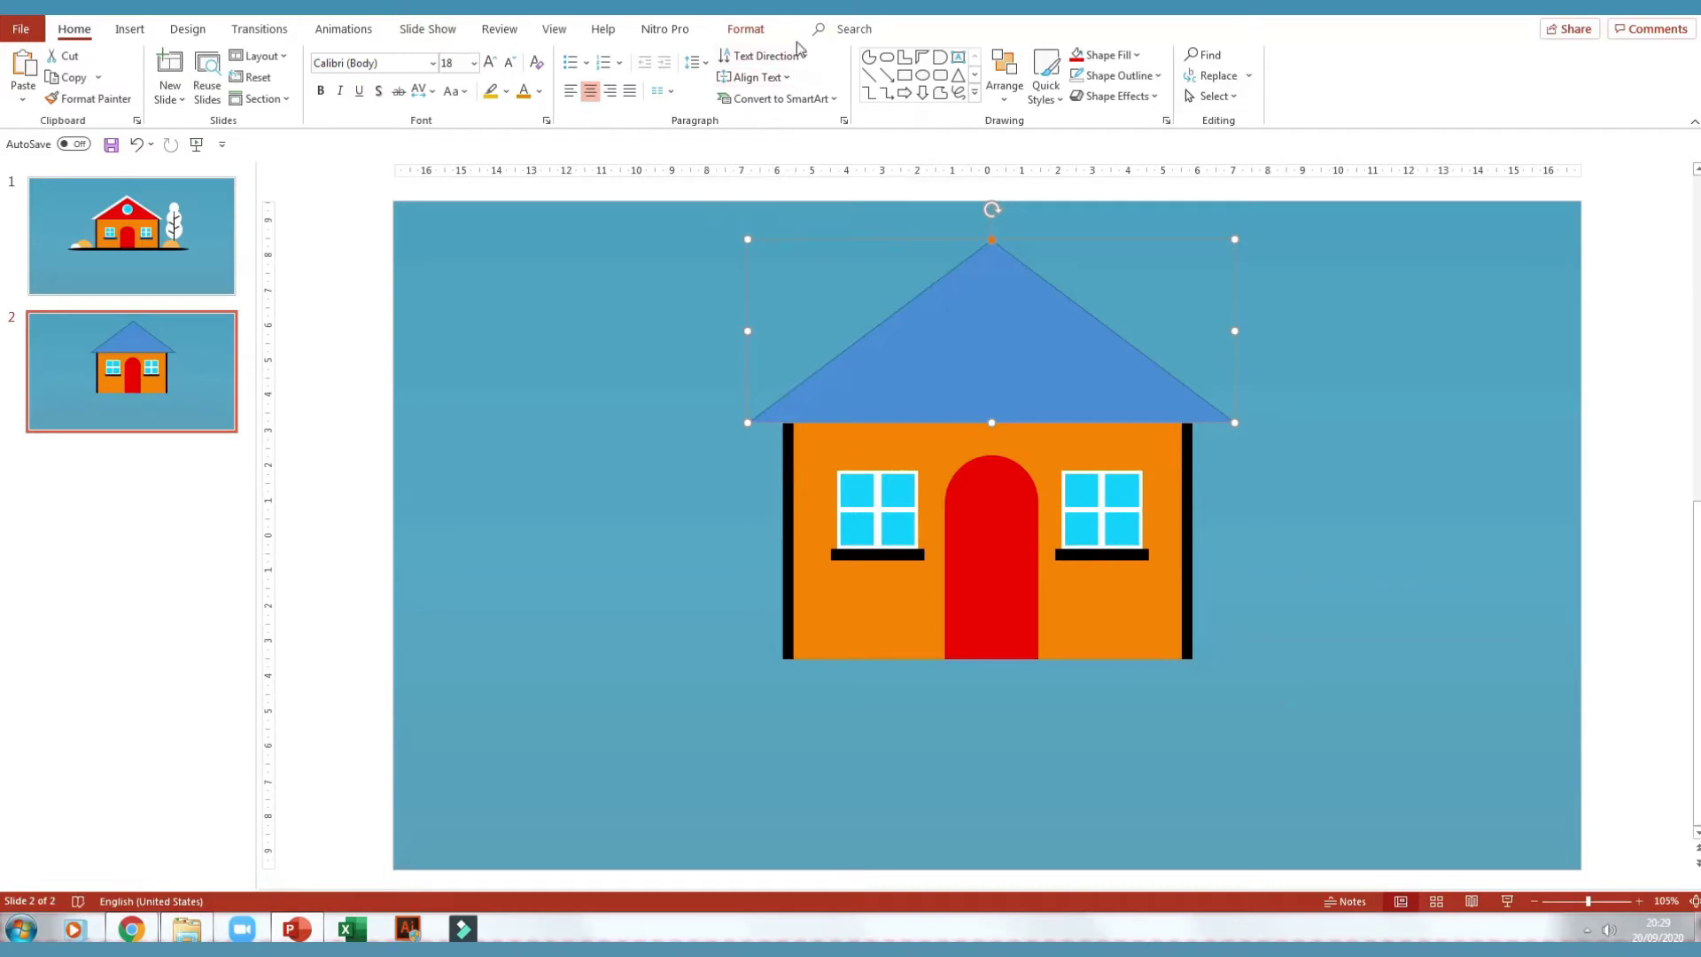
# Make the roof triangle white with no outline
pyautogui.click(744, 28)
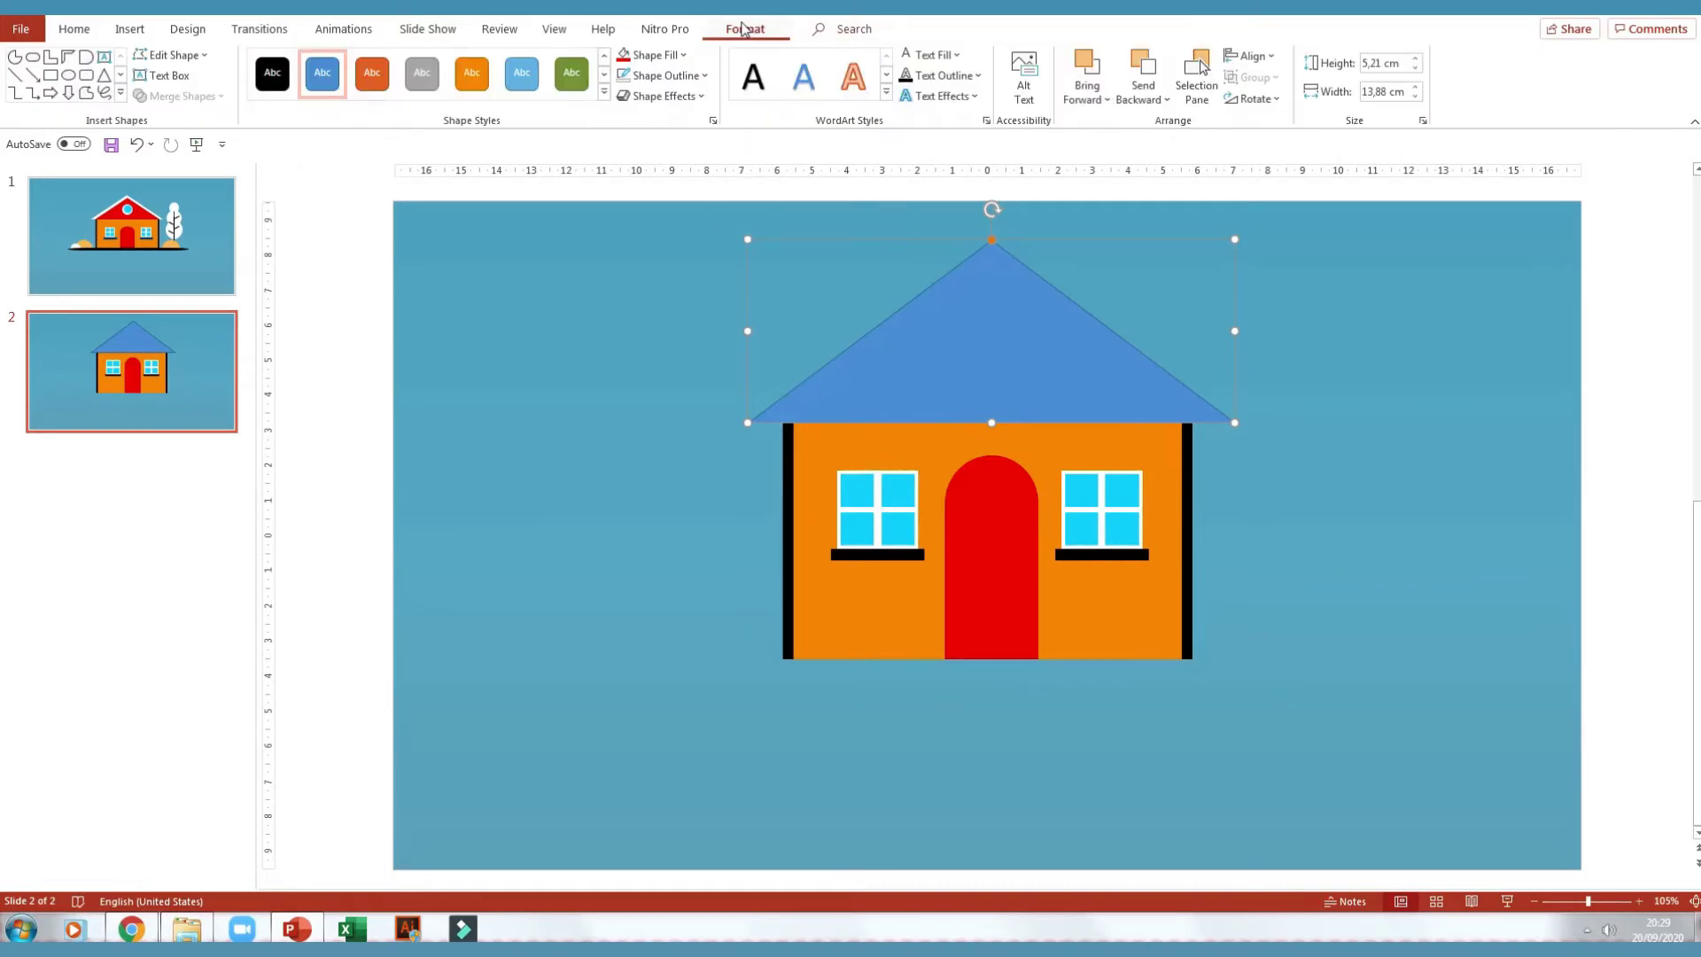
pyautogui.click(667, 75)
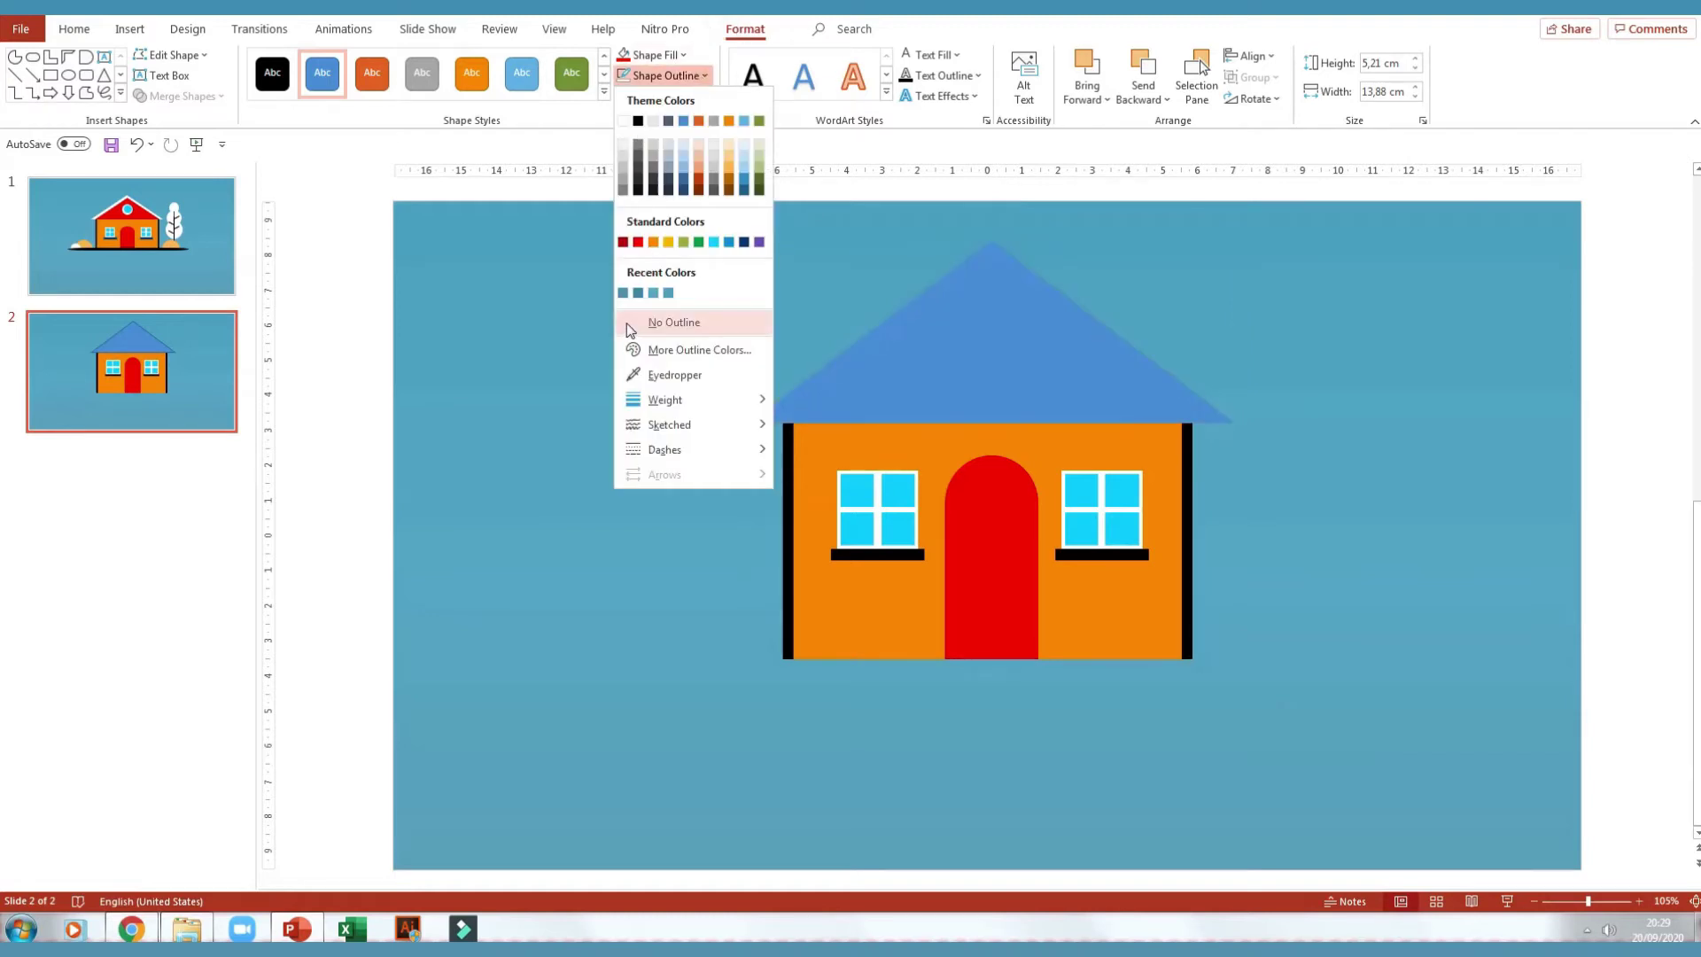
pyautogui.click(634, 322)
pyautogui.click(680, 56)
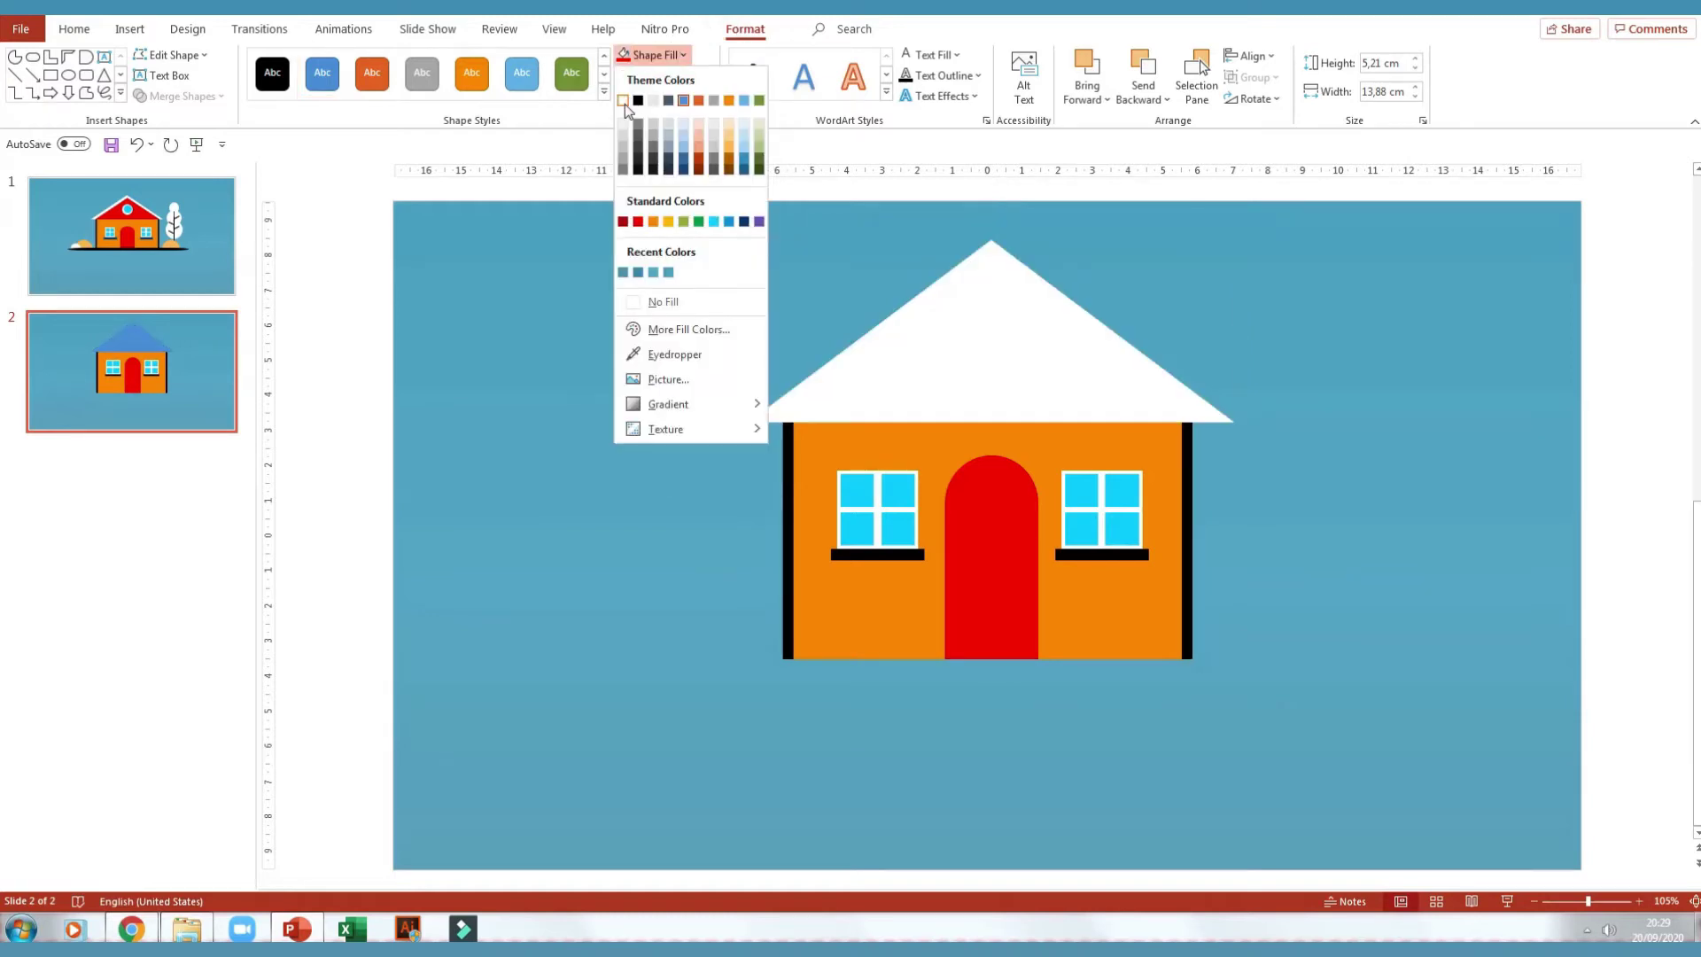
pyautogui.click(624, 104)
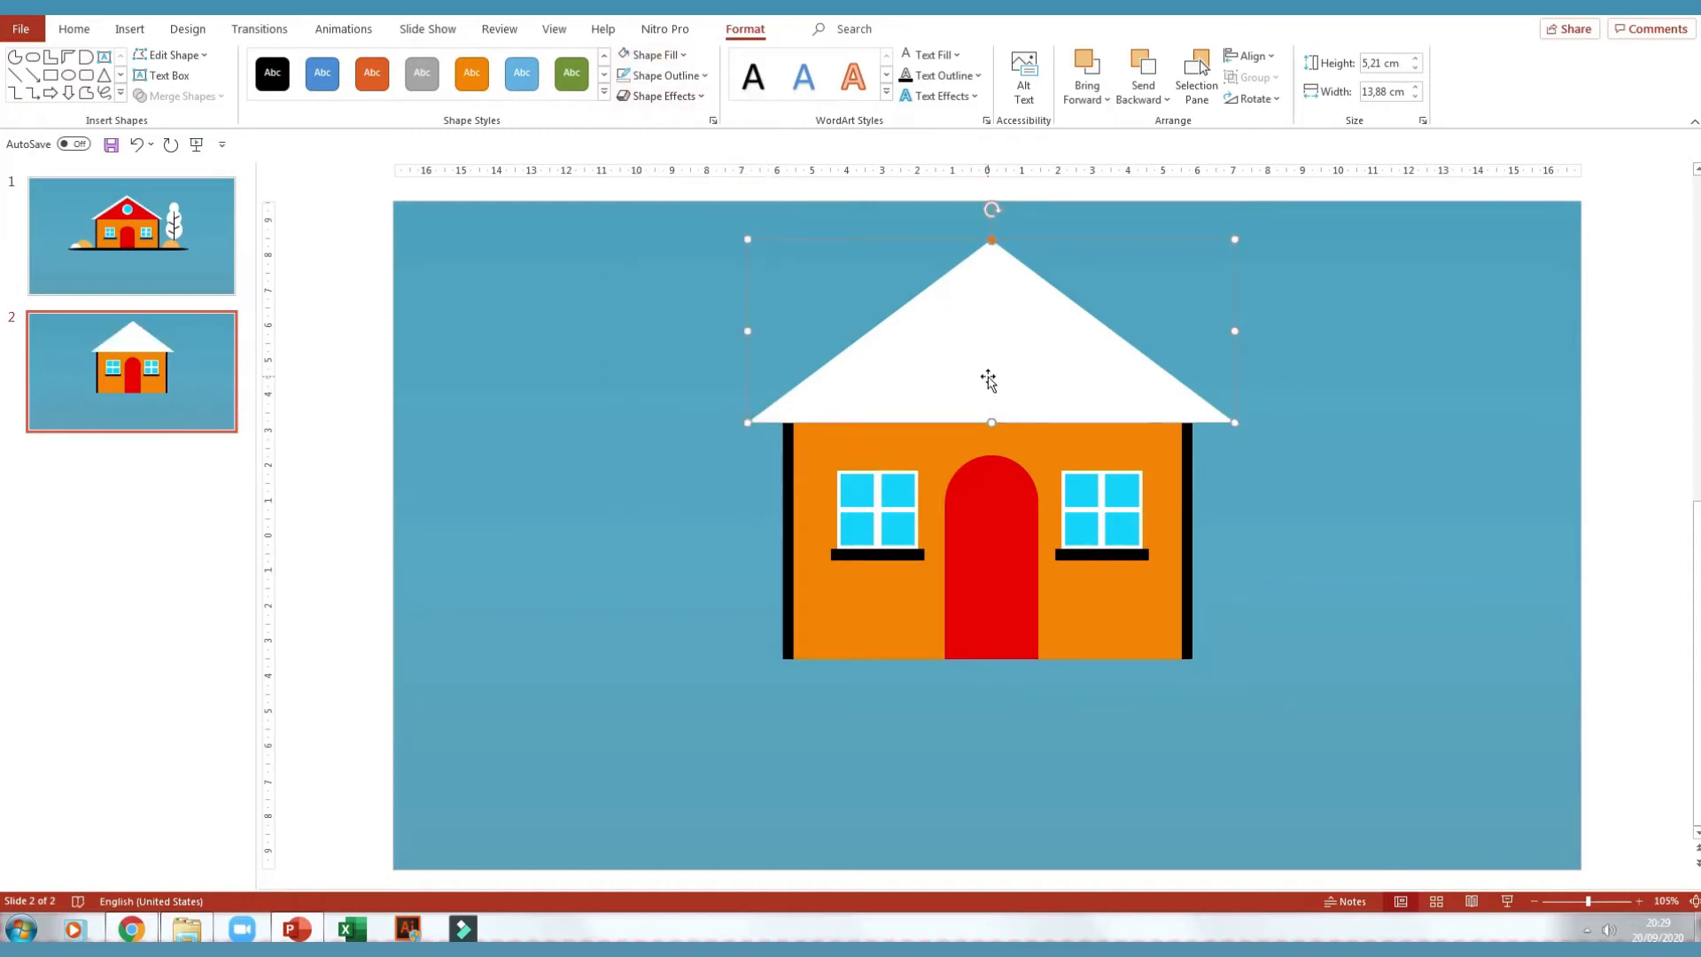
# Copy the roof, fill it red, and shrink it centred over the white one as trim
pyautogui.moveTo(985, 376); pyautogui.dragTo(1046, 372)
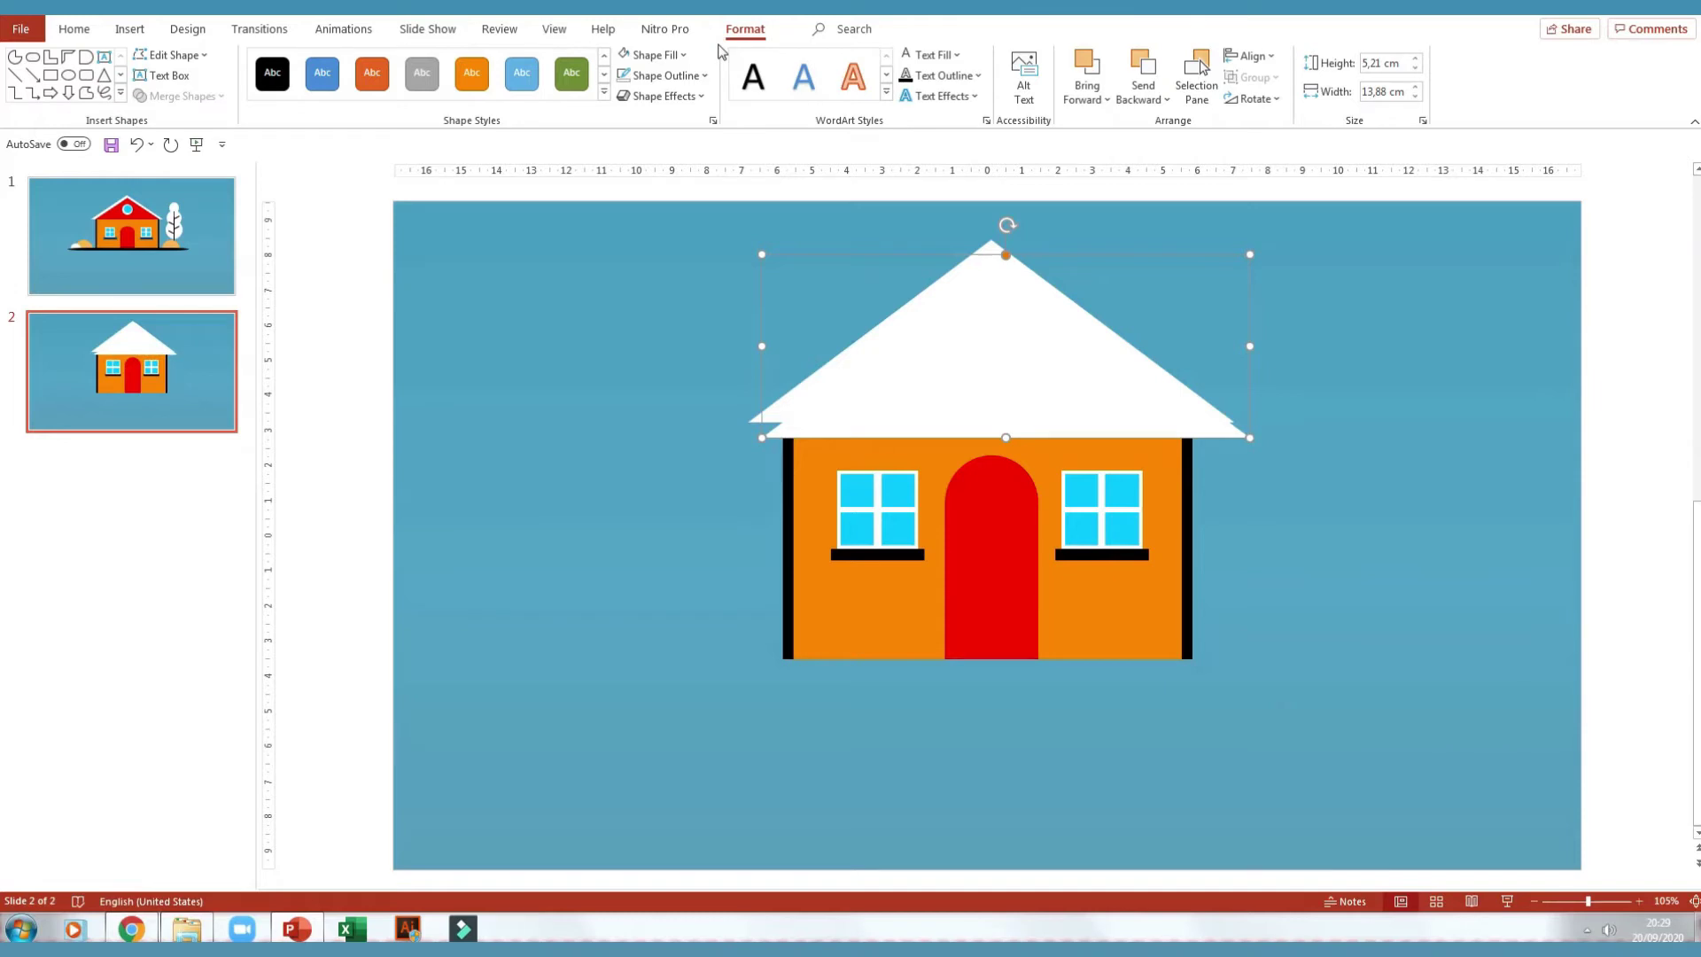
pyautogui.click(684, 55)
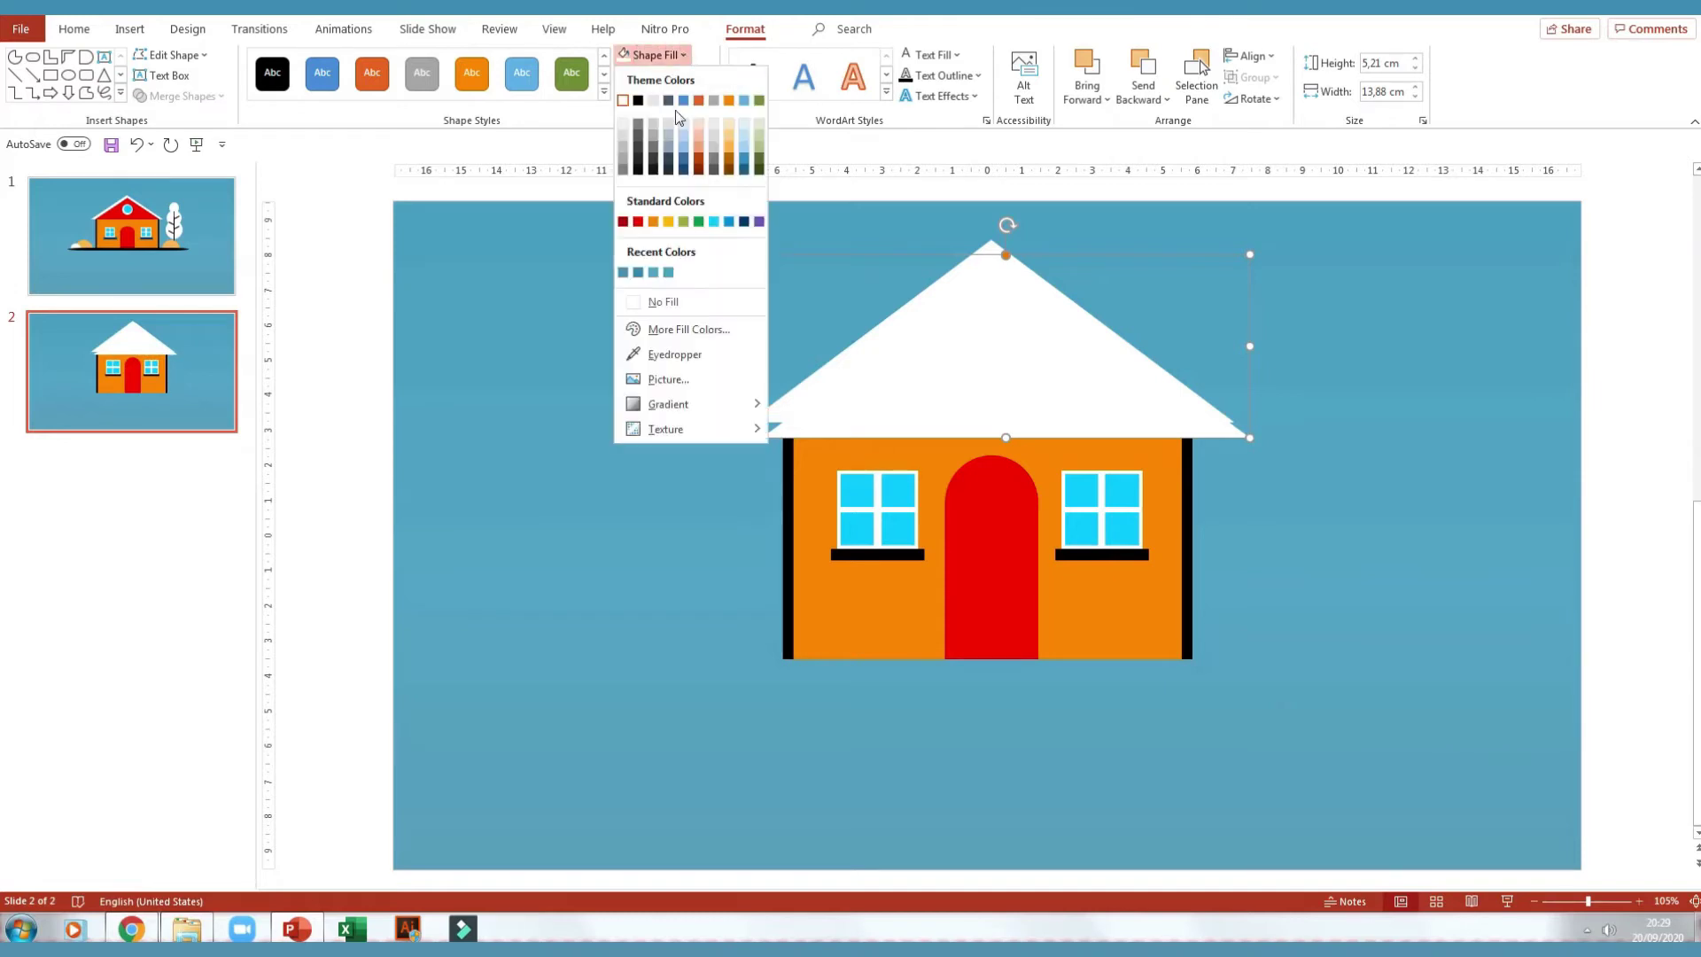
pyautogui.click(637, 227)
pyautogui.moveTo(1048, 360); pyautogui.dragTo(1036, 355)
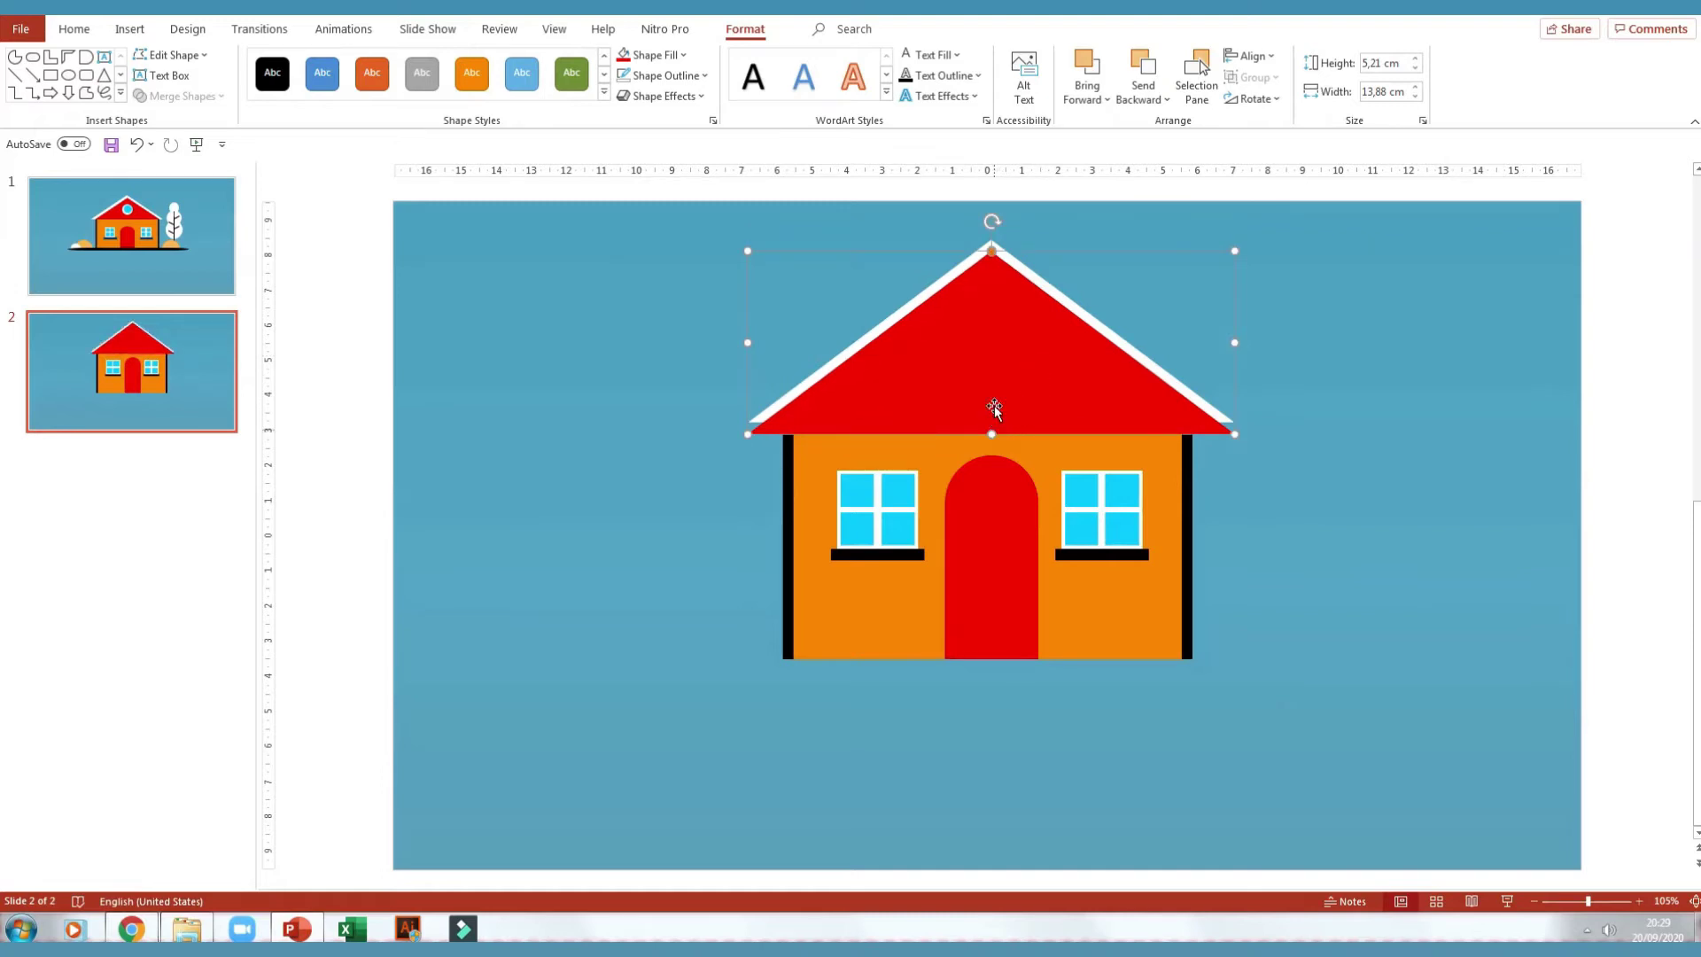
pyautogui.moveTo(1235, 342); pyautogui.dragTo(1210, 344)
pyautogui.moveTo(979, 381); pyautogui.dragTo(1001, 379)
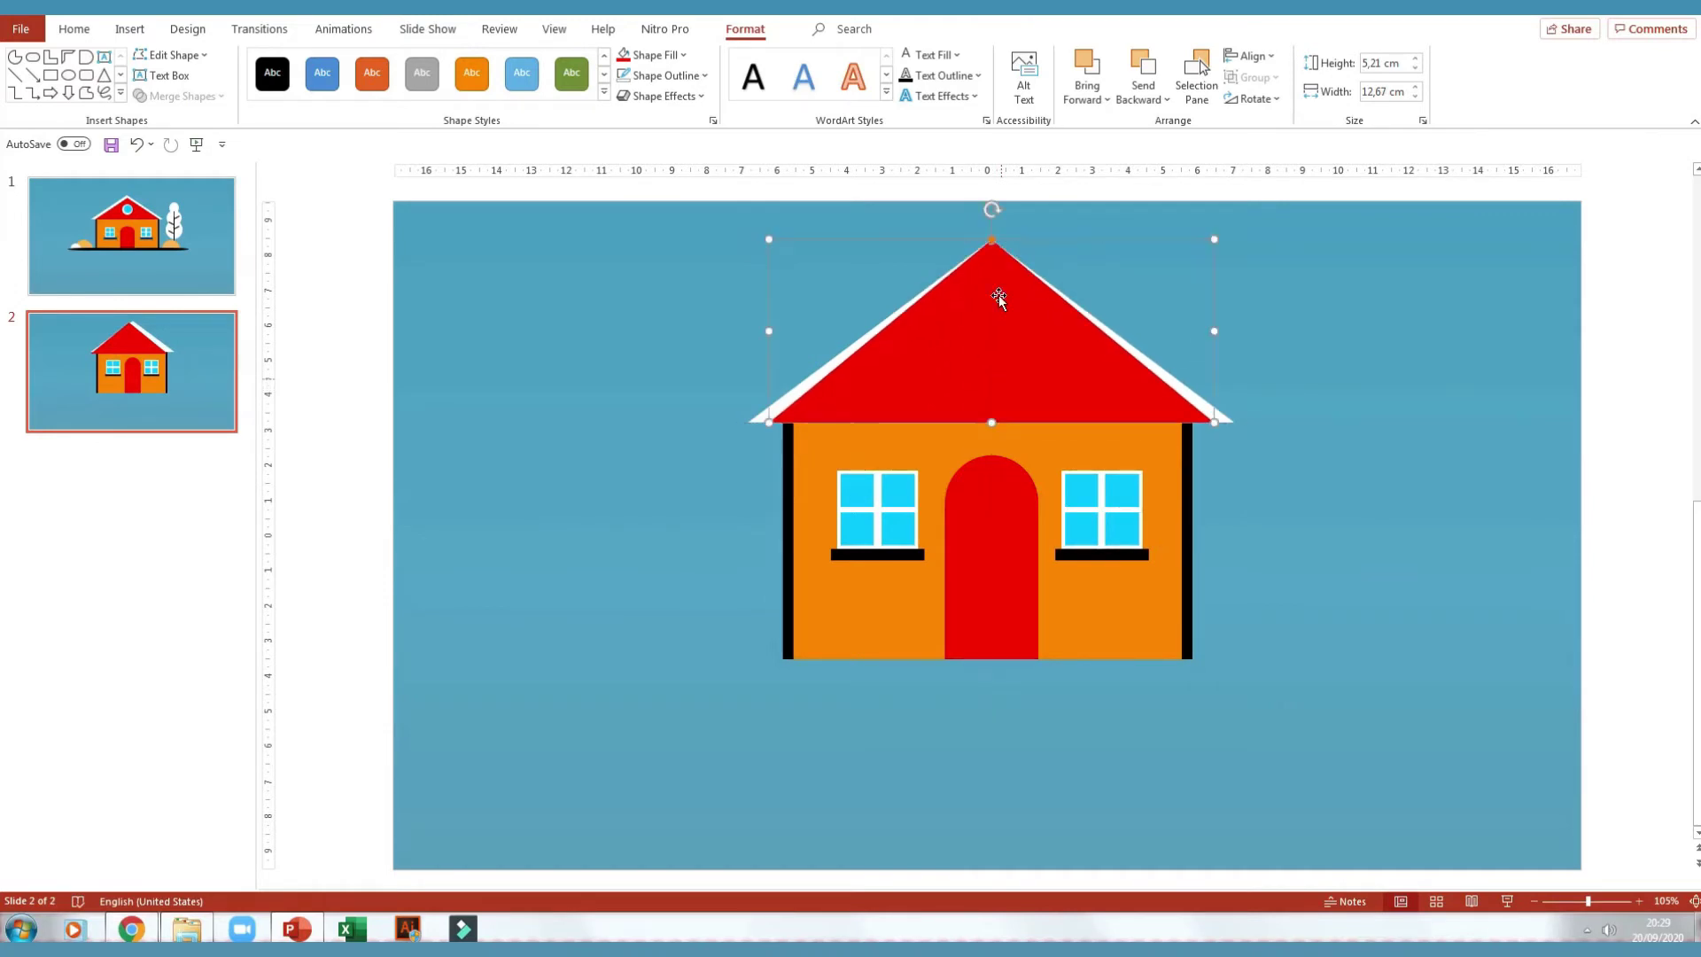
pyautogui.moveTo(1213, 239); pyautogui.dragTo(1213, 250)
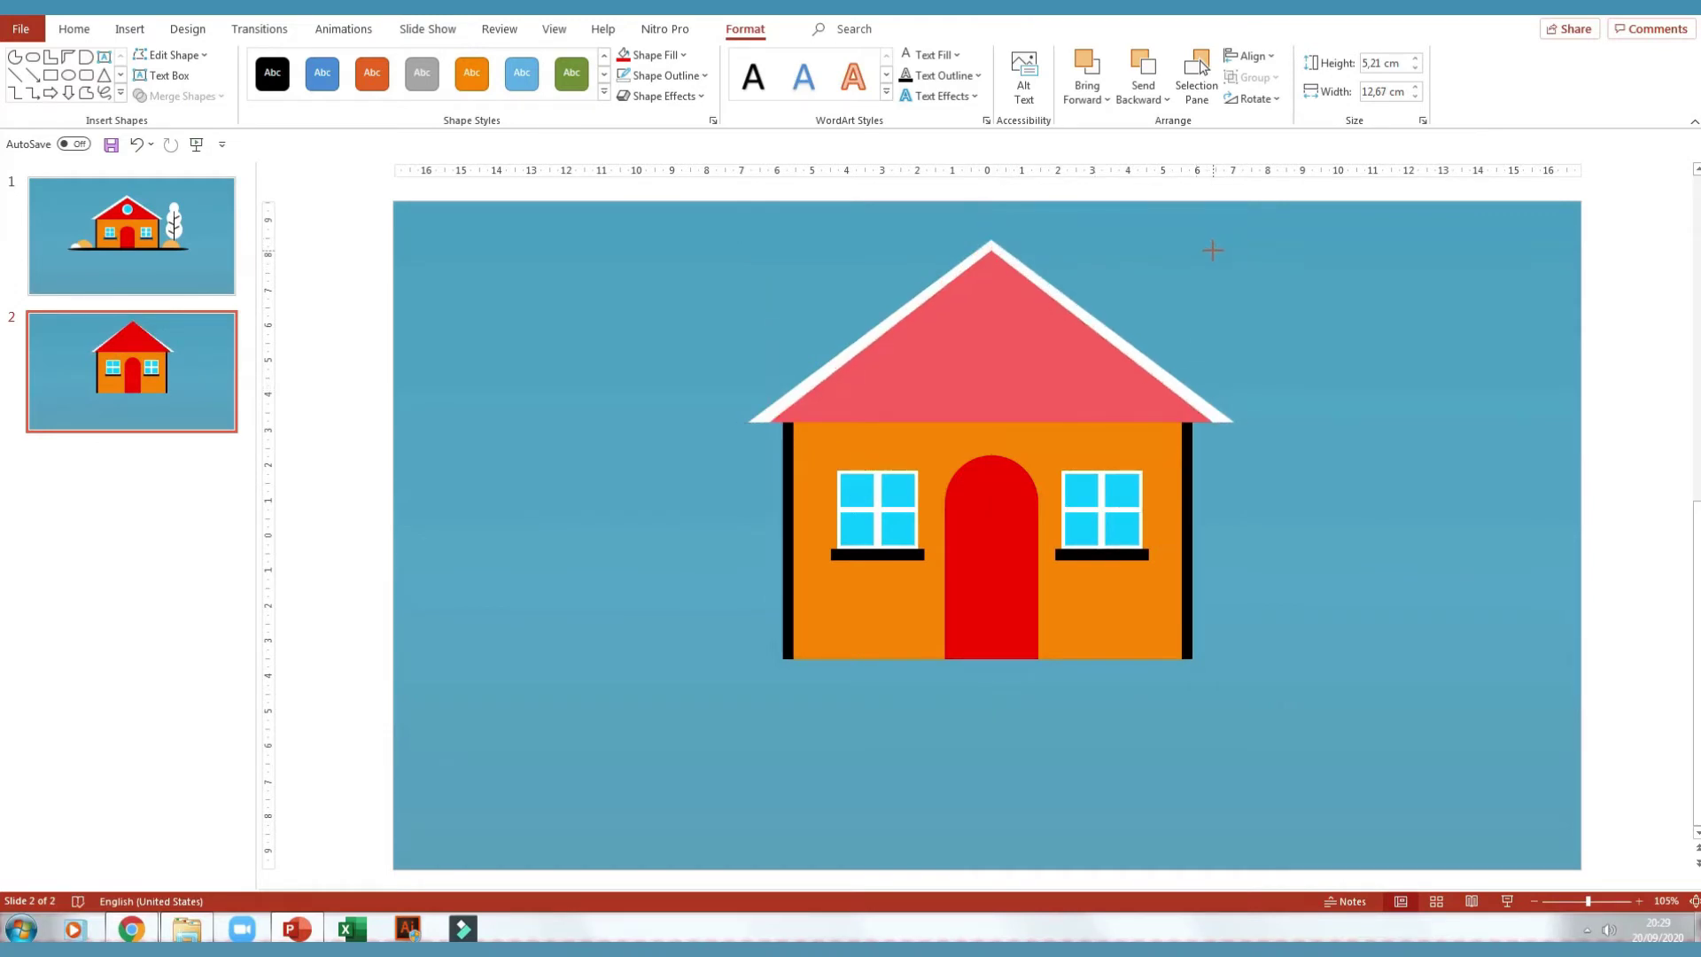
pyautogui.moveTo(1070, 380); pyautogui.dragTo(1028, 383)
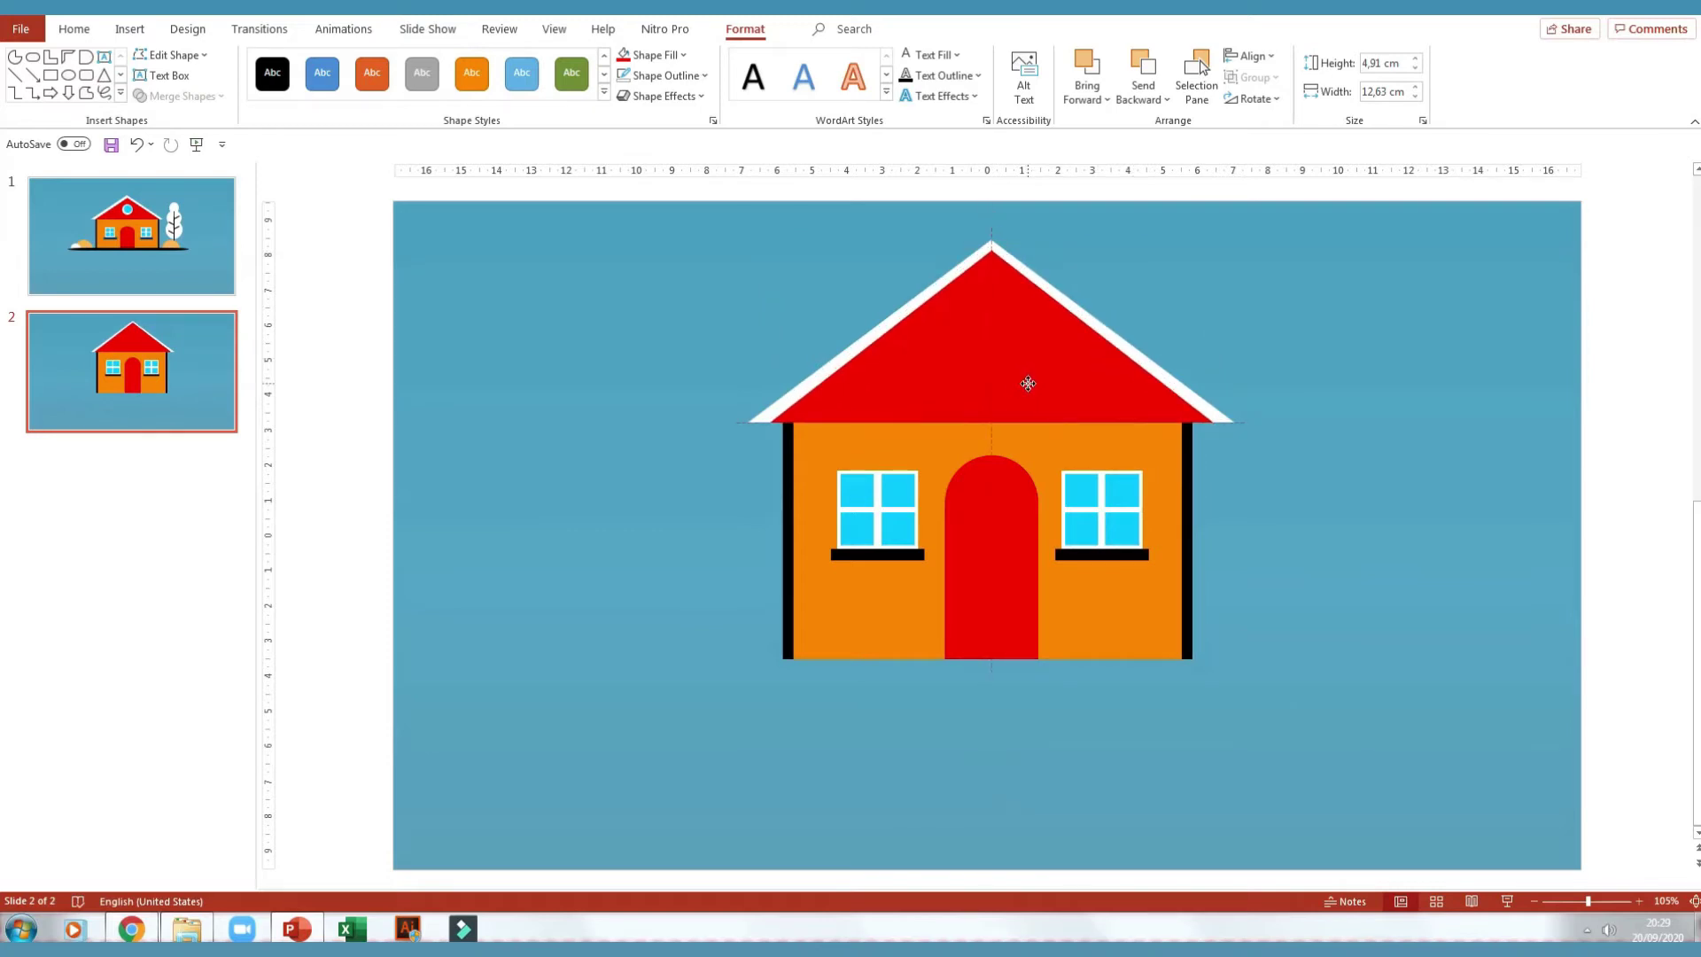
pyautogui.moveTo(1028, 383); pyautogui.dragTo(1028, 383)
pyautogui.click(1295, 305)
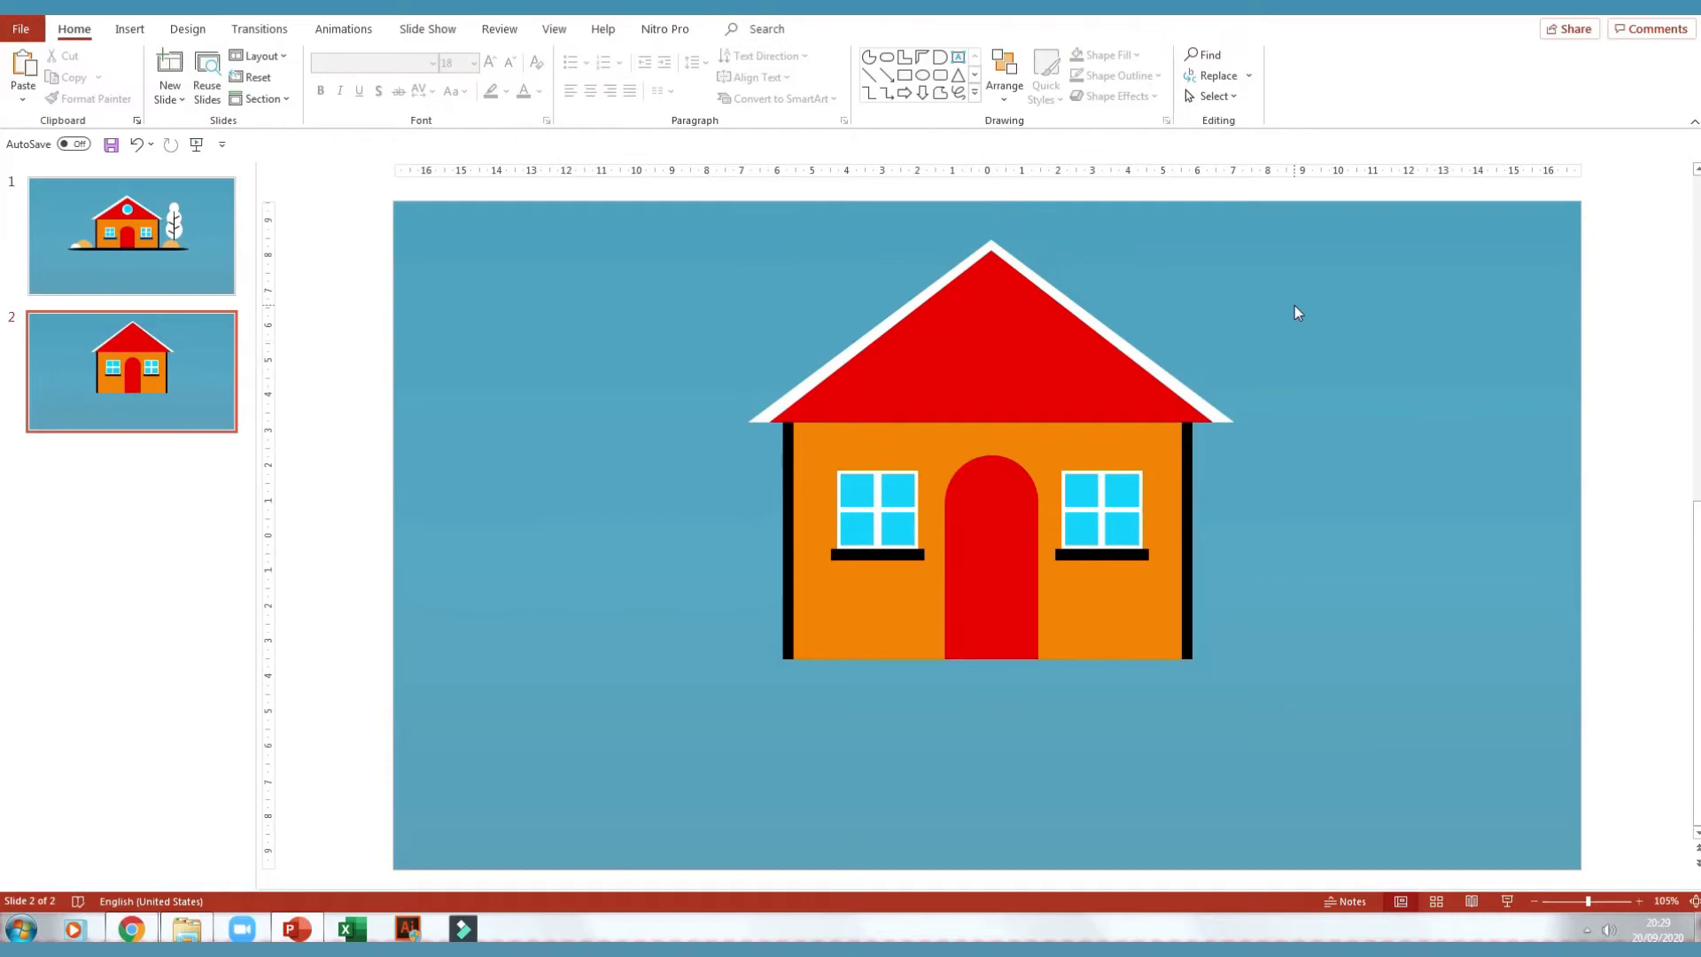
# Draw a white, outline-free circle on the red roof
pyautogui.click(925, 76)
pyautogui.moveTo(570, 415)
pyautogui.mouseDown()
pyautogui.moveTo(622, 458)
pyautogui.moveTo(1023, 398)
pyautogui.moveTo(992, 334)
pyautogui.moveTo(993, 367)
pyautogui.mouseUp()
pyautogui.click(745, 28)
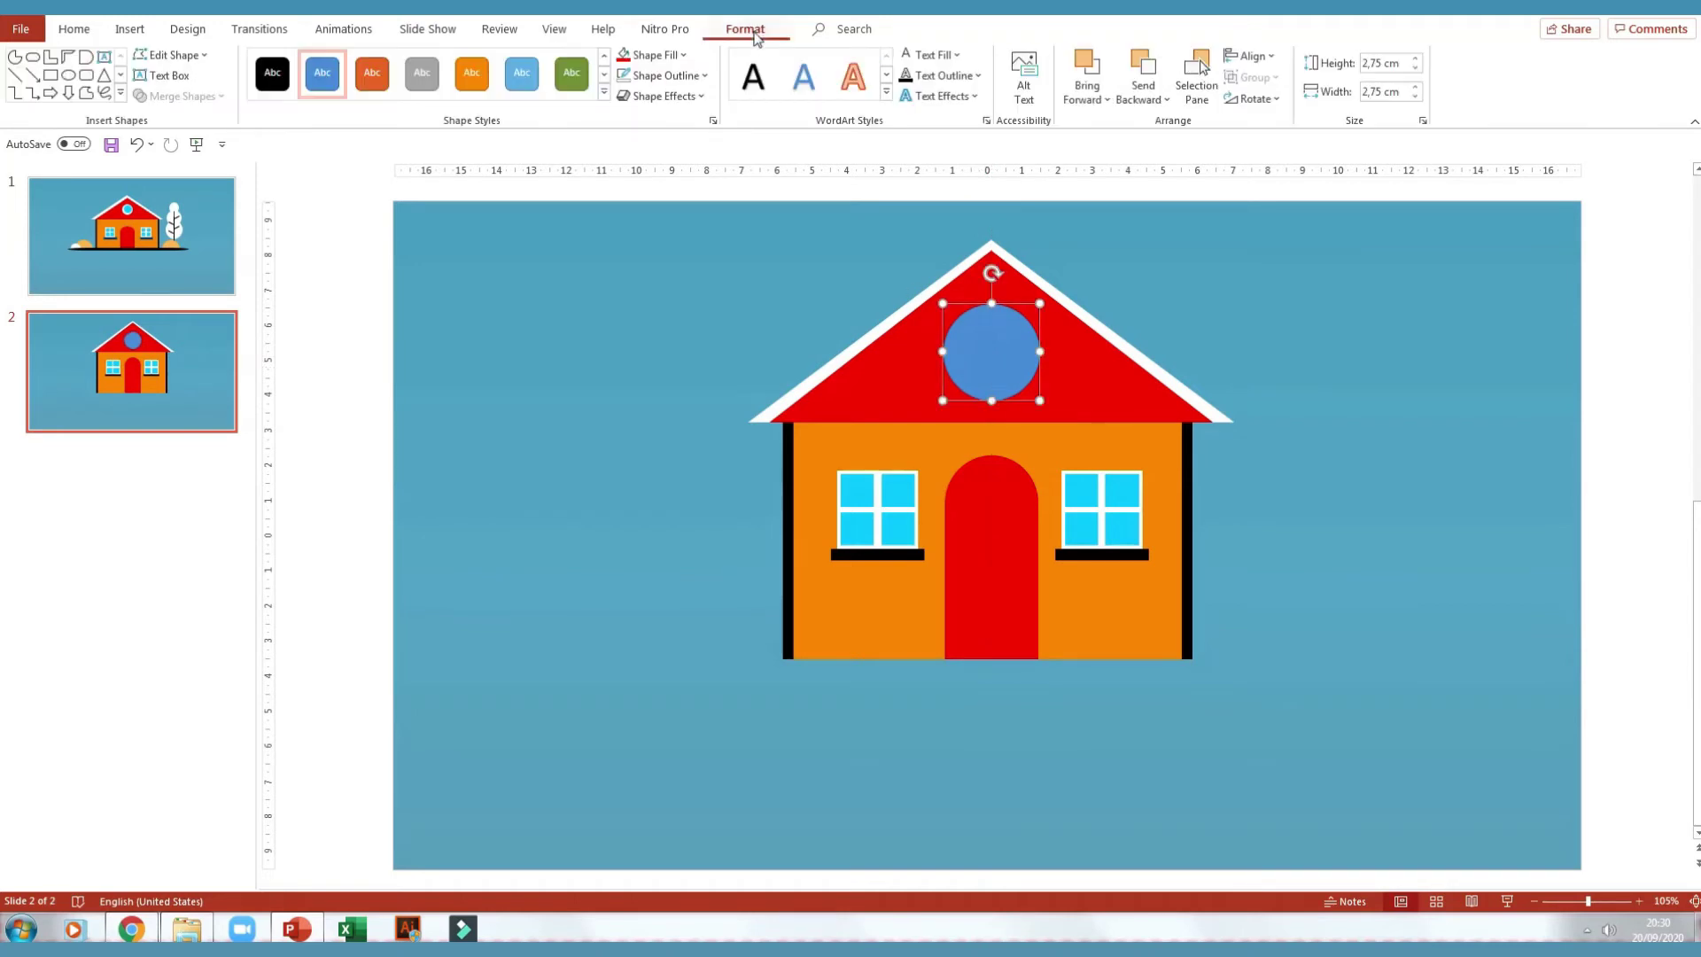
pyautogui.click(665, 76)
pyautogui.click(642, 322)
pyautogui.click(684, 56)
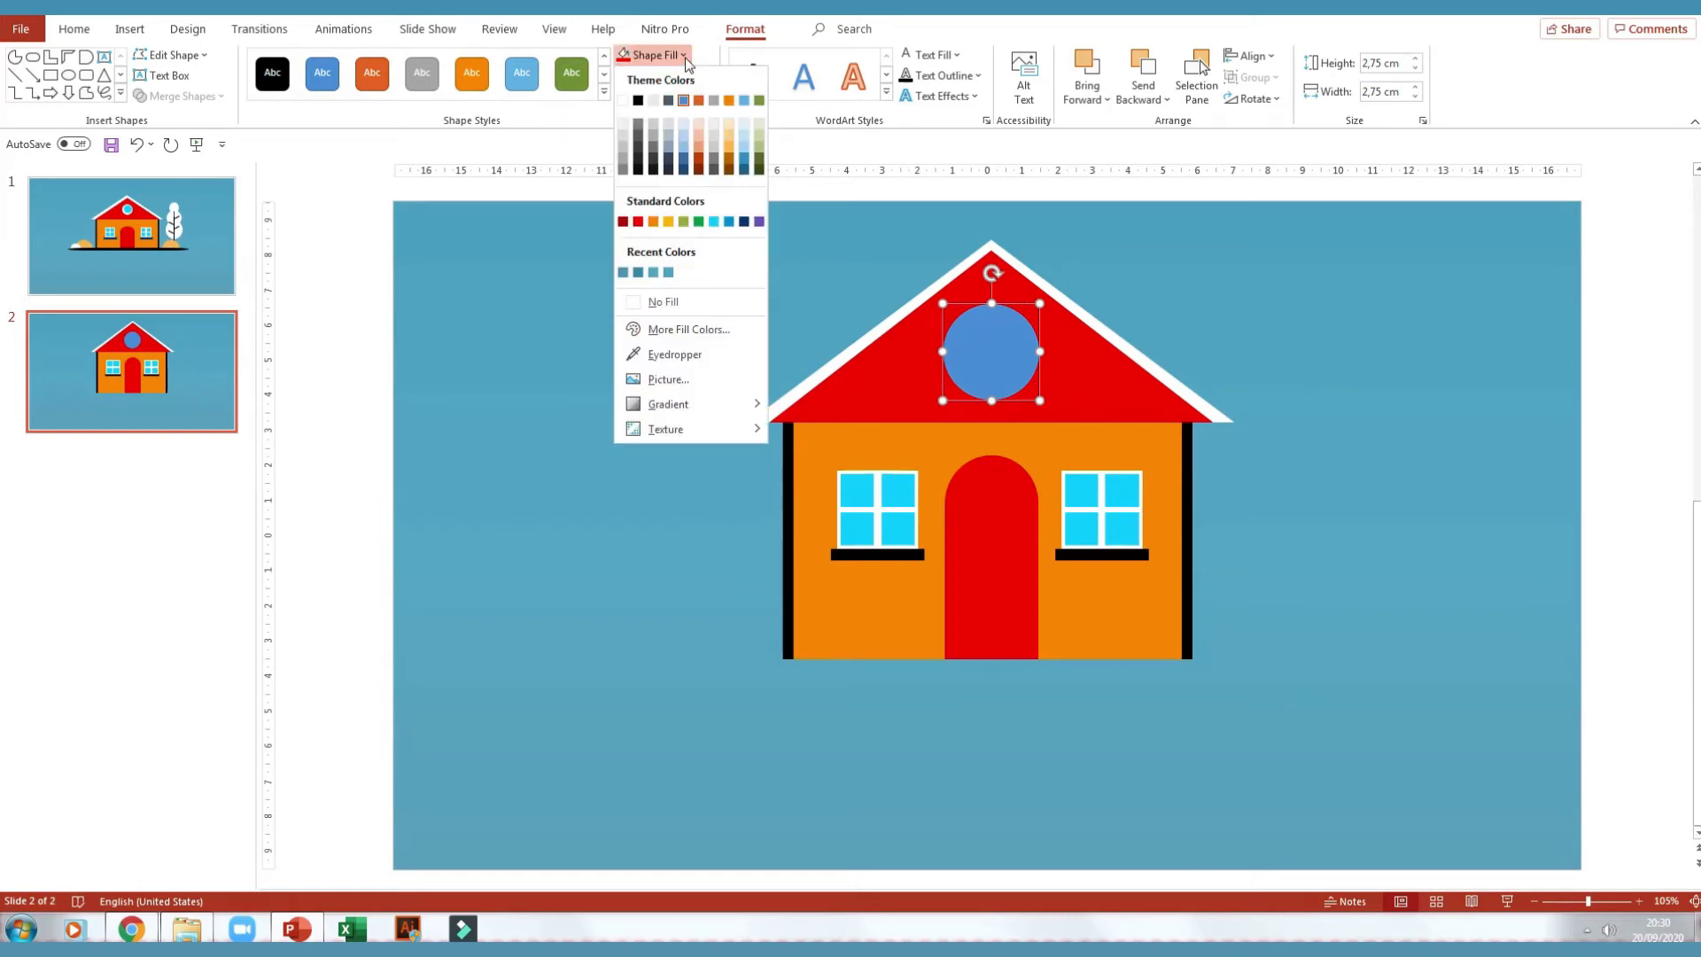
pyautogui.click(625, 101)
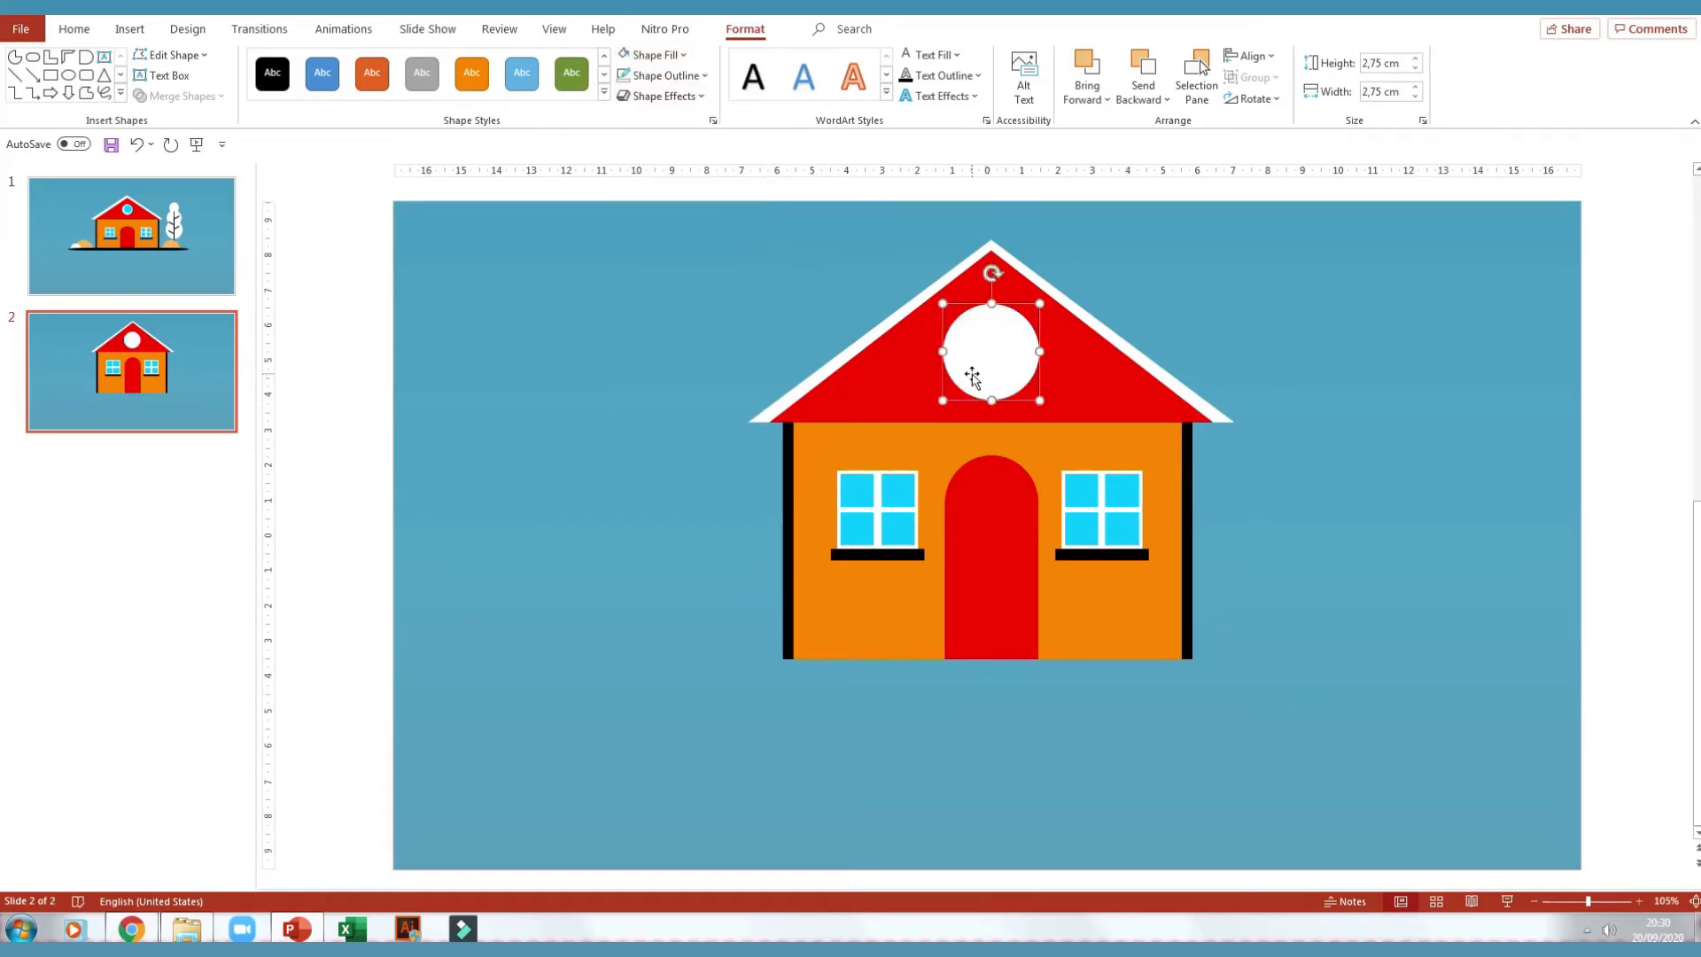
# Copy the circle, fill it light blue, and size it to 2.47 cm inside the white ring
pyautogui.moveTo(973, 376); pyautogui.dragTo(994, 294)
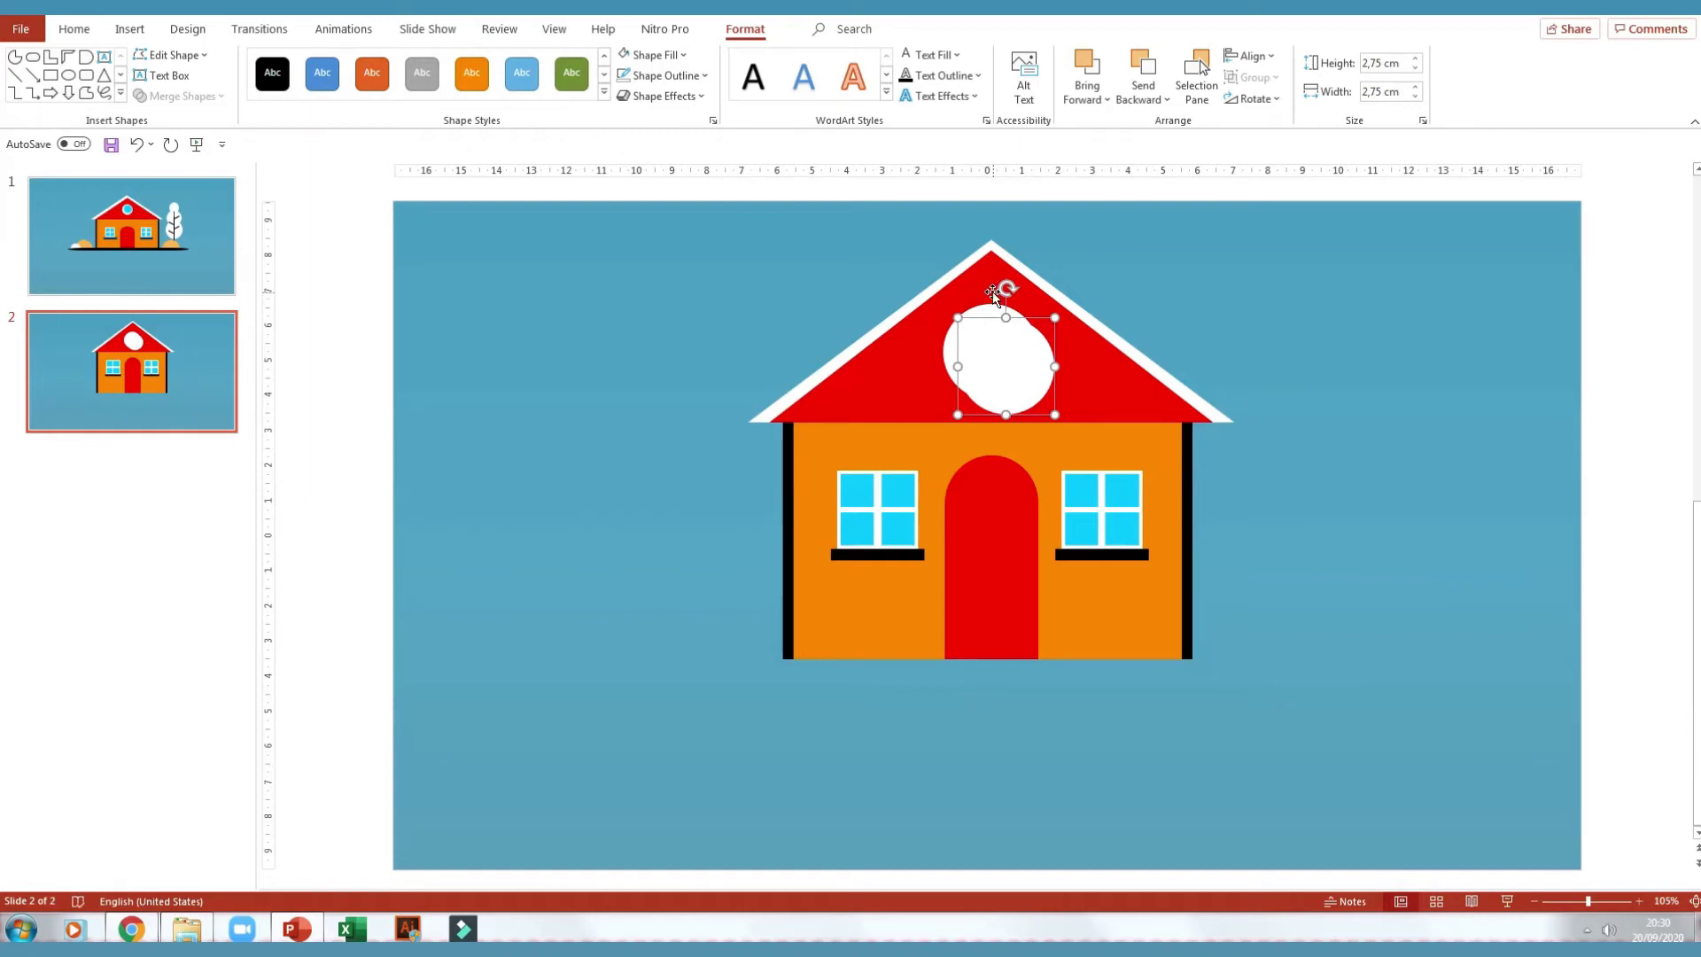
pyautogui.click(684, 56)
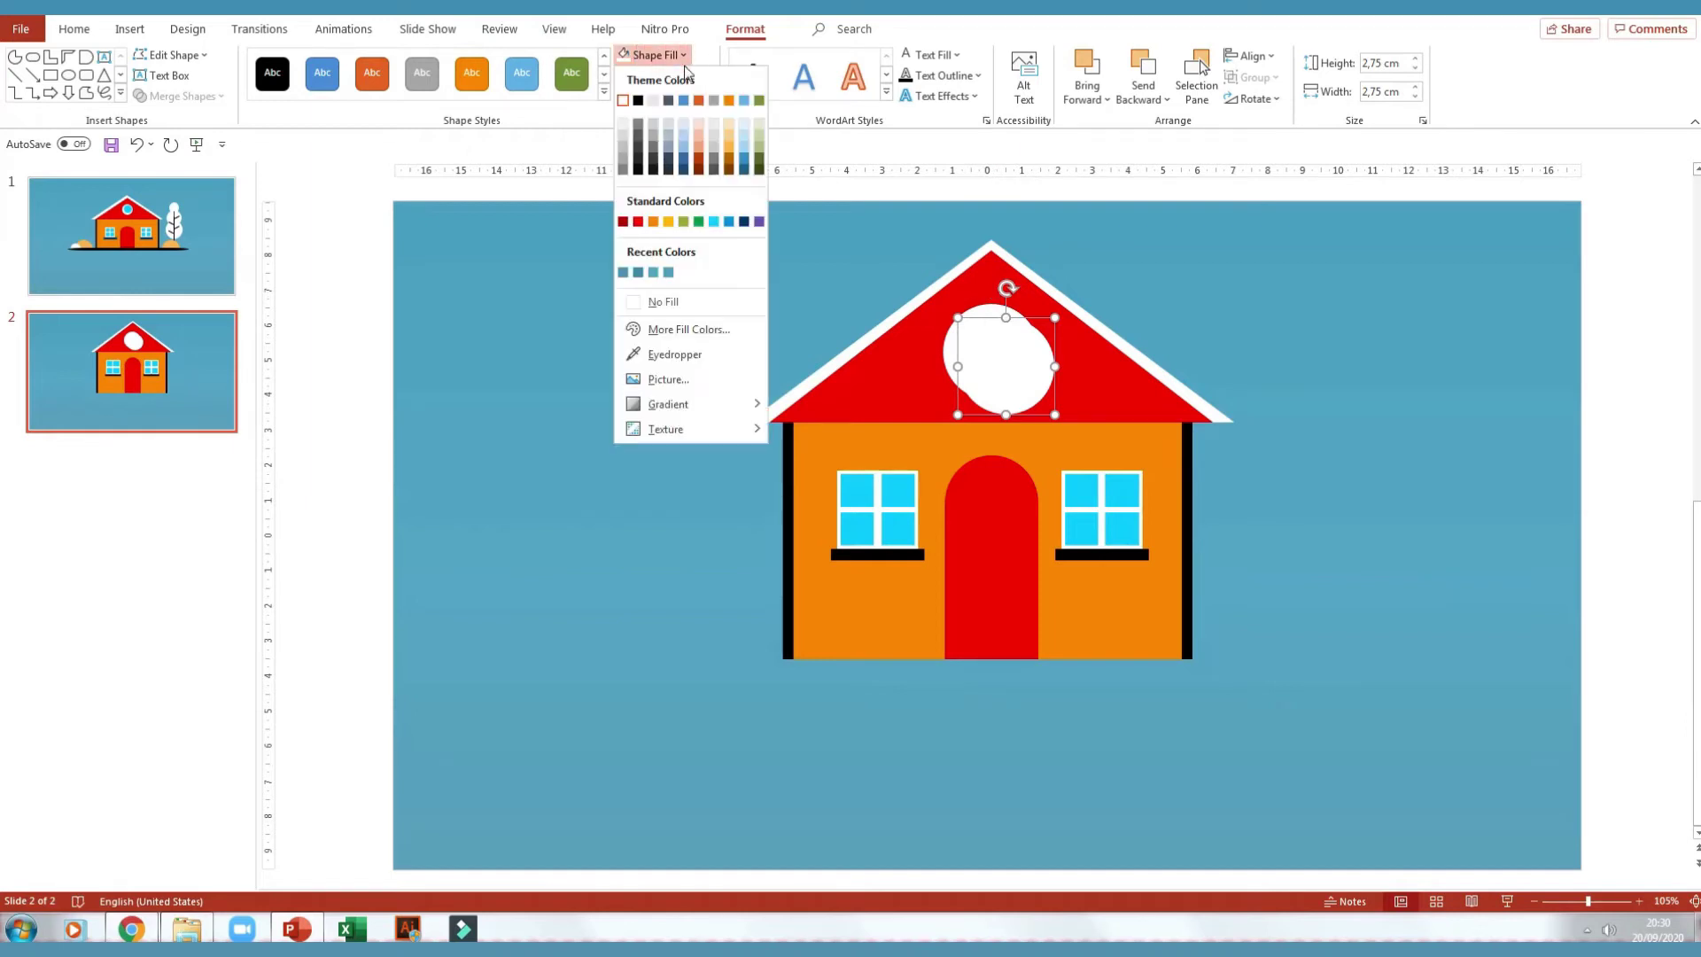
pyautogui.click(714, 221)
pyautogui.moveTo(1054, 414)
pyautogui.mouseDown()
pyautogui.moveTo(993, 362)
pyautogui.moveTo(1039, 305)
pyautogui.mouseUp()
pyautogui.moveTo(993, 362); pyautogui.dragTo(999, 359)
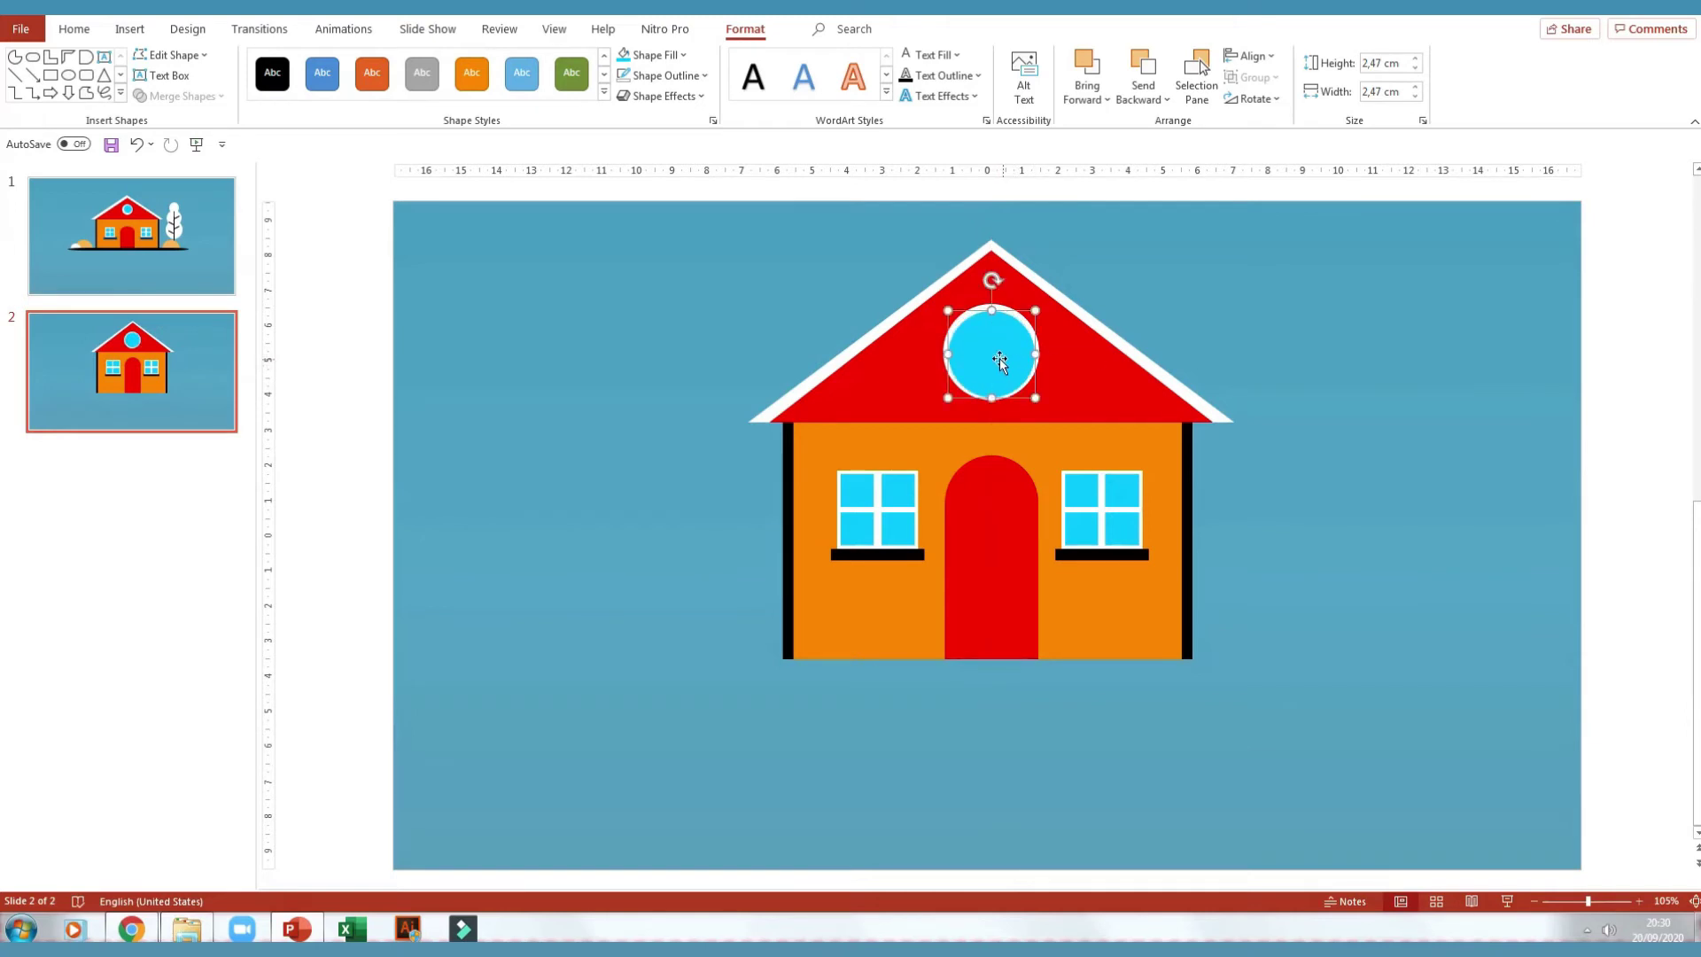
pyautogui.click(1450, 337)
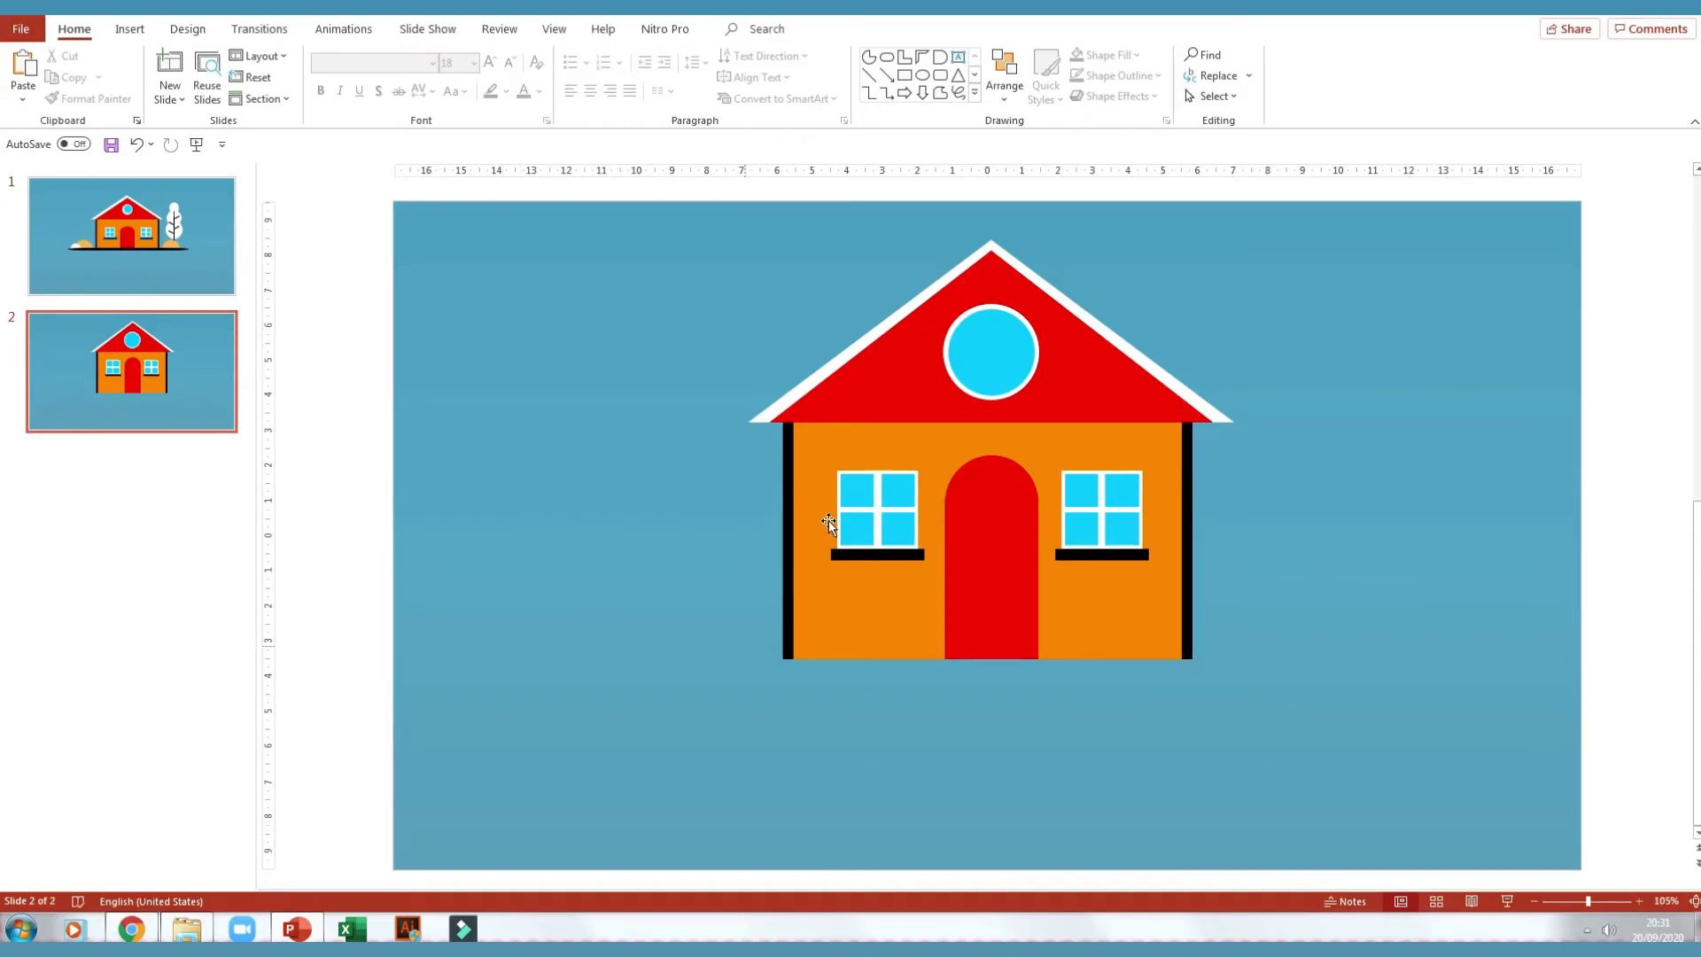
# Draw a long rounded bar, make it thinner and position it beneath the house
pyautogui.click(943, 78)
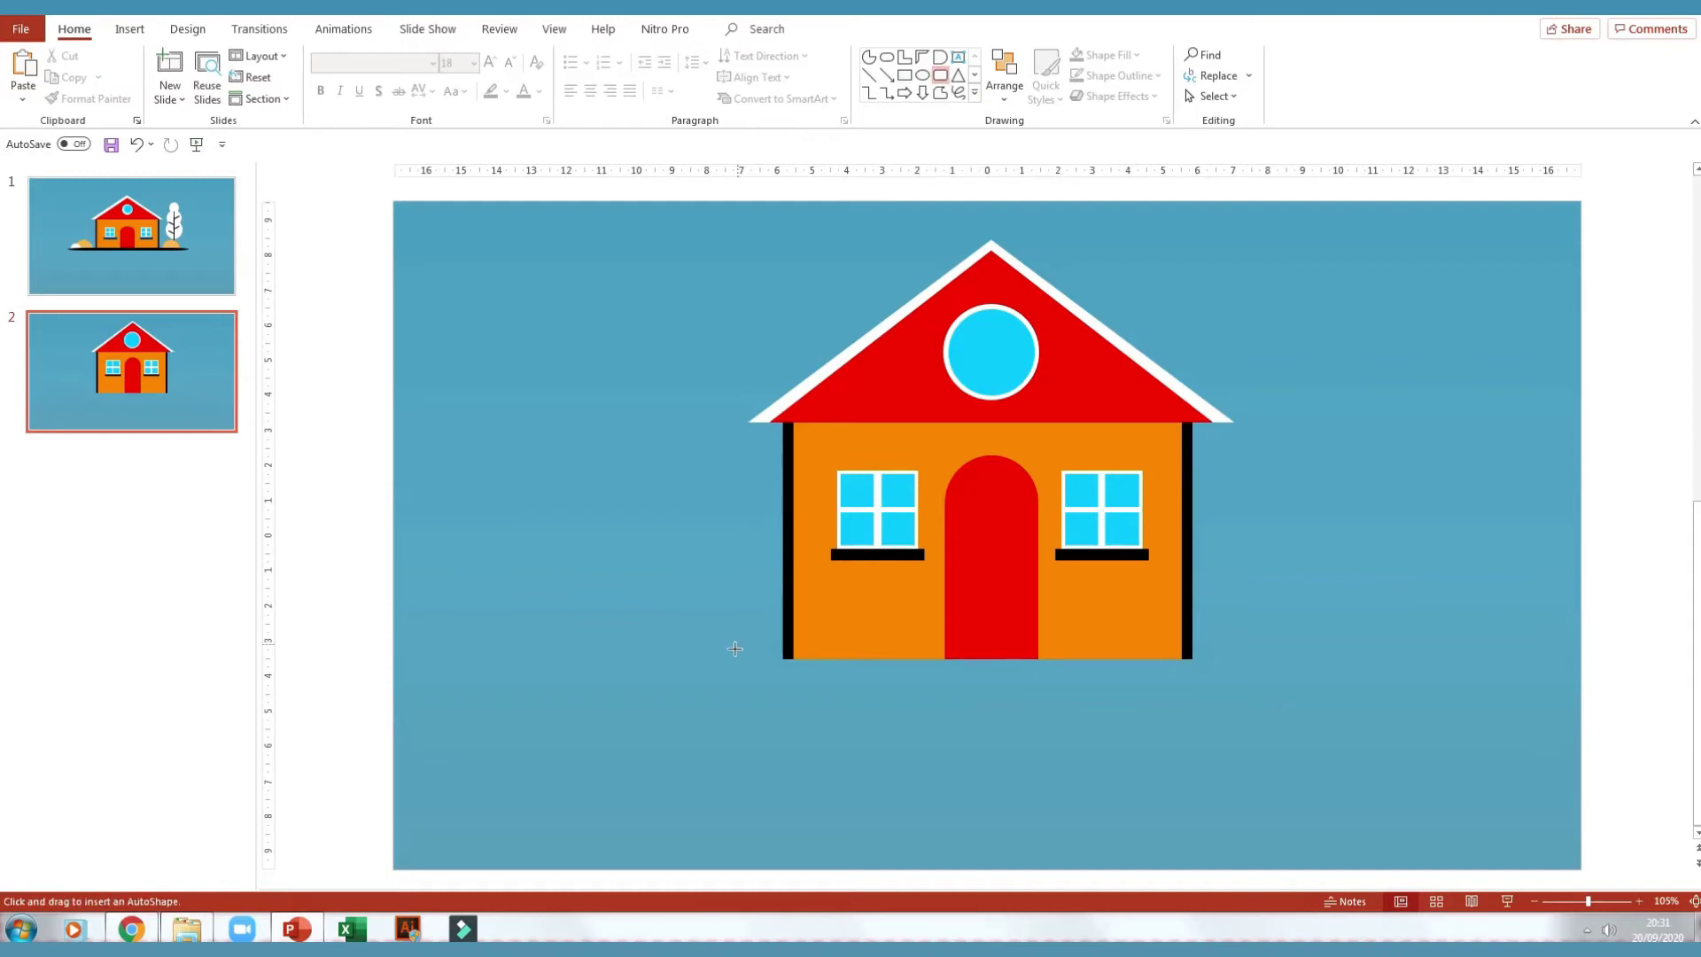
pyautogui.moveTo(569, 652); pyautogui.dragTo(1498, 704)
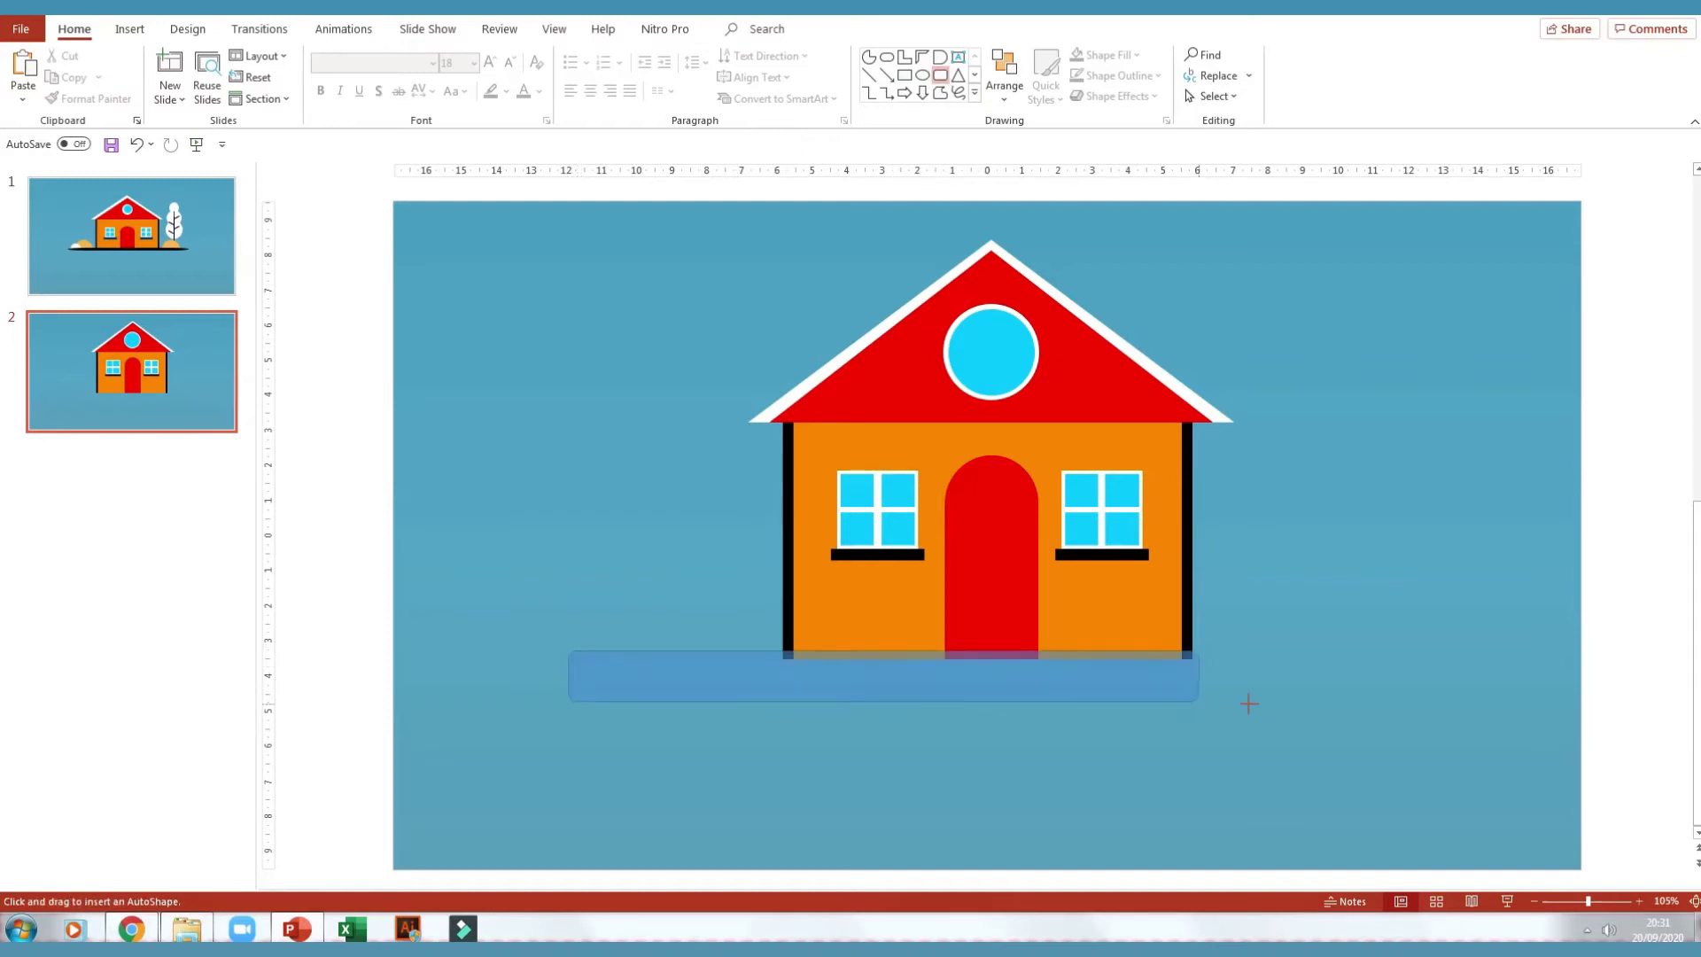
pyautogui.moveTo(1067, 695); pyautogui.dragTo(1051, 687)
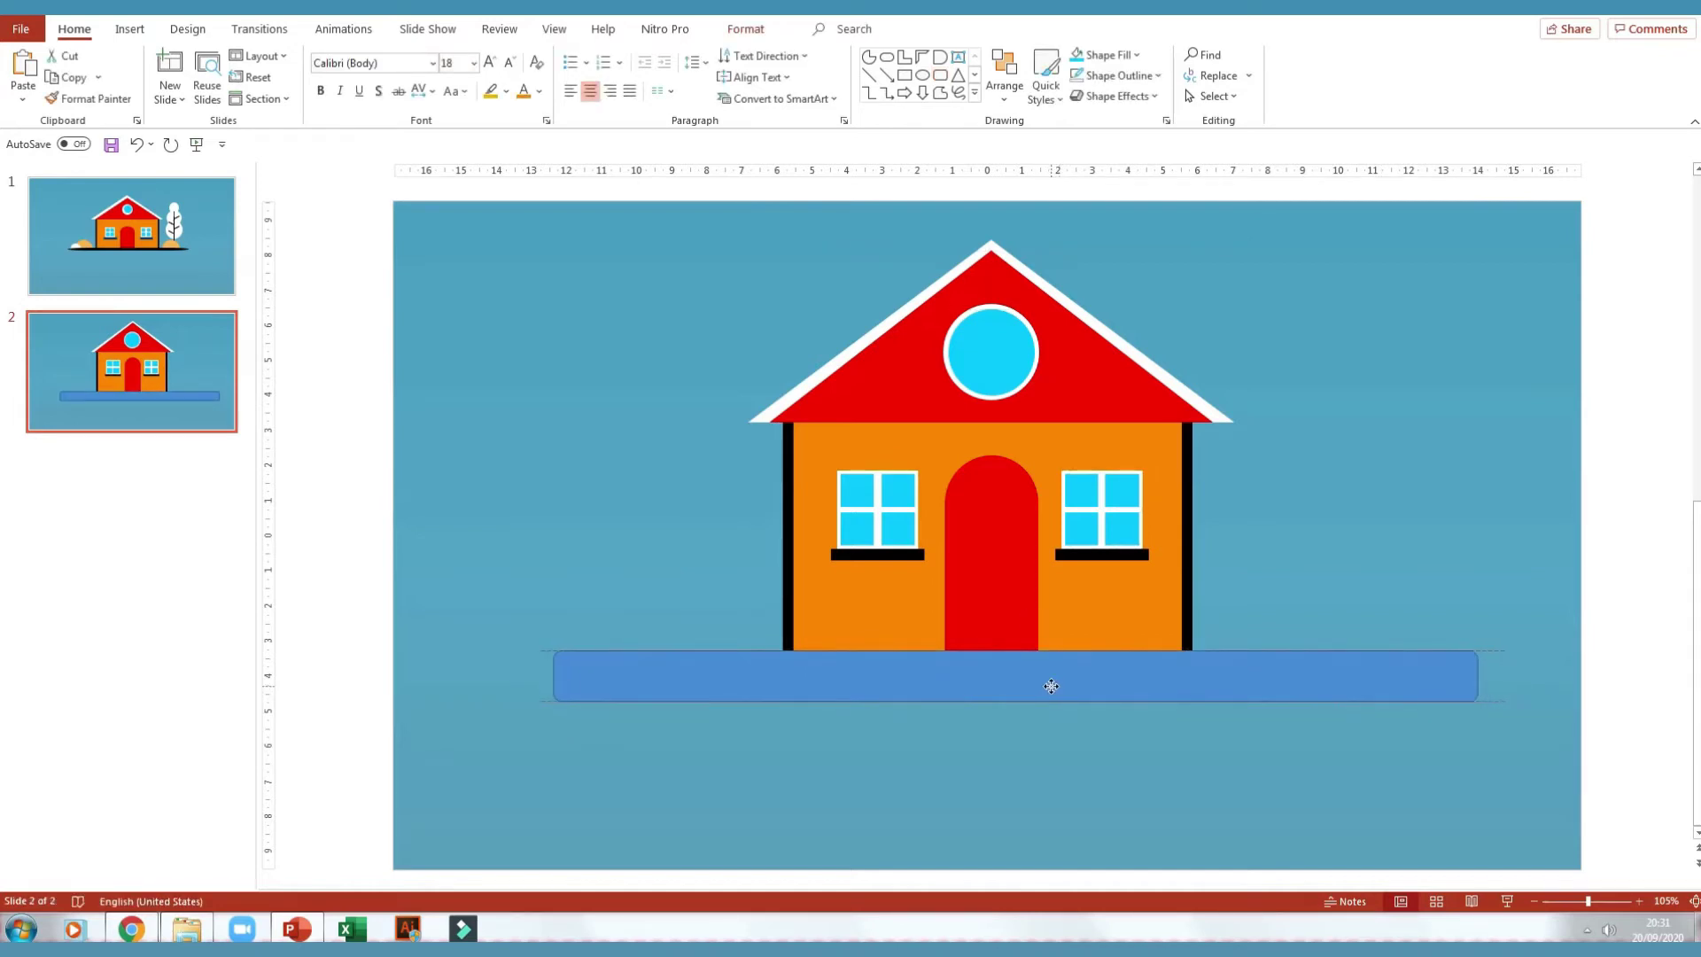
pyautogui.click(587, 570)
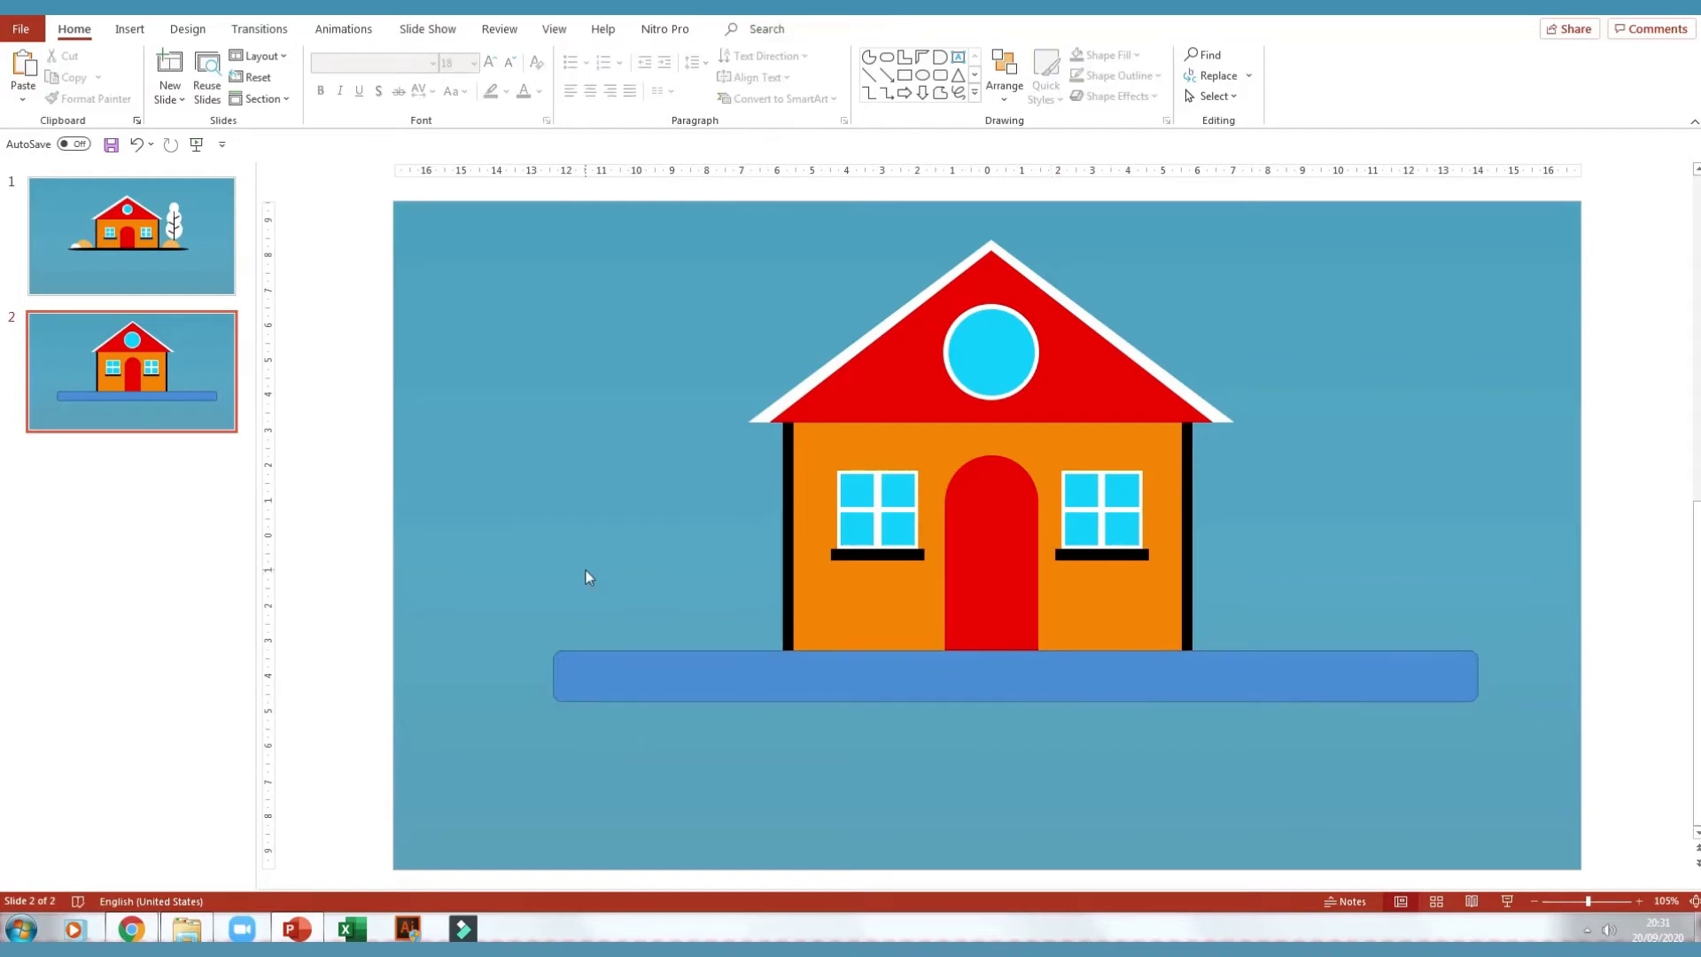
pyautogui.click(949, 683)
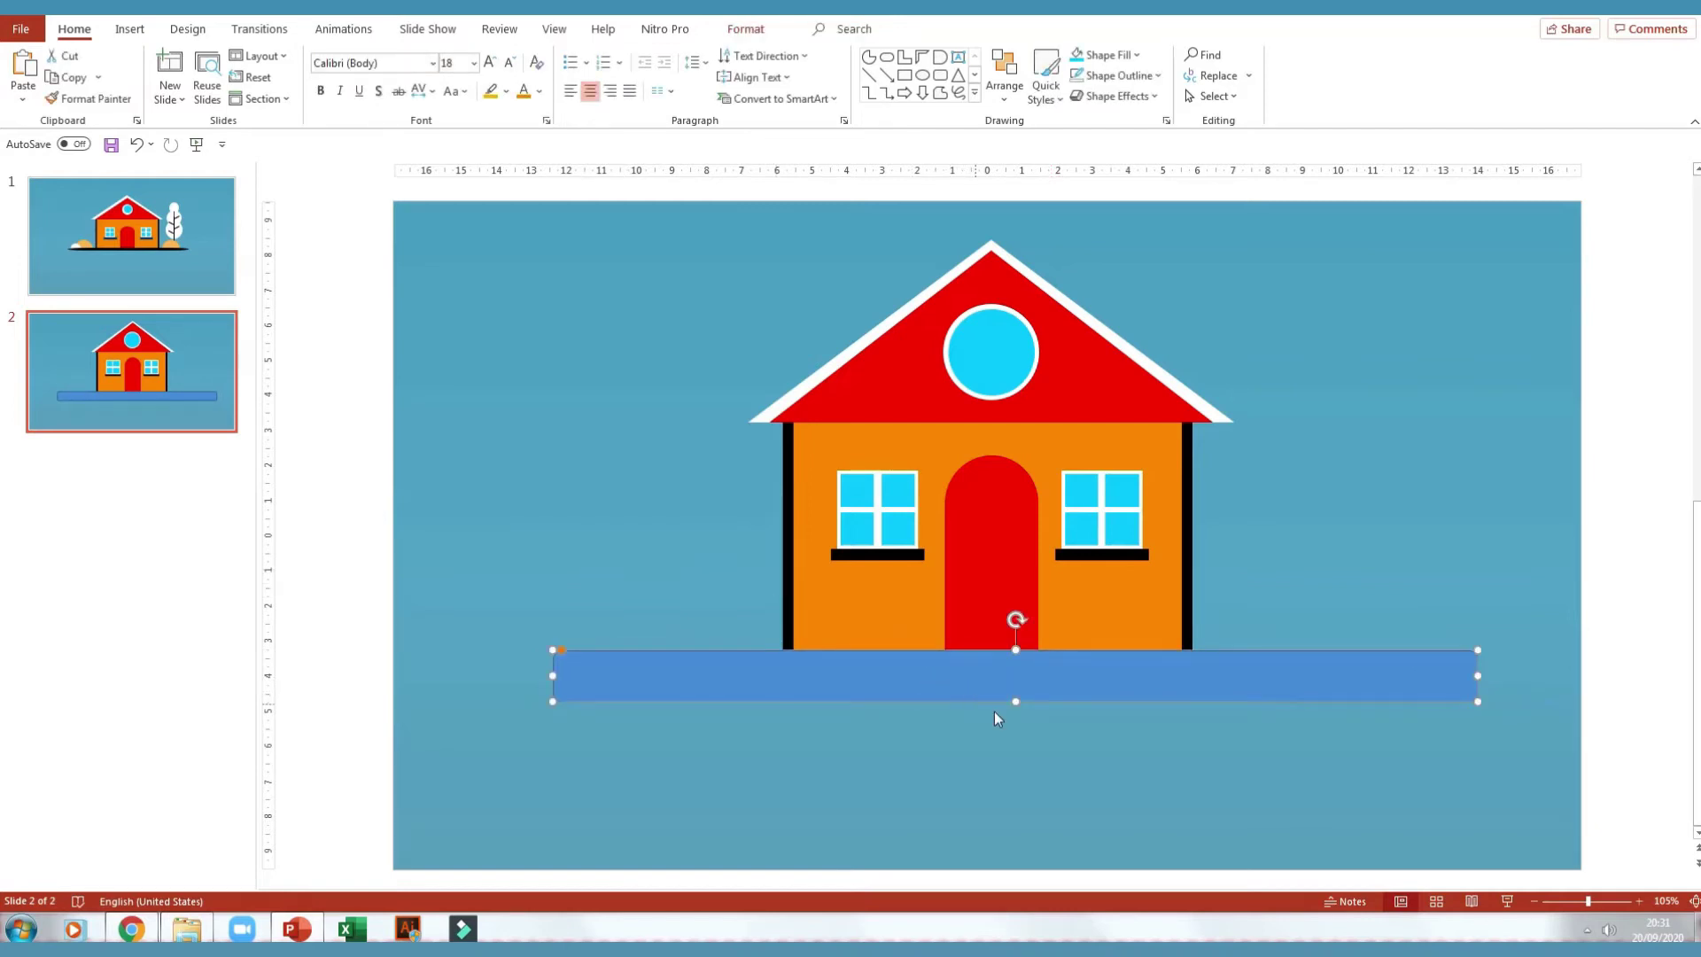
pyautogui.moveTo(552, 671); pyautogui.dragTo(589, 652)
pyautogui.moveTo(1018, 701); pyautogui.dragTo(1019, 672)
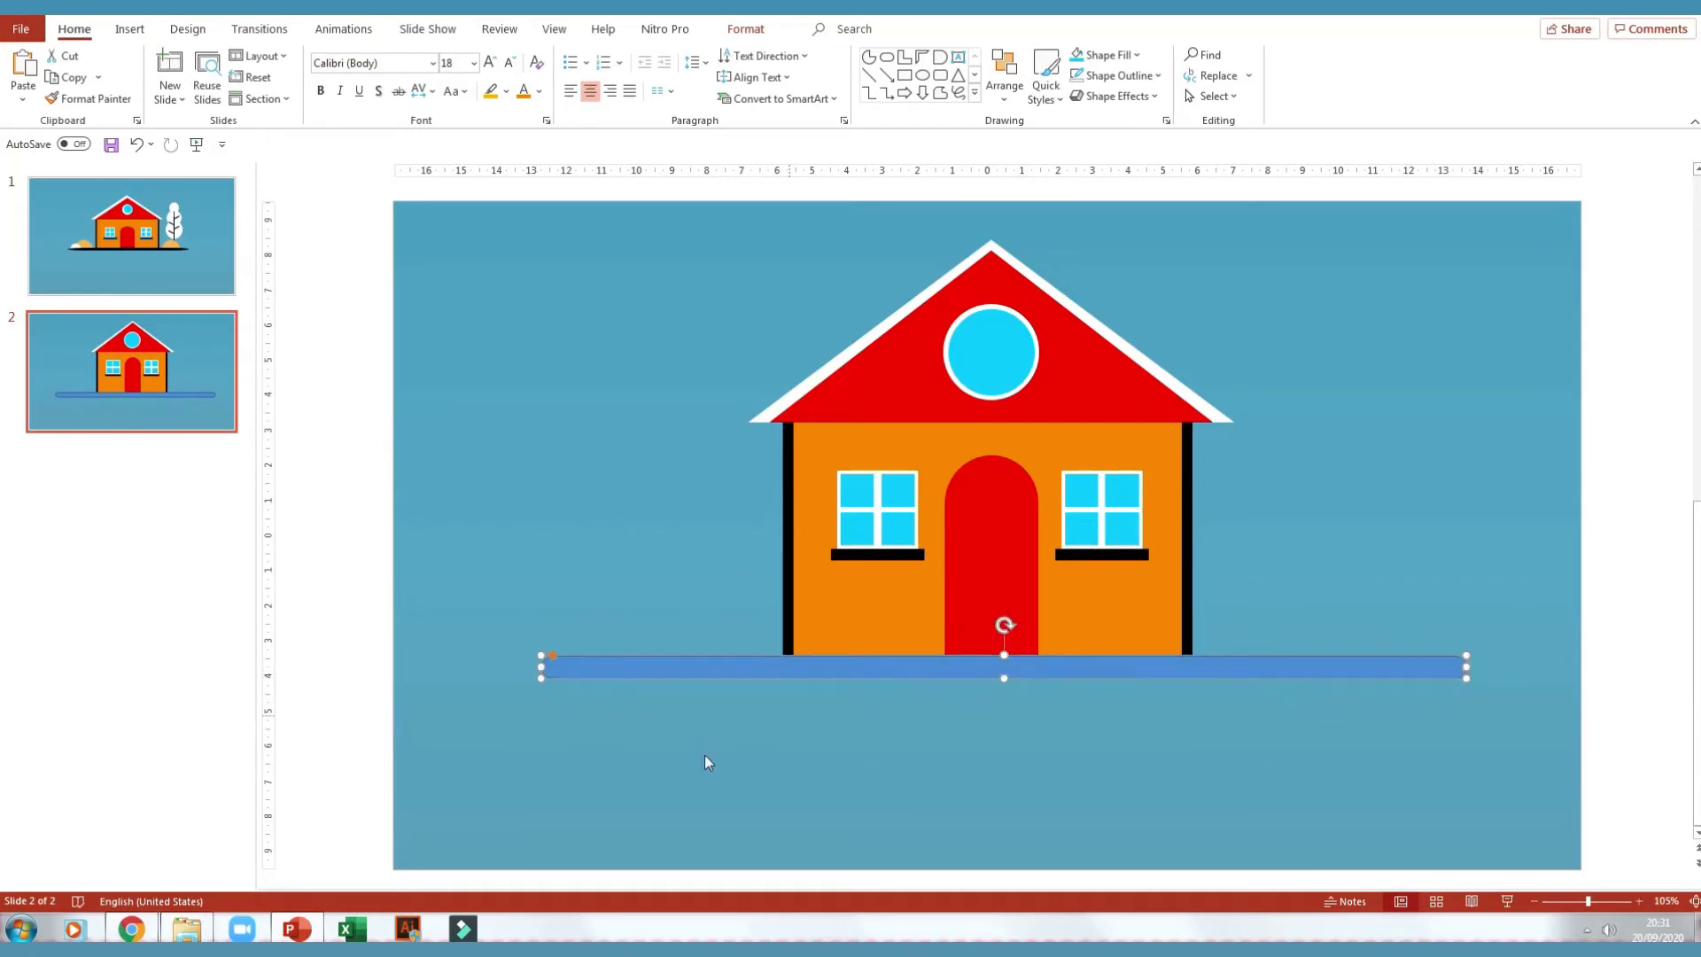
pyautogui.moveTo(1003, 675); pyautogui.dragTo(1005, 663)
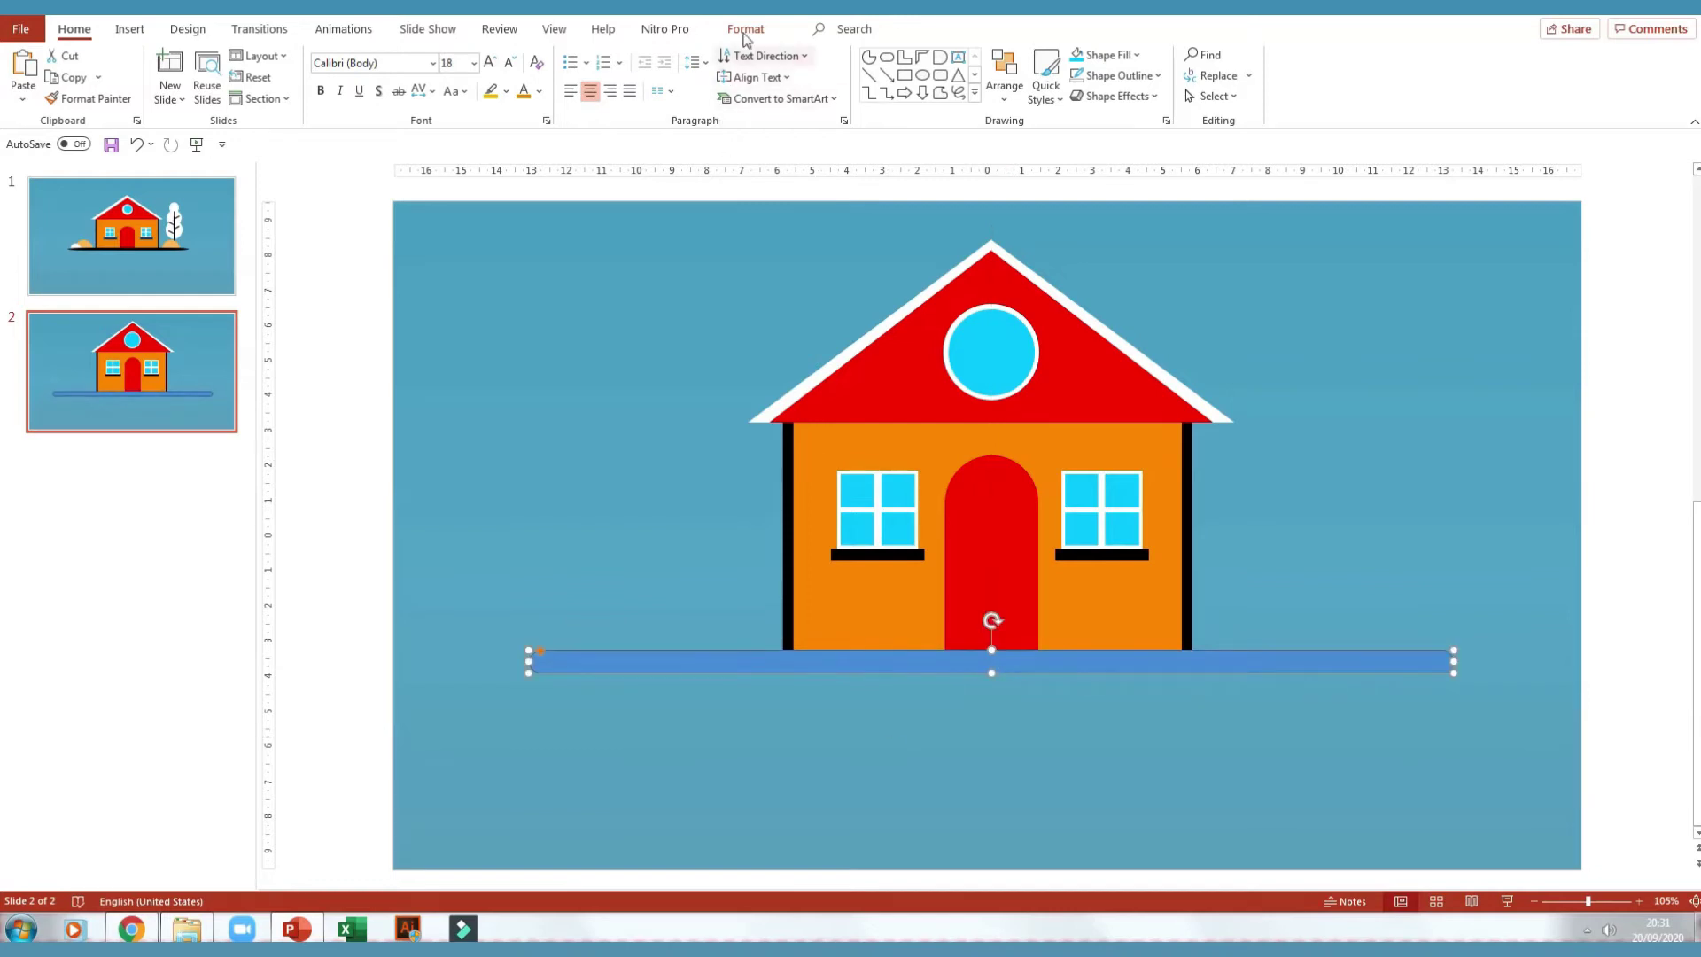
# Give the ground bar no outline and a black fill
pyautogui.click(746, 29)
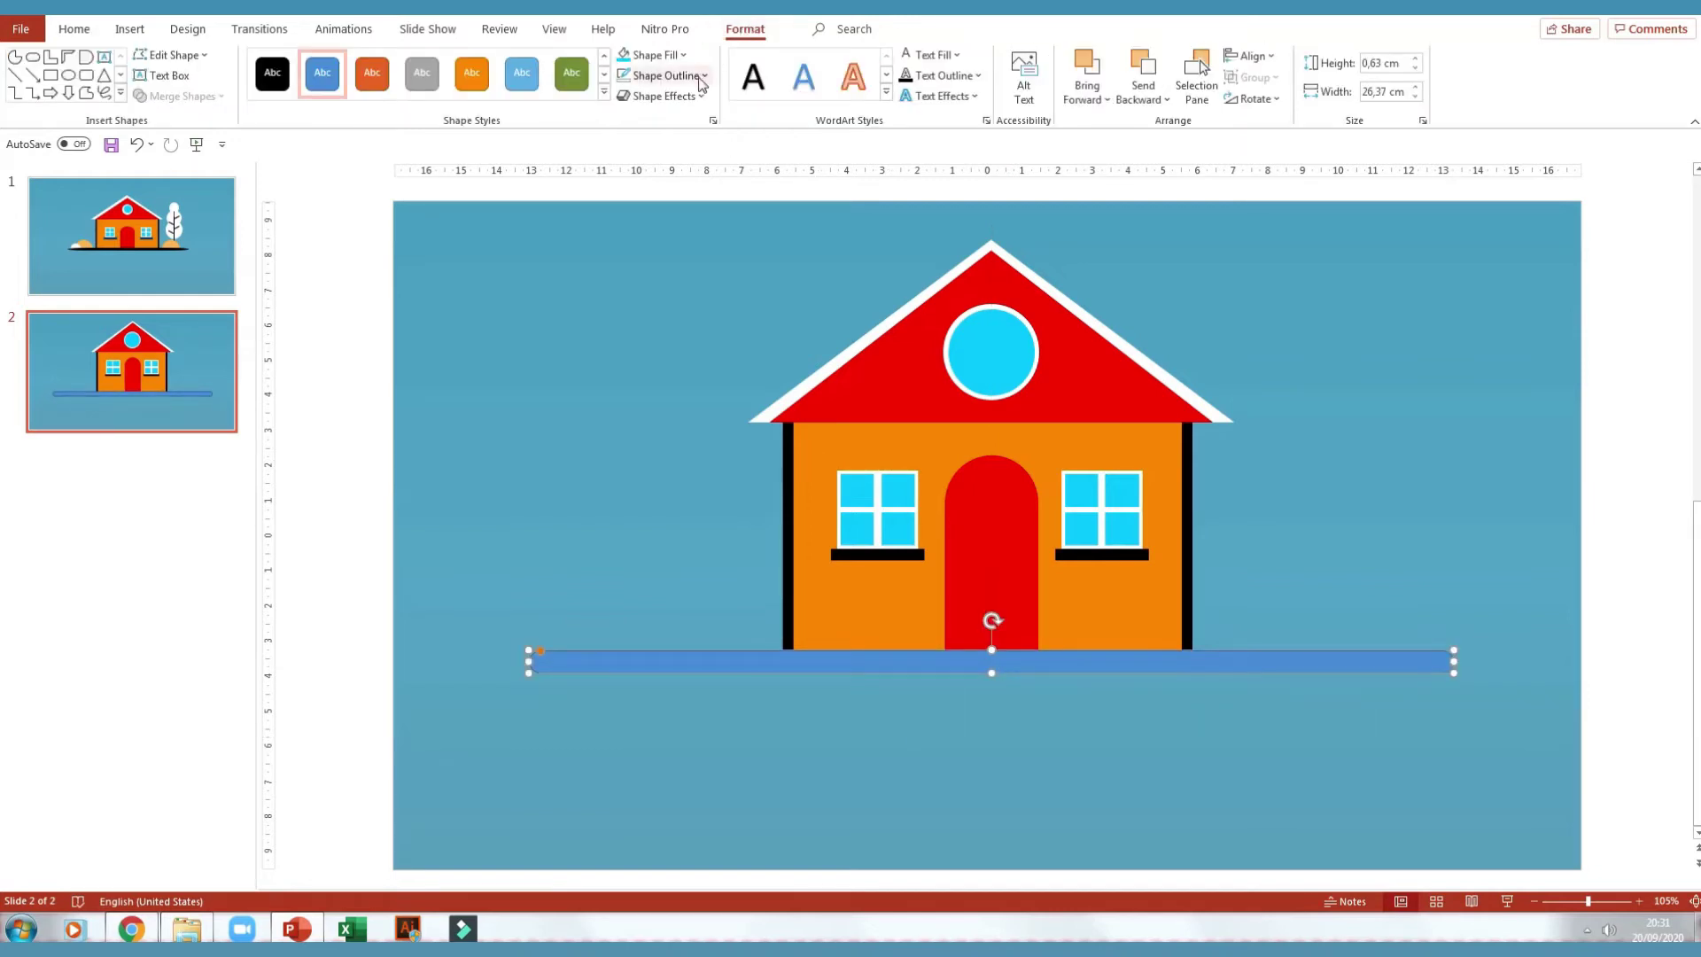
pyautogui.click(665, 75)
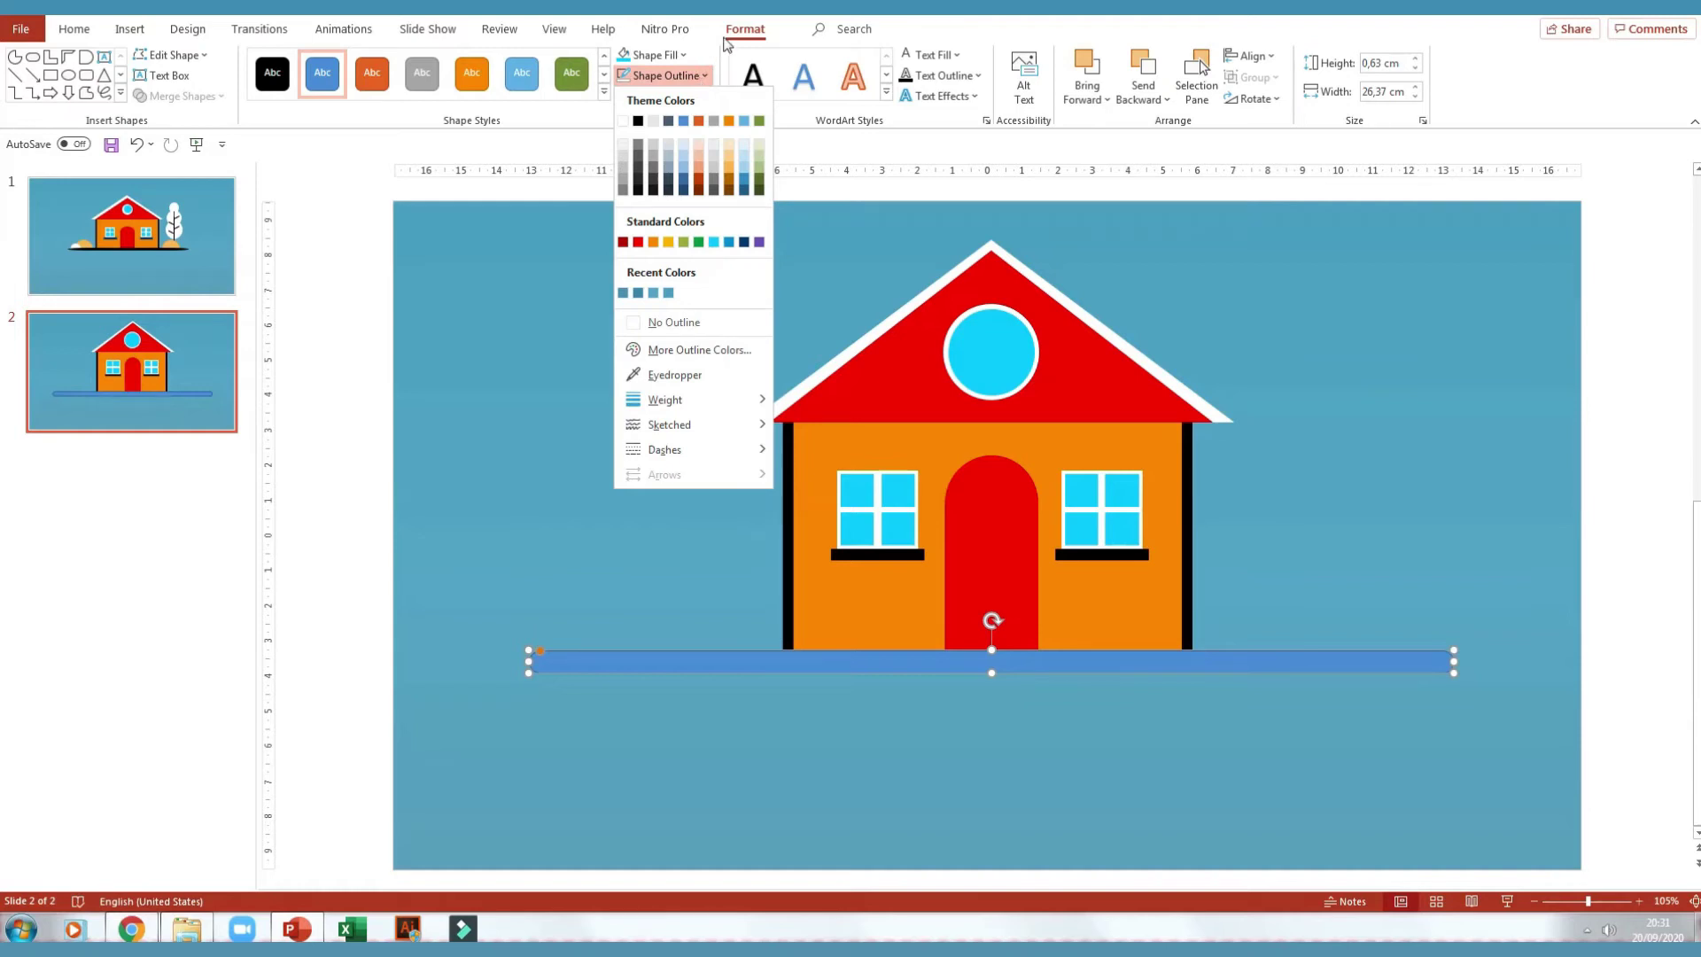
pyautogui.click(634, 323)
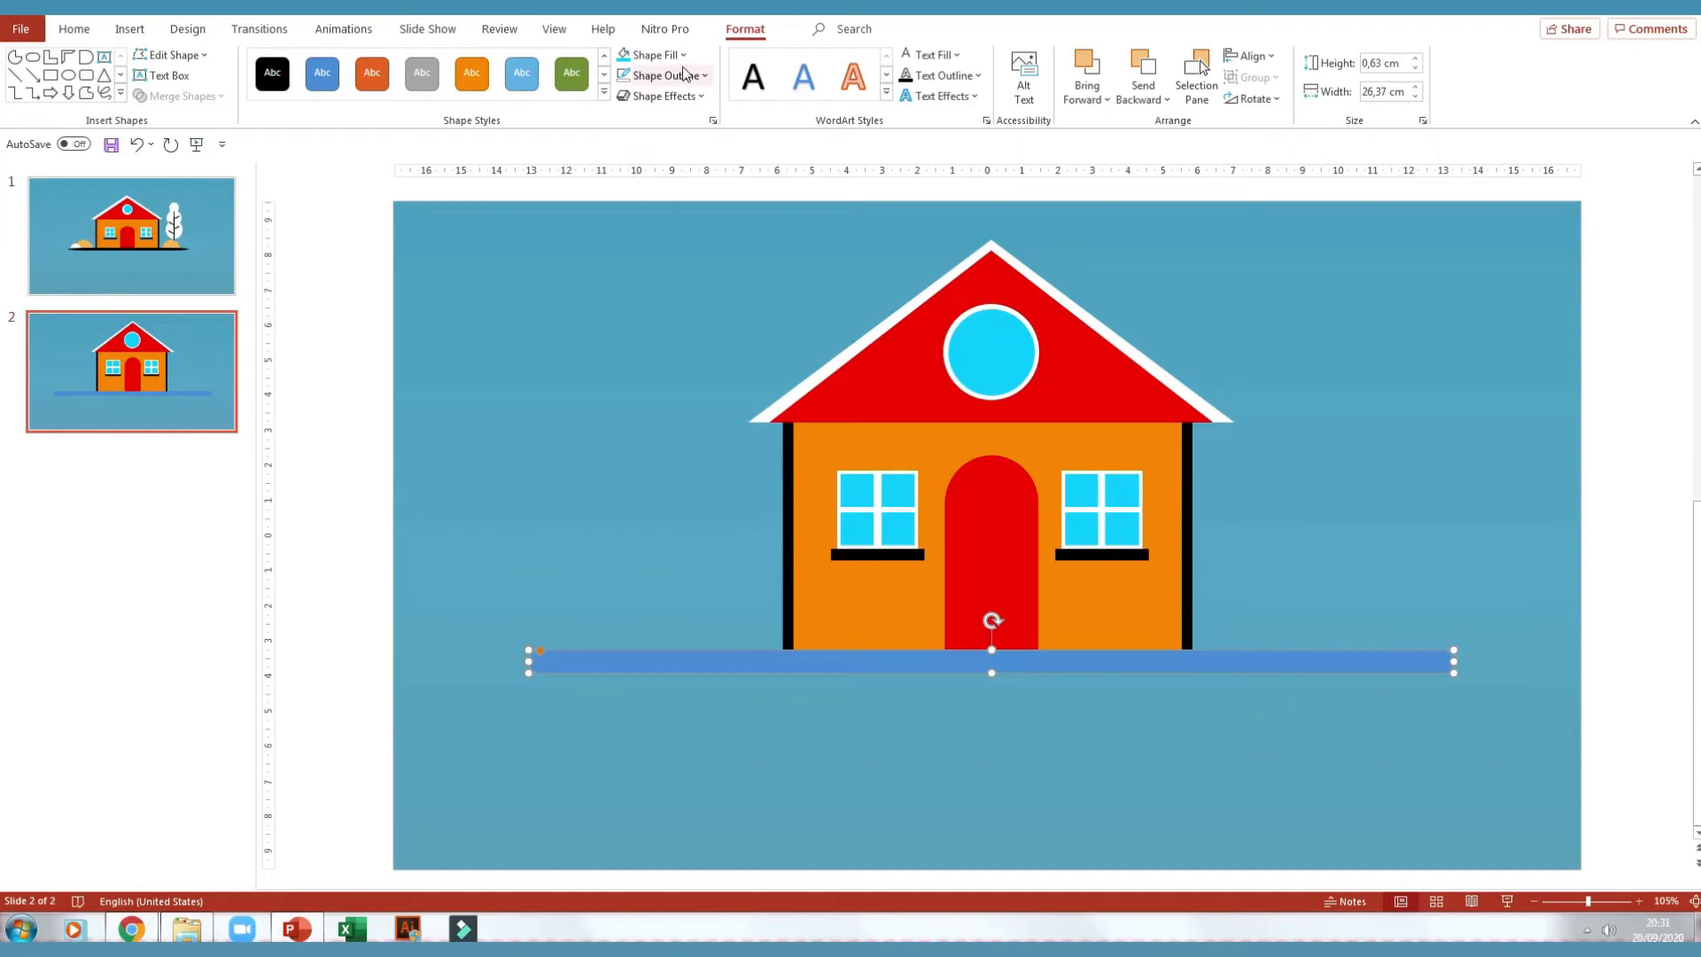
pyautogui.click(656, 54)
pyautogui.click(638, 101)
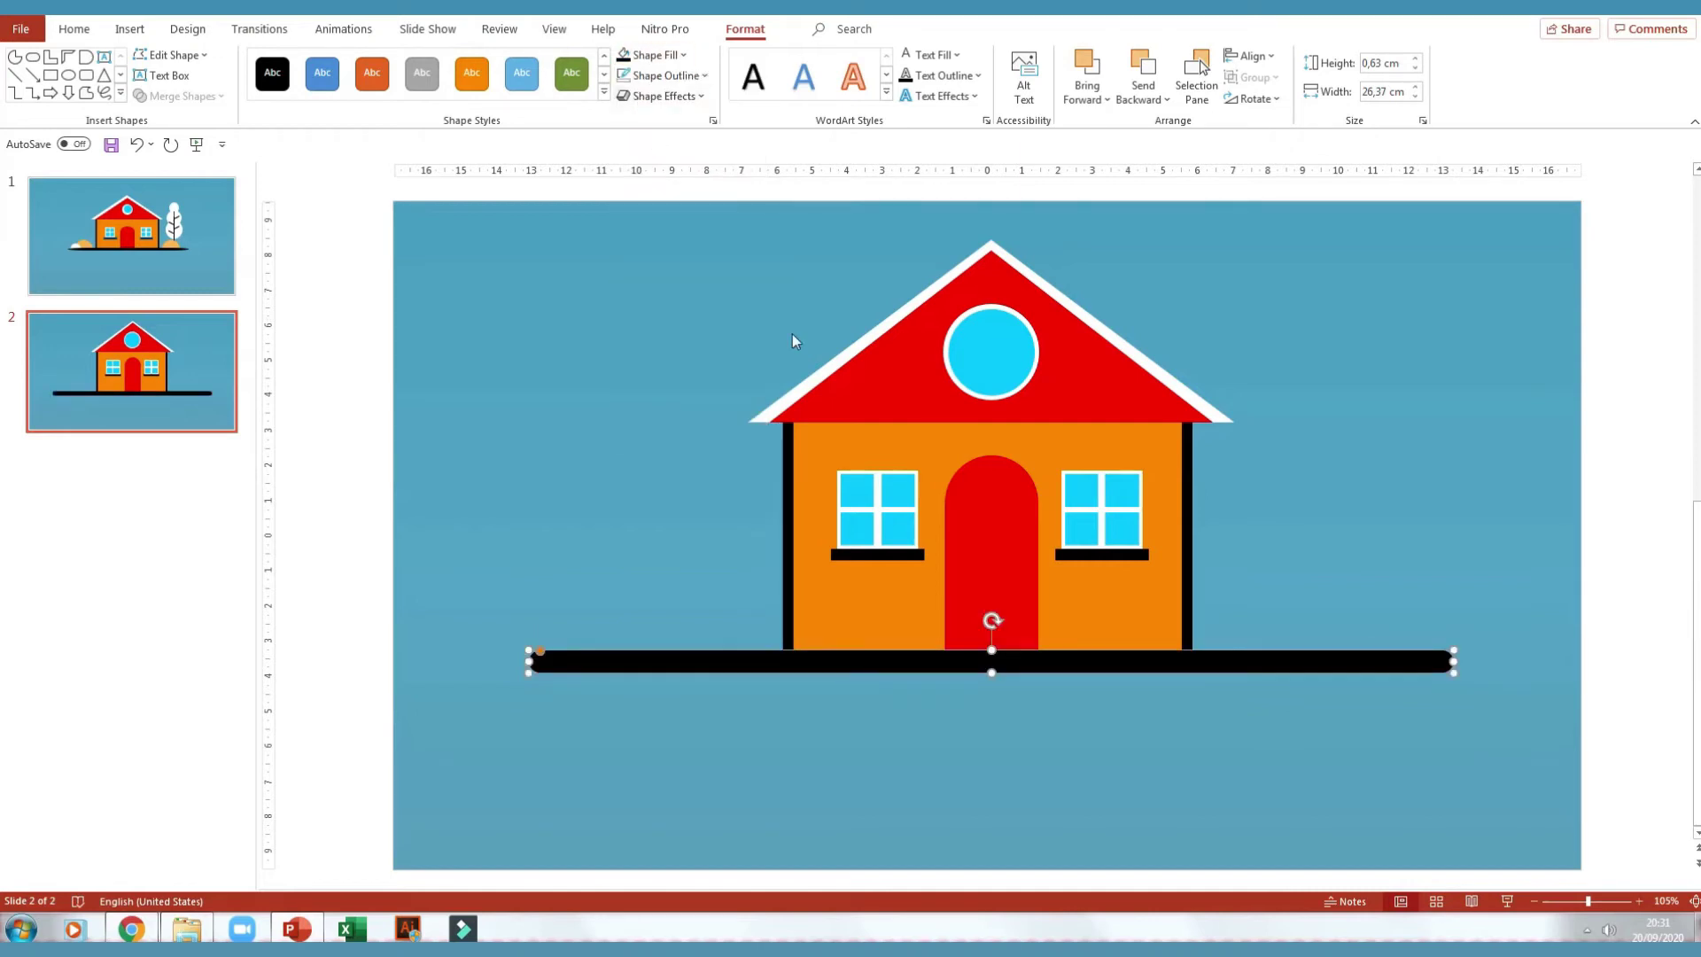
pyautogui.click(990, 739)
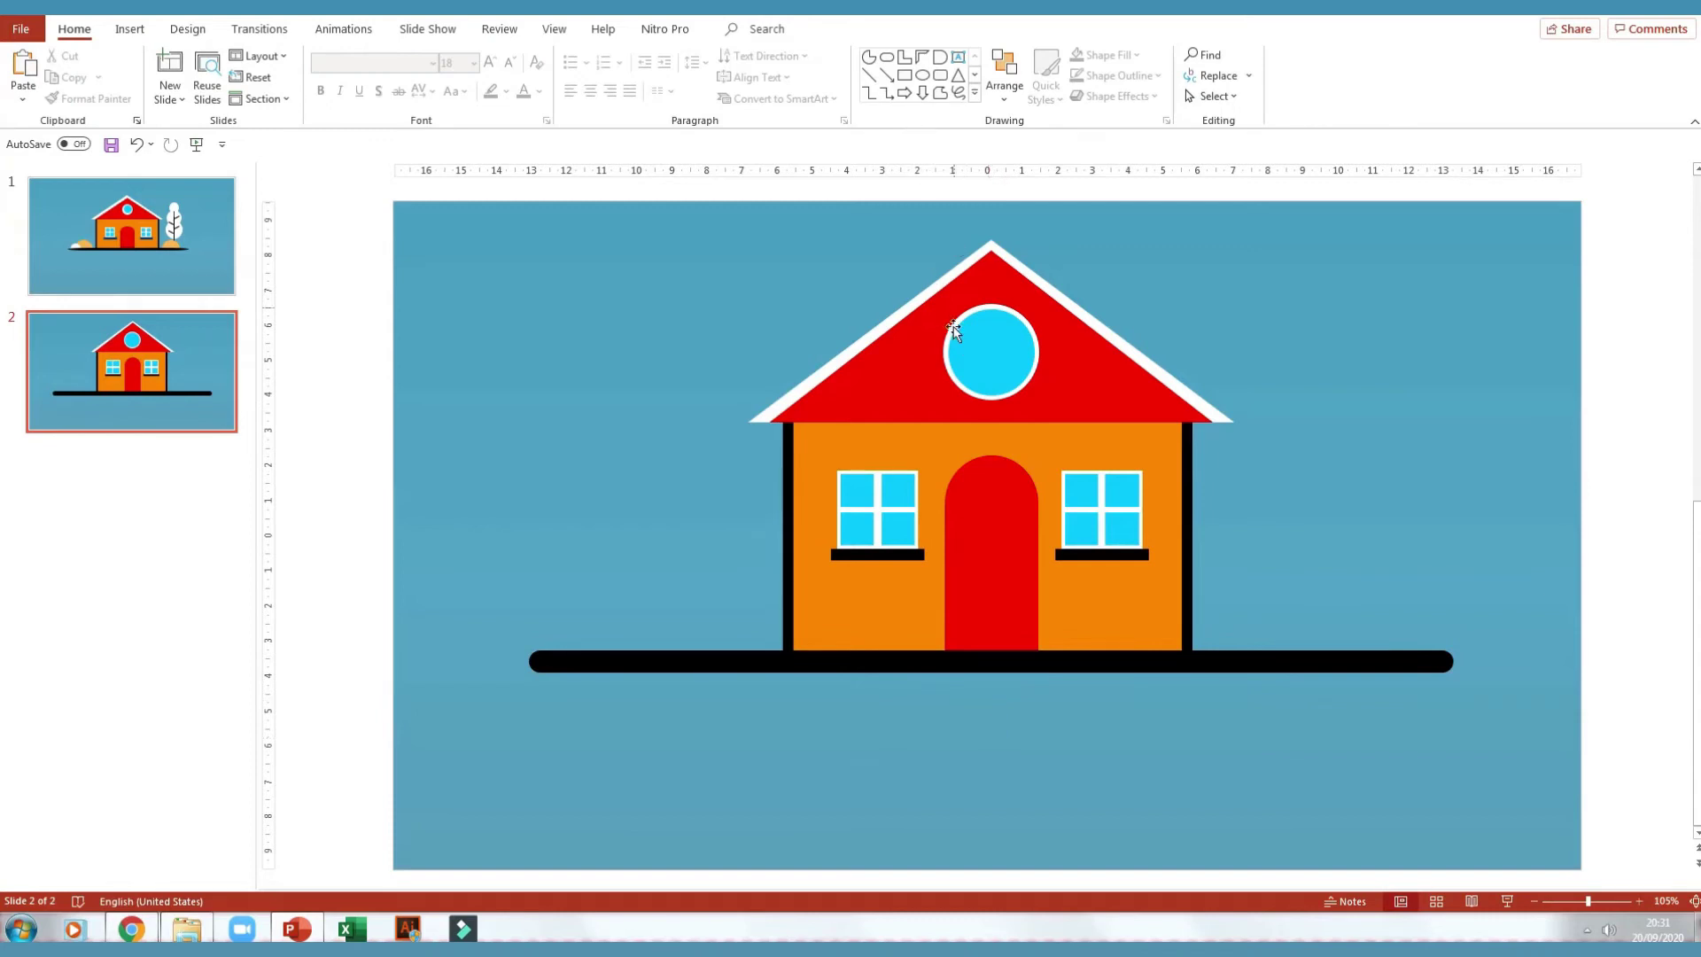
# Draw a blue circle left of the house and remove its outline
pyautogui.click(922, 75)
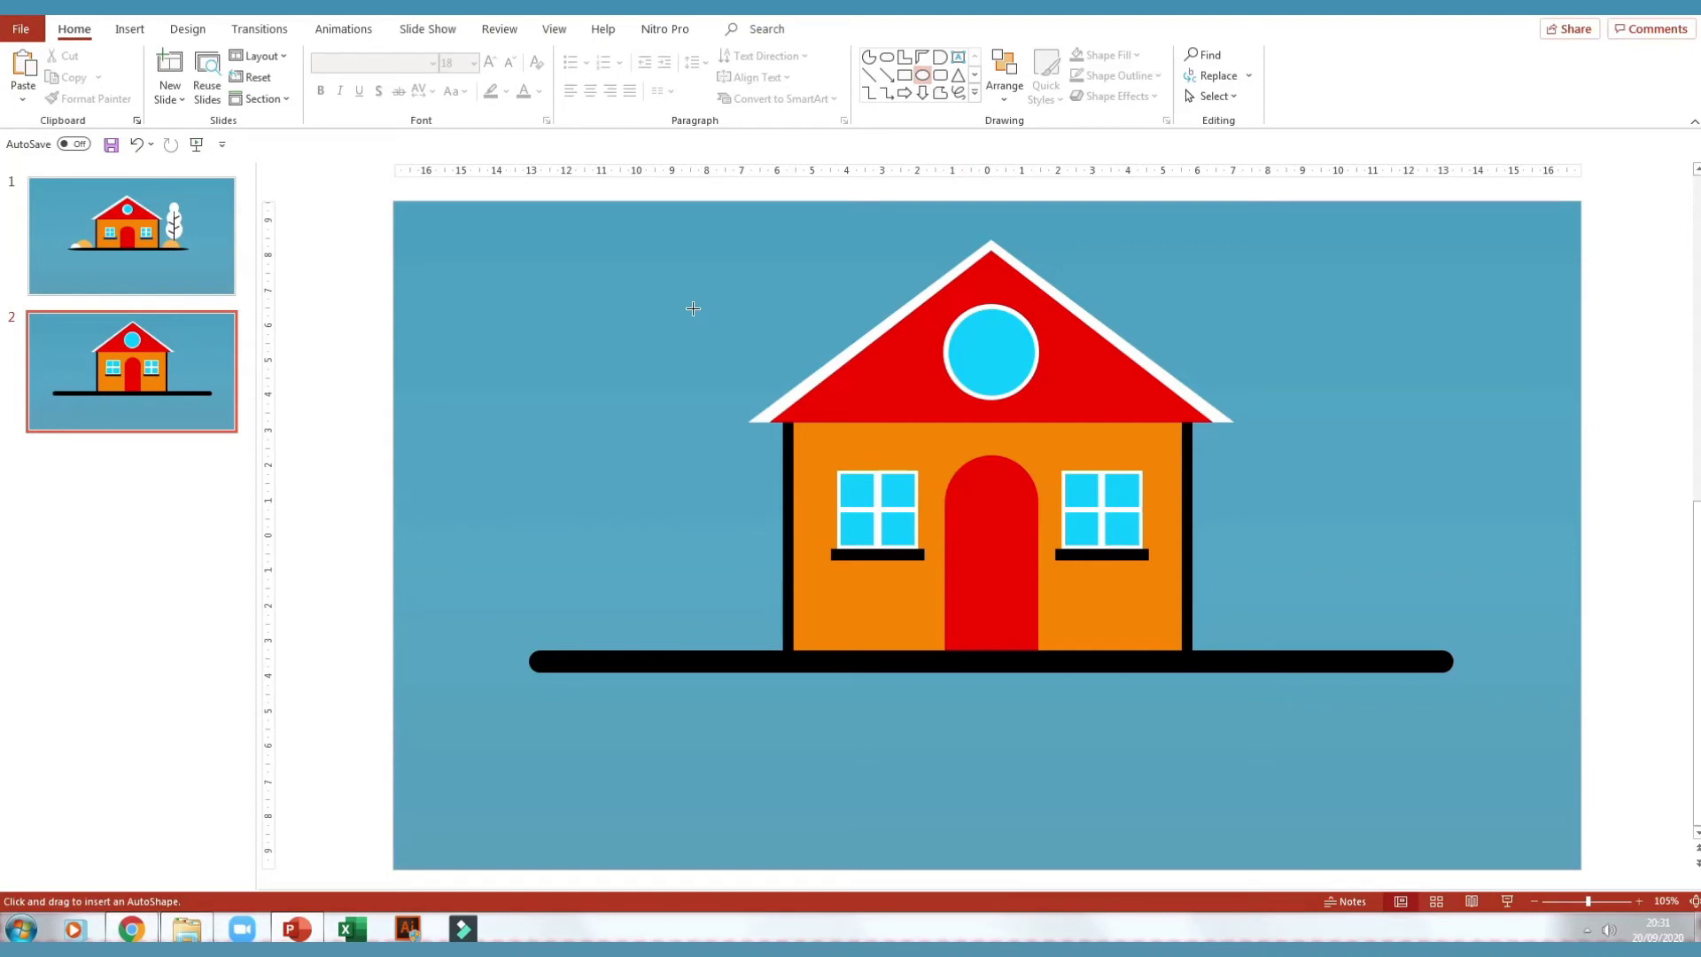
pyautogui.moveTo(496, 362); pyautogui.dragTo(642, 508)
pyautogui.moveTo(578, 438); pyautogui.dragTo(613, 454)
pyautogui.click(762, 31)
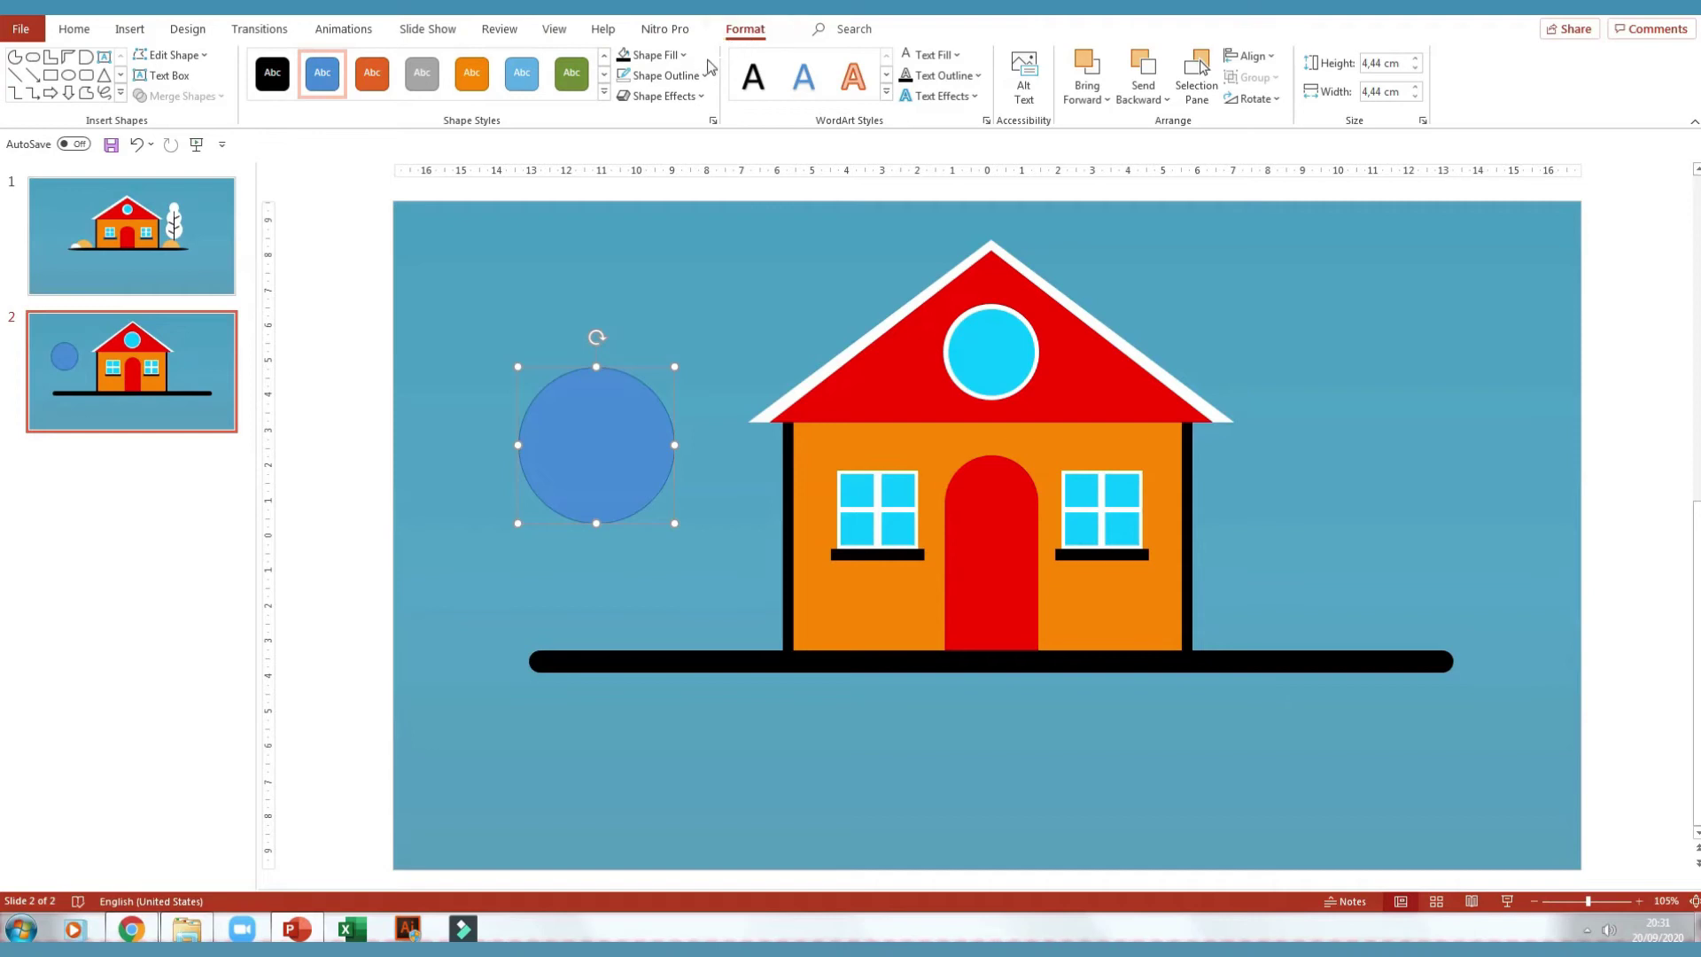
pyautogui.click(667, 76)
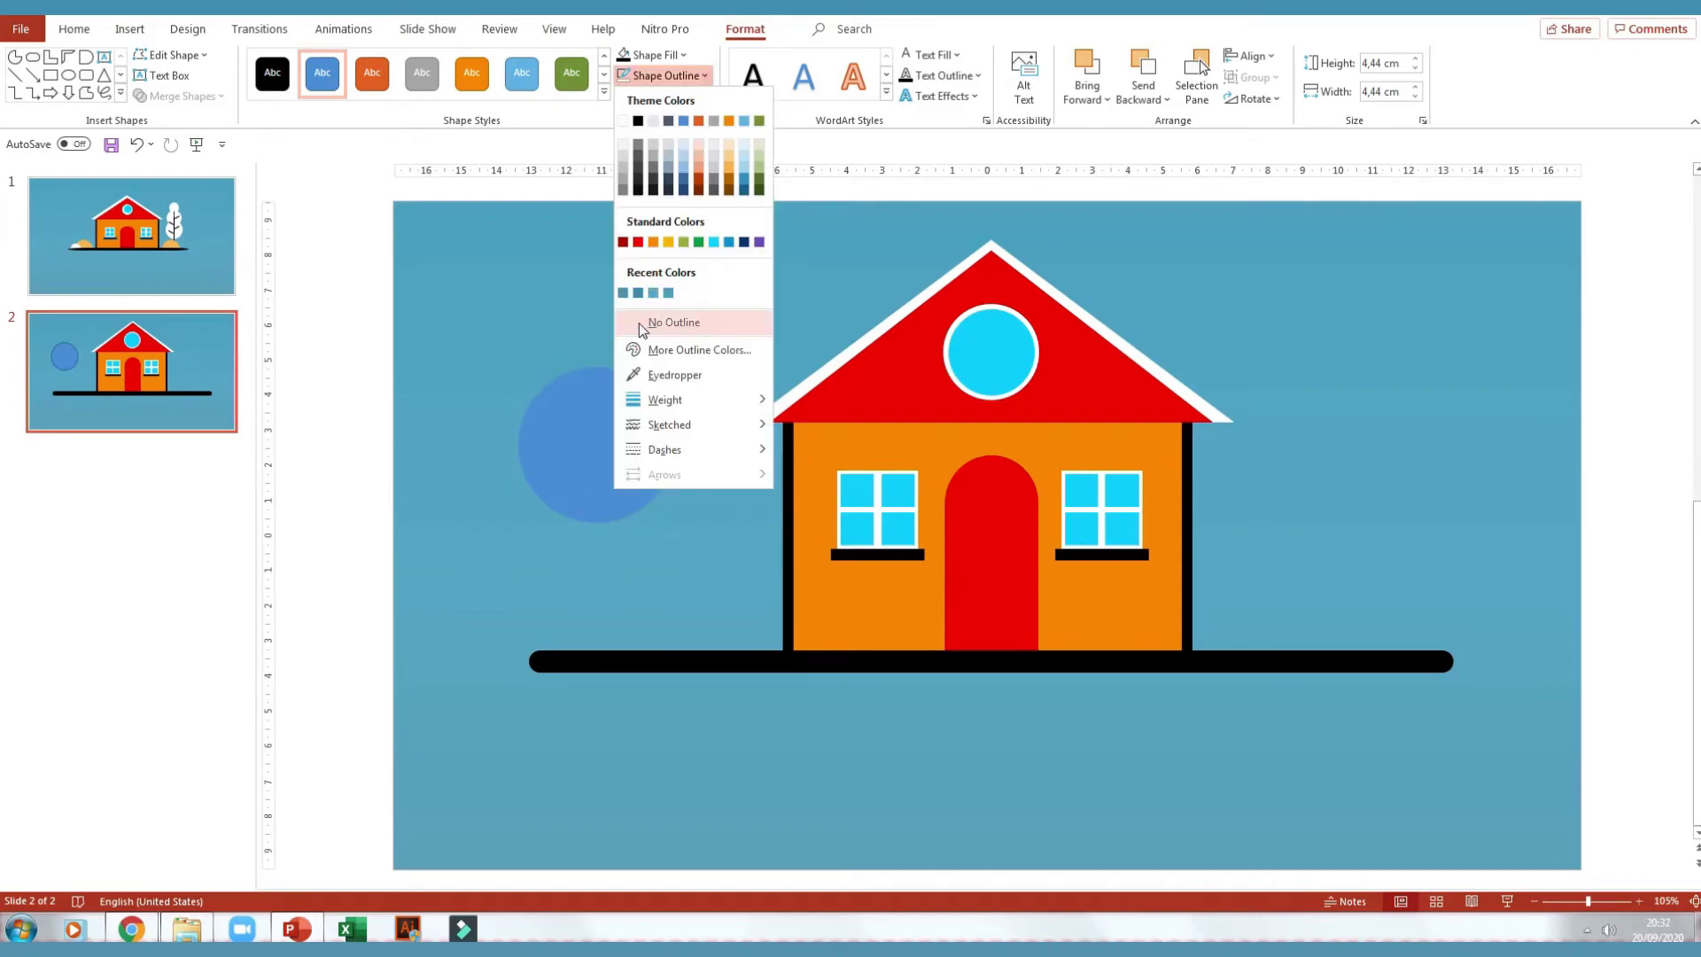
pyautogui.click(544, 312)
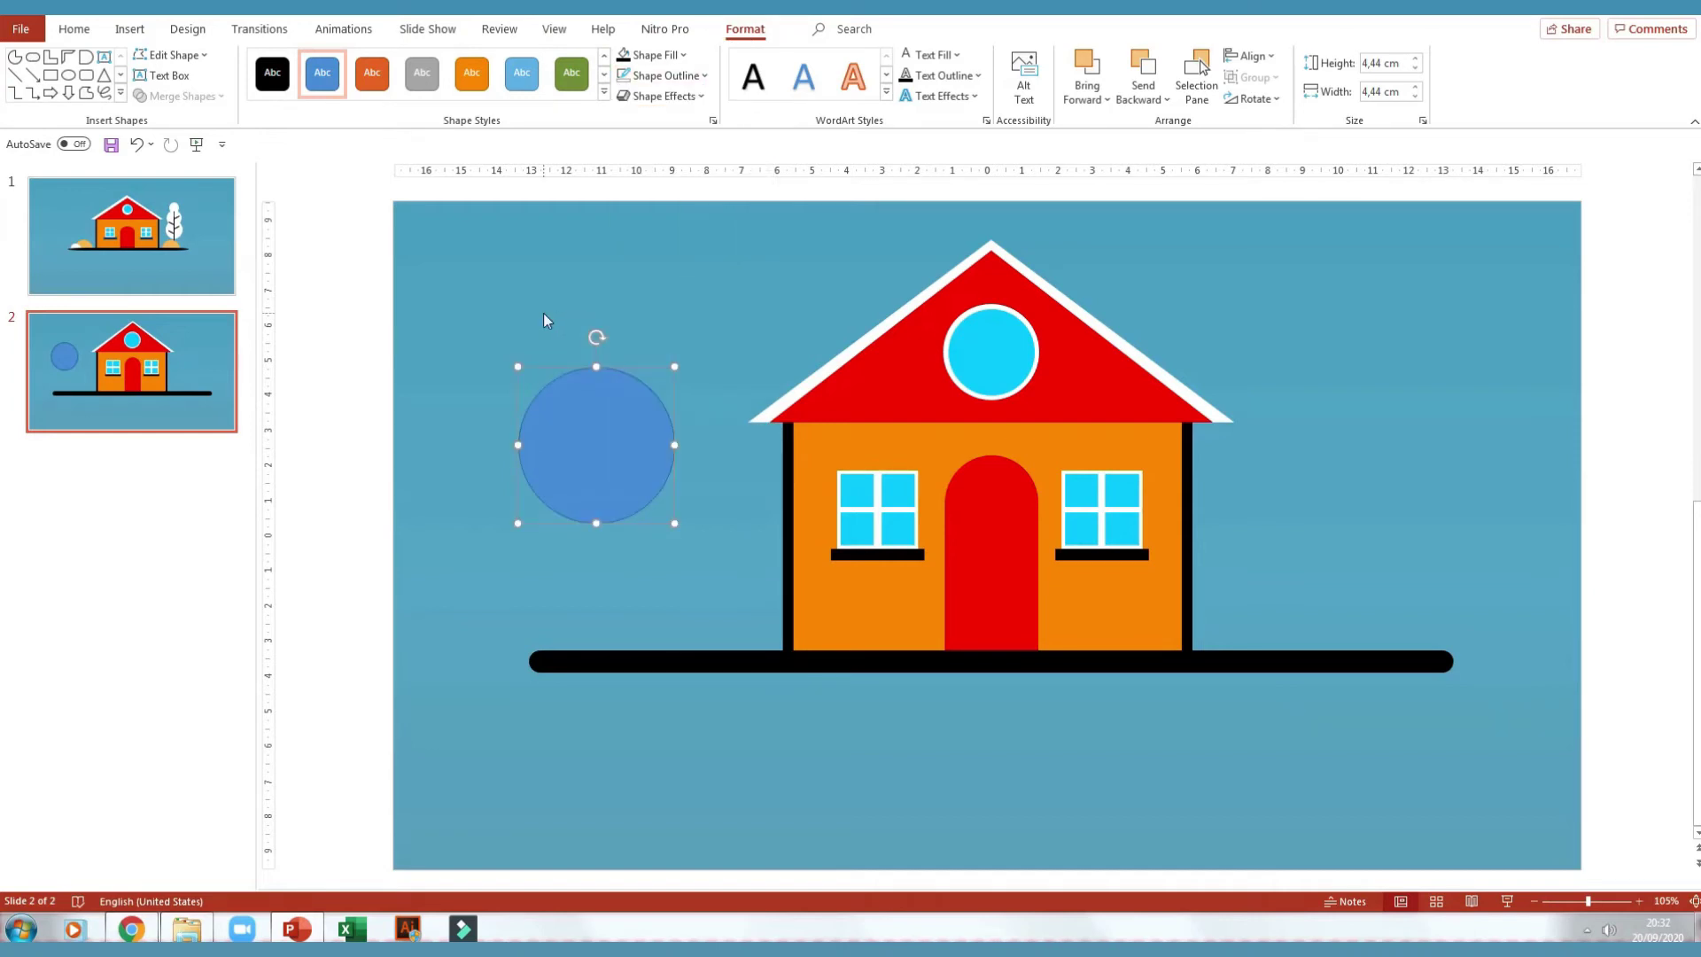
pyautogui.moveTo(596, 448); pyautogui.dragTo(585, 428)
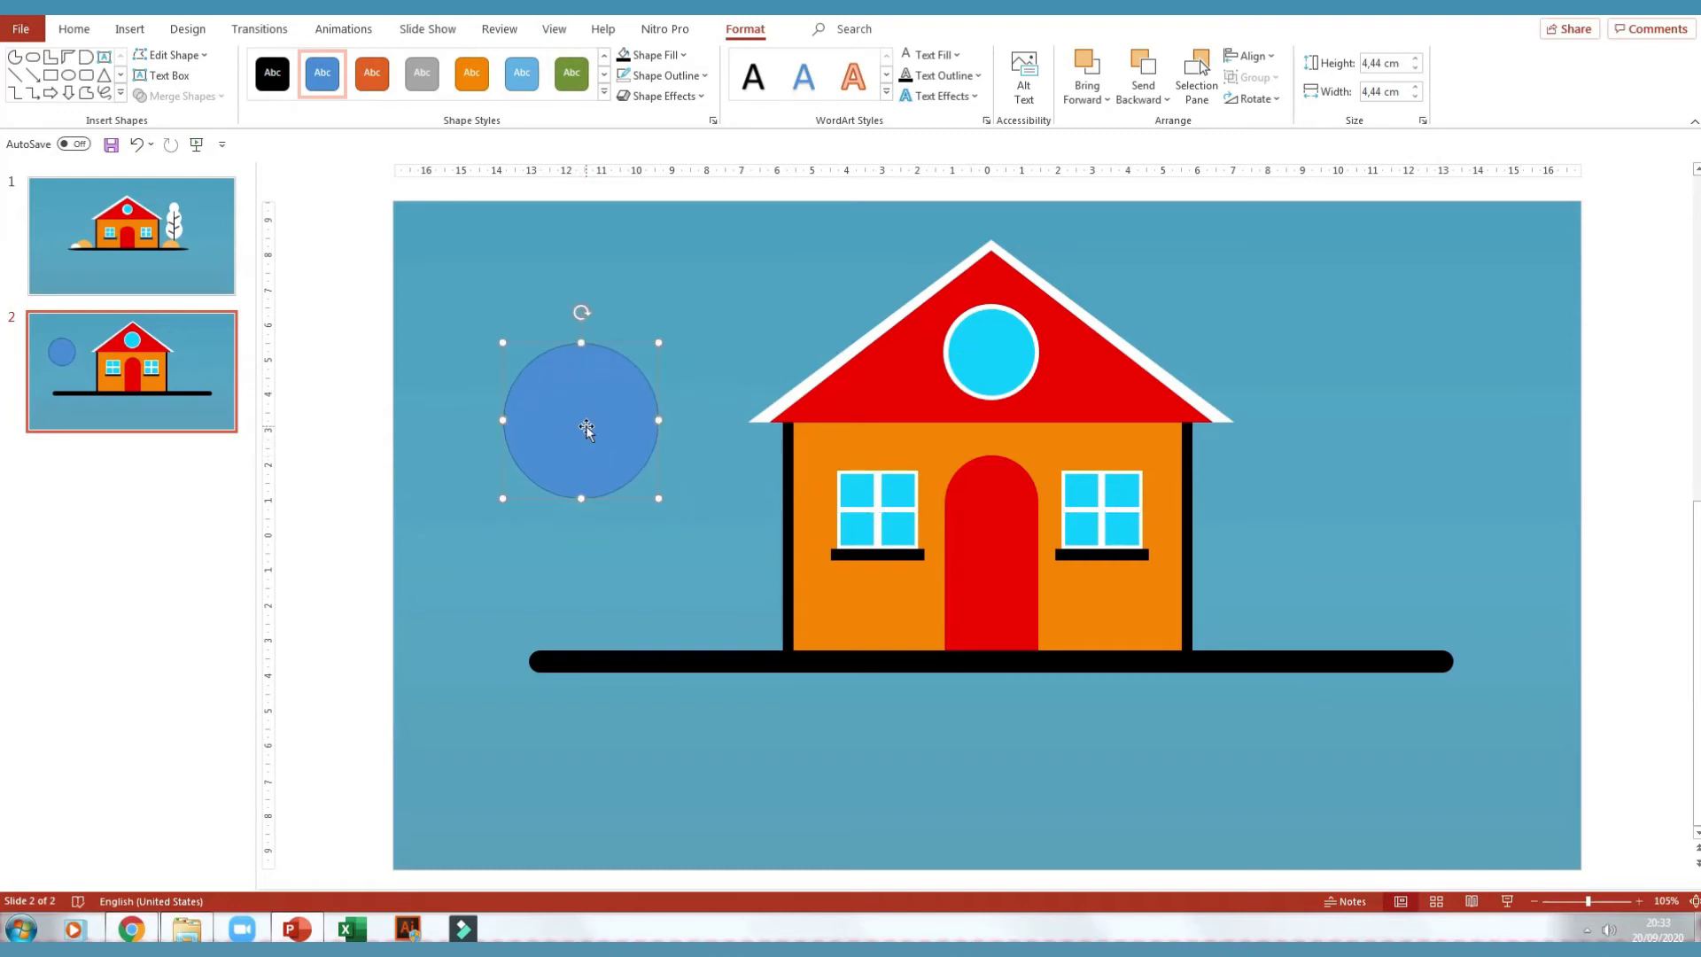
# Draw a rectangle over the circle's lower half and select both shapes together
pyautogui.click(52, 76)
pyautogui.moveTo(450, 422); pyautogui.dragTo(724, 555)
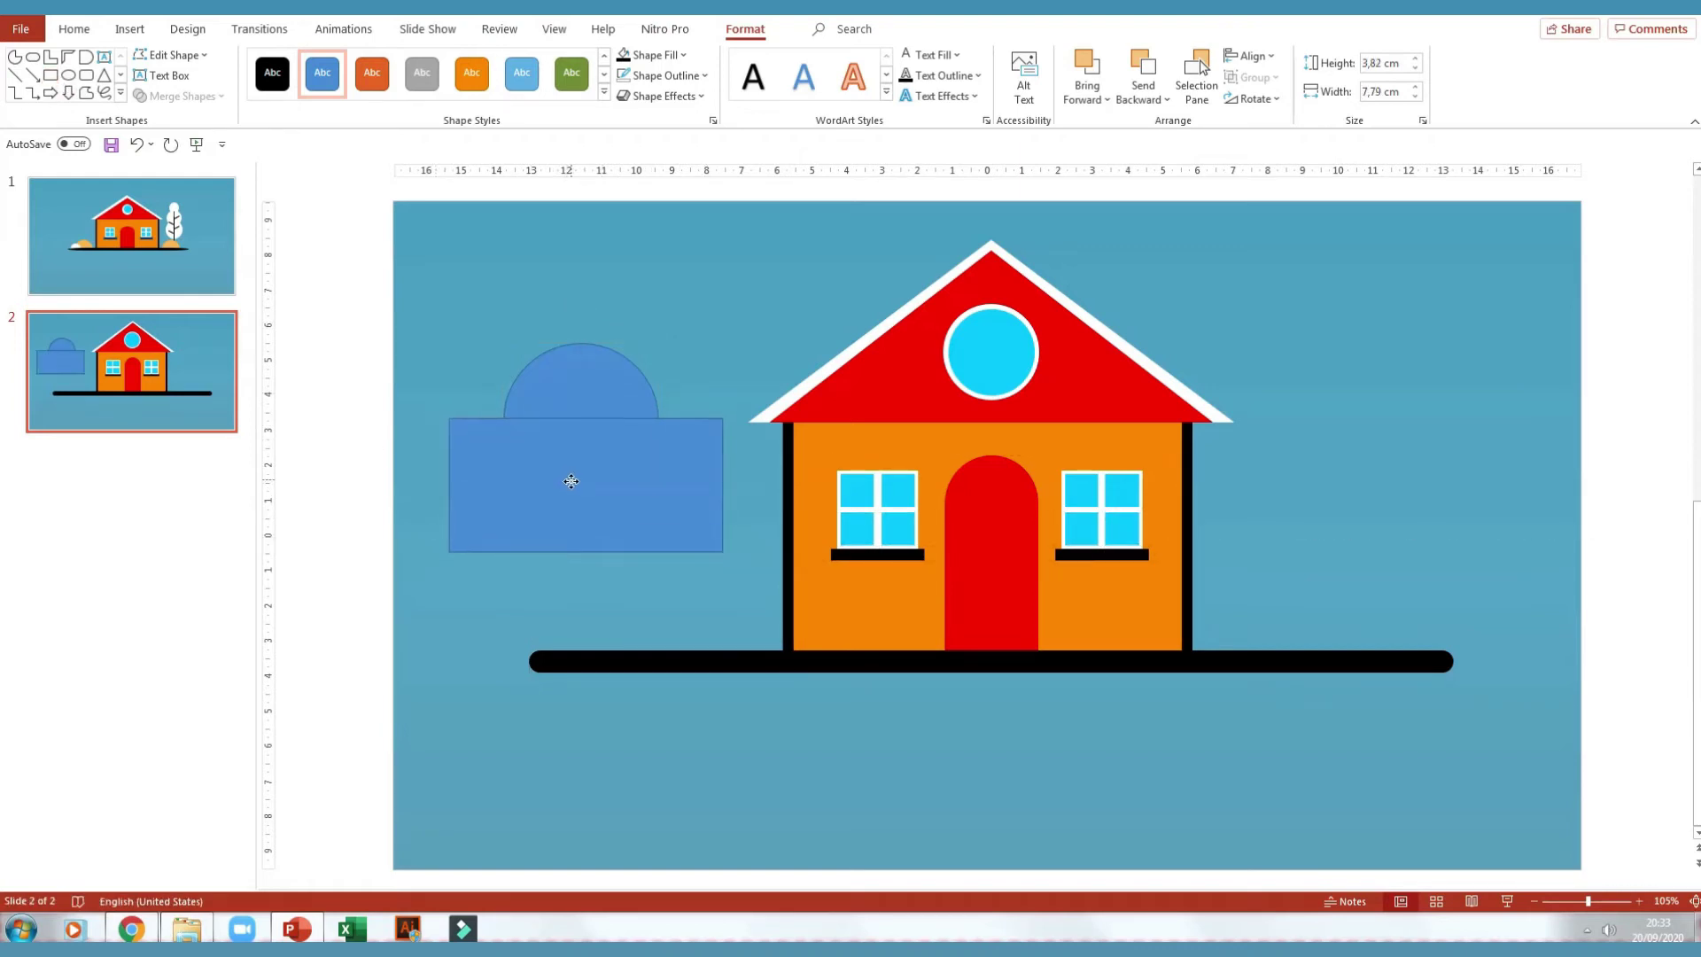
pyautogui.click(580, 381)
pyautogui.click(631, 546)
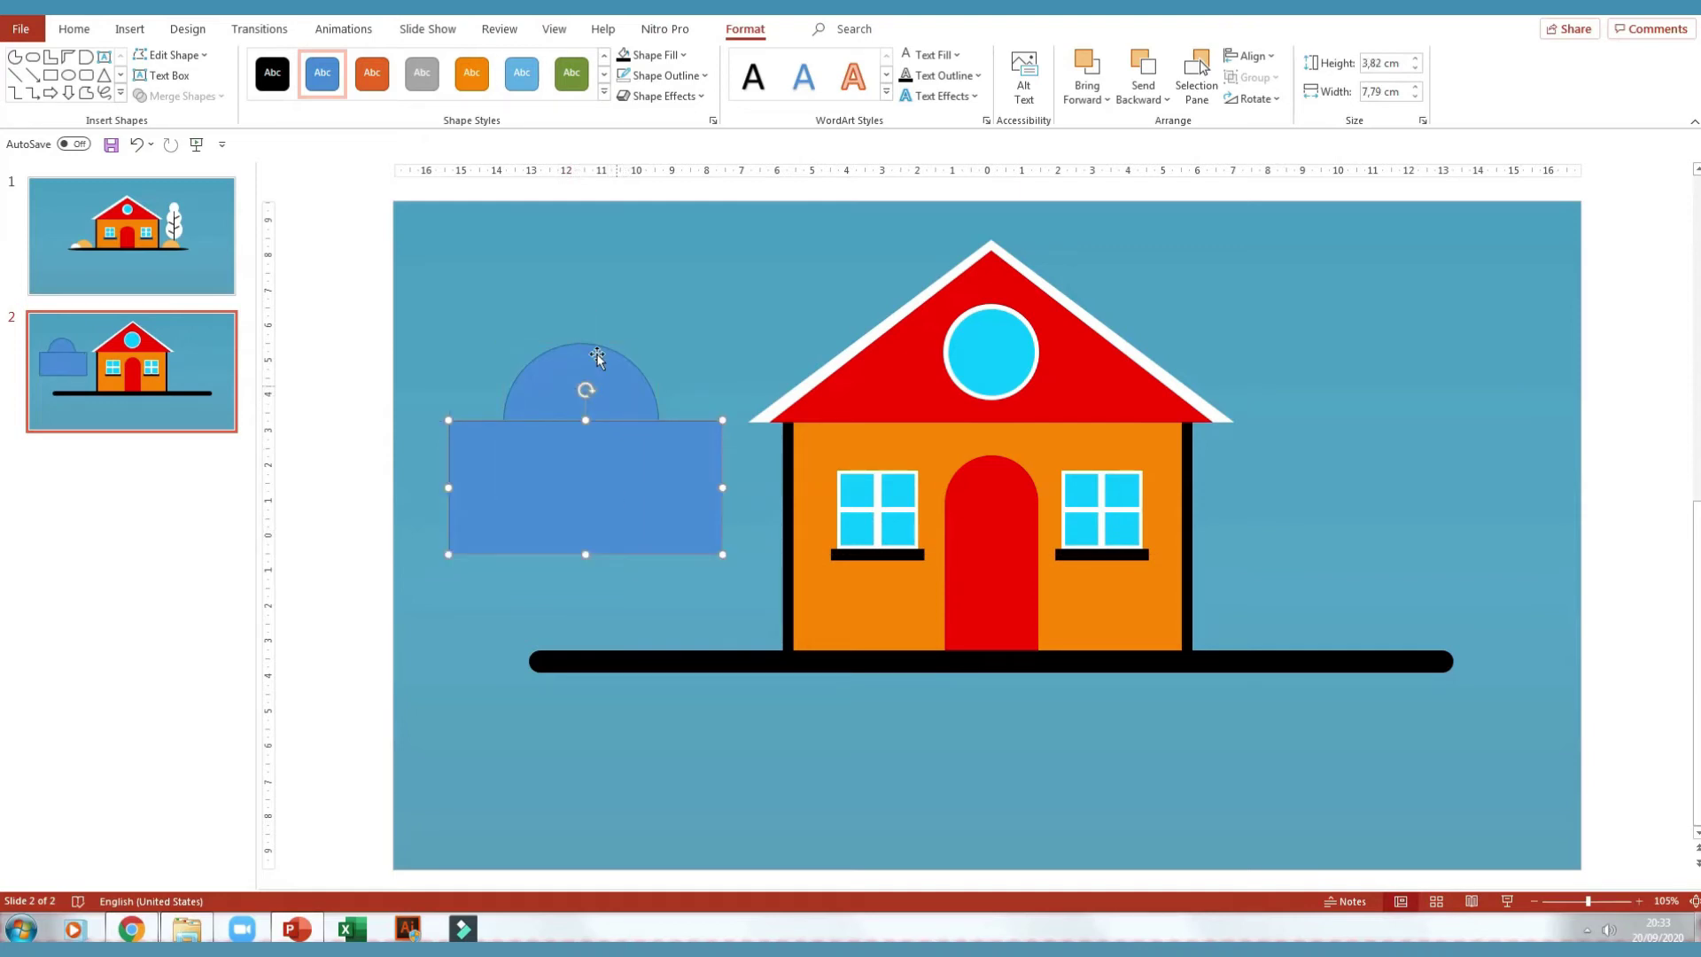
pyautogui.click(647, 346)
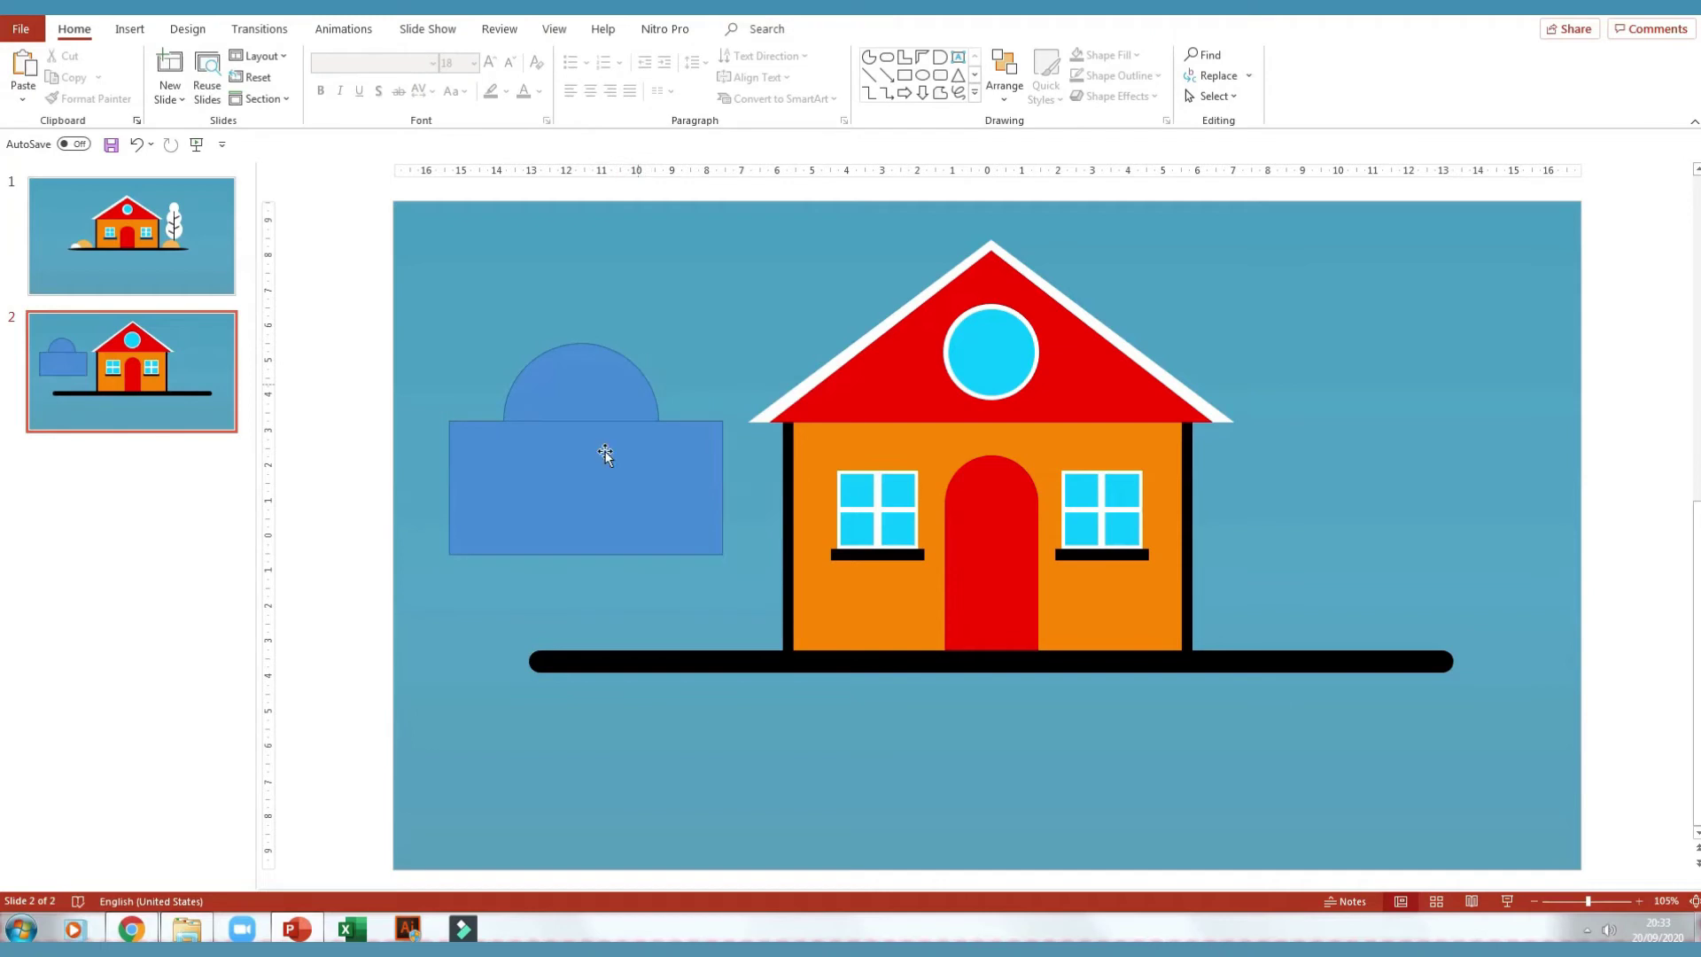
pyautogui.click(595, 486)
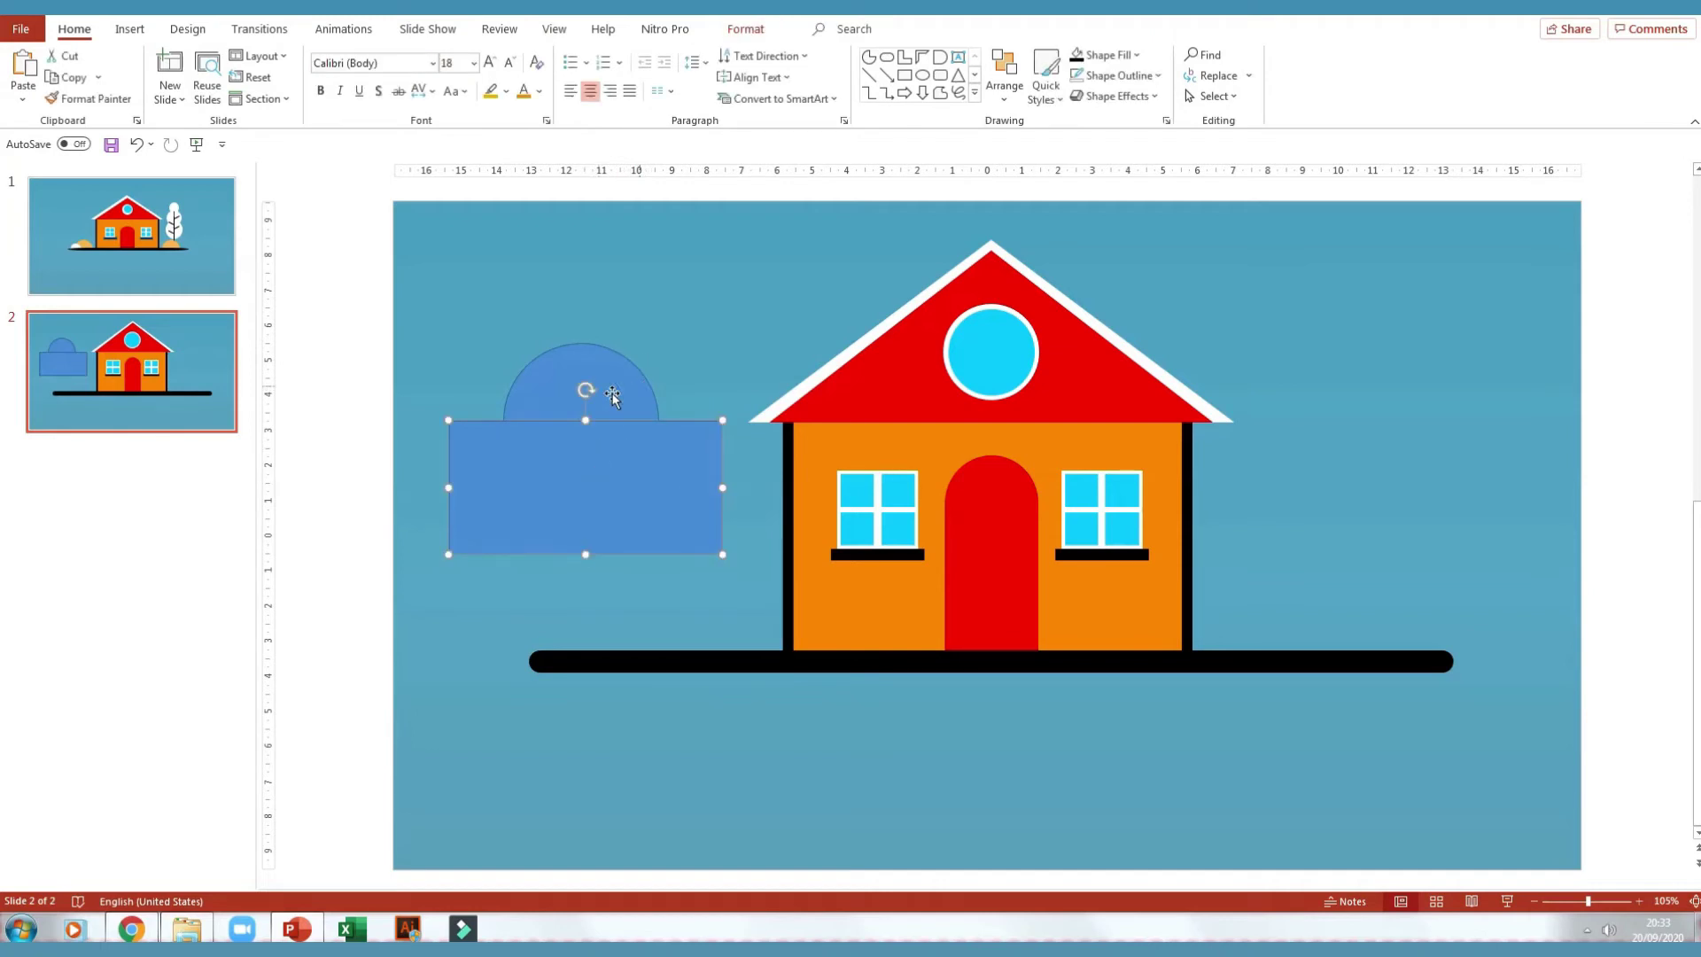
pyautogui.click(607, 360)
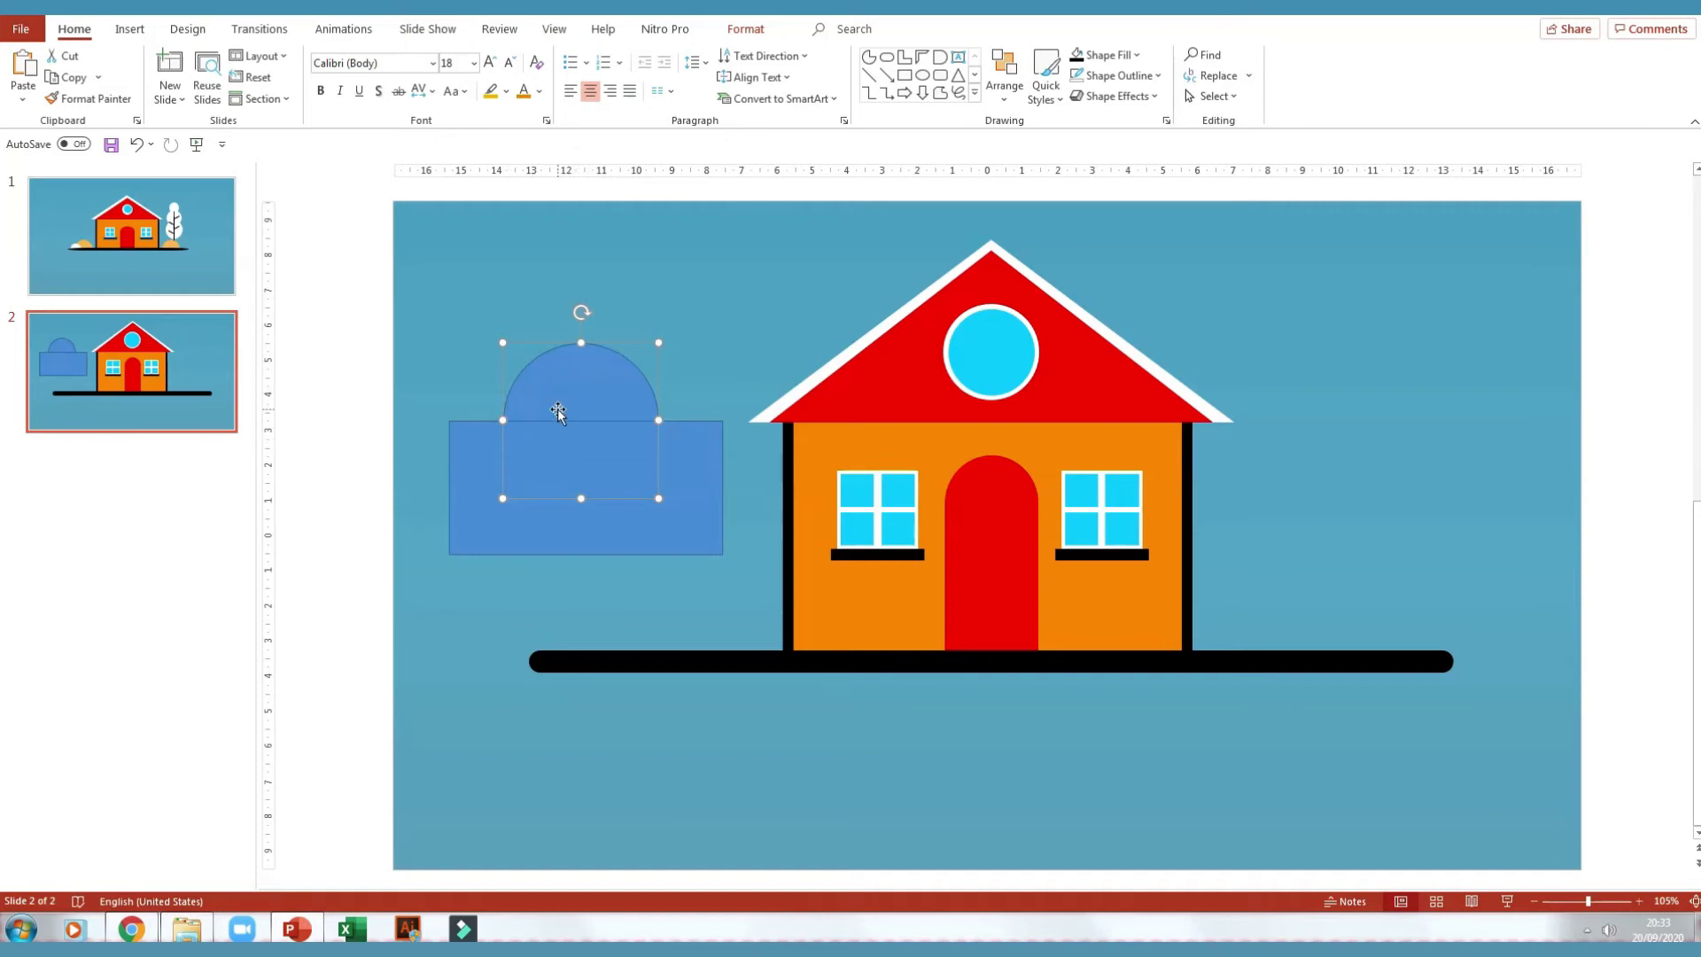
pyautogui.click(619, 299)
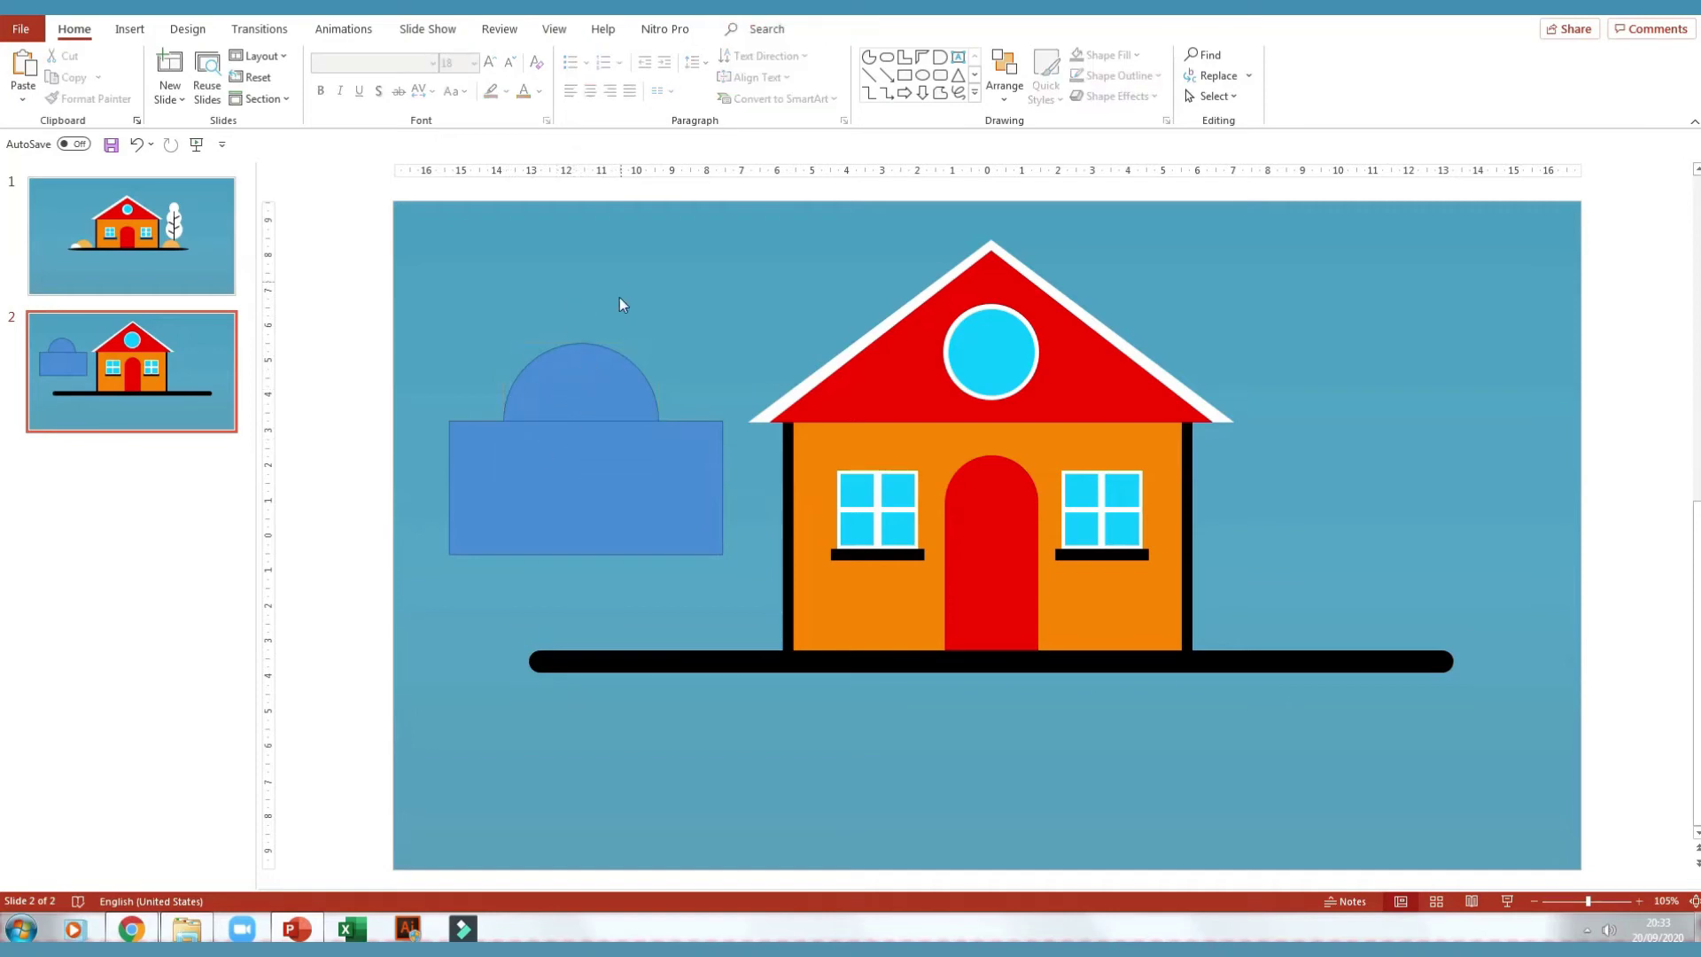
pyautogui.click(588, 372)
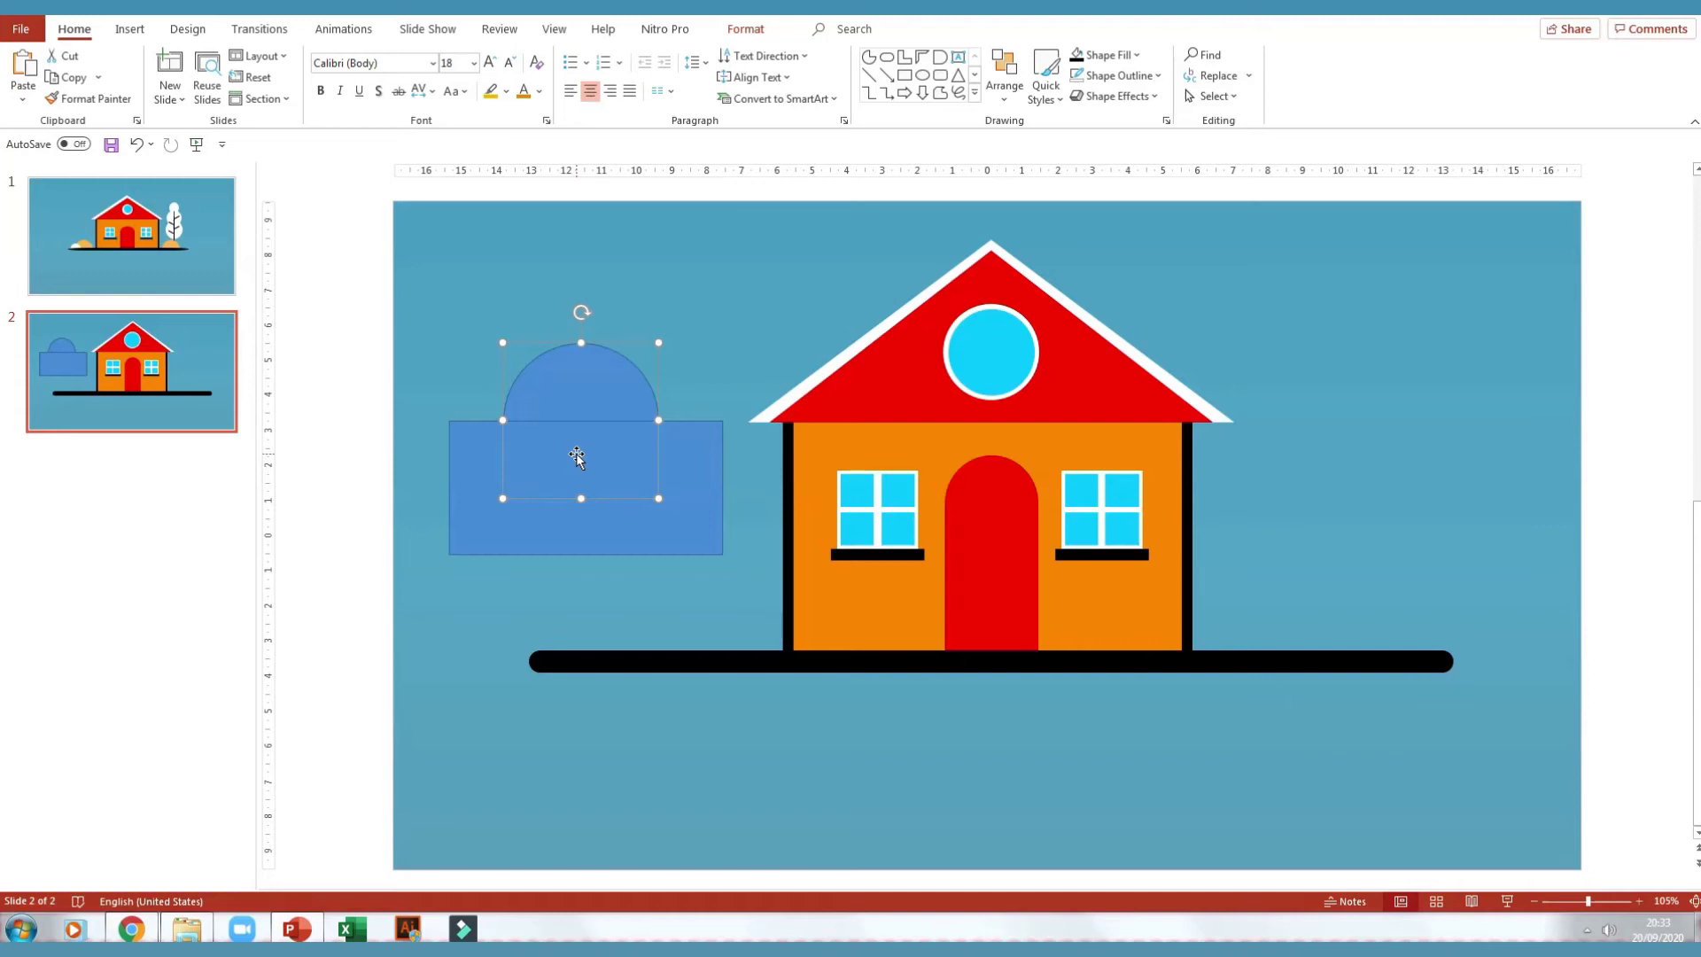
pyautogui.keyDown('shift'); pyautogui.click(502, 533); pyautogui.keyUp('shift')
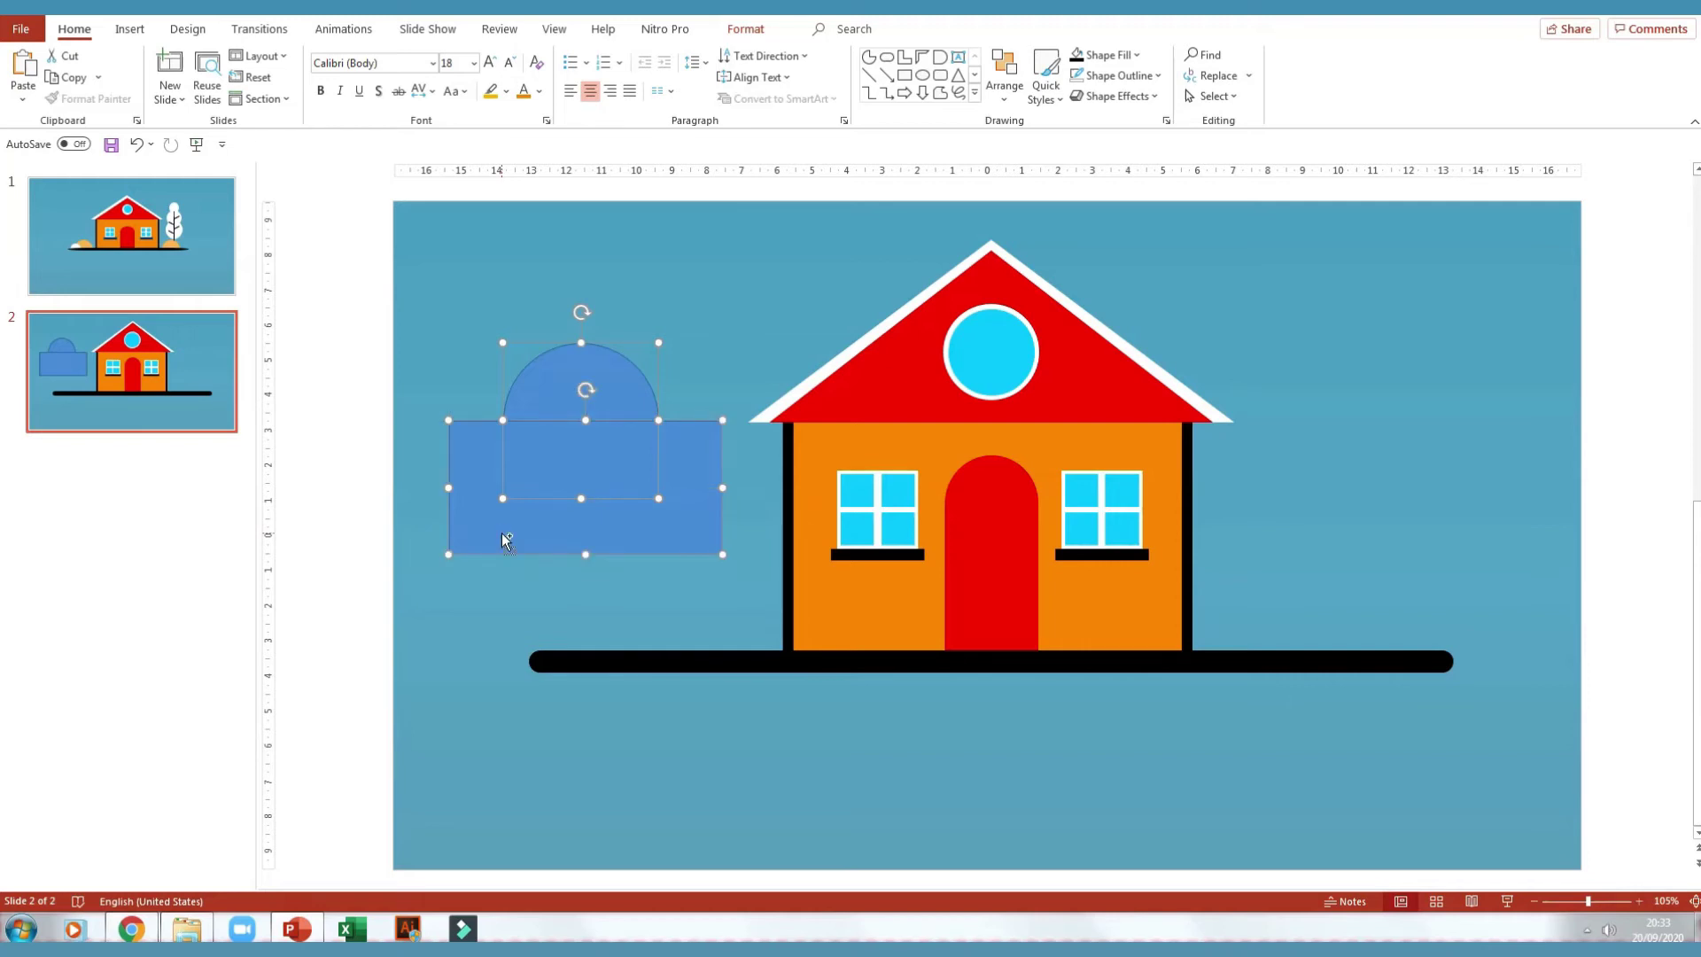
pyautogui.click(753, 36)
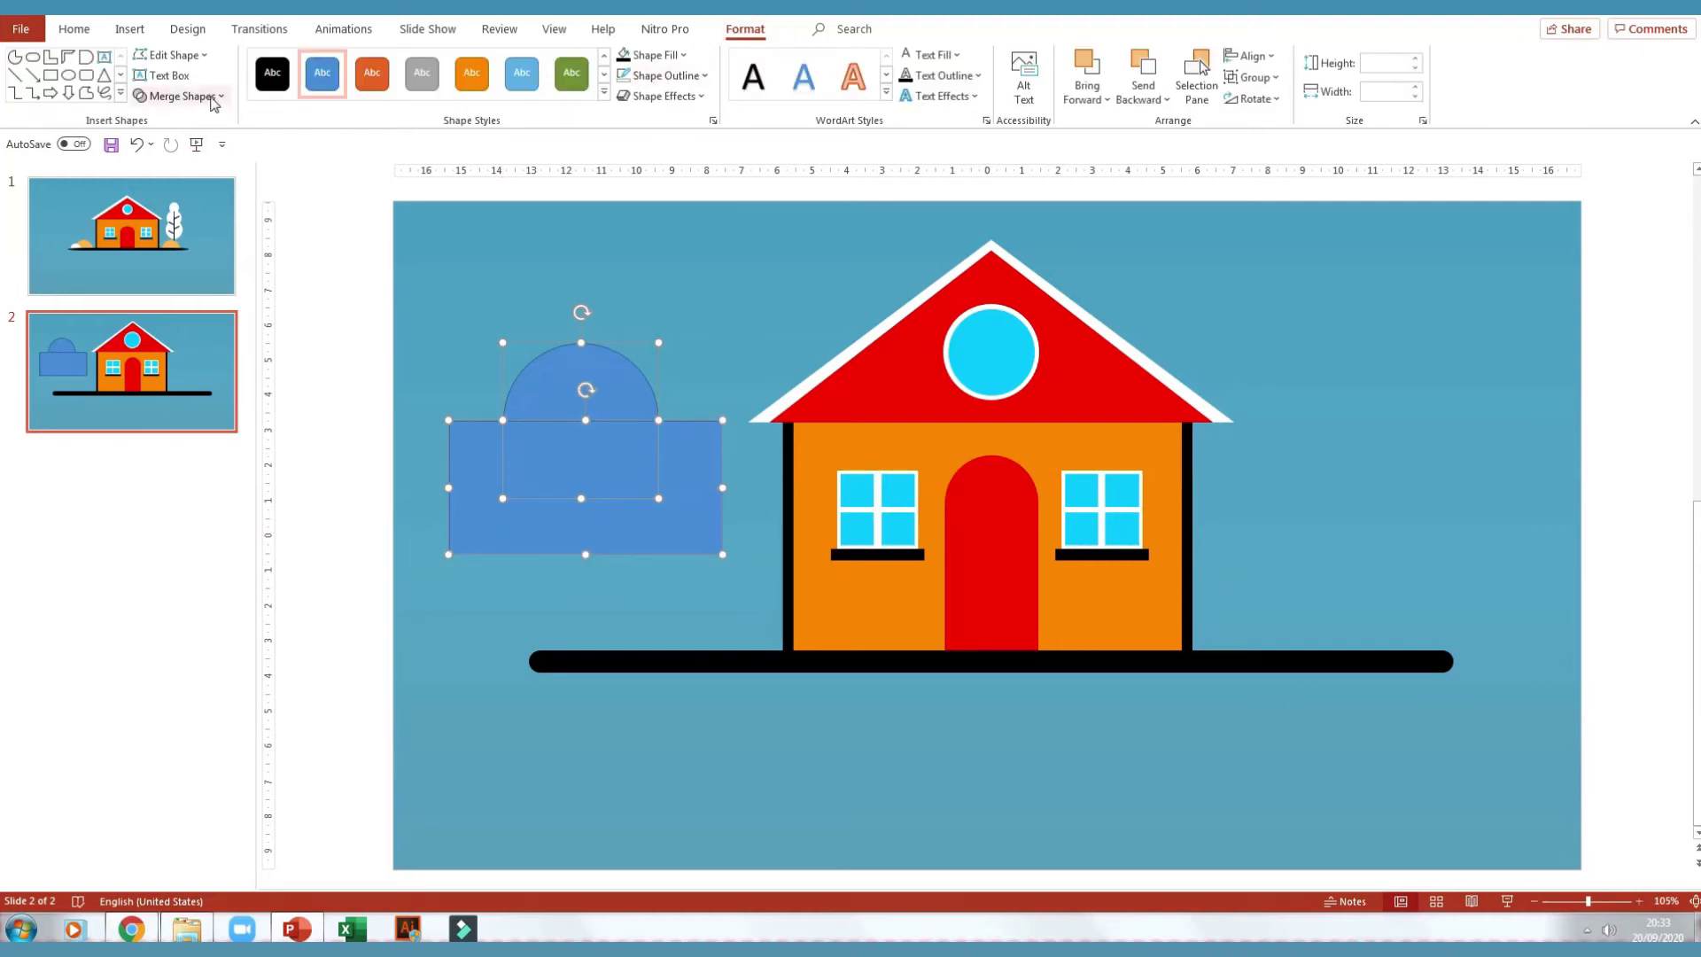
# Subtract the rectangle to form a semicircle on the ground line, outline-free with light orange fill
pyautogui.click(180, 95)
pyautogui.click(178, 223)
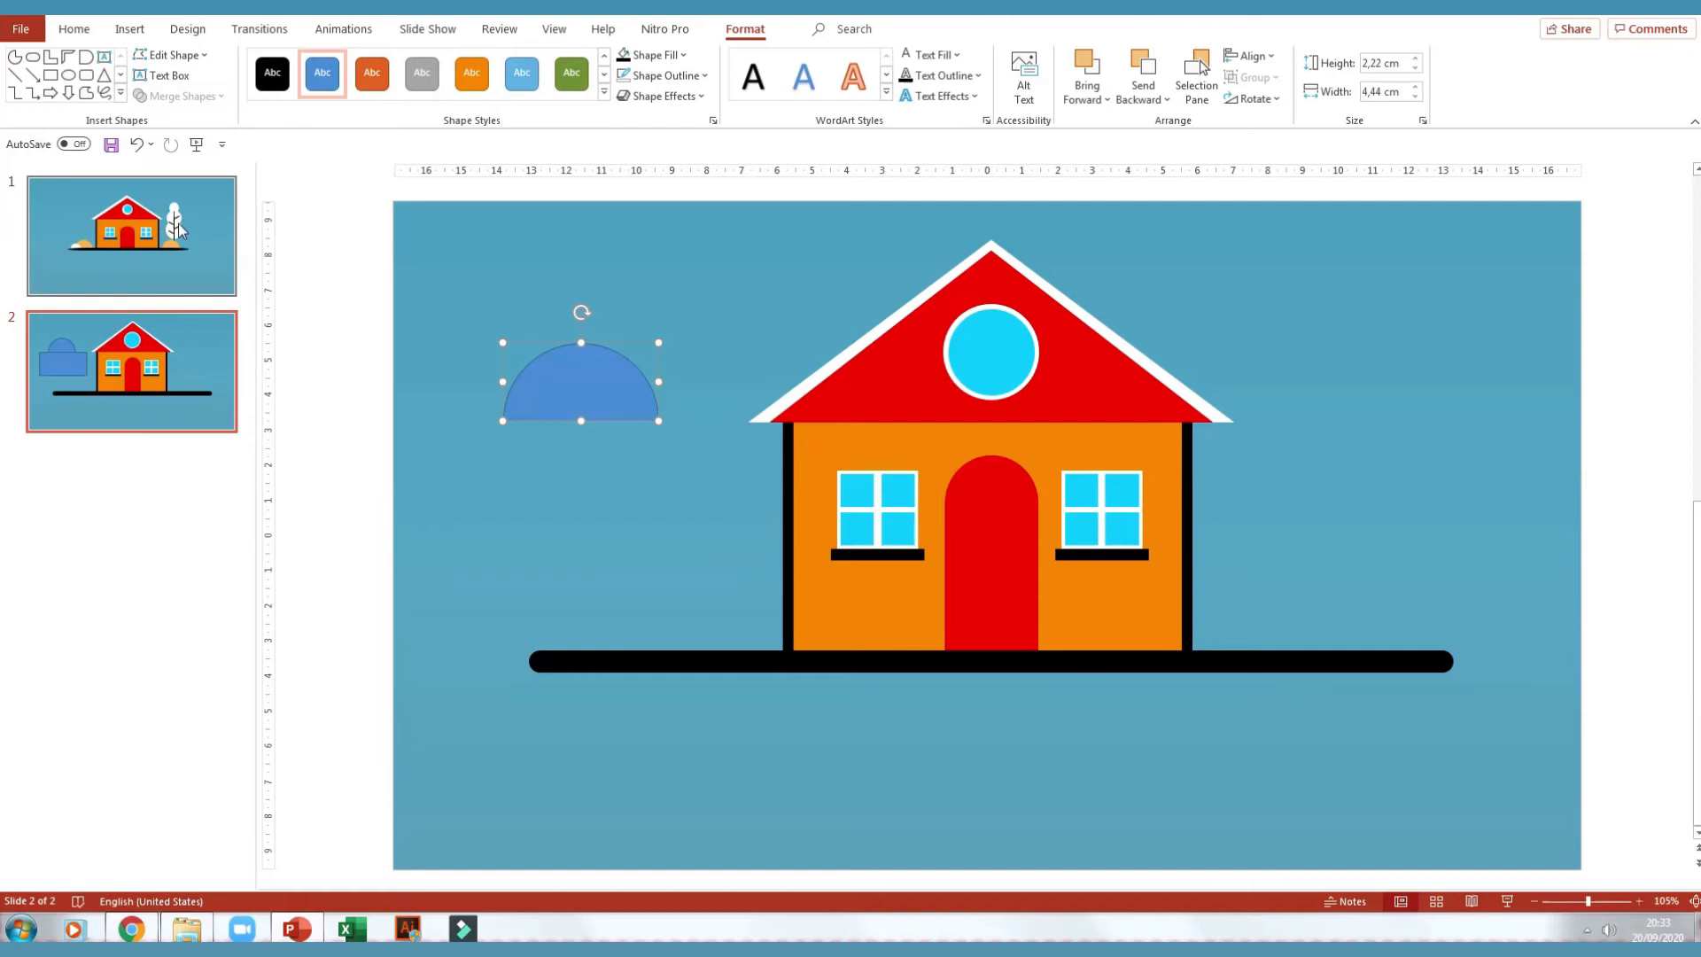
pyautogui.moveTo(608, 393); pyautogui.dragTo(663, 624)
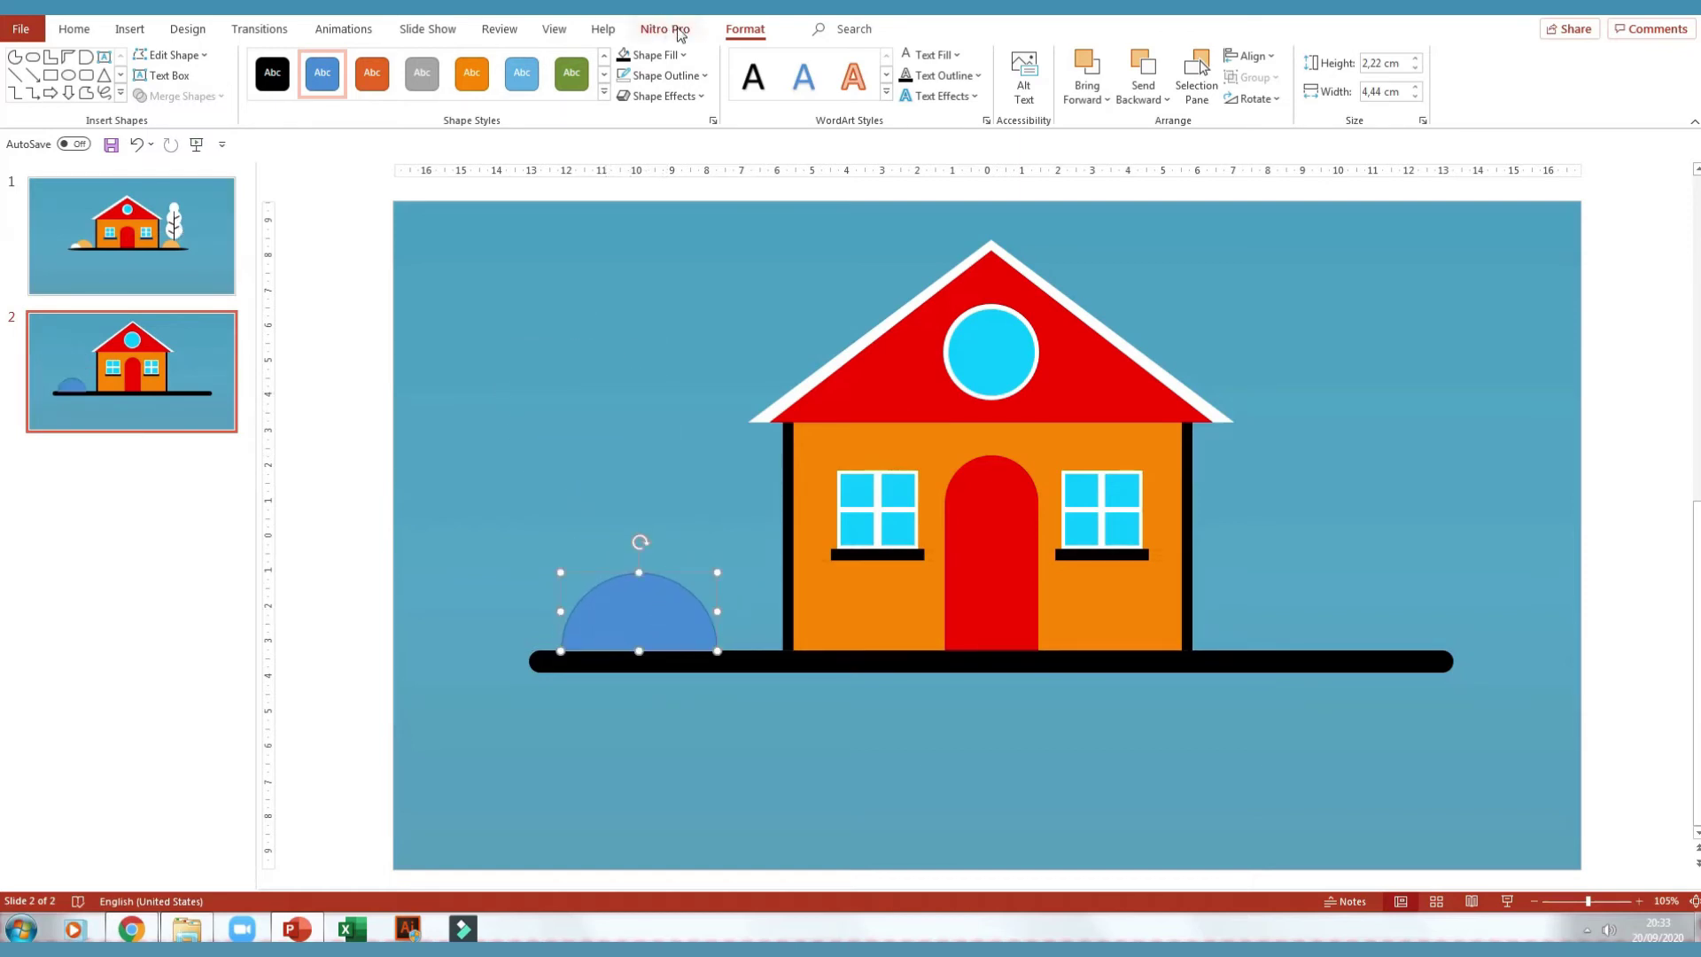
pyautogui.click(698, 76)
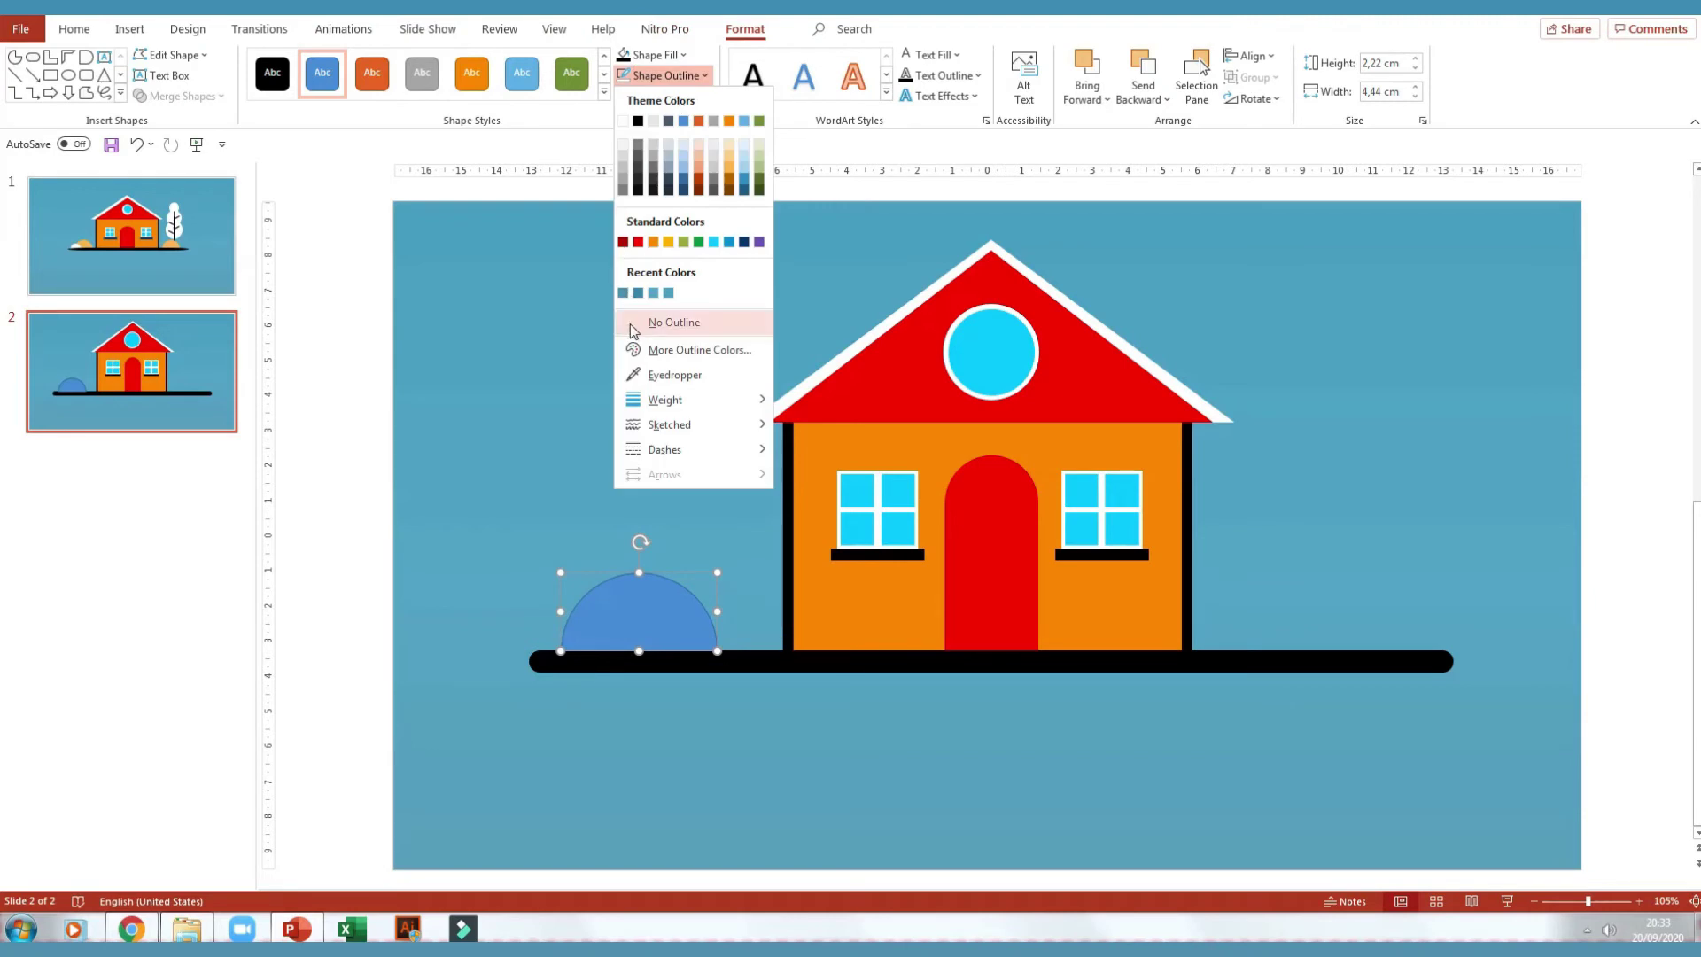
pyautogui.click(631, 323)
pyautogui.click(681, 56)
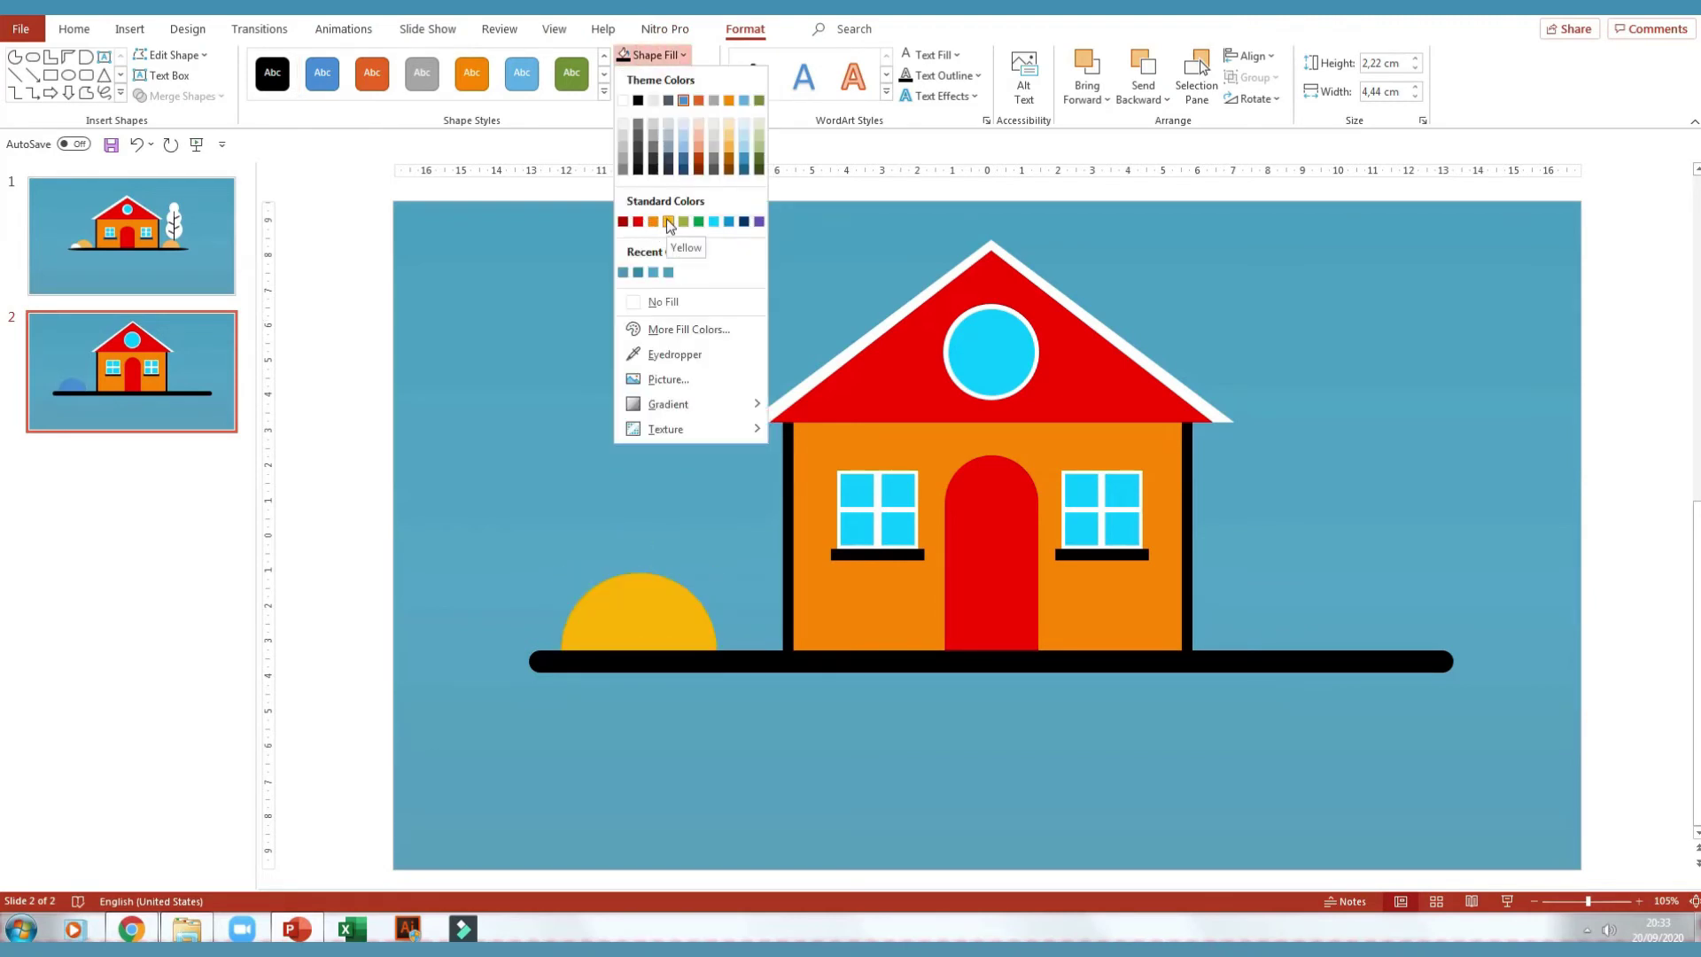
pyautogui.click(730, 149)
pyautogui.moveTo(647, 626); pyautogui.dragTo(701, 623)
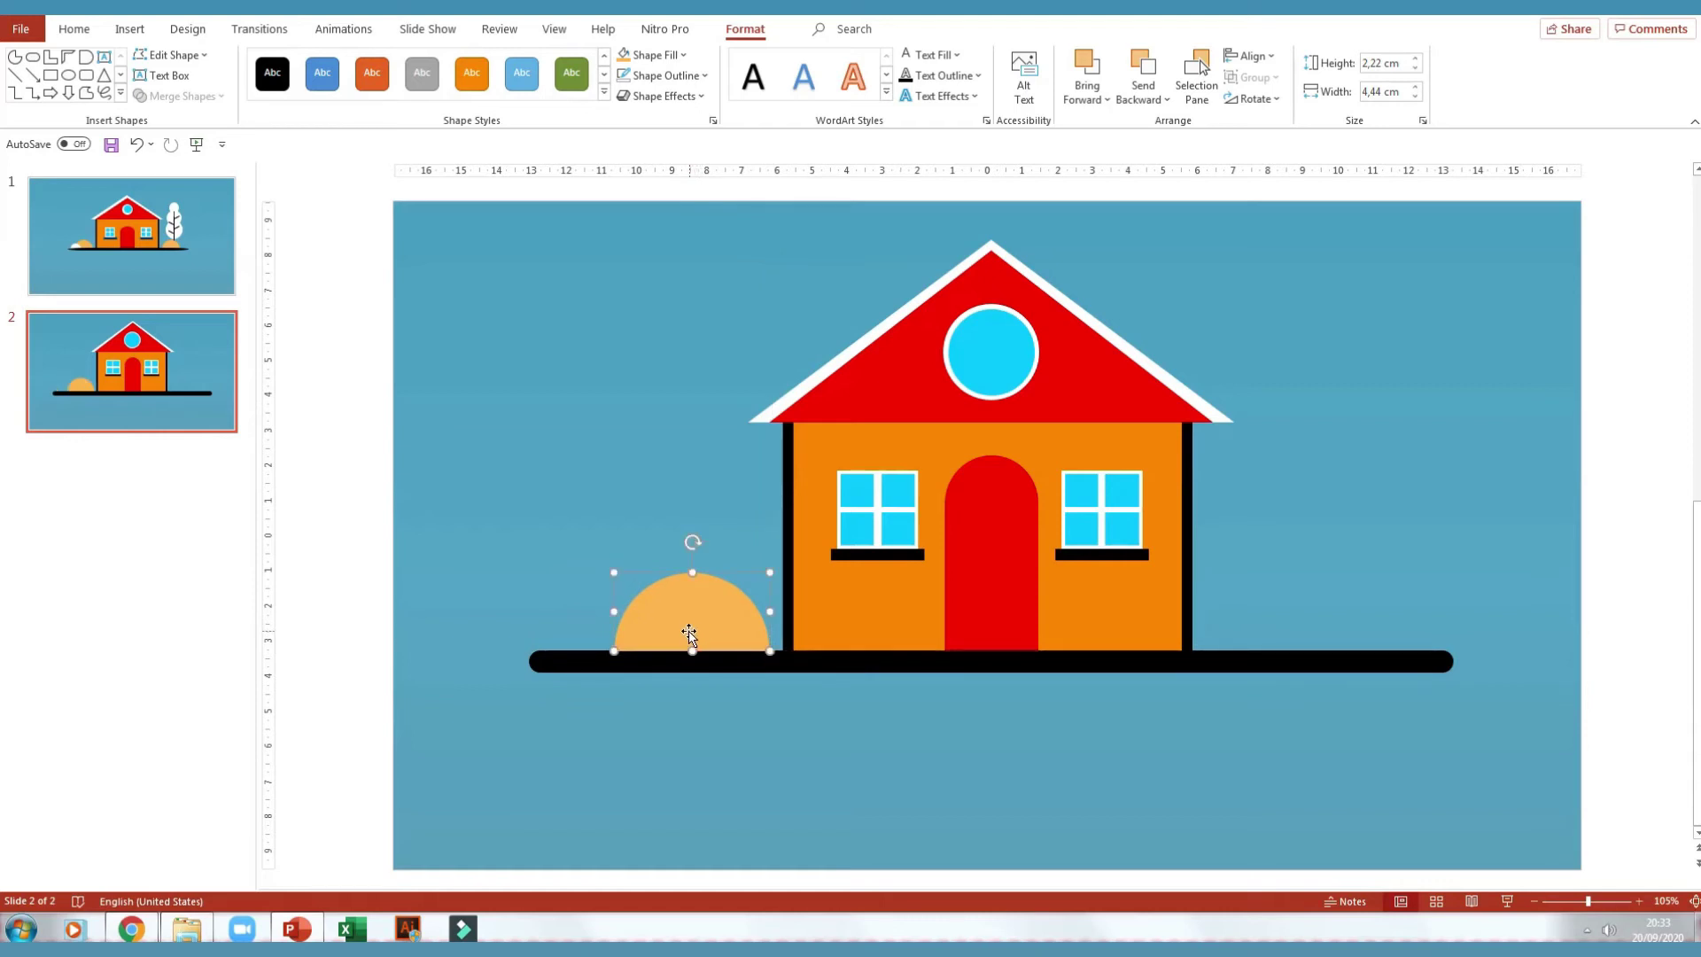
# Duplicate the orange semicircle to its left, fill the copy white and shrink it
pyautogui.moveTo(689, 640); pyautogui.dragTo(616, 640)
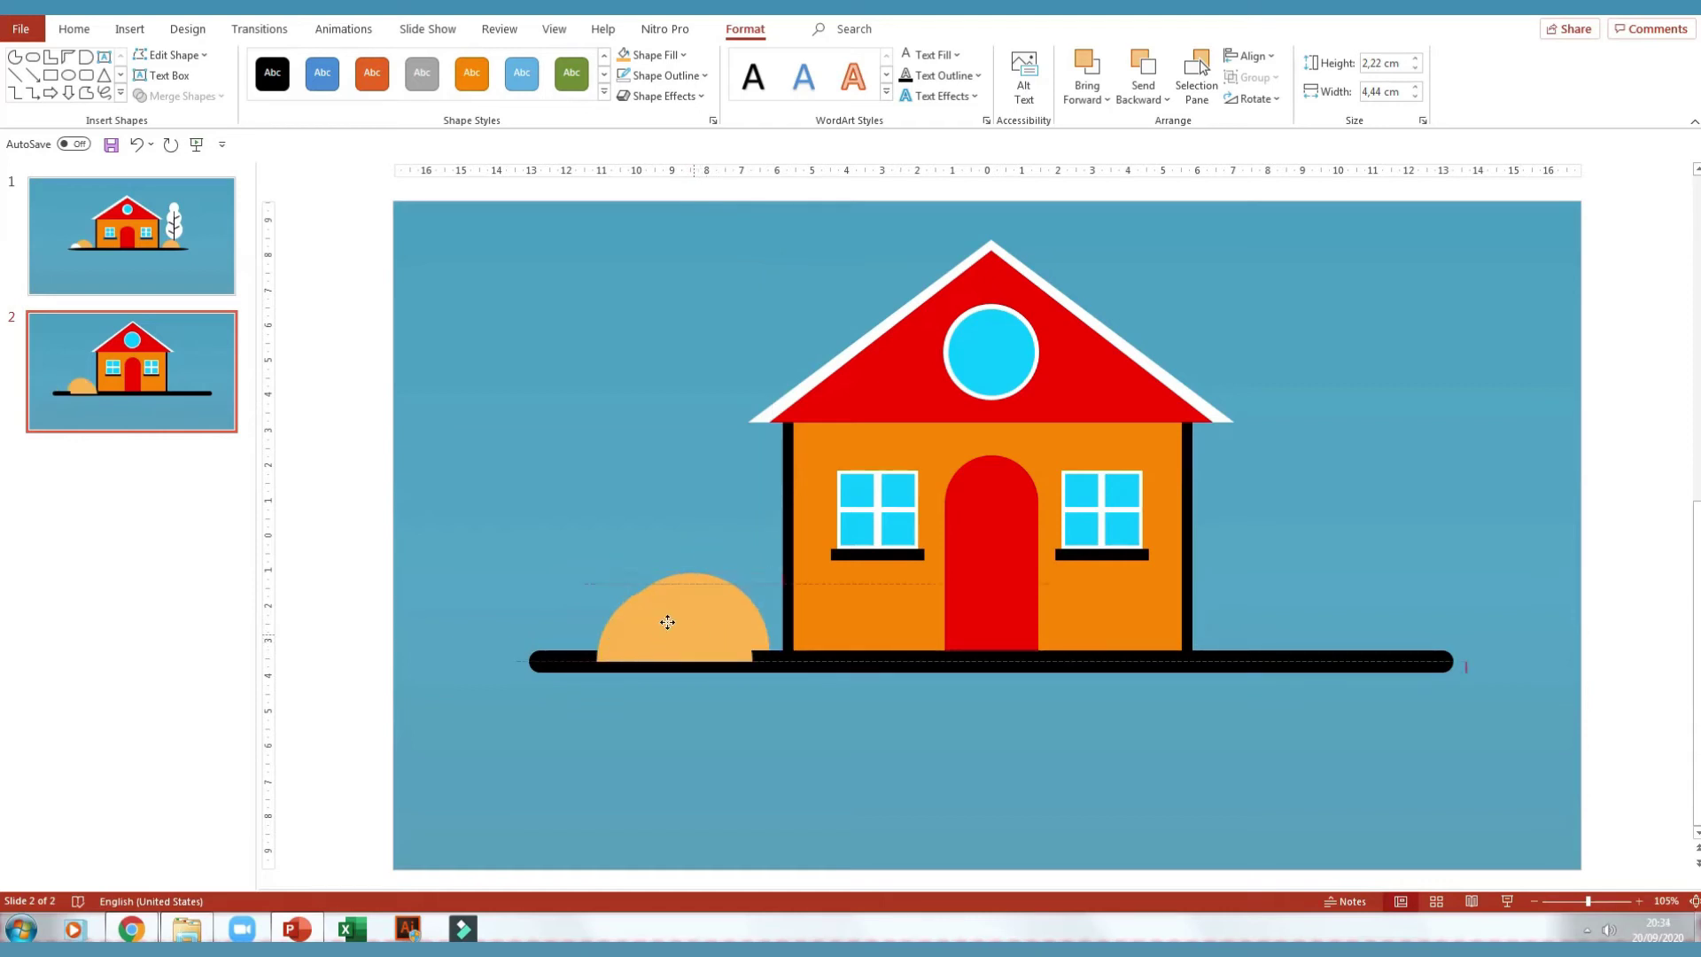
pyautogui.click(683, 55)
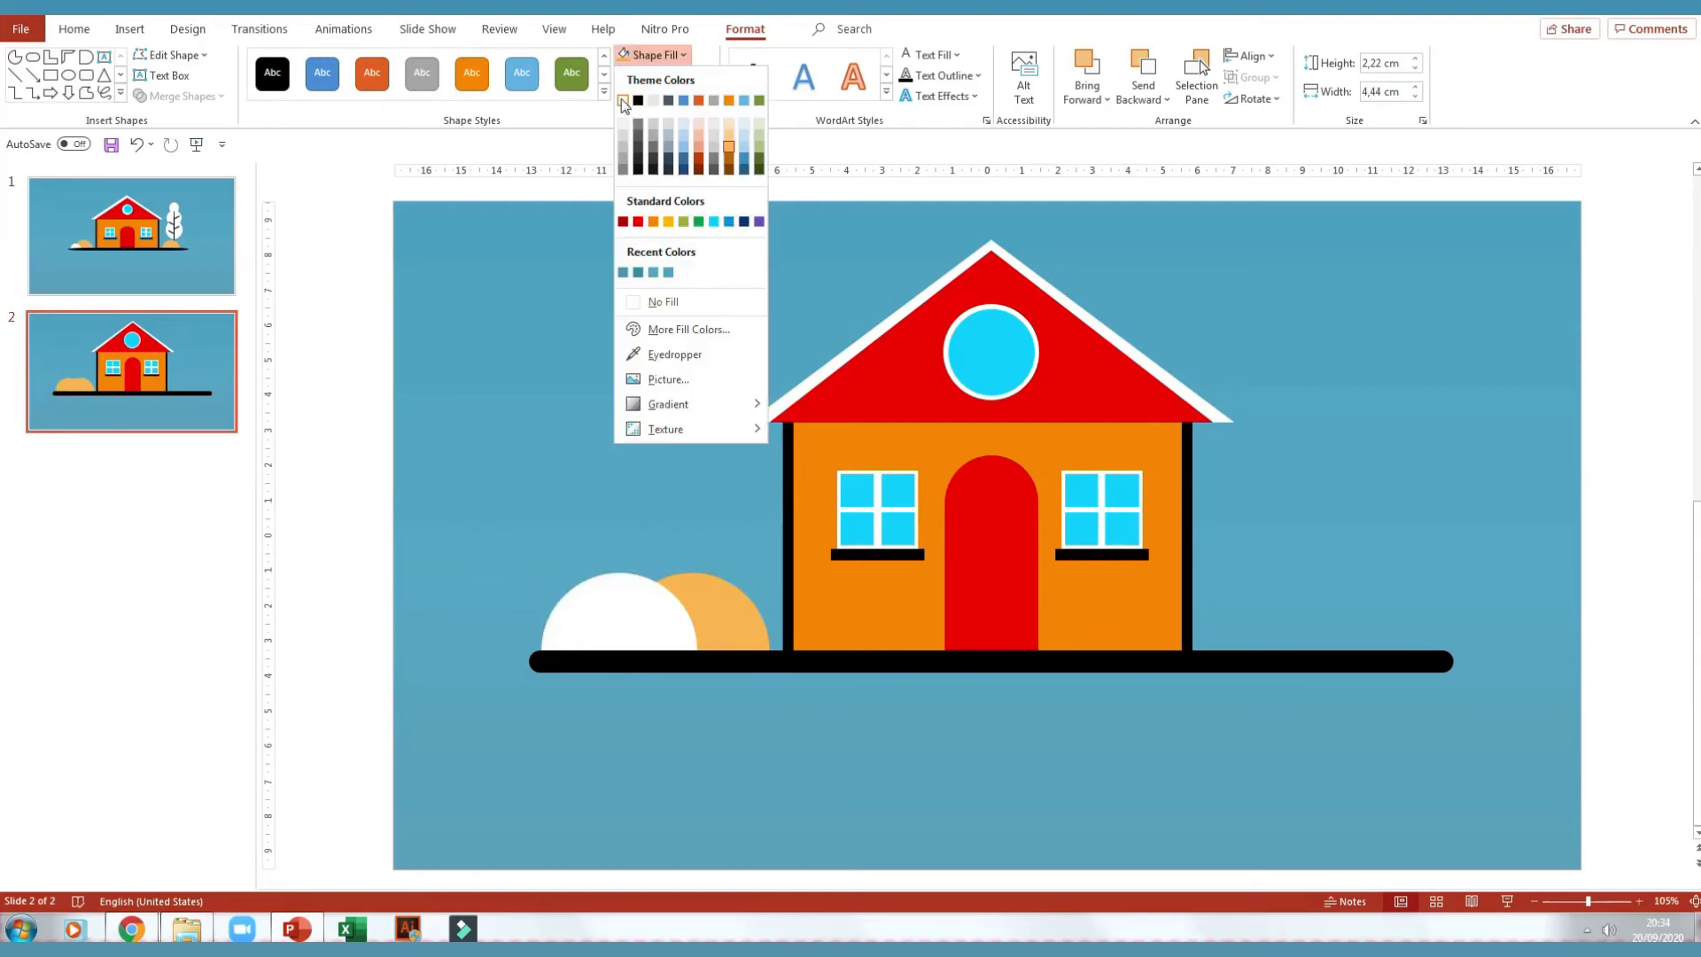
pyautogui.click(627, 103)
pyautogui.moveTo(698, 650)
pyautogui.mouseDown()
pyautogui.moveTo(642, 609)
pyautogui.moveTo(623, 654)
pyautogui.mouseUp()
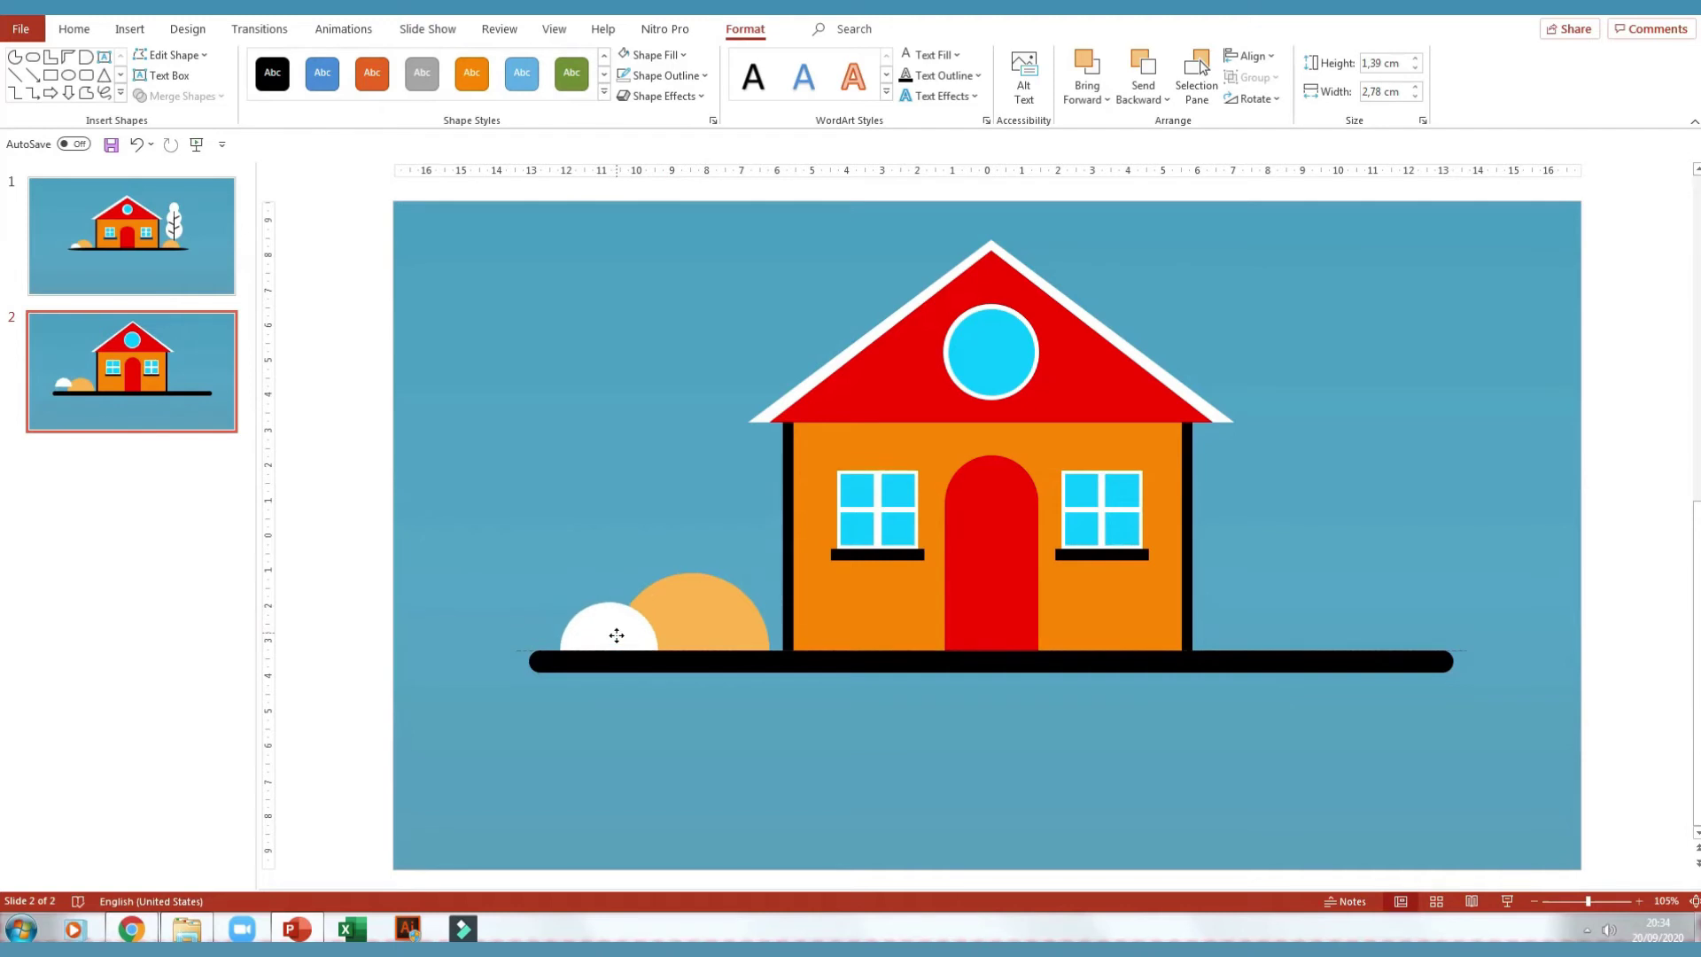
pyautogui.click(547, 472)
# Copy the orange semicircle to the right of the house
pyautogui.click(707, 620)
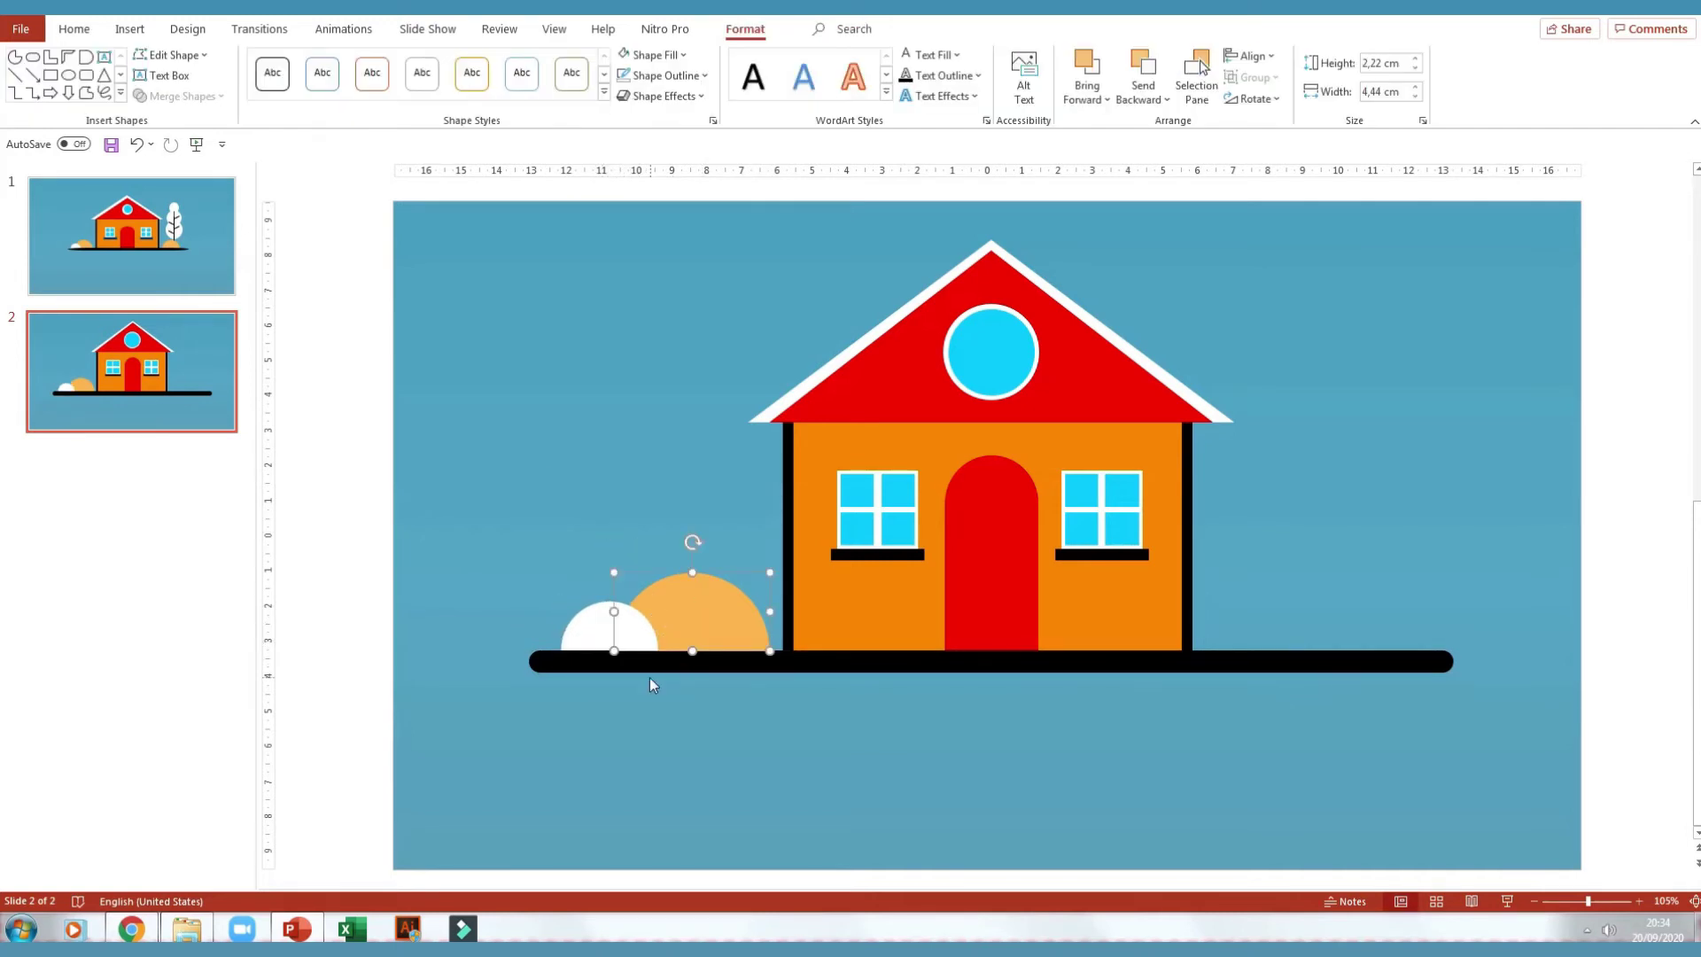
pyautogui.moveTo(709, 620); pyautogui.dragTo(1217, 603)
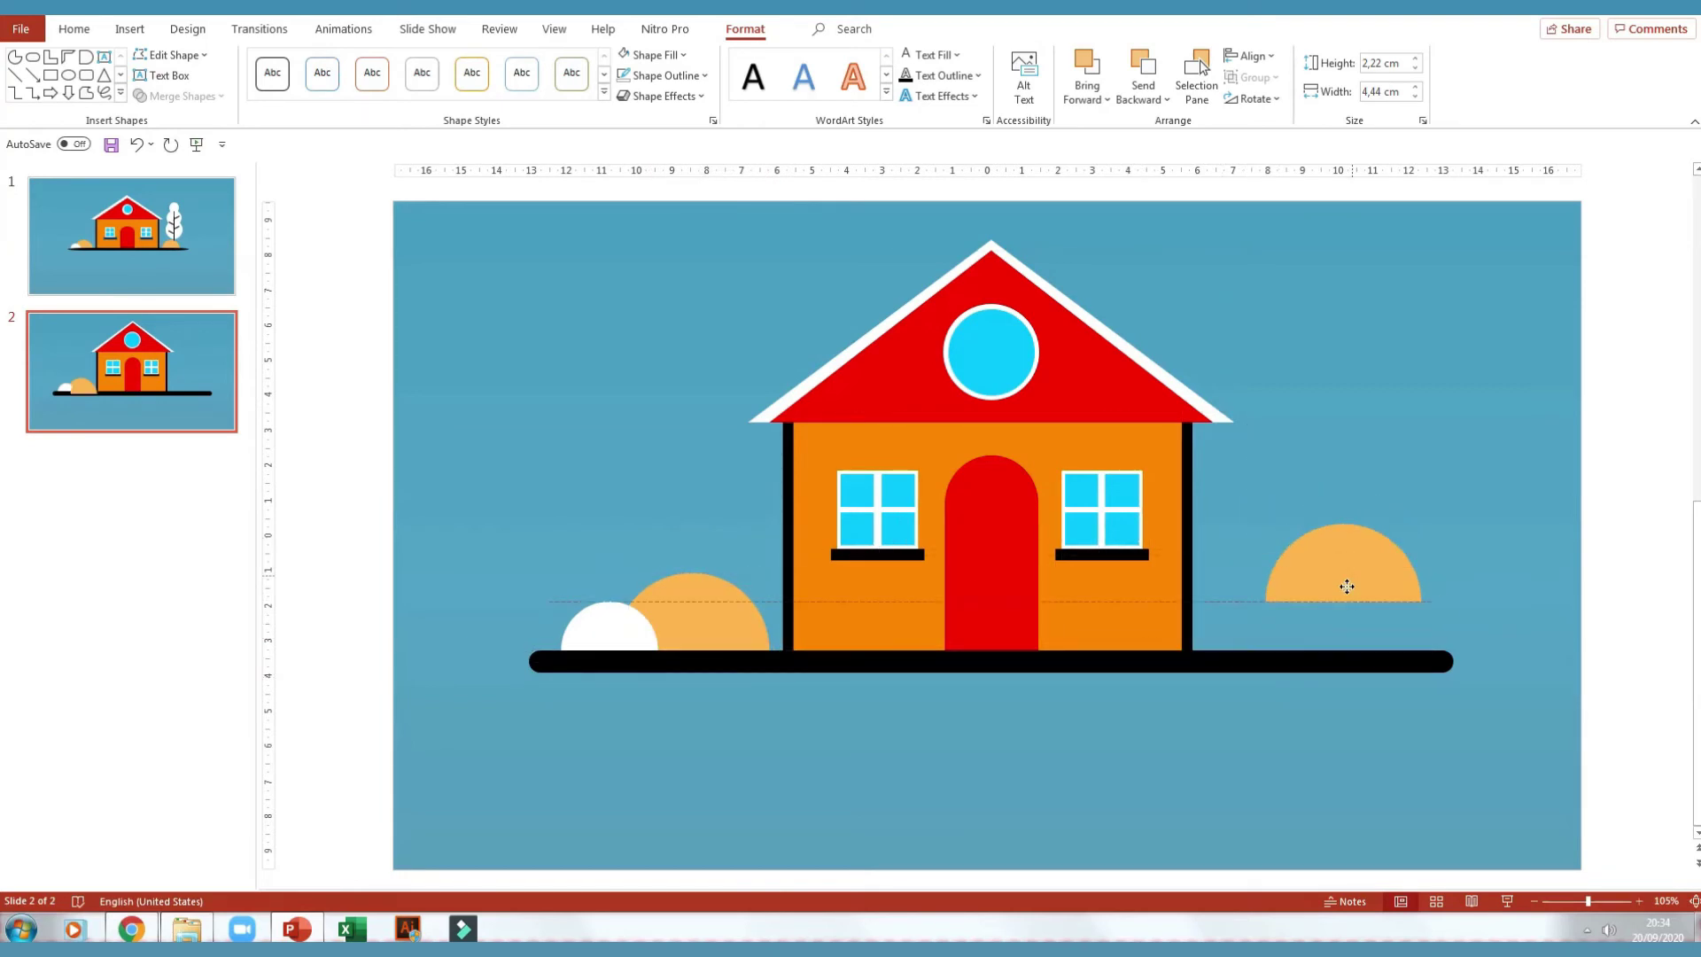
pyautogui.moveTo(1218, 603); pyautogui.dragTo(1308, 626)
pyautogui.click(1029, 817)
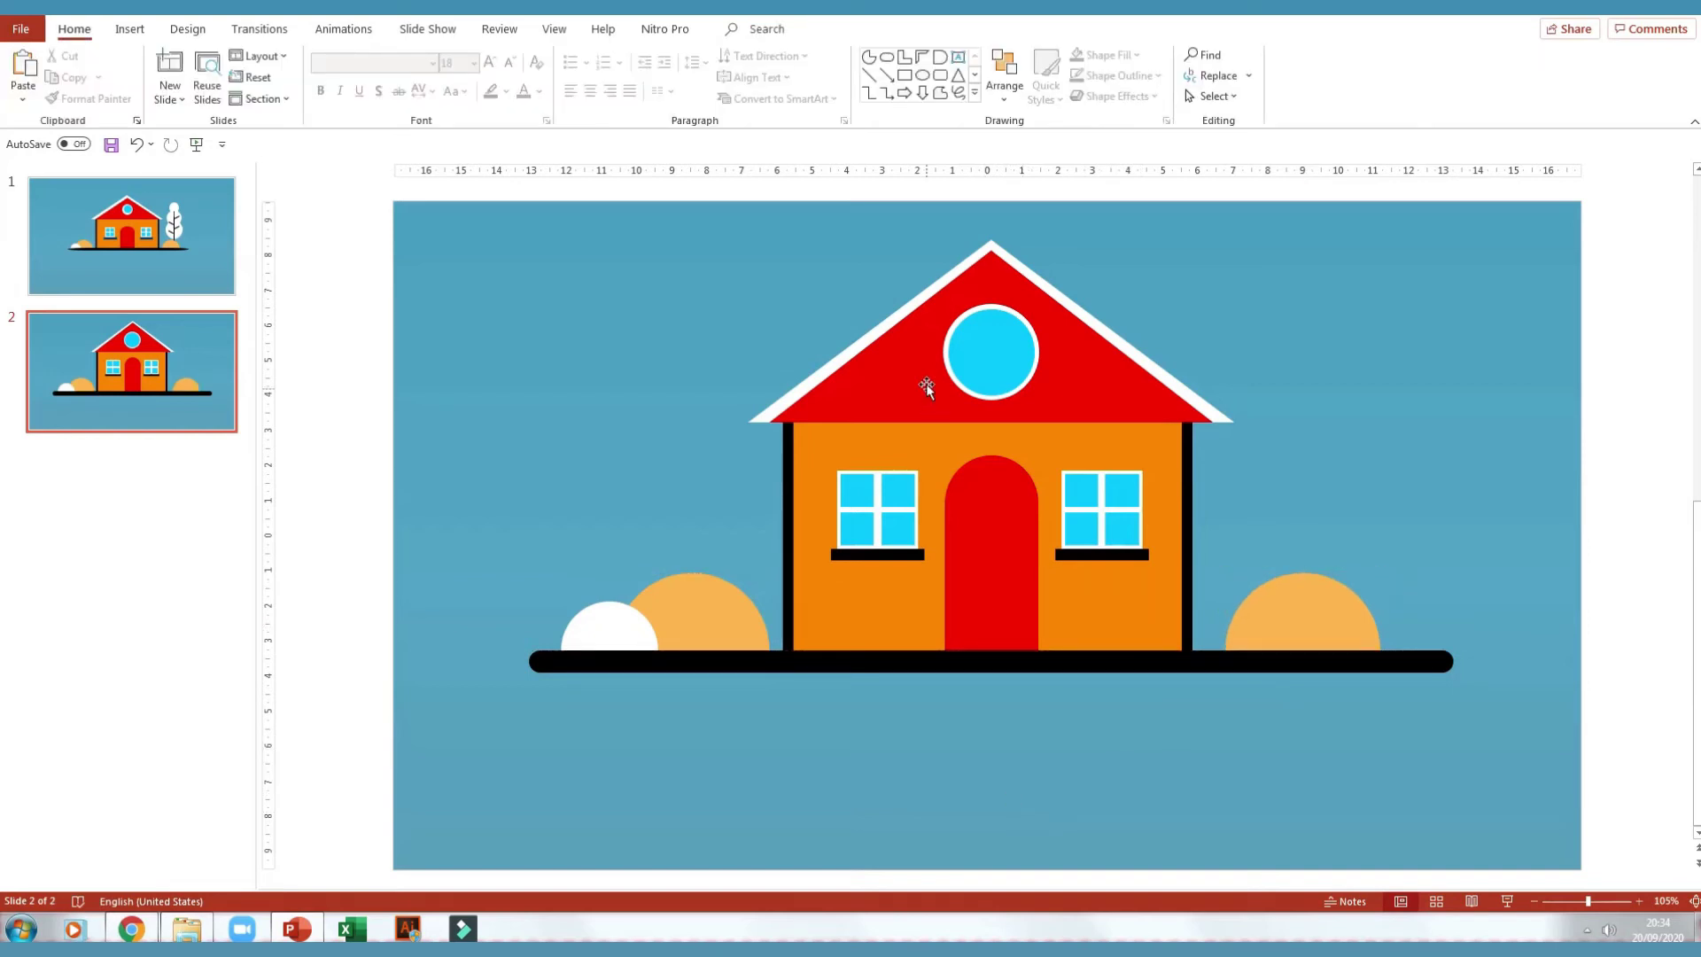
# Draw a tall rounded trunk right of the house with no outline and black fill
pyautogui.click(941, 82)
pyautogui.moveTo(1316, 330); pyautogui.dragTo(1319, 652)
pyautogui.moveTo(1313, 532); pyautogui.dragTo(1343, 547)
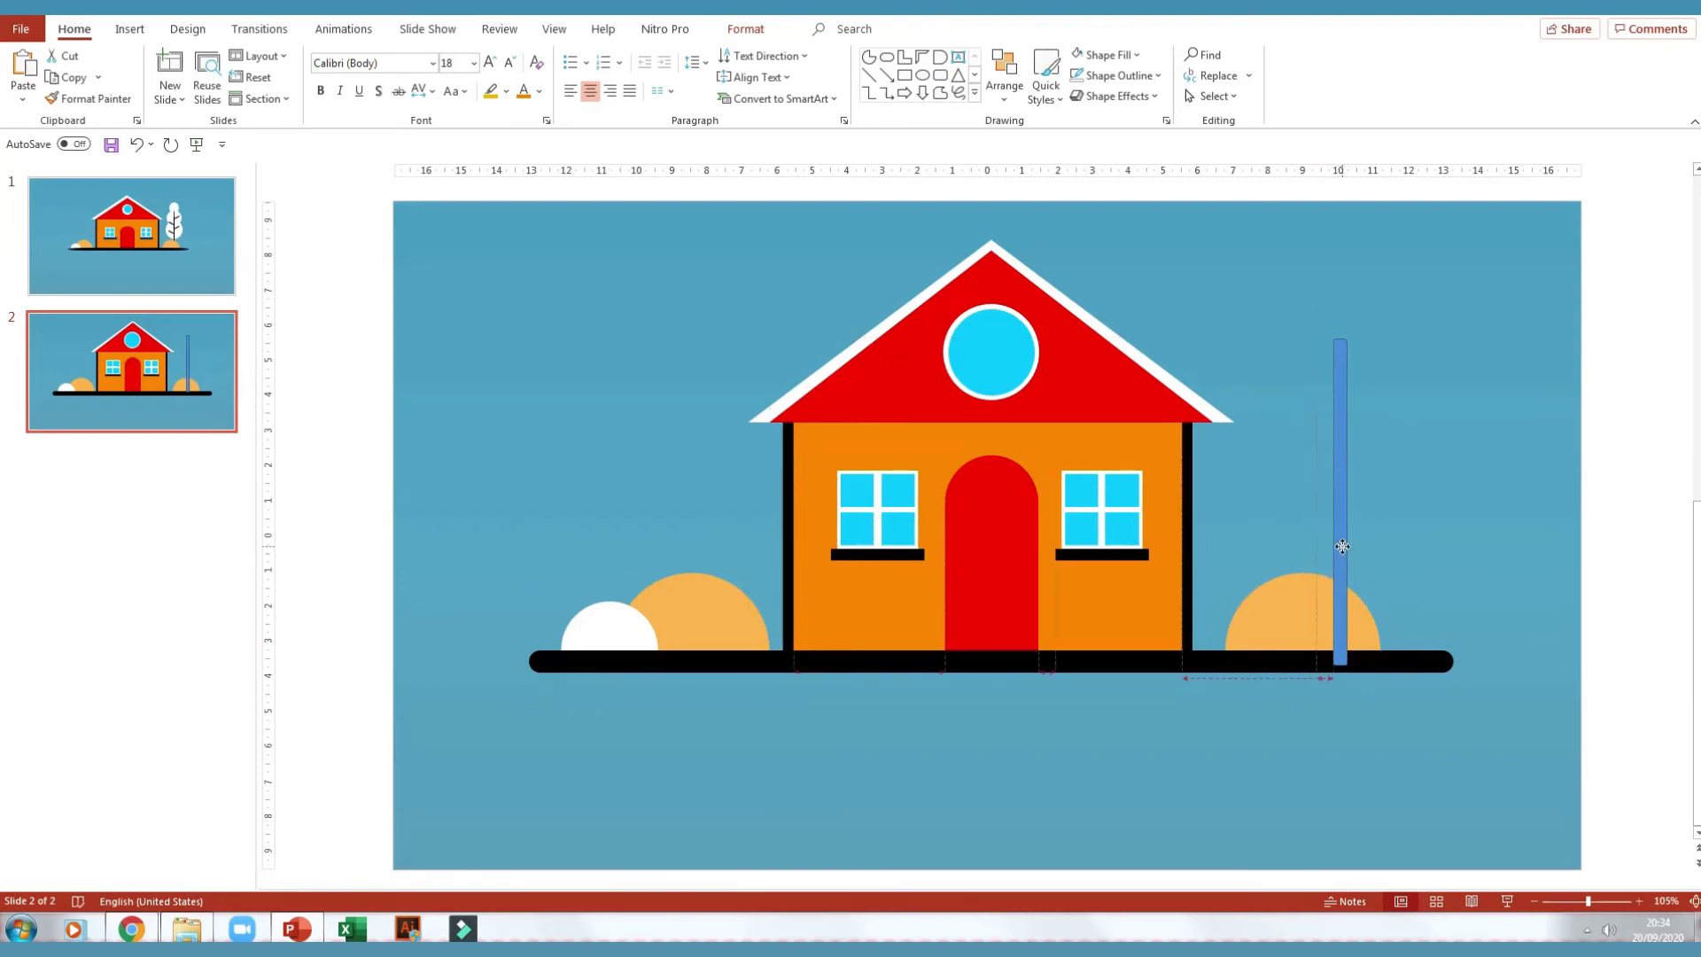
pyautogui.moveTo(1340, 339); pyautogui.dragTo(1344, 368)
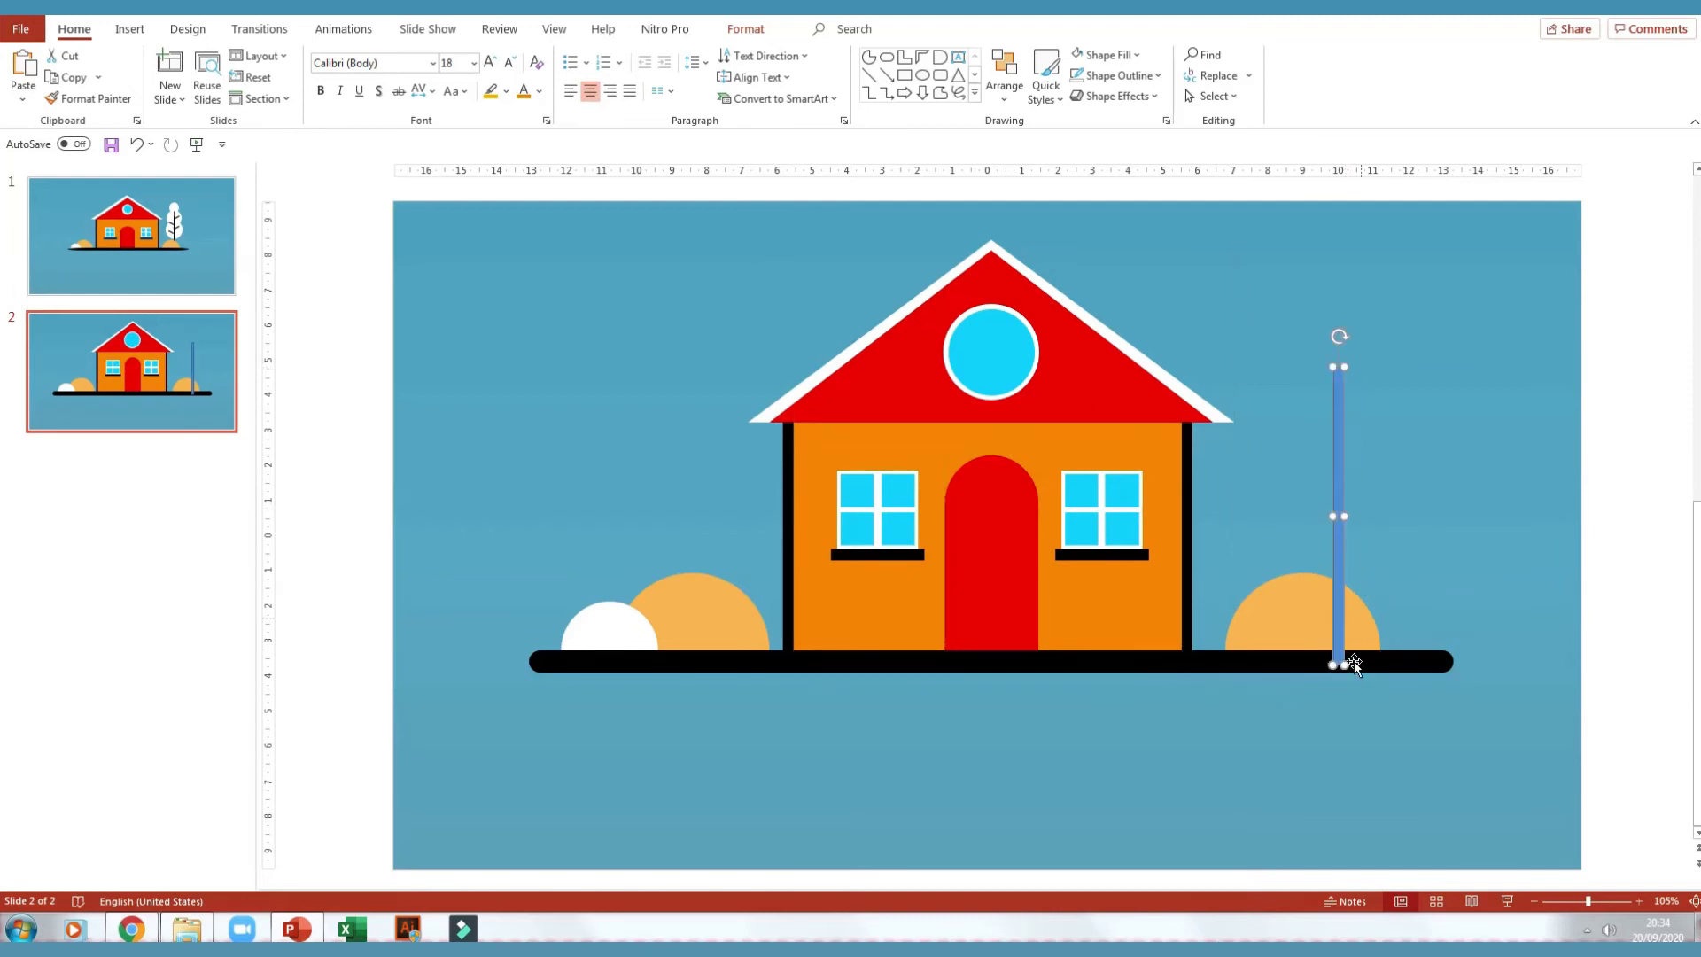
pyautogui.click(745, 28)
pyautogui.click(705, 76)
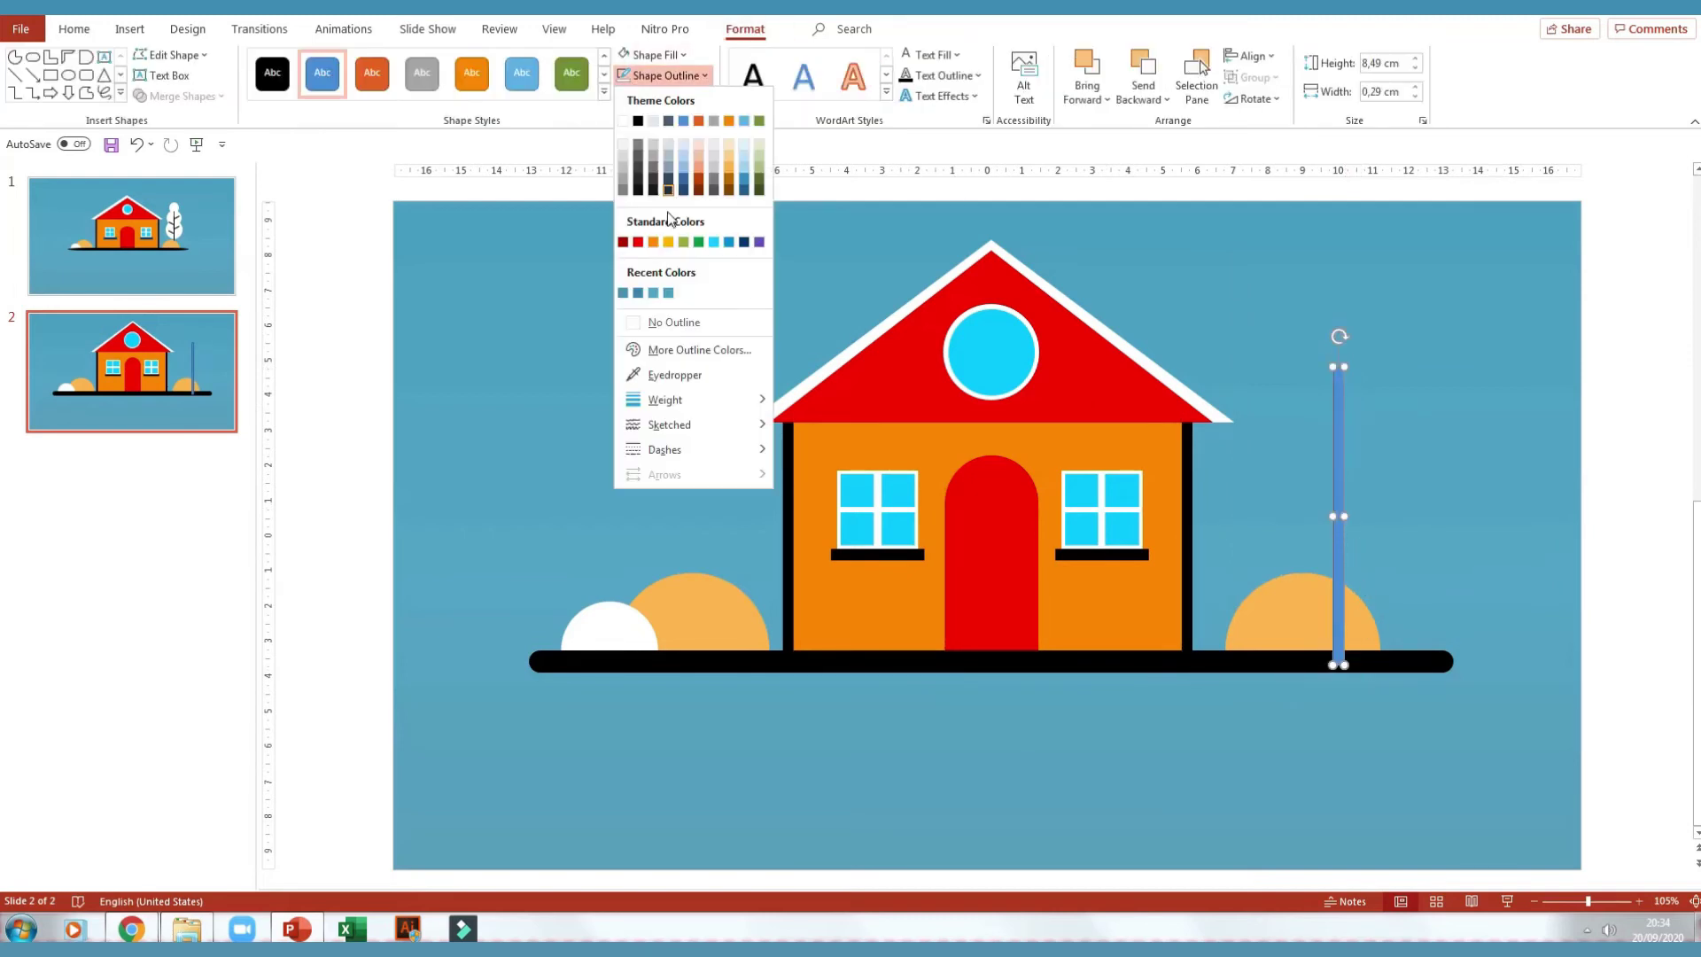
pyautogui.click(633, 326)
pyautogui.click(656, 55)
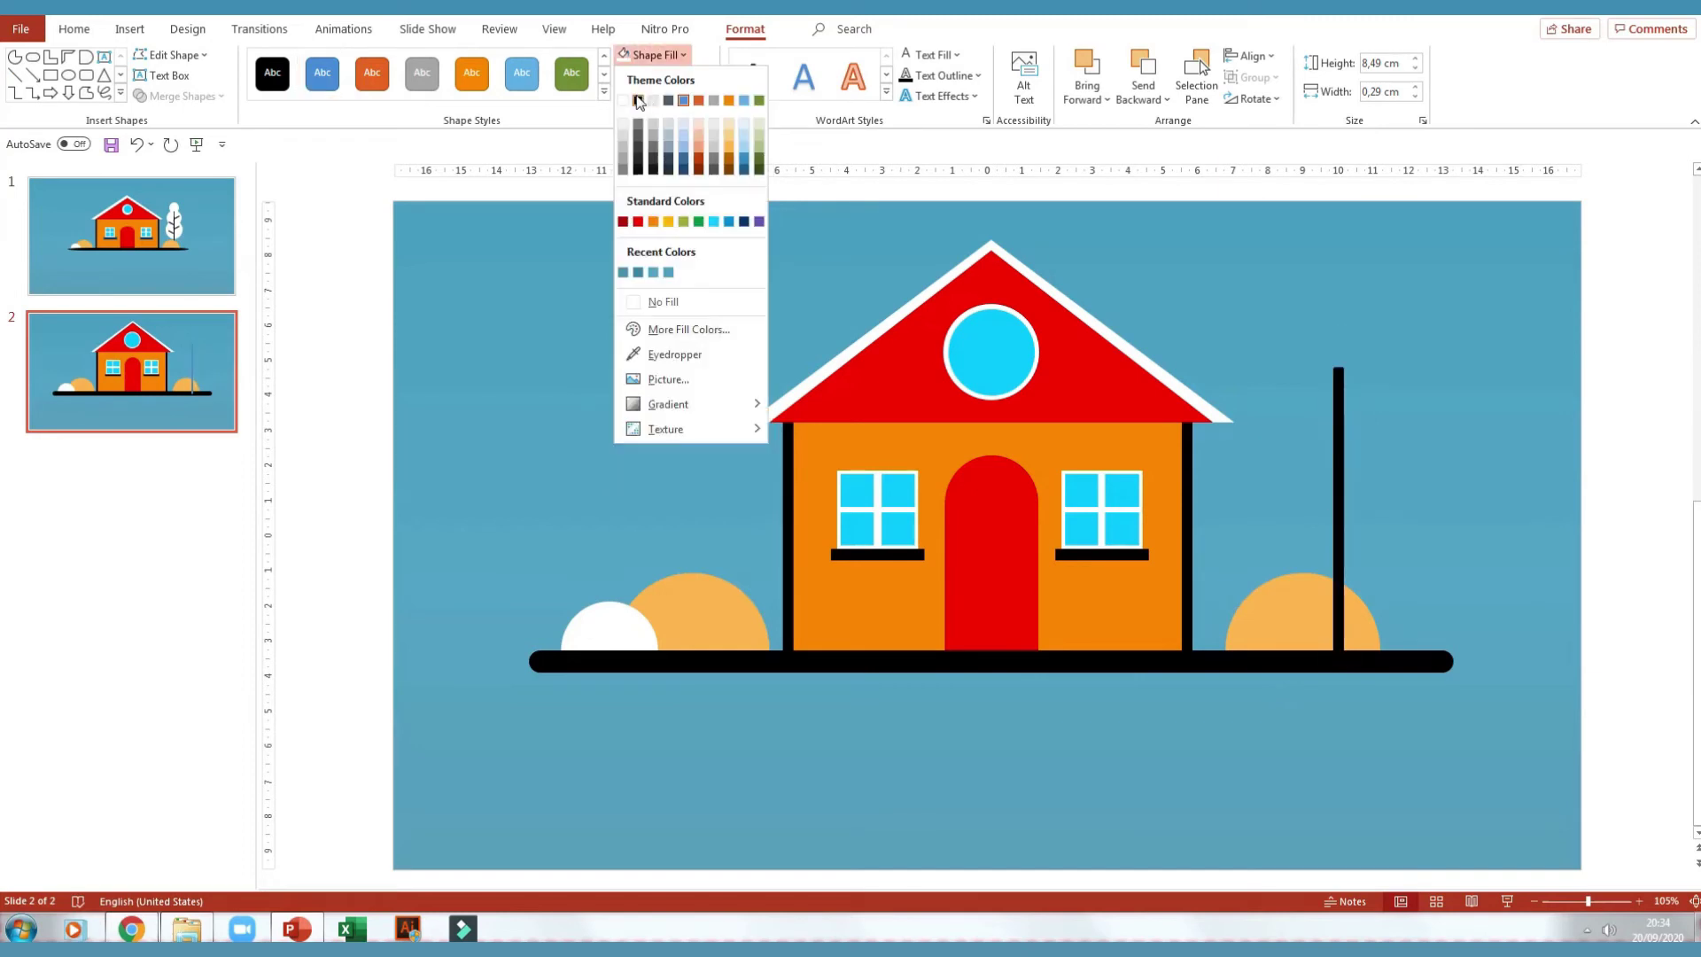
pyautogui.click(638, 100)
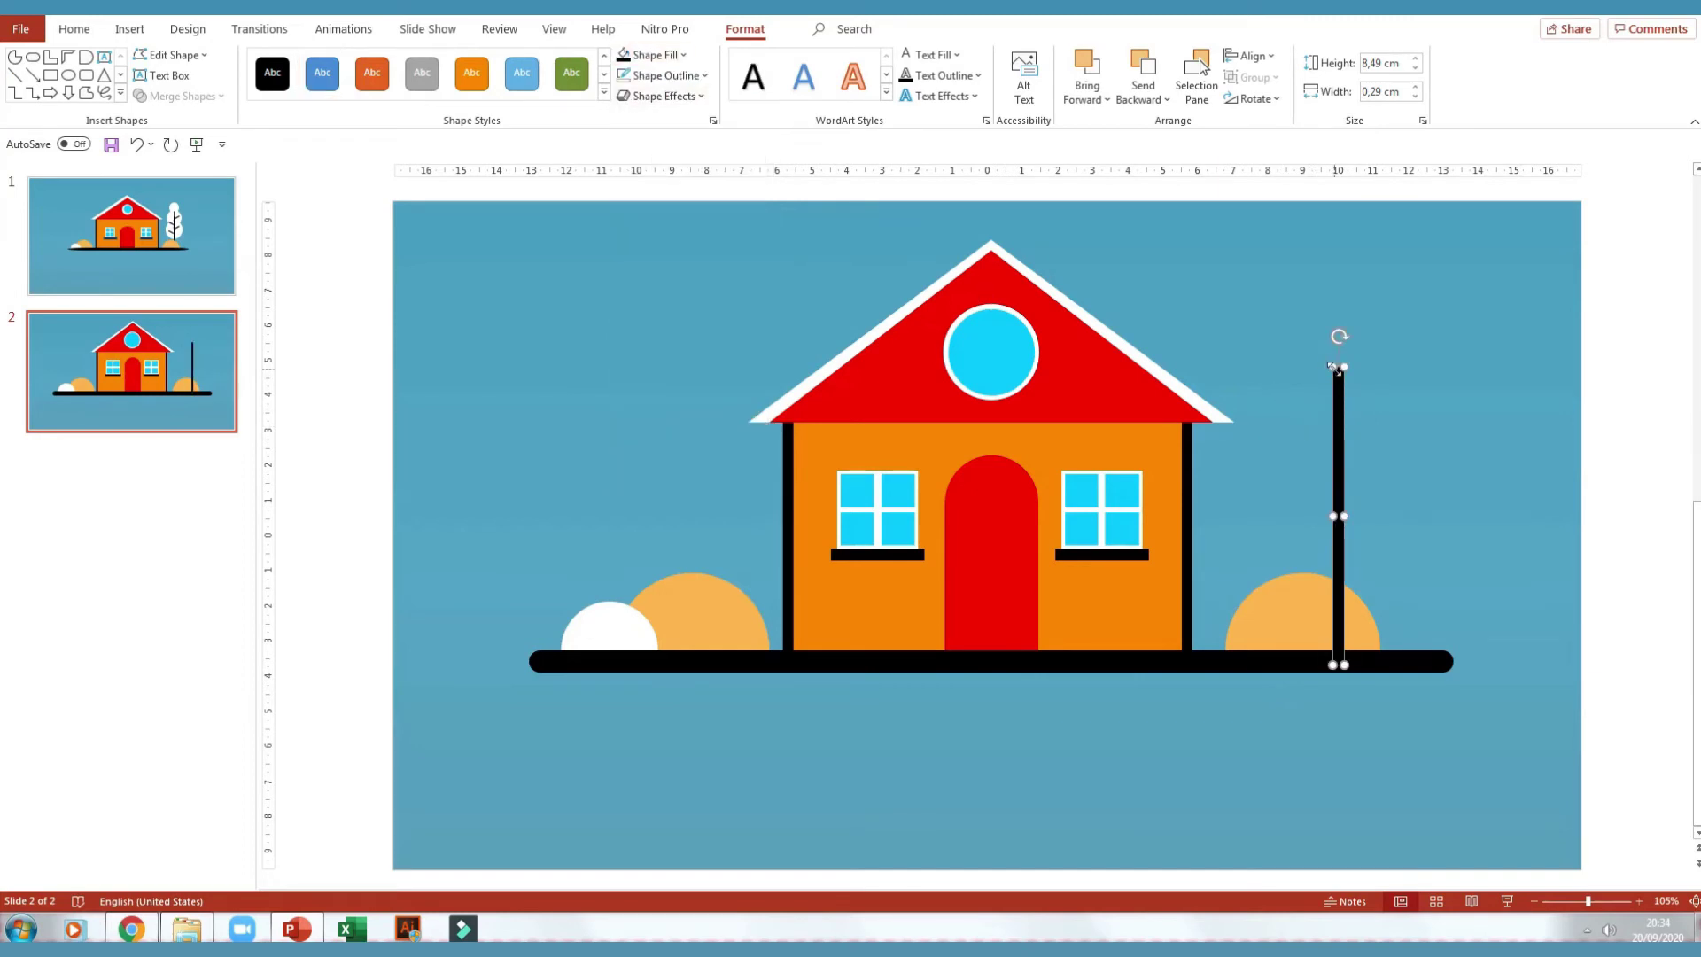
pyautogui.click(1354, 481)
pyautogui.click(1349, 472)
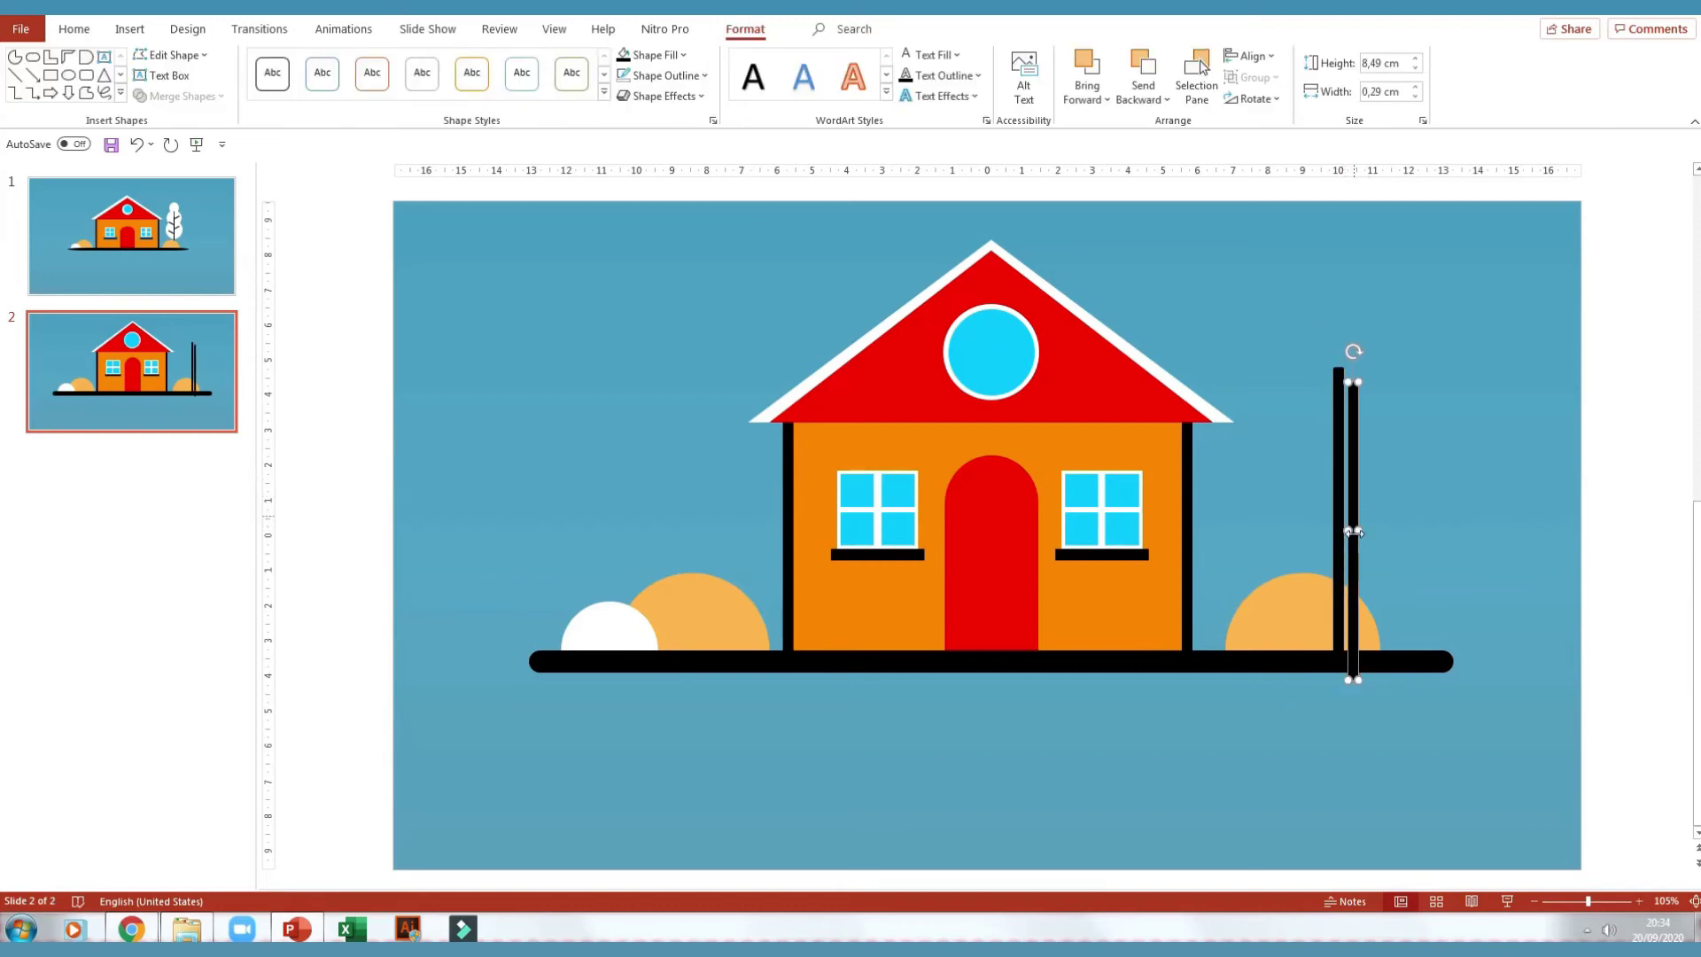
# Copy the trunk into two short slanted branches on its right side
pyautogui.moveTo(1344, 518); pyautogui.dragTo(1408, 492)
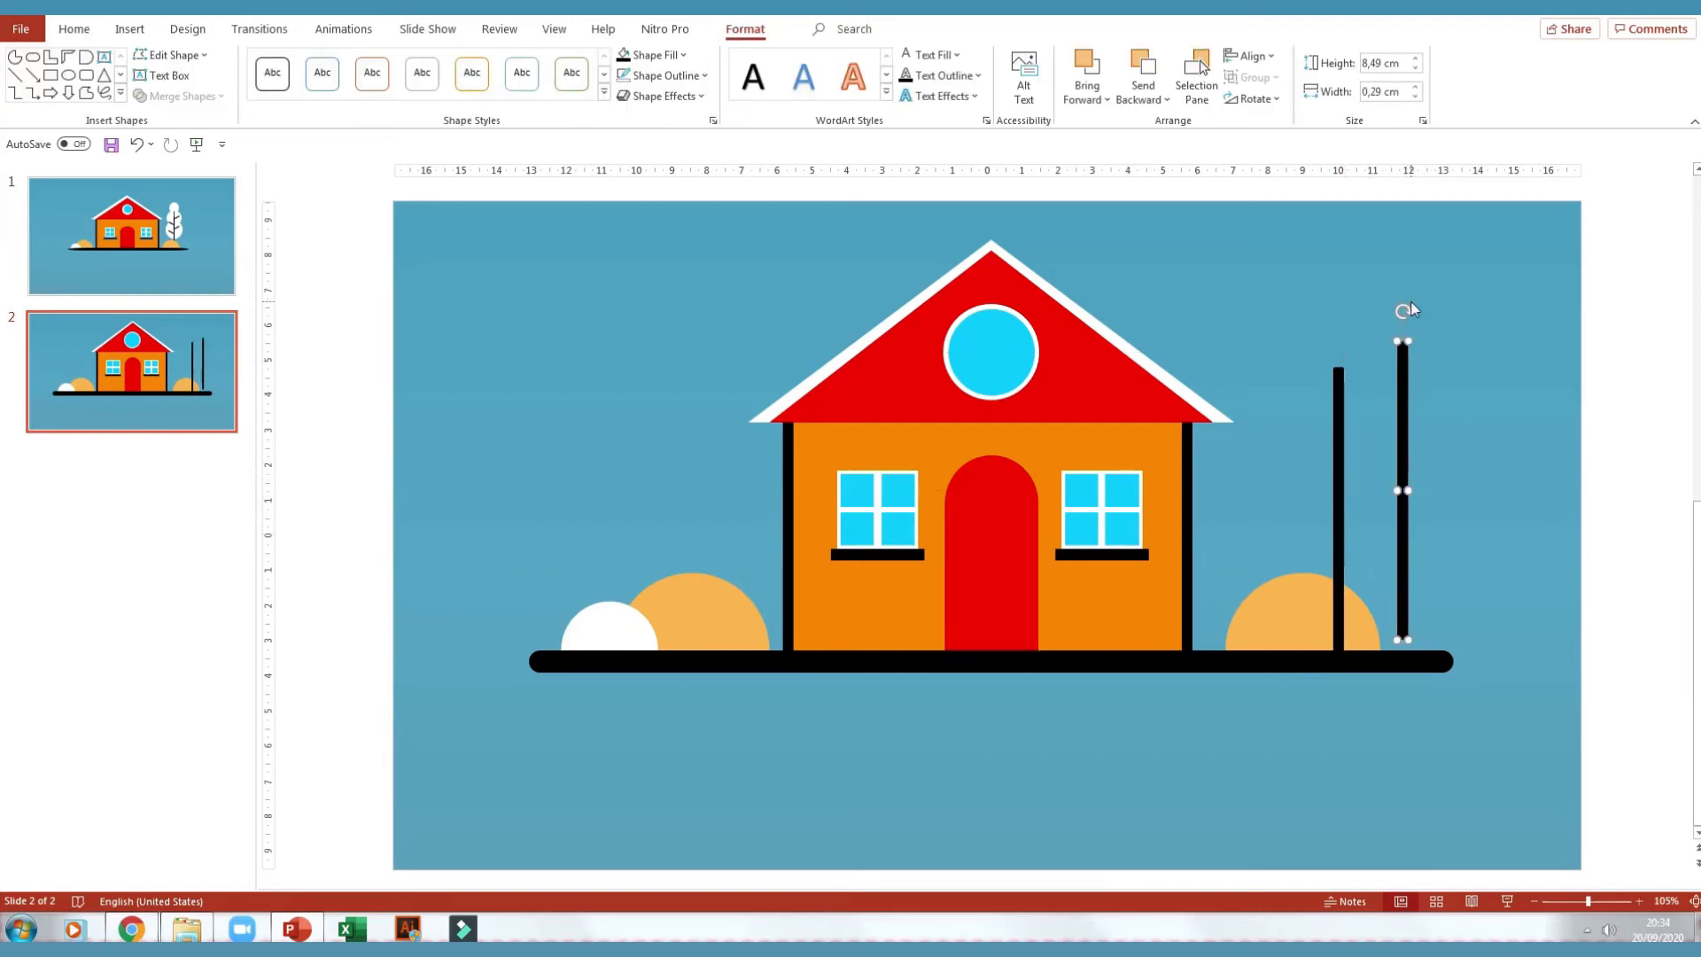
pyautogui.moveTo(1403, 311); pyautogui.dragTo(1460, 362)
pyautogui.moveTo(1478, 414)
pyautogui.mouseDown()
pyautogui.moveTo(1493, 427)
pyautogui.moveTo(1362, 520)
pyautogui.mouseUp()
pyautogui.moveTo(1305, 556)
pyautogui.mouseDown()
pyautogui.moveTo(1382, 449)
pyautogui.moveTo(1353, 431)
pyautogui.mouseUp()
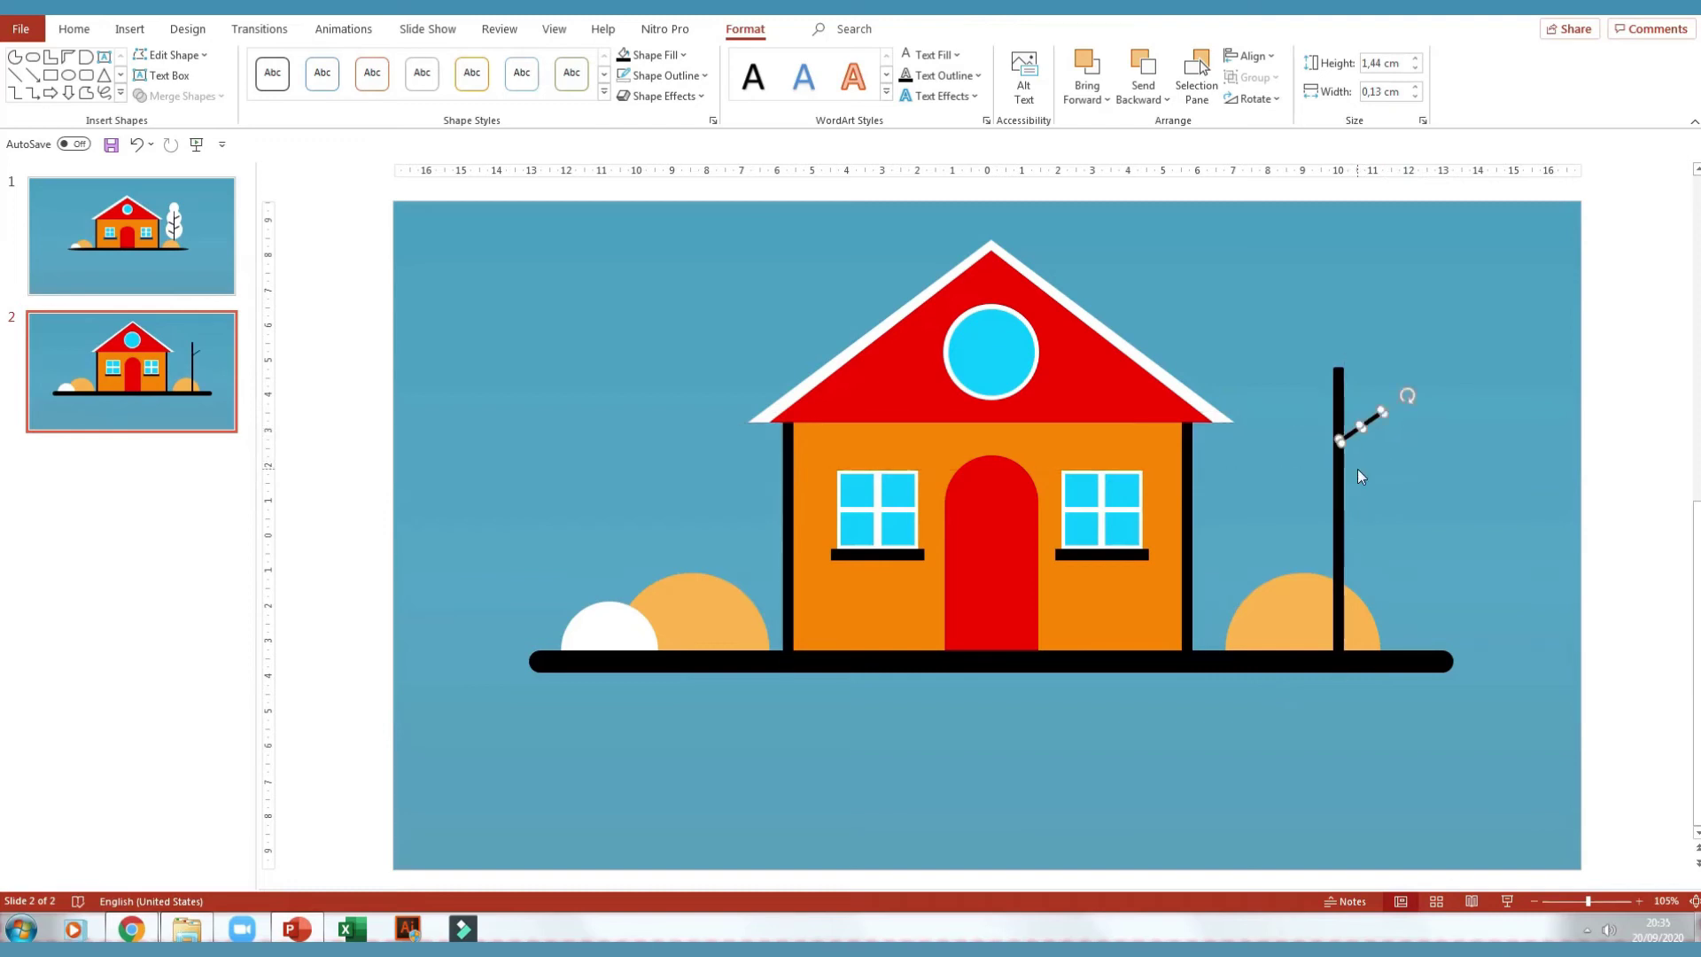
pyautogui.moveTo(1372, 425)
pyautogui.mouseDown()
pyautogui.moveTo(1372, 526)
pyautogui.moveTo(1371, 495)
pyautogui.mouseUp()
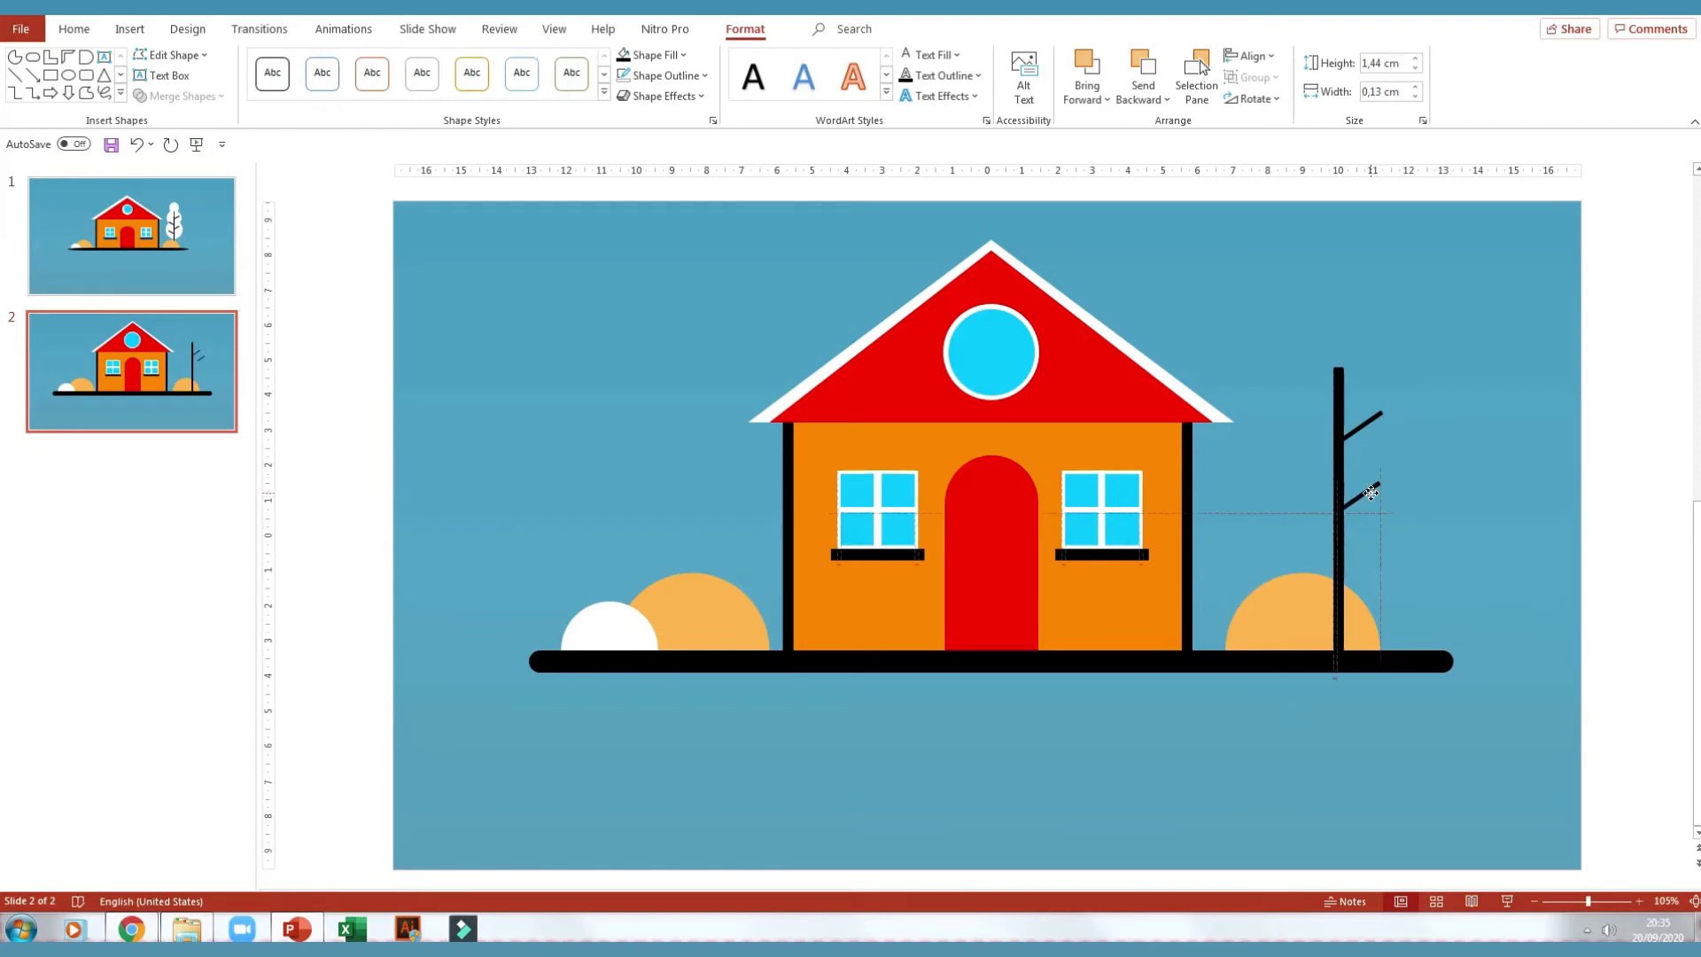
# Add branches on the trunk's left side, rotated 90° clockwise and fitted against the trunk
pyautogui.moveTo(1371, 485); pyautogui.dragTo(1325, 472)
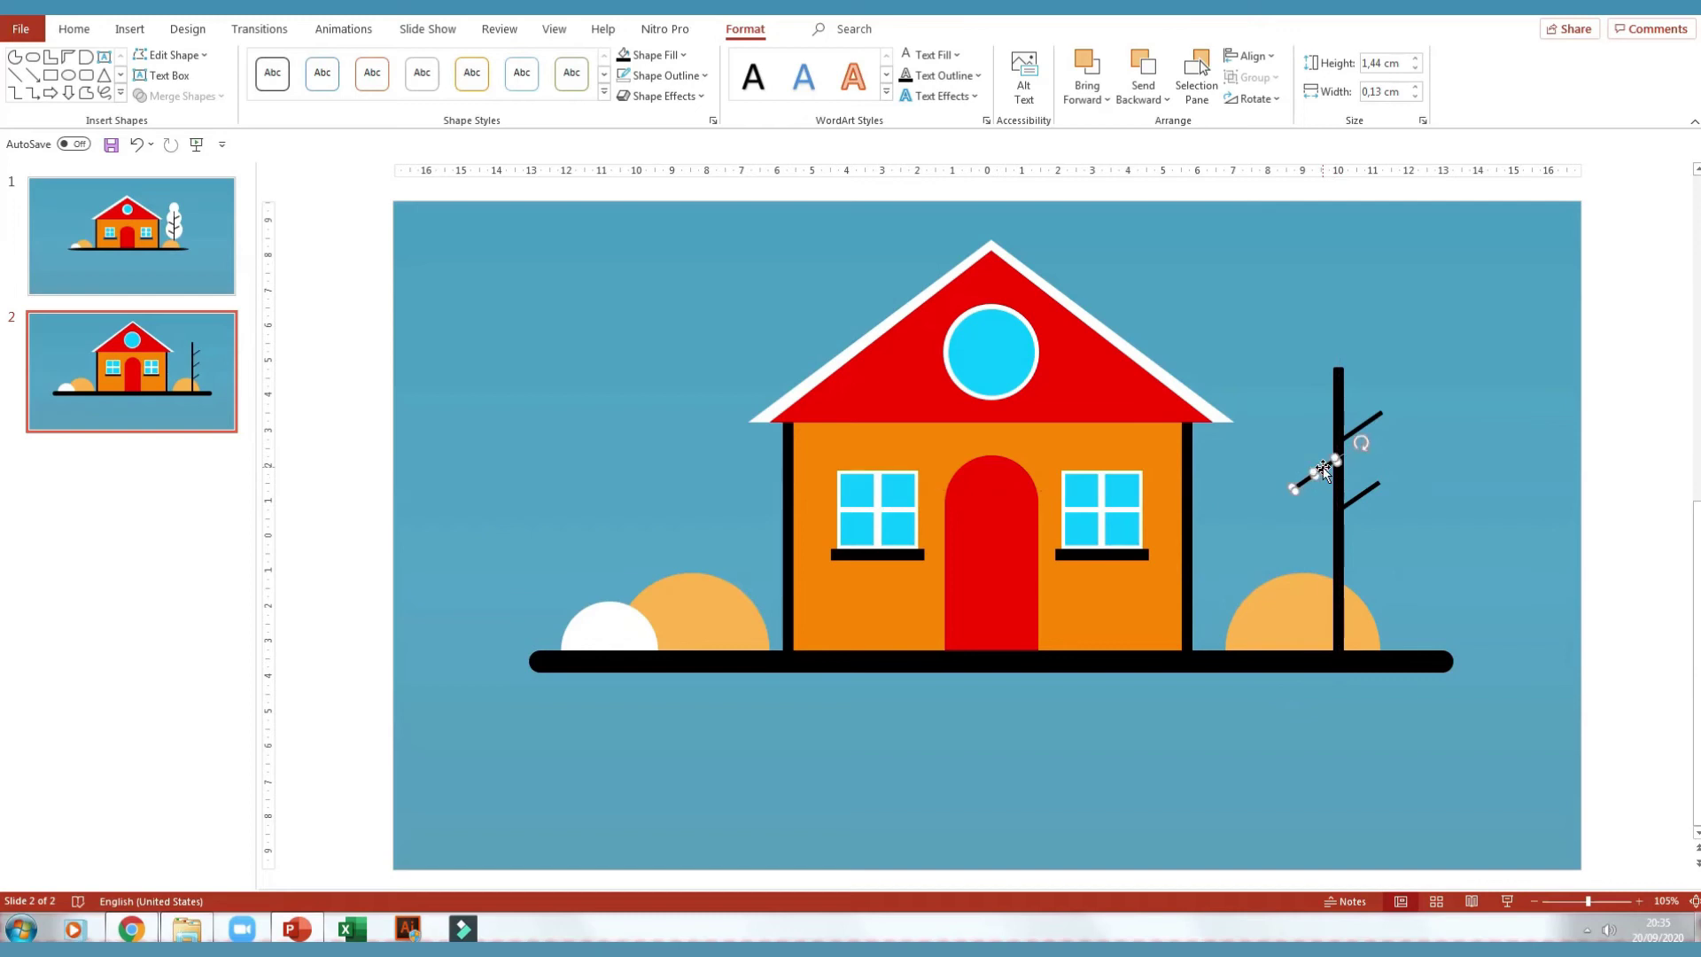
pyautogui.click(1277, 100)
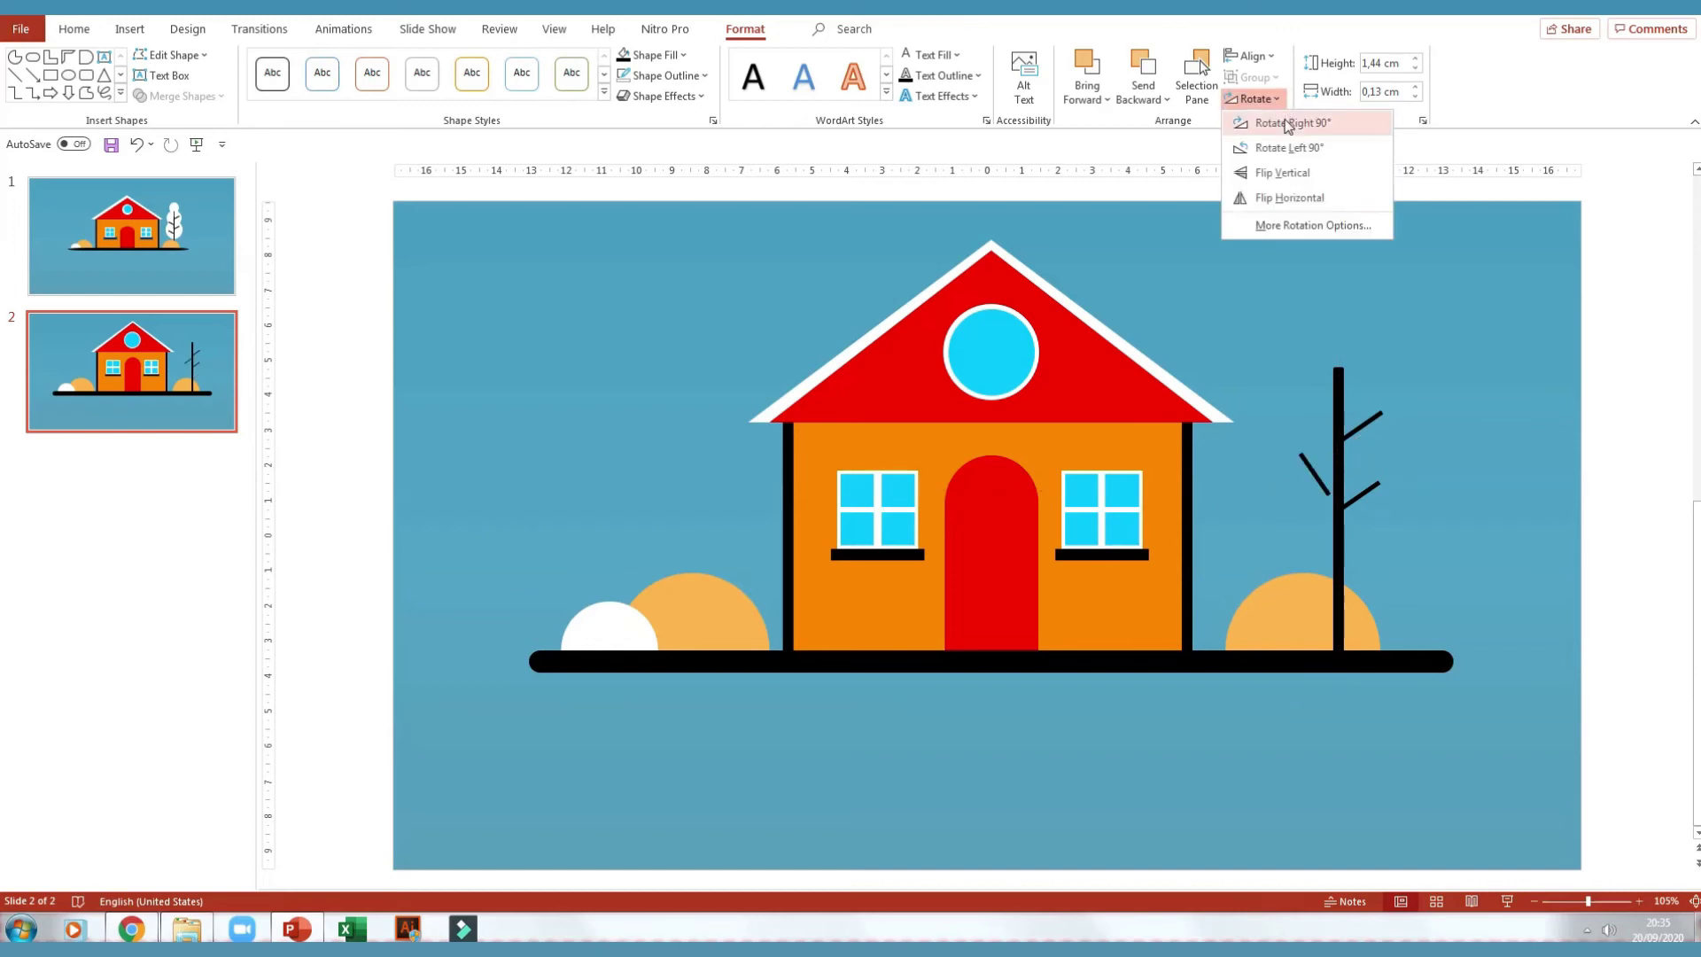
pyautogui.click(1287, 121)
pyautogui.moveTo(1323, 494); pyautogui.dragTo(1329, 478)
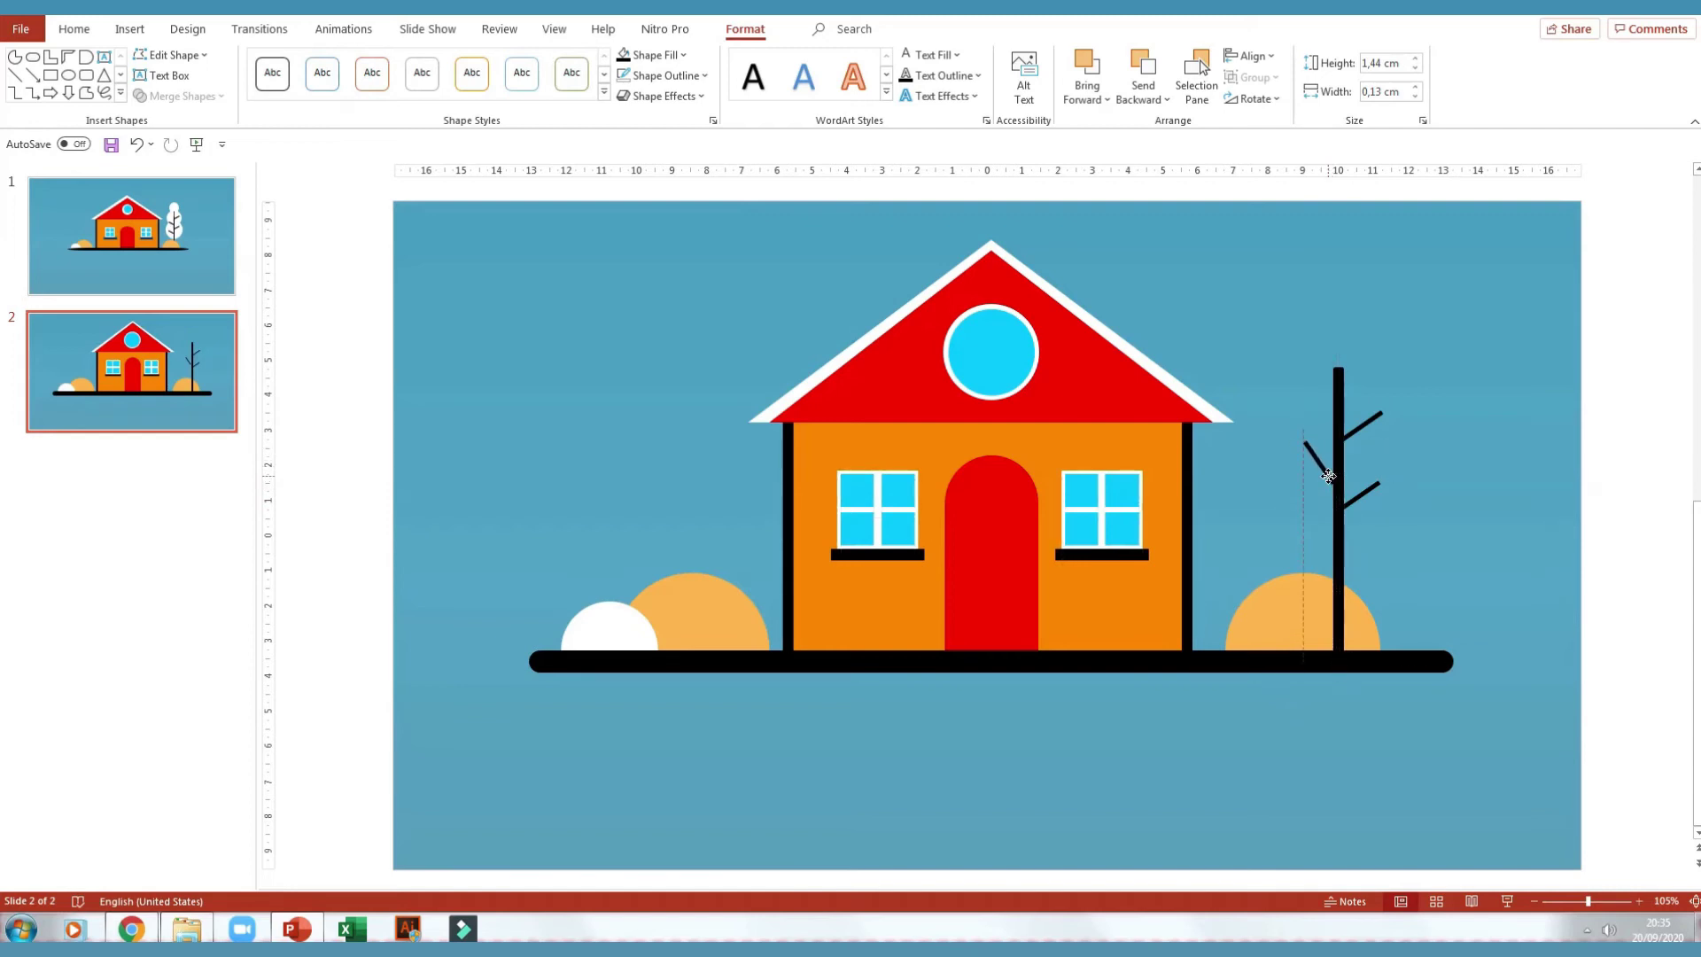
pyautogui.moveTo(1329, 479); pyautogui.dragTo(1327, 529)
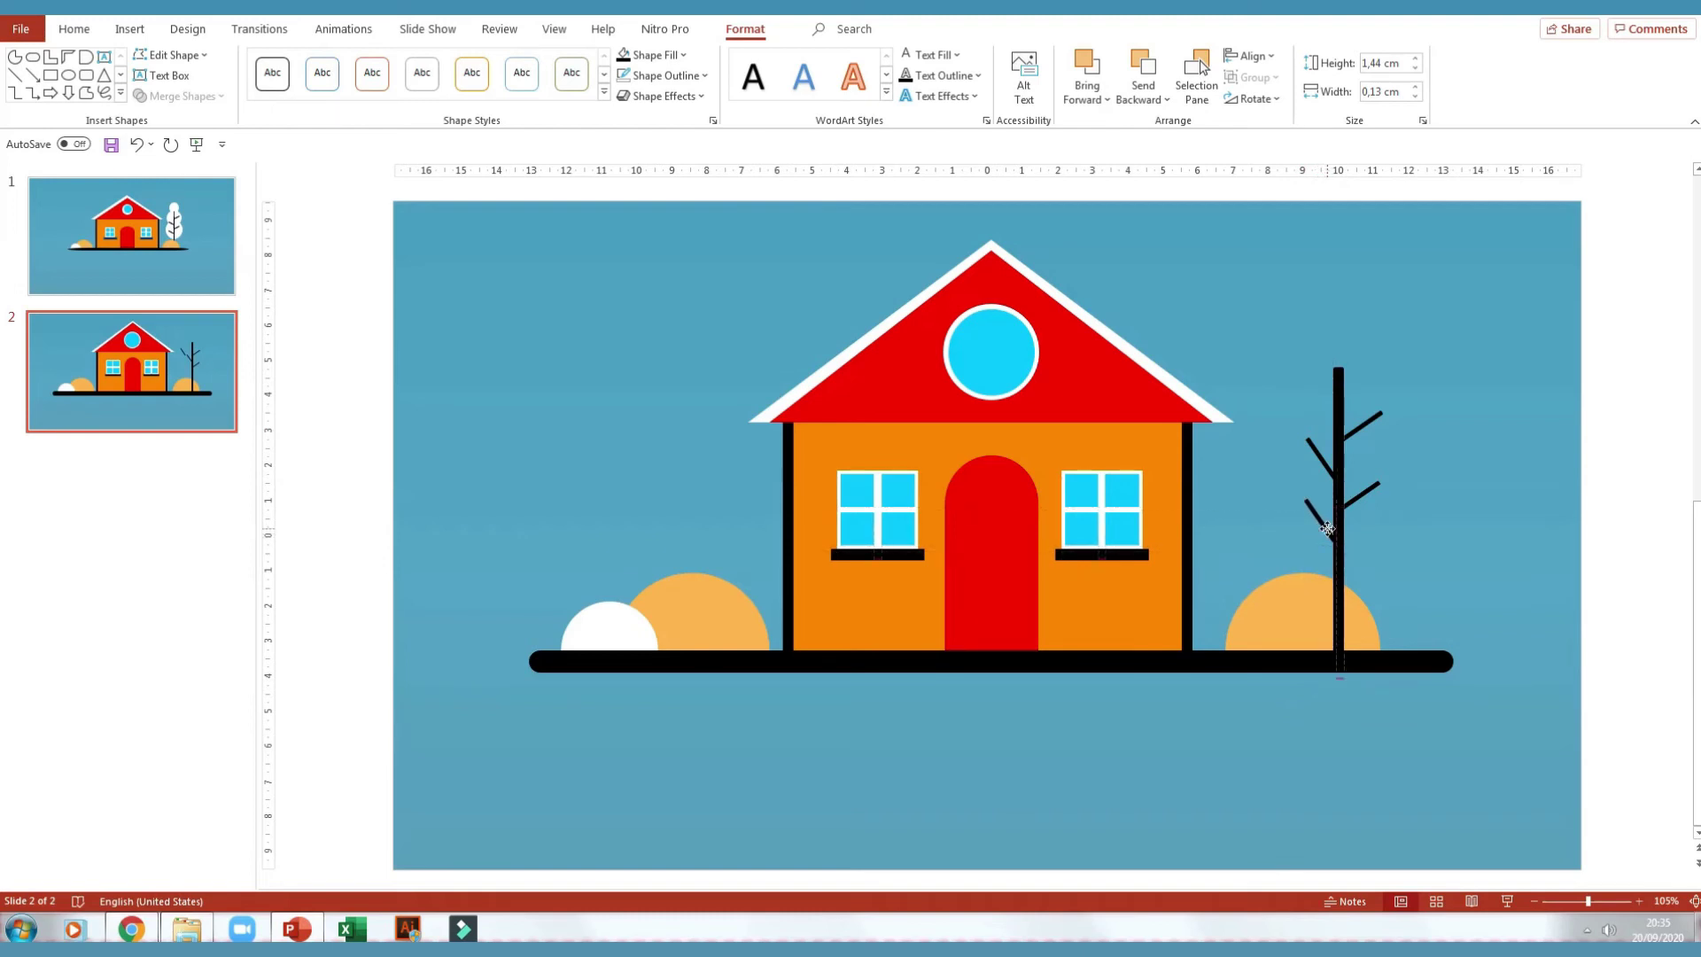
pyautogui.click(1416, 529)
pyautogui.moveTo(1329, 525); pyautogui.dragTo(1331, 528)
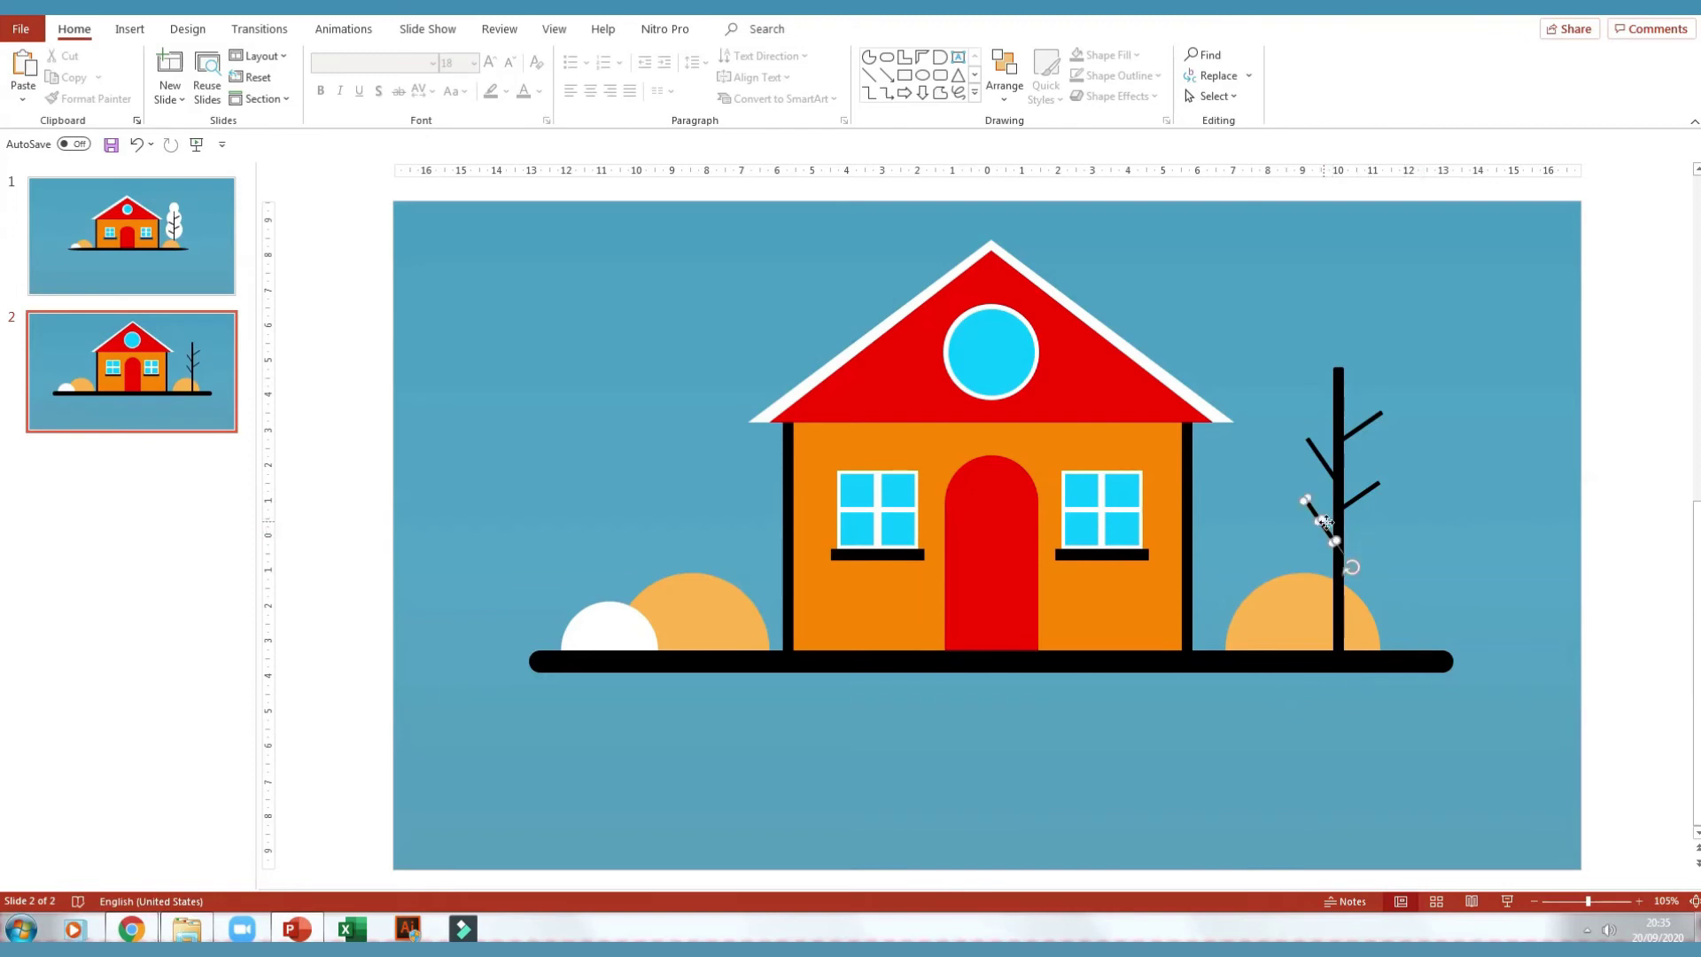
pyautogui.click(1451, 525)
# Draw a blue circle left of the house and stack two copies above it
pyautogui.click(922, 75)
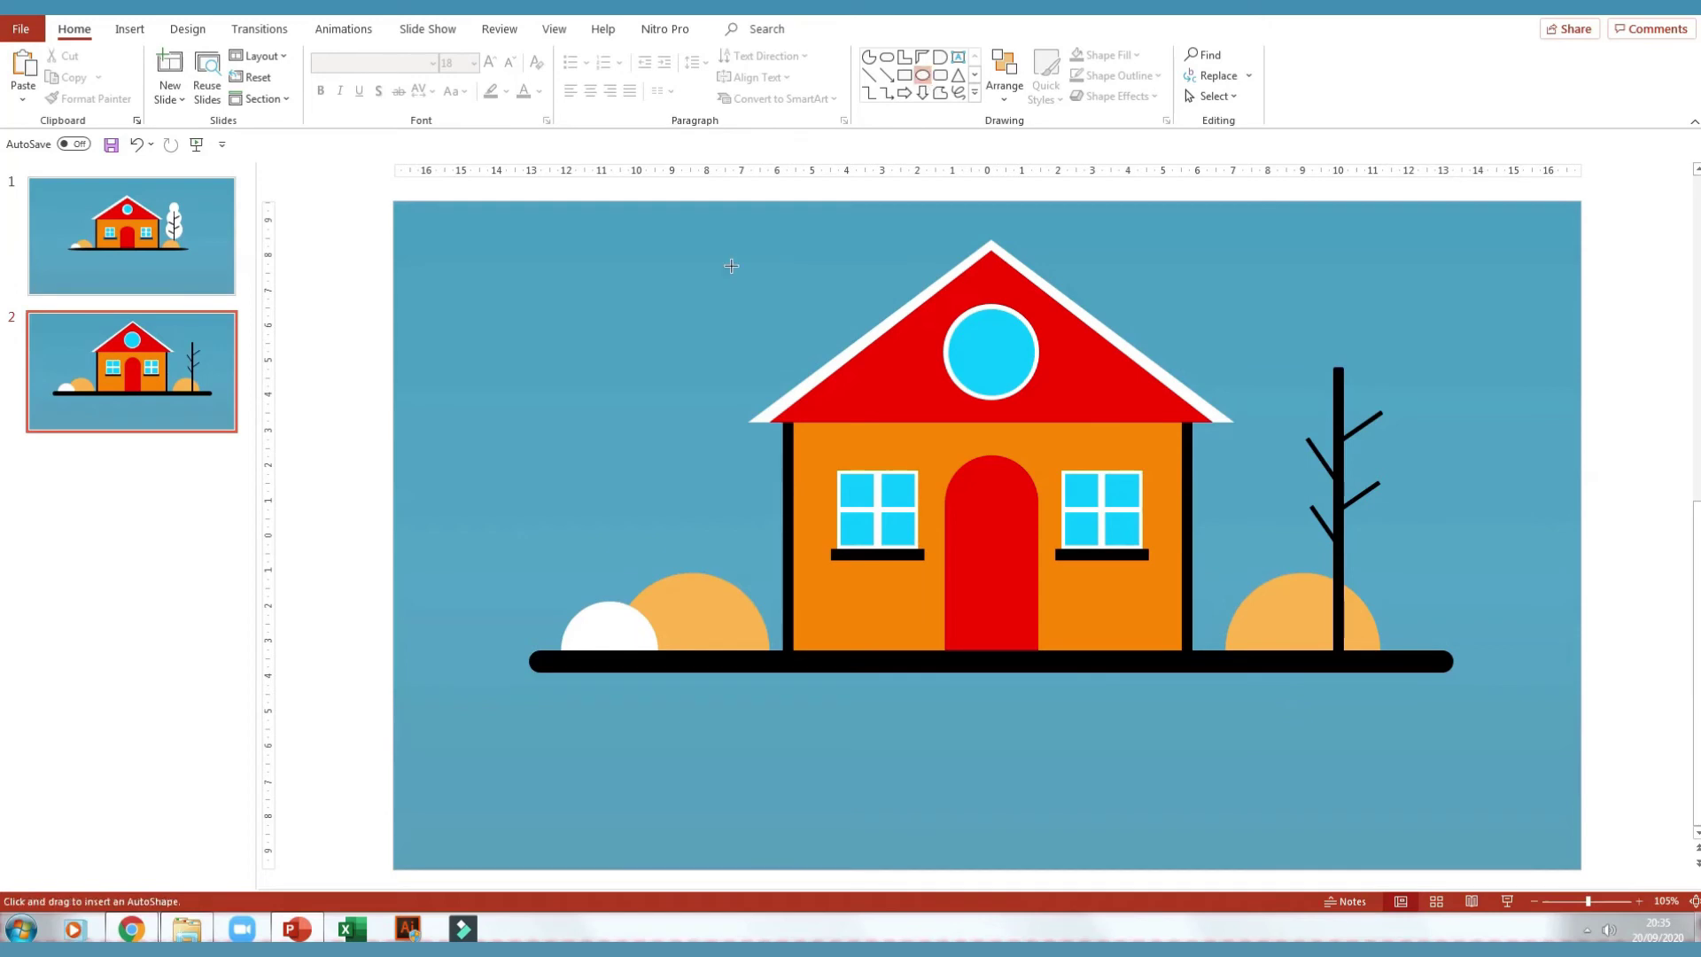
pyautogui.moveTo(499, 406); pyautogui.dragTo(645, 550)
pyautogui.moveTo(568, 469); pyautogui.dragTo(566, 493)
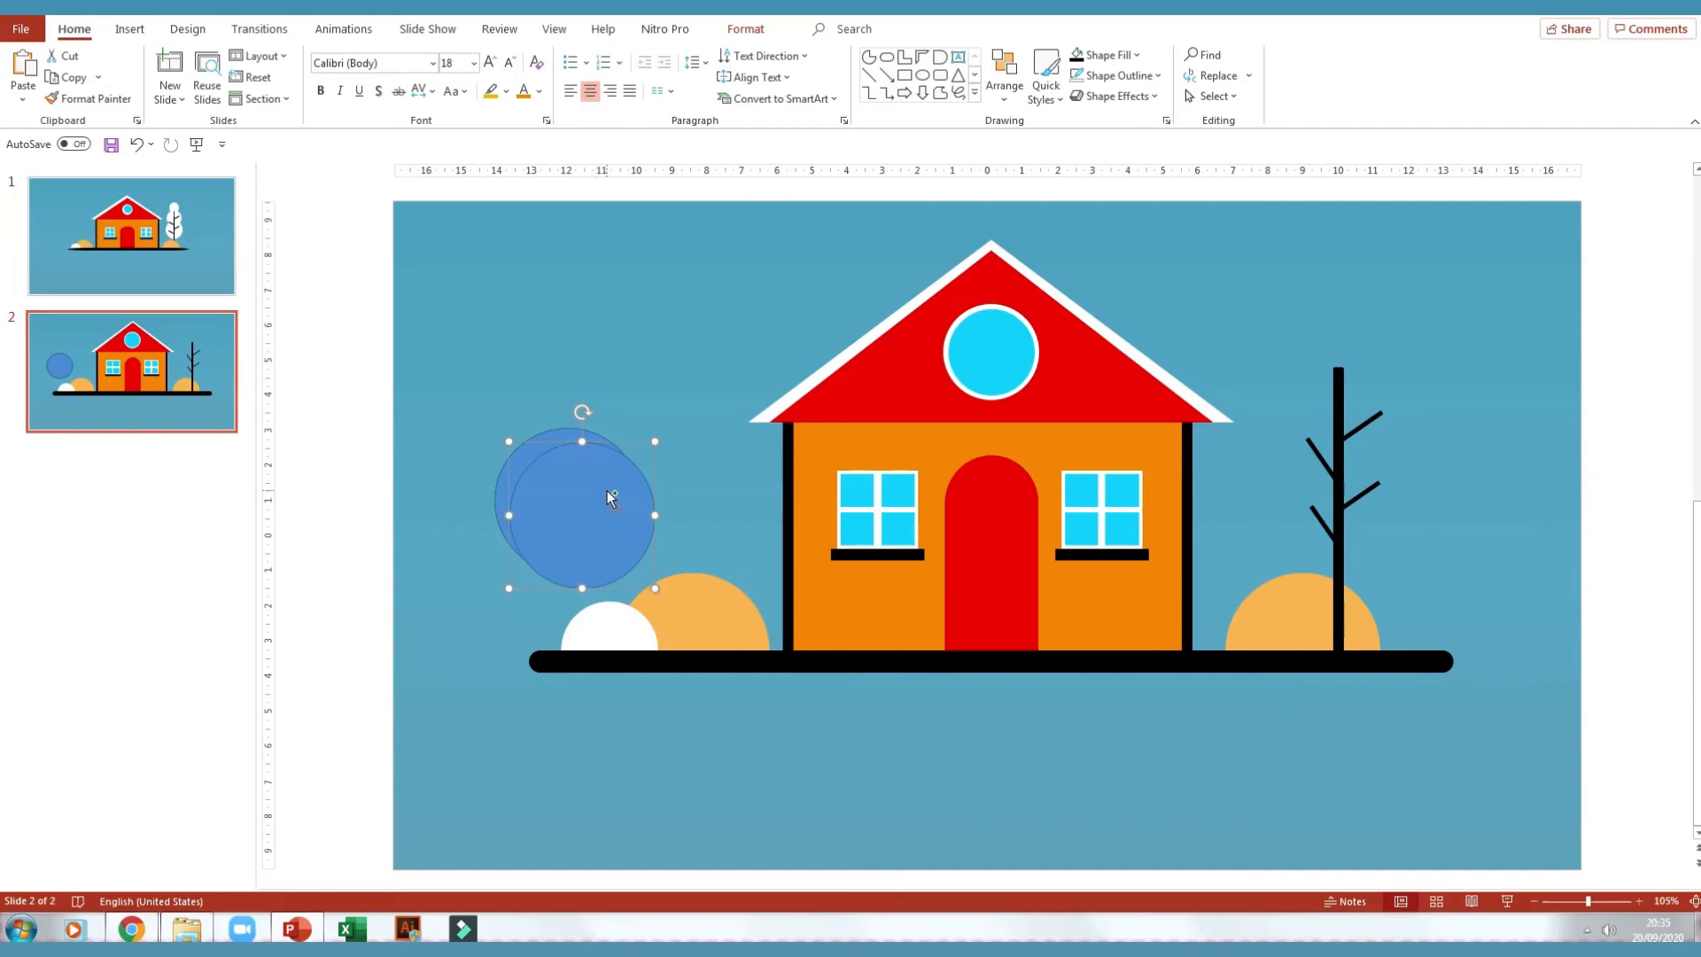
pyautogui.keyDown('ctrl'); pyautogui.moveTo(608, 498); pyautogui.dragTo(614, 424); pyautogui.keyUp('ctrl')
pyautogui.keyDown('ctrl'); pyautogui.moveTo(592, 361); pyautogui.dragTo(597, 256); pyautogui.keyUp('ctrl')
# Shrink the middle and top circles onto the stack and group all three with Ctrl+G
pyautogui.click(587, 539)
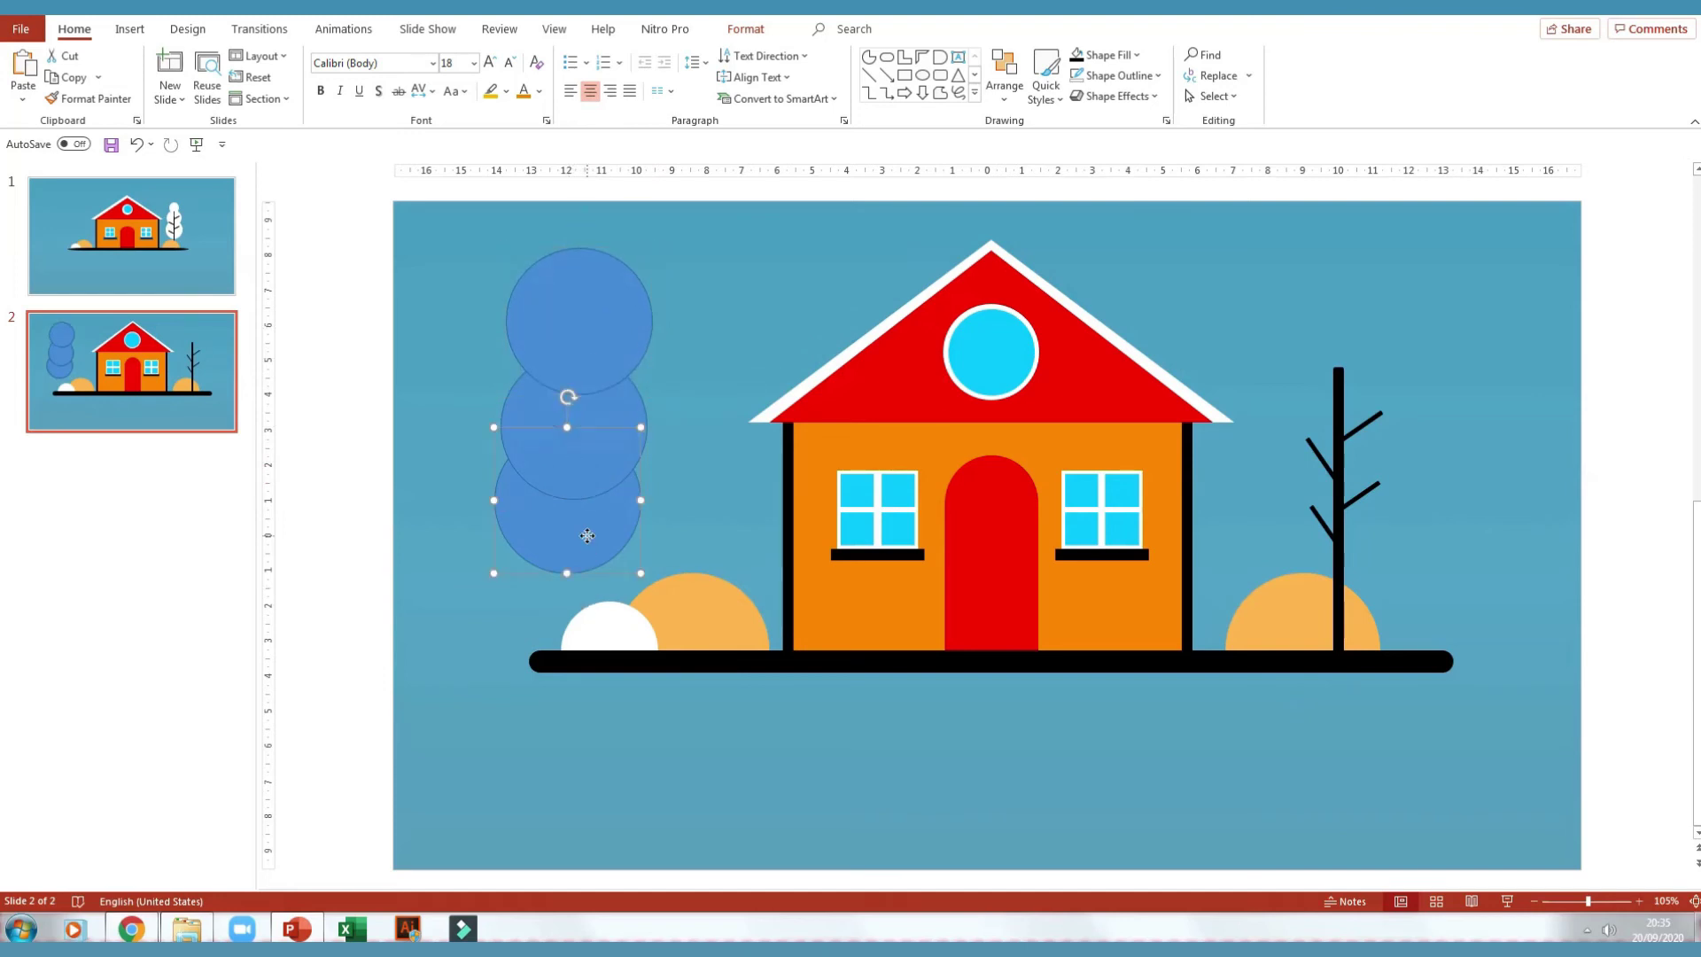
pyautogui.click(623, 416)
pyautogui.moveTo(645, 499); pyautogui.dragTo(631, 482)
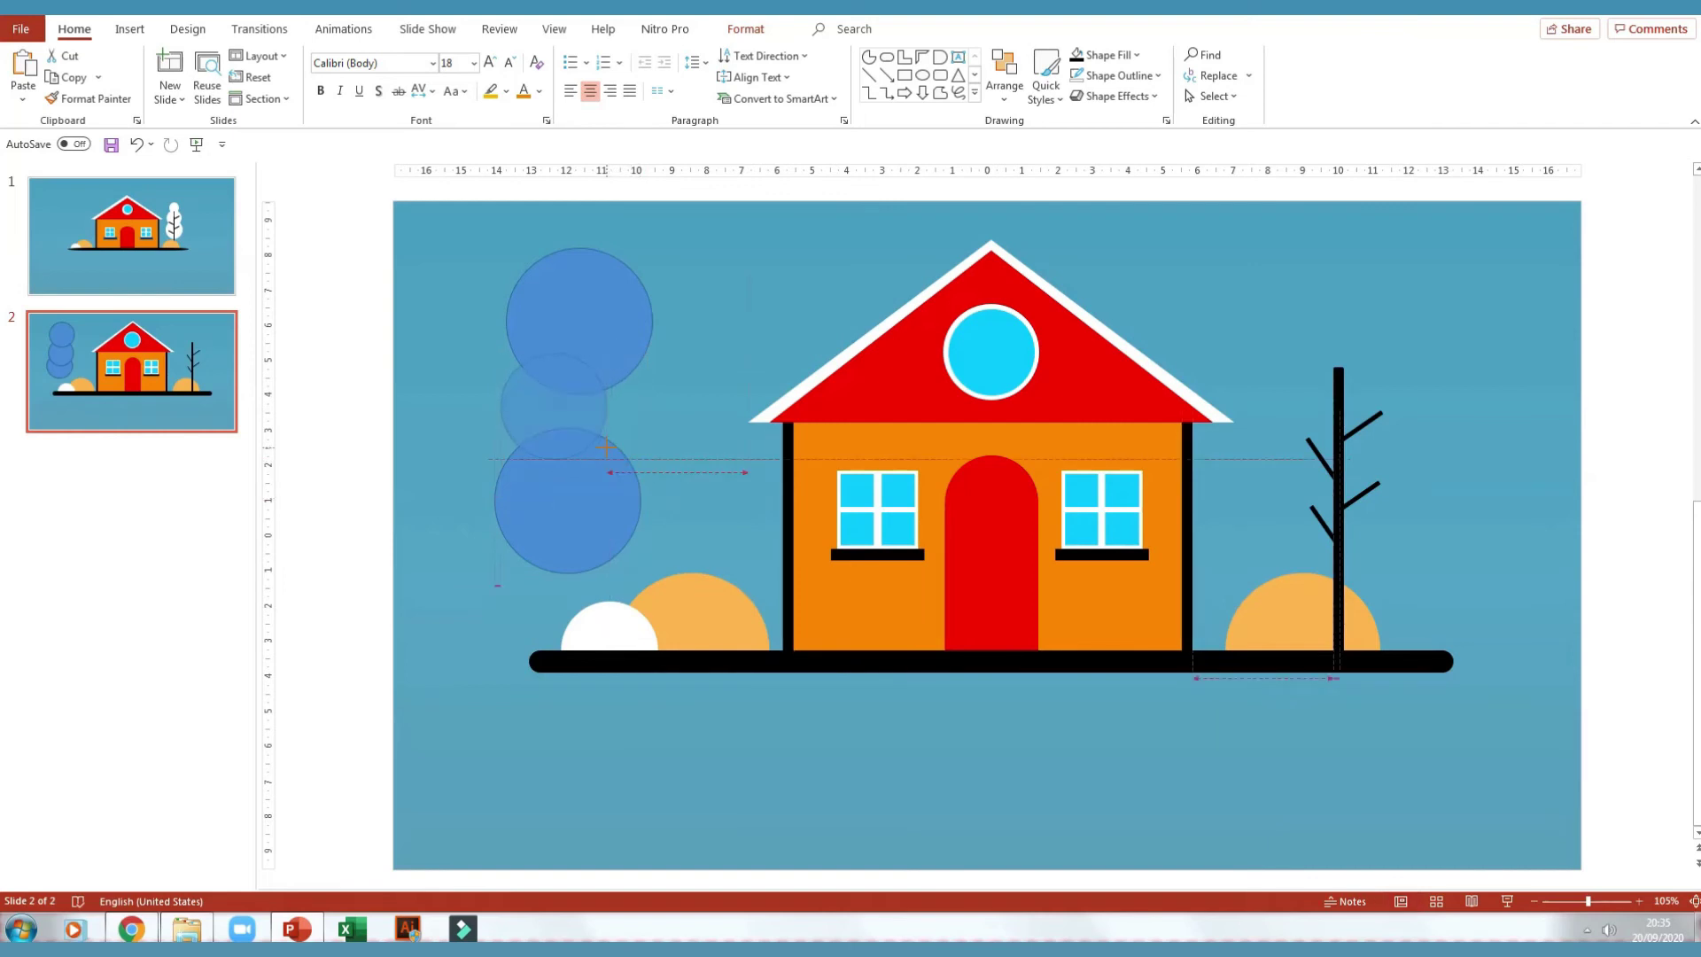
pyautogui.moveTo(578, 429); pyautogui.dragTo(571, 436)
pyautogui.click(576, 346)
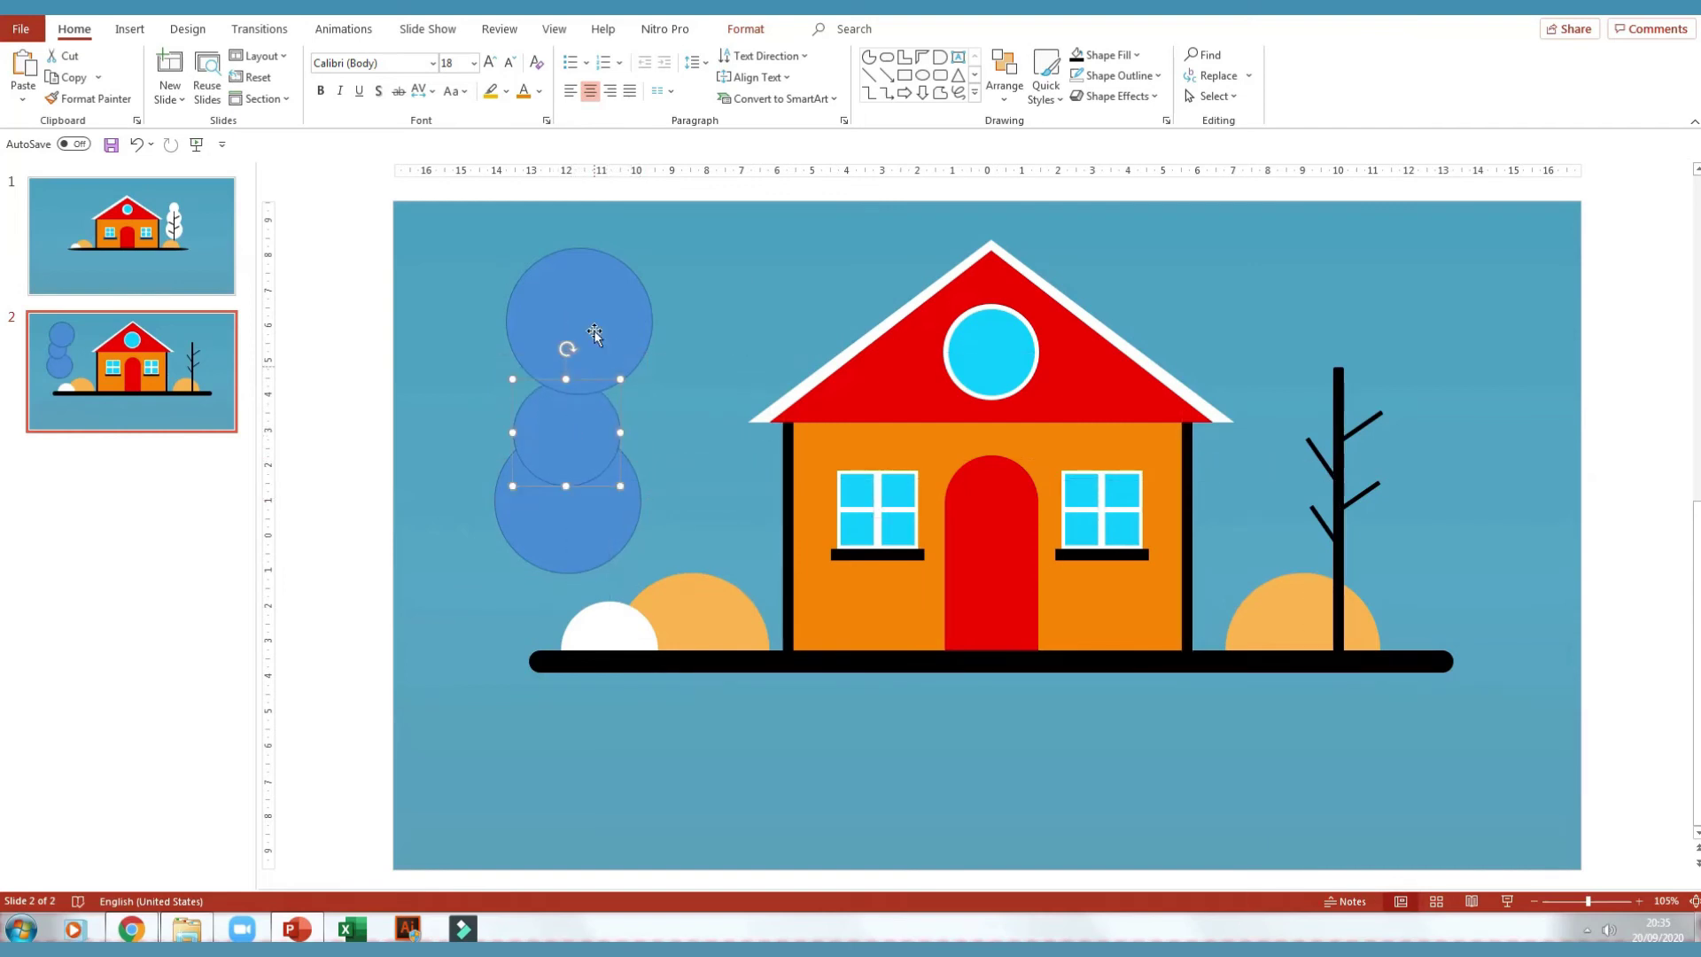
pyautogui.moveTo(645, 395)
pyautogui.mouseDown()
pyautogui.moveTo(606, 348)
pyautogui.moveTo(586, 365)
pyautogui.moveTo(578, 348)
pyautogui.mouseUp()
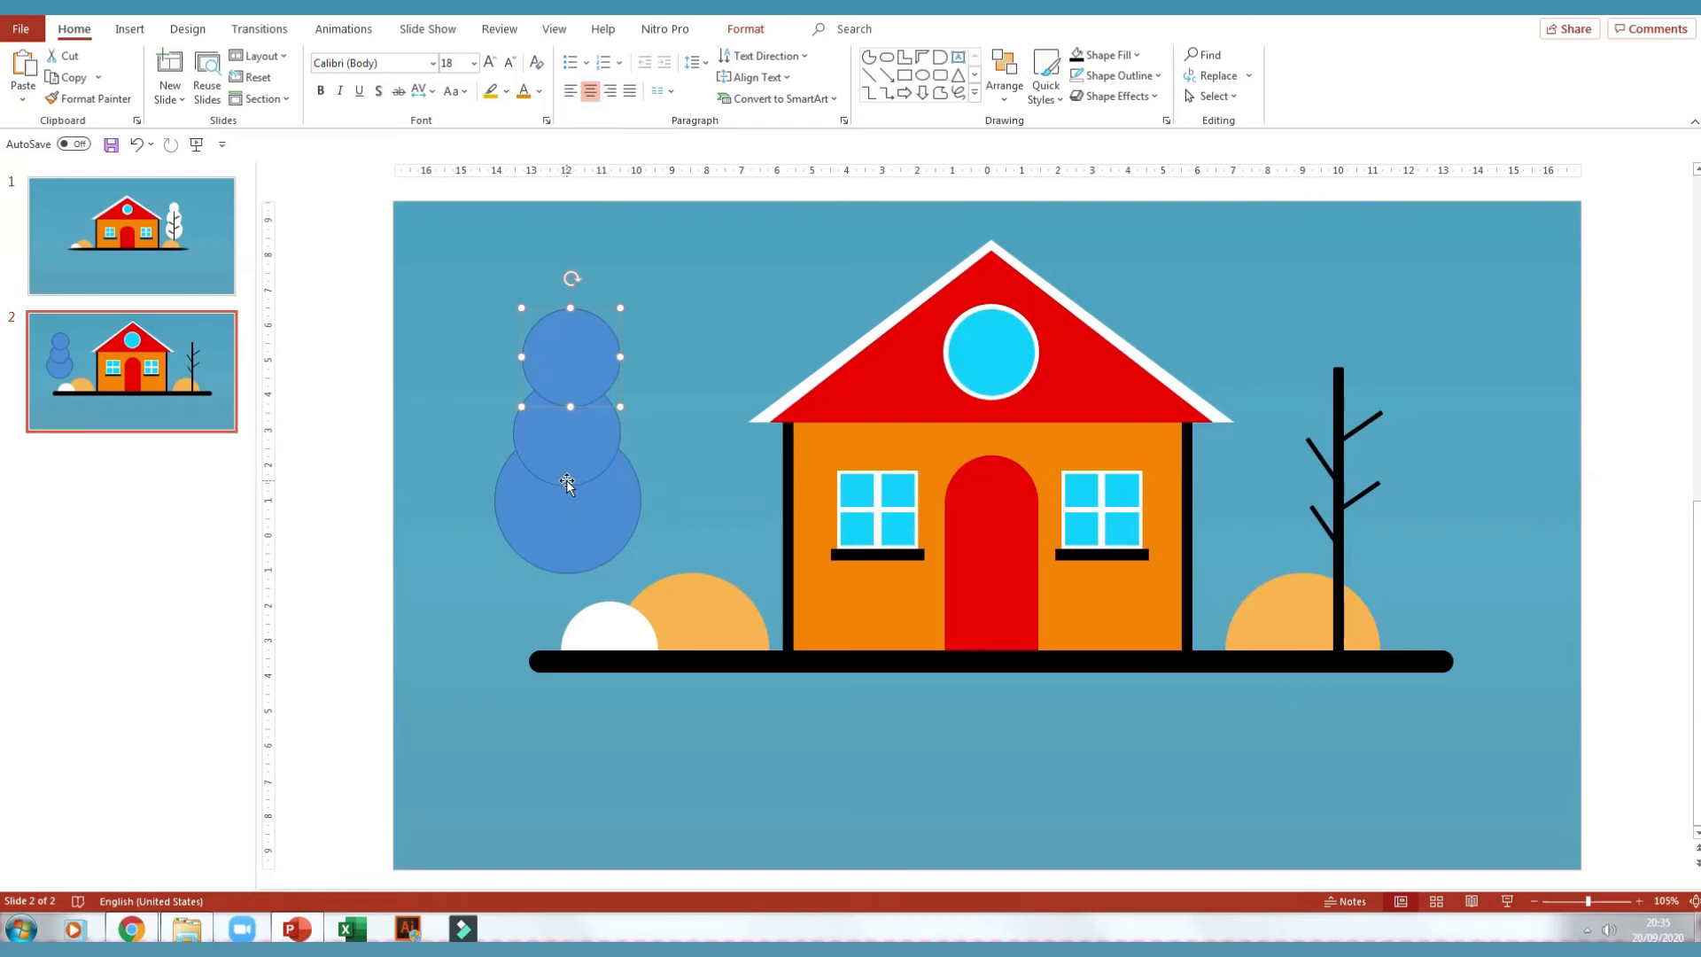
pyautogui.moveTo(576, 356); pyautogui.dragTo(578, 370)
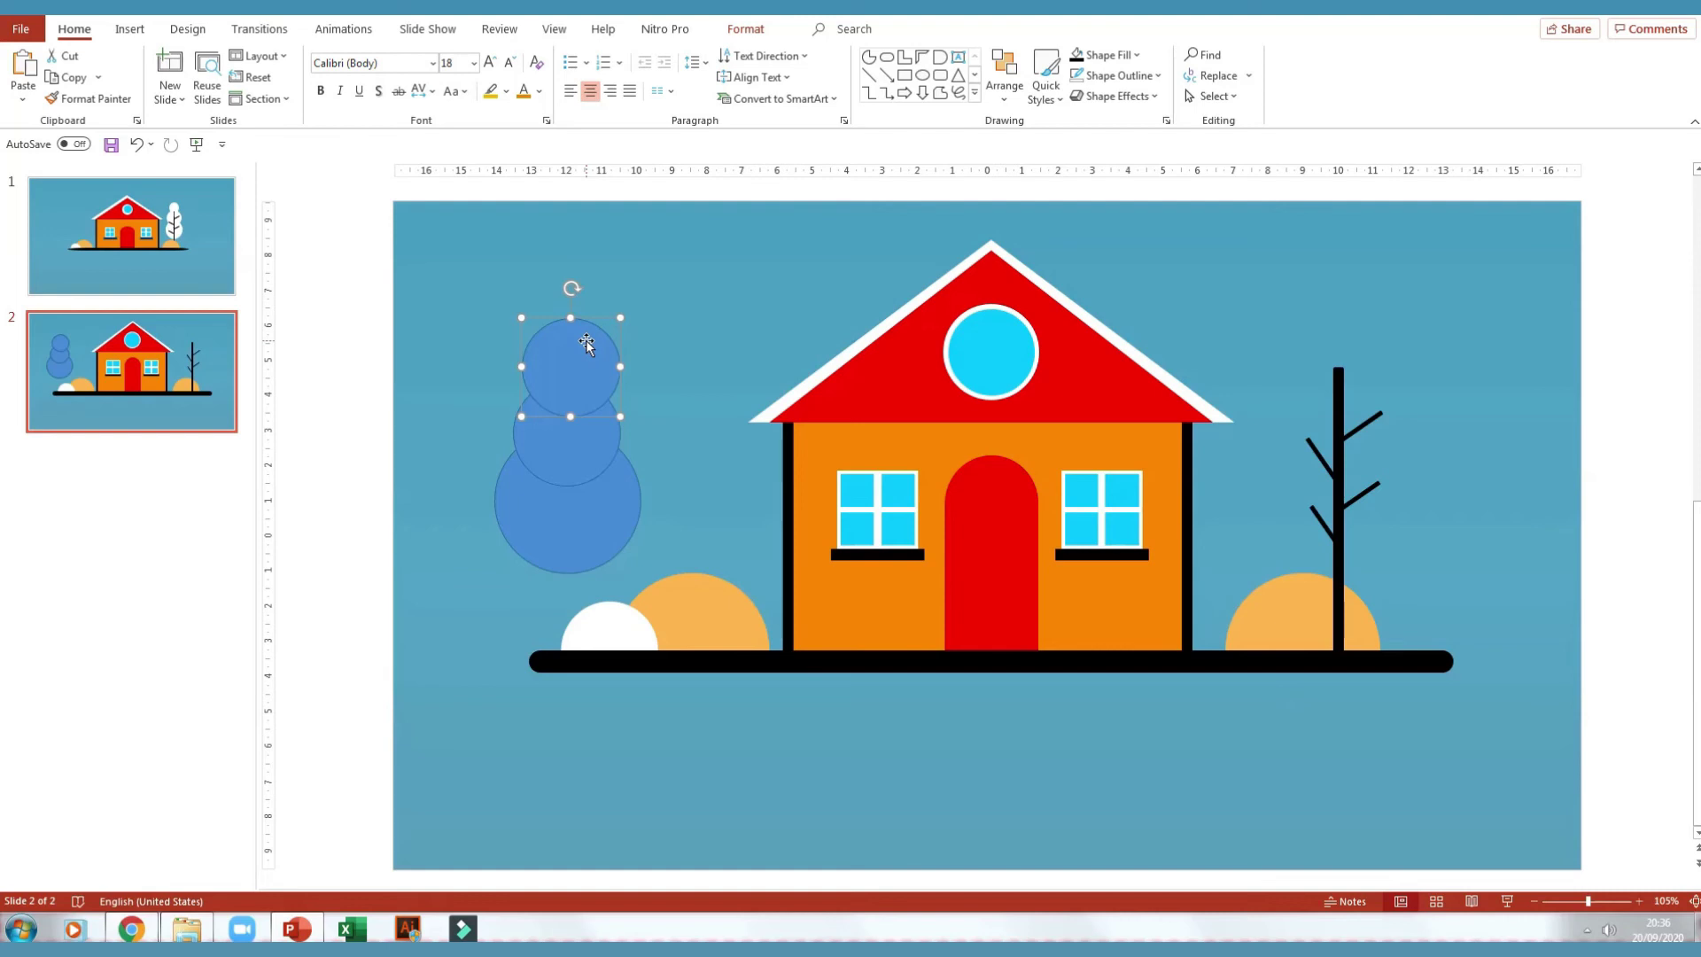
pyautogui.keyDown('shift'); pyautogui.click(571, 456); pyautogui.keyUp('shift')
pyautogui.keyDown('shift'); pyautogui.click(579, 537); pyautogui.keyUp('shift')
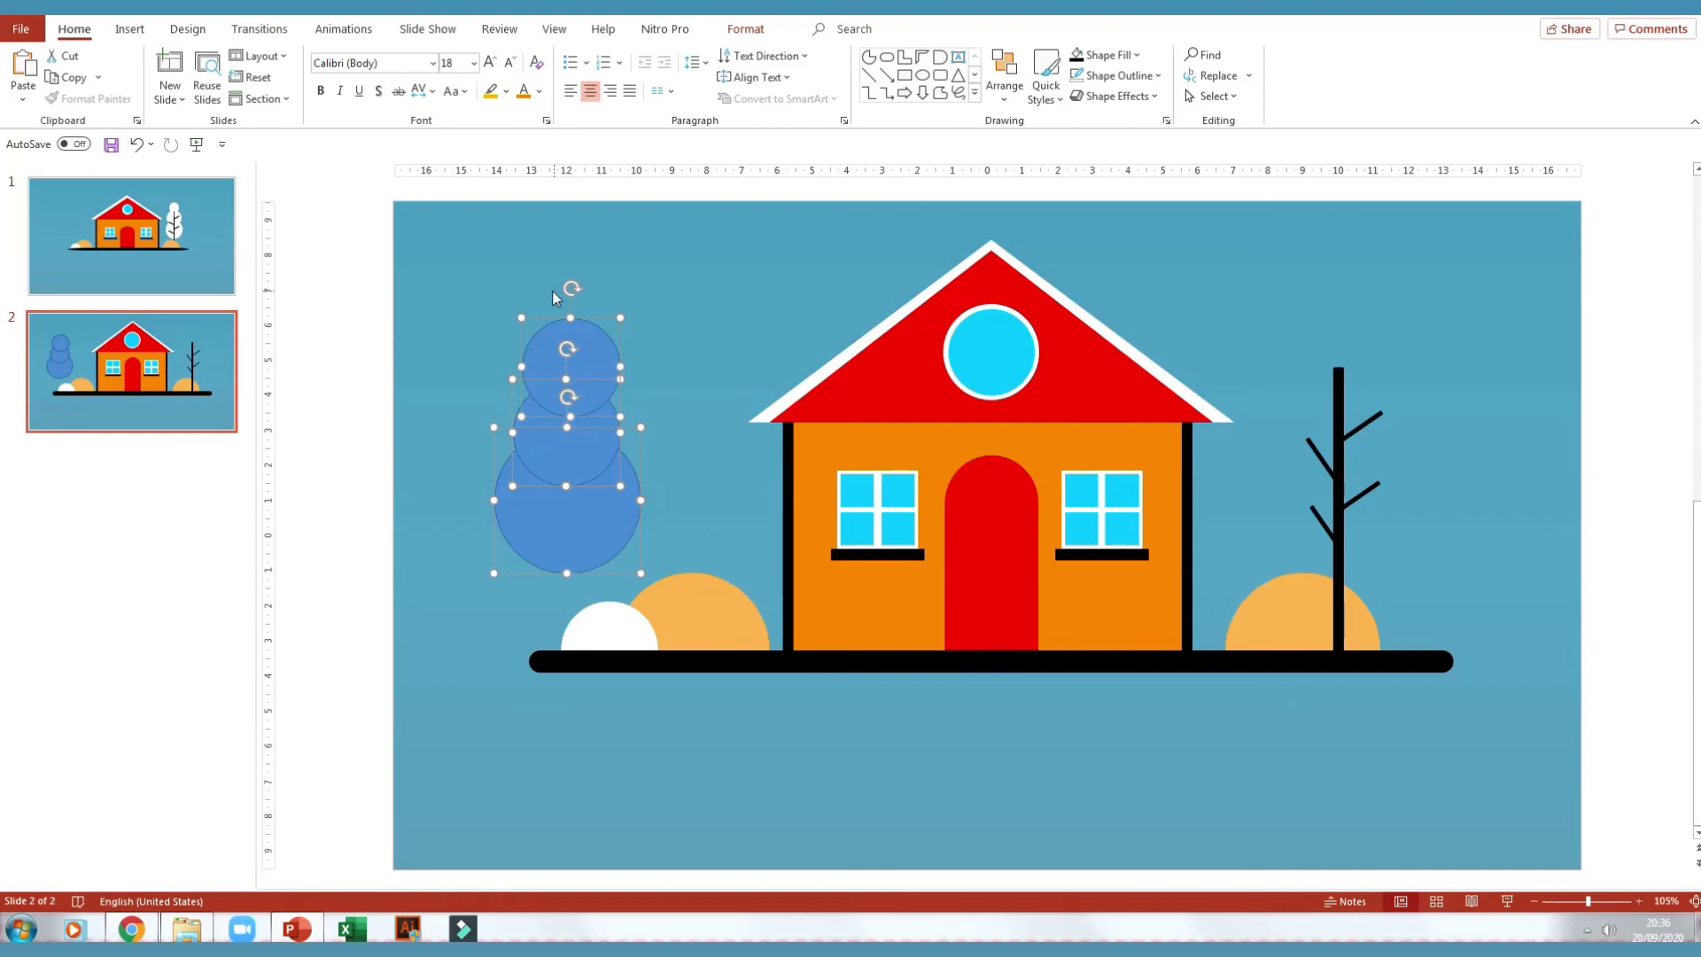
pyautogui.hotkey('ctrl', 'g')
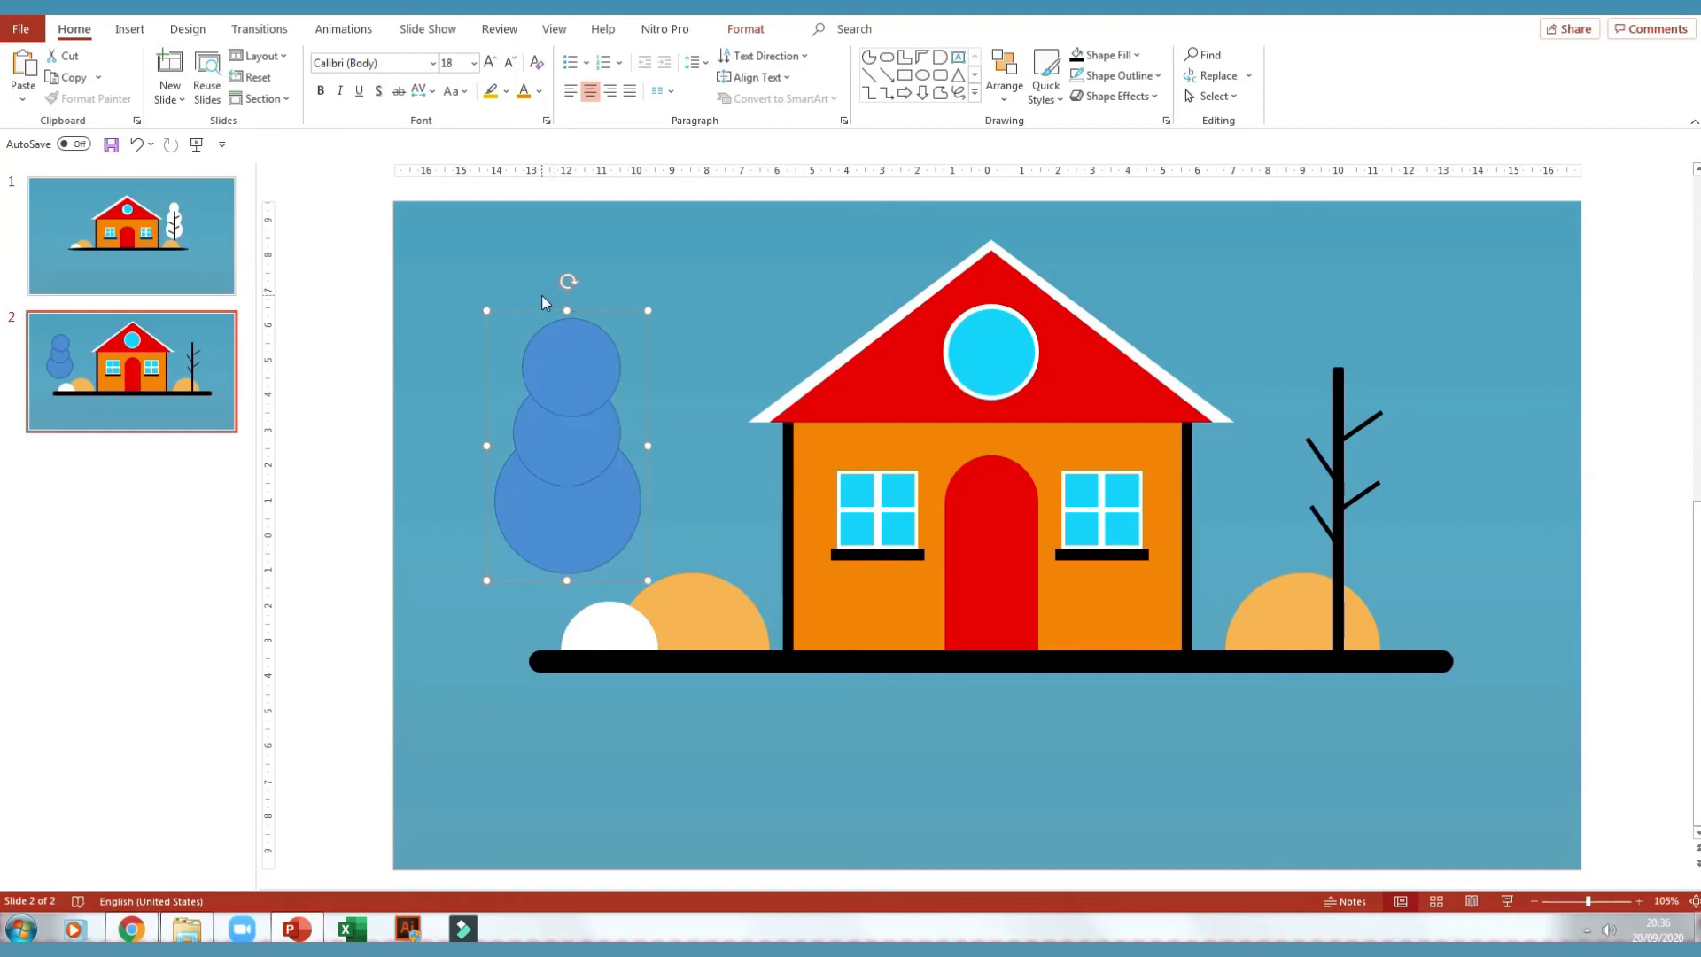
# Make the stacked circles white with no outline and move them onto the tree trunk
pyautogui.click(746, 29)
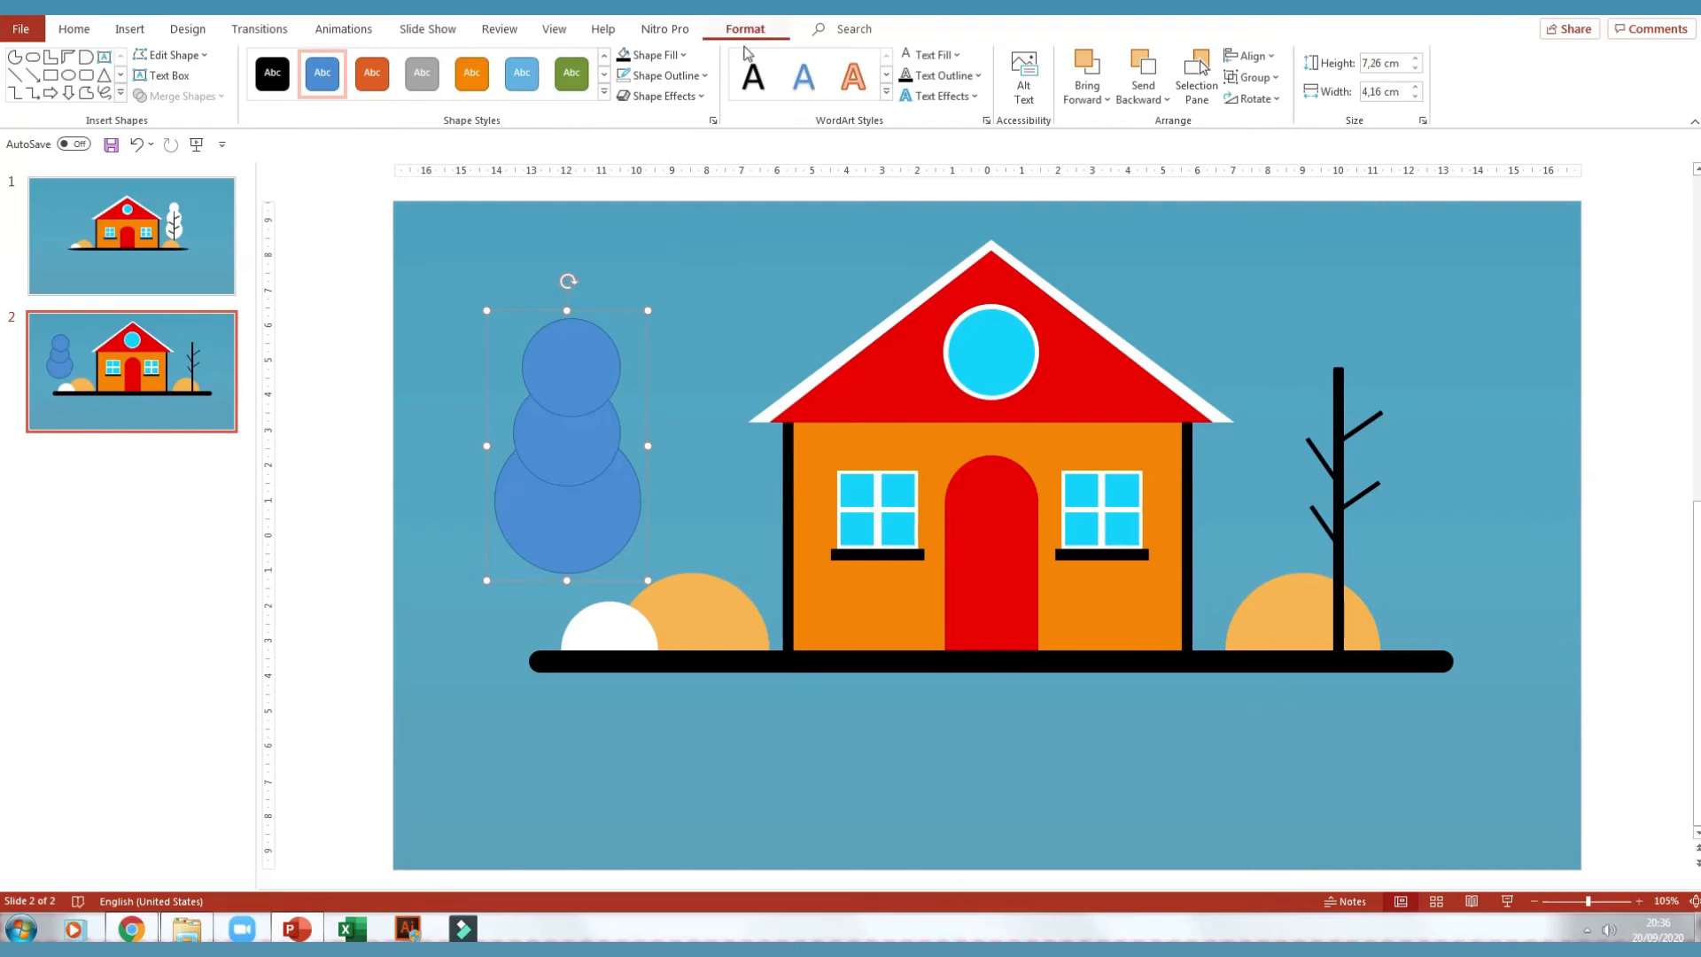
pyautogui.click(705, 76)
pyautogui.click(646, 321)
pyautogui.click(684, 56)
pyautogui.click(630, 104)
pyautogui.moveTo(576, 489)
pyautogui.mouseDown()
pyautogui.moveTo(1124, 468)
pyautogui.moveTo(1325, 490)
pyautogui.mouseUp()
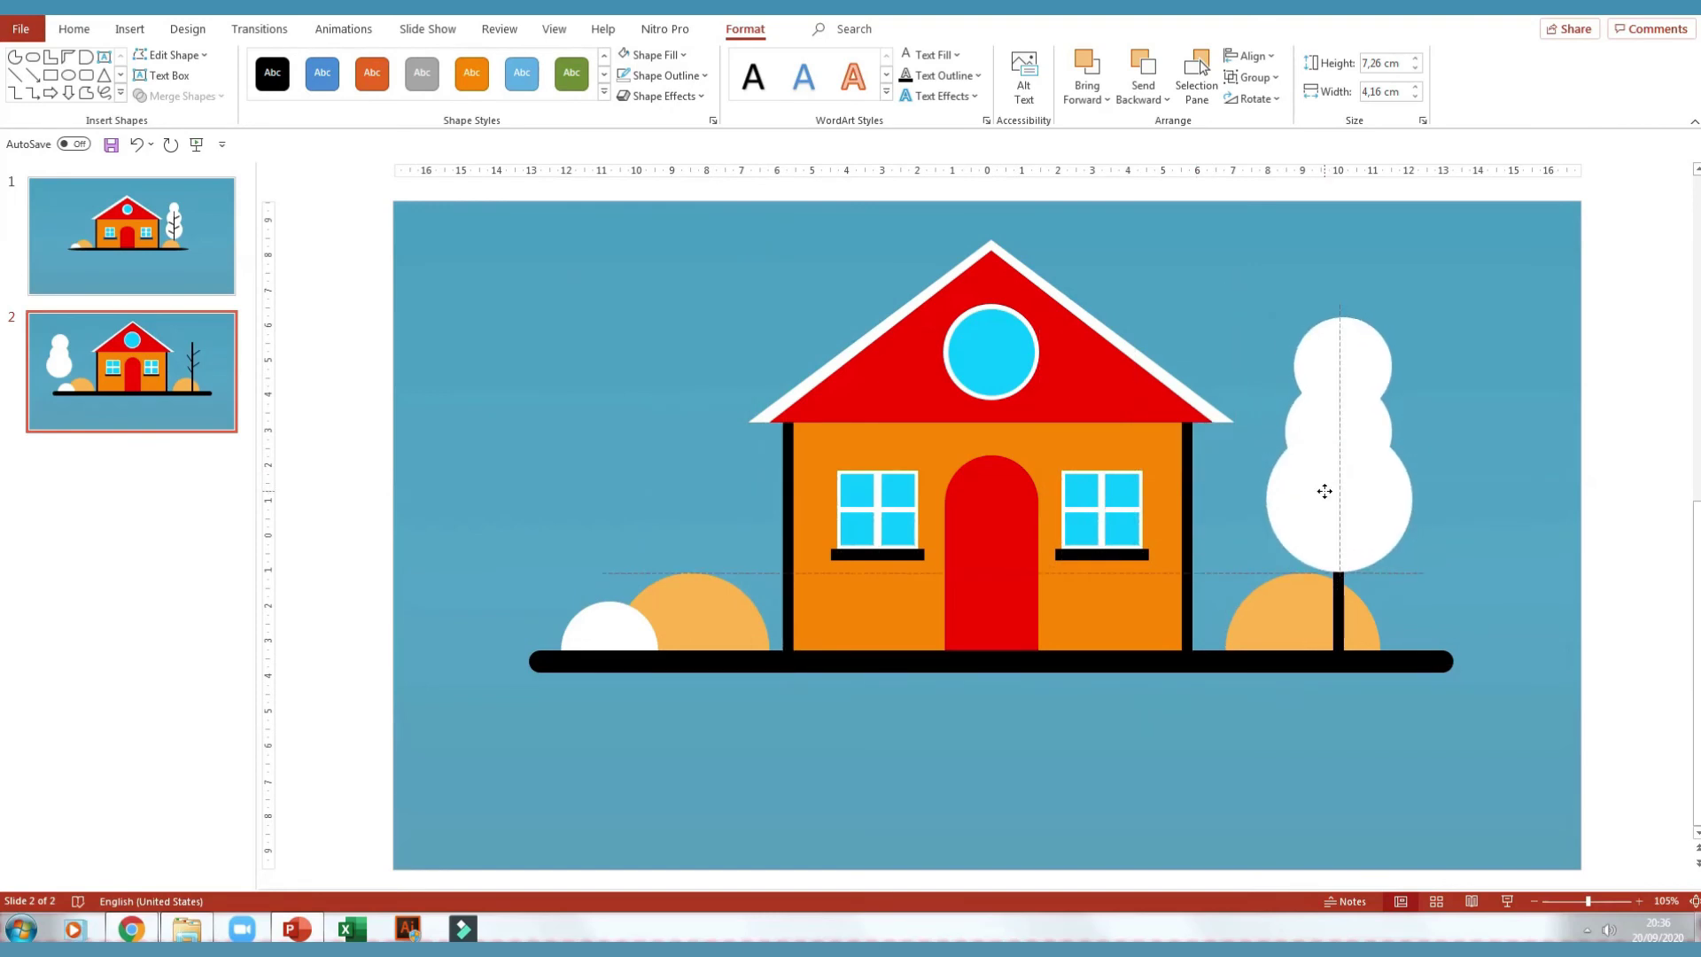
pyautogui.moveTo(1325, 491); pyautogui.dragTo(1325, 484)
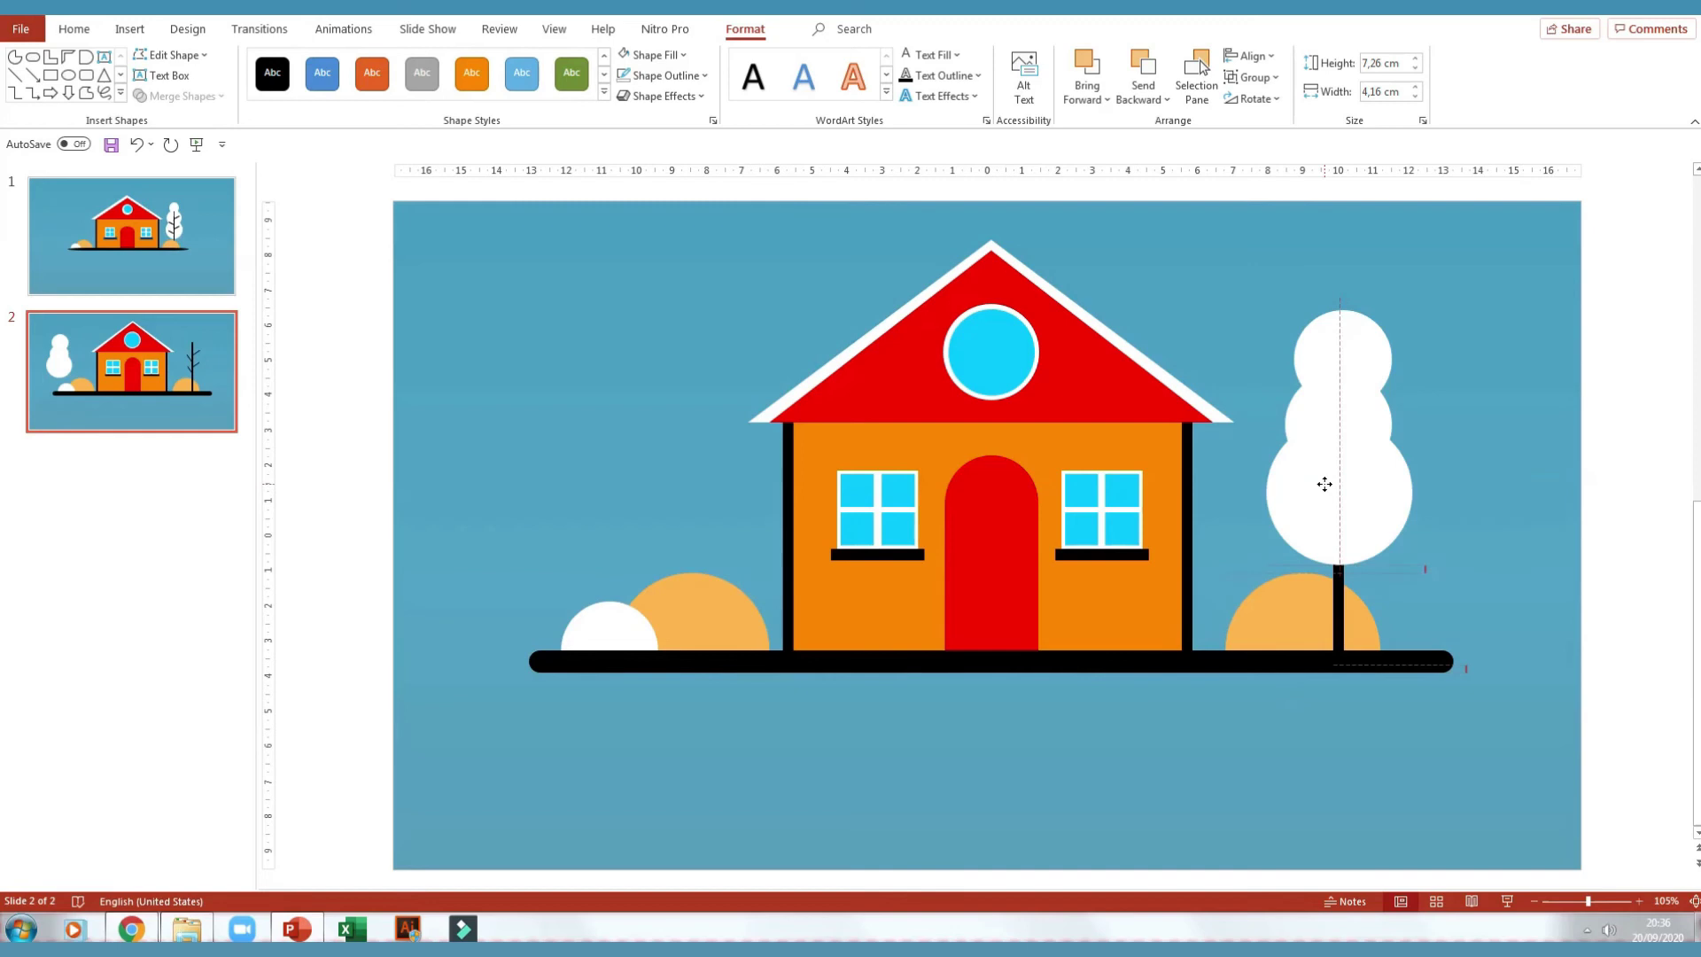
# Send the white foliage behind the trunk, lower it slightly, and marquee-select the whole scene
pyautogui.click(1149, 91)
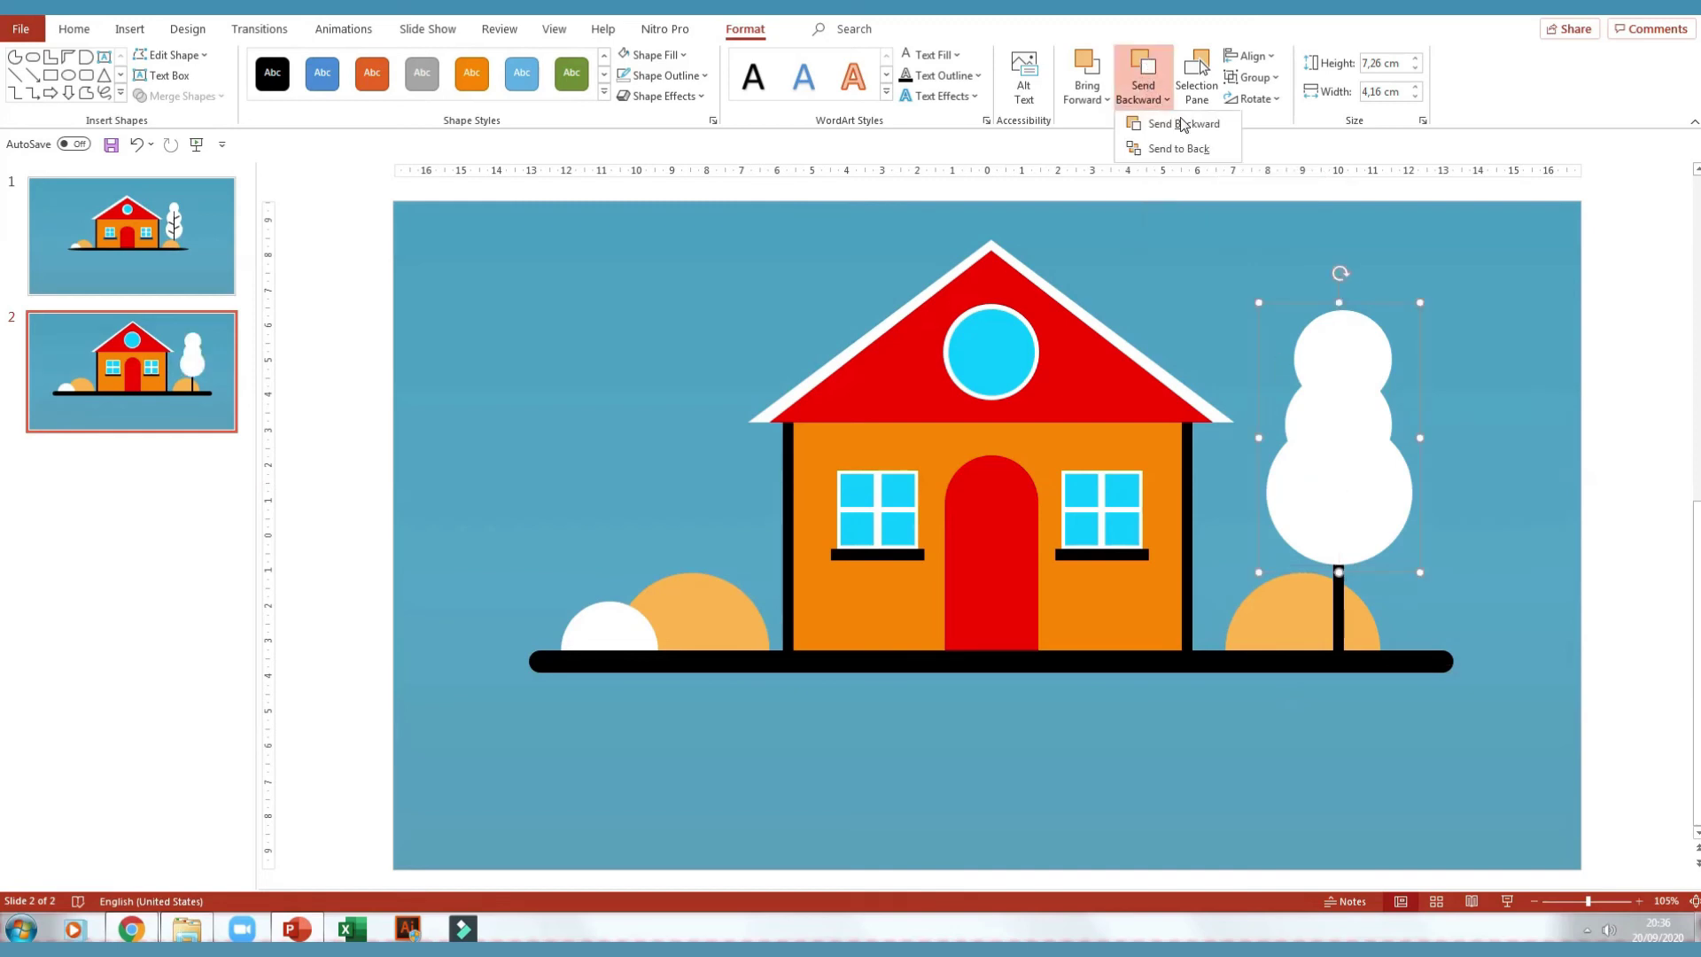
pyautogui.click(1186, 147)
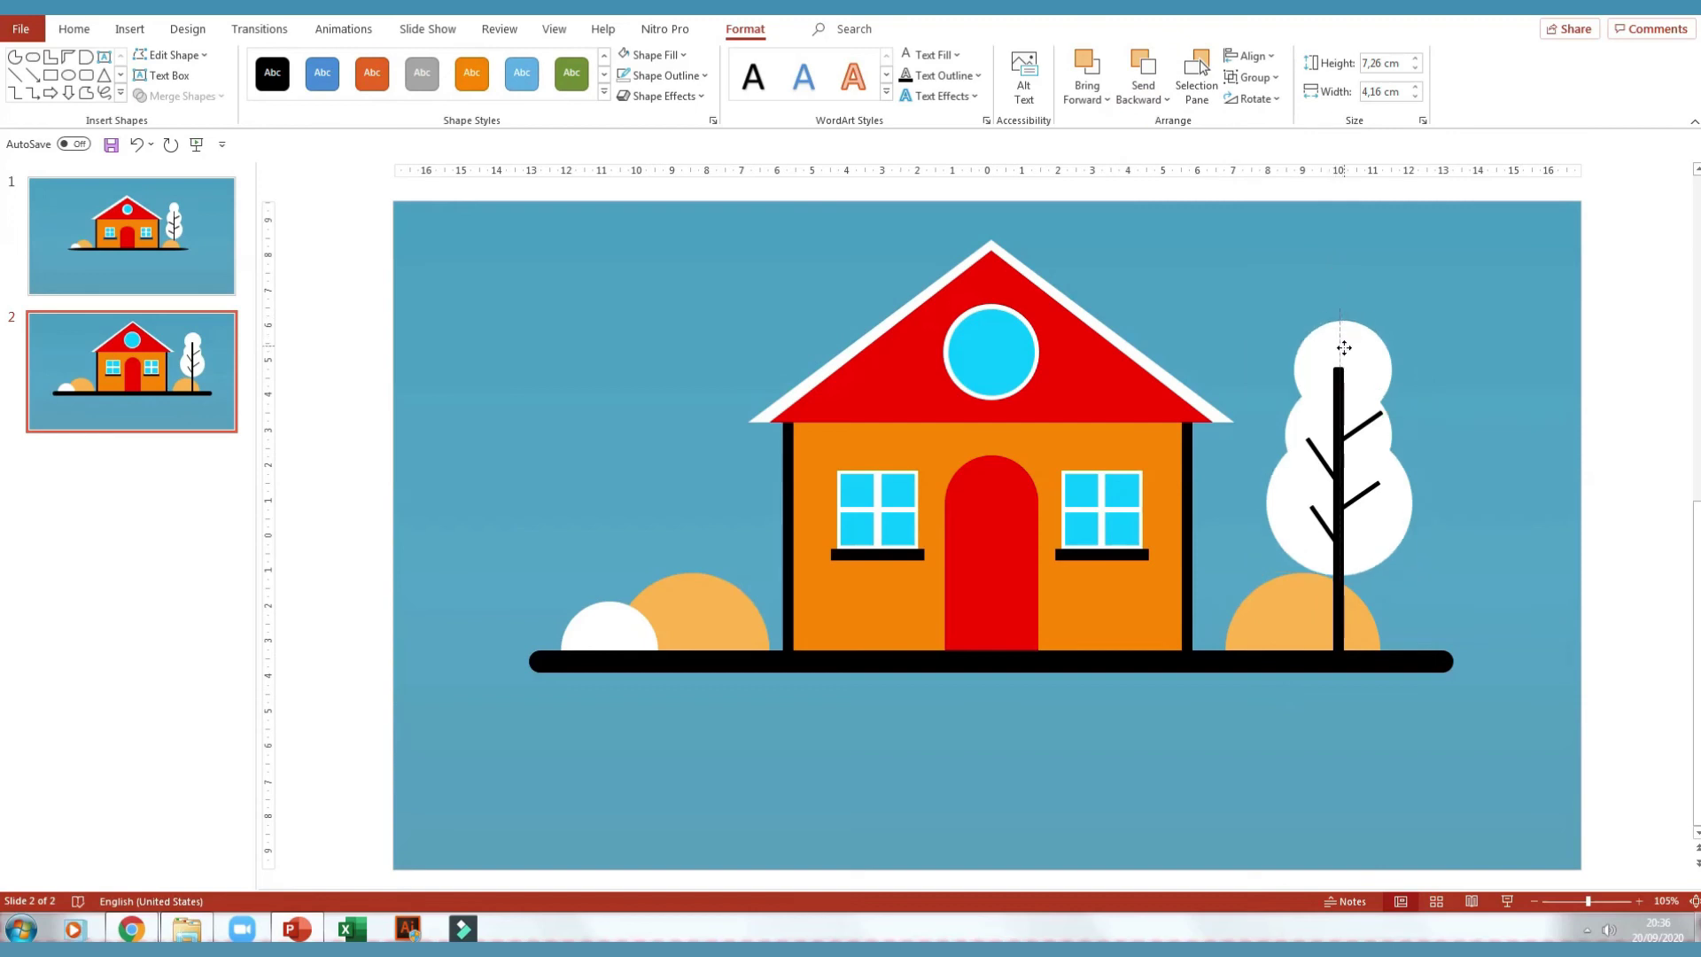
pyautogui.moveTo(1343, 338); pyautogui.dragTo(1353, 395)
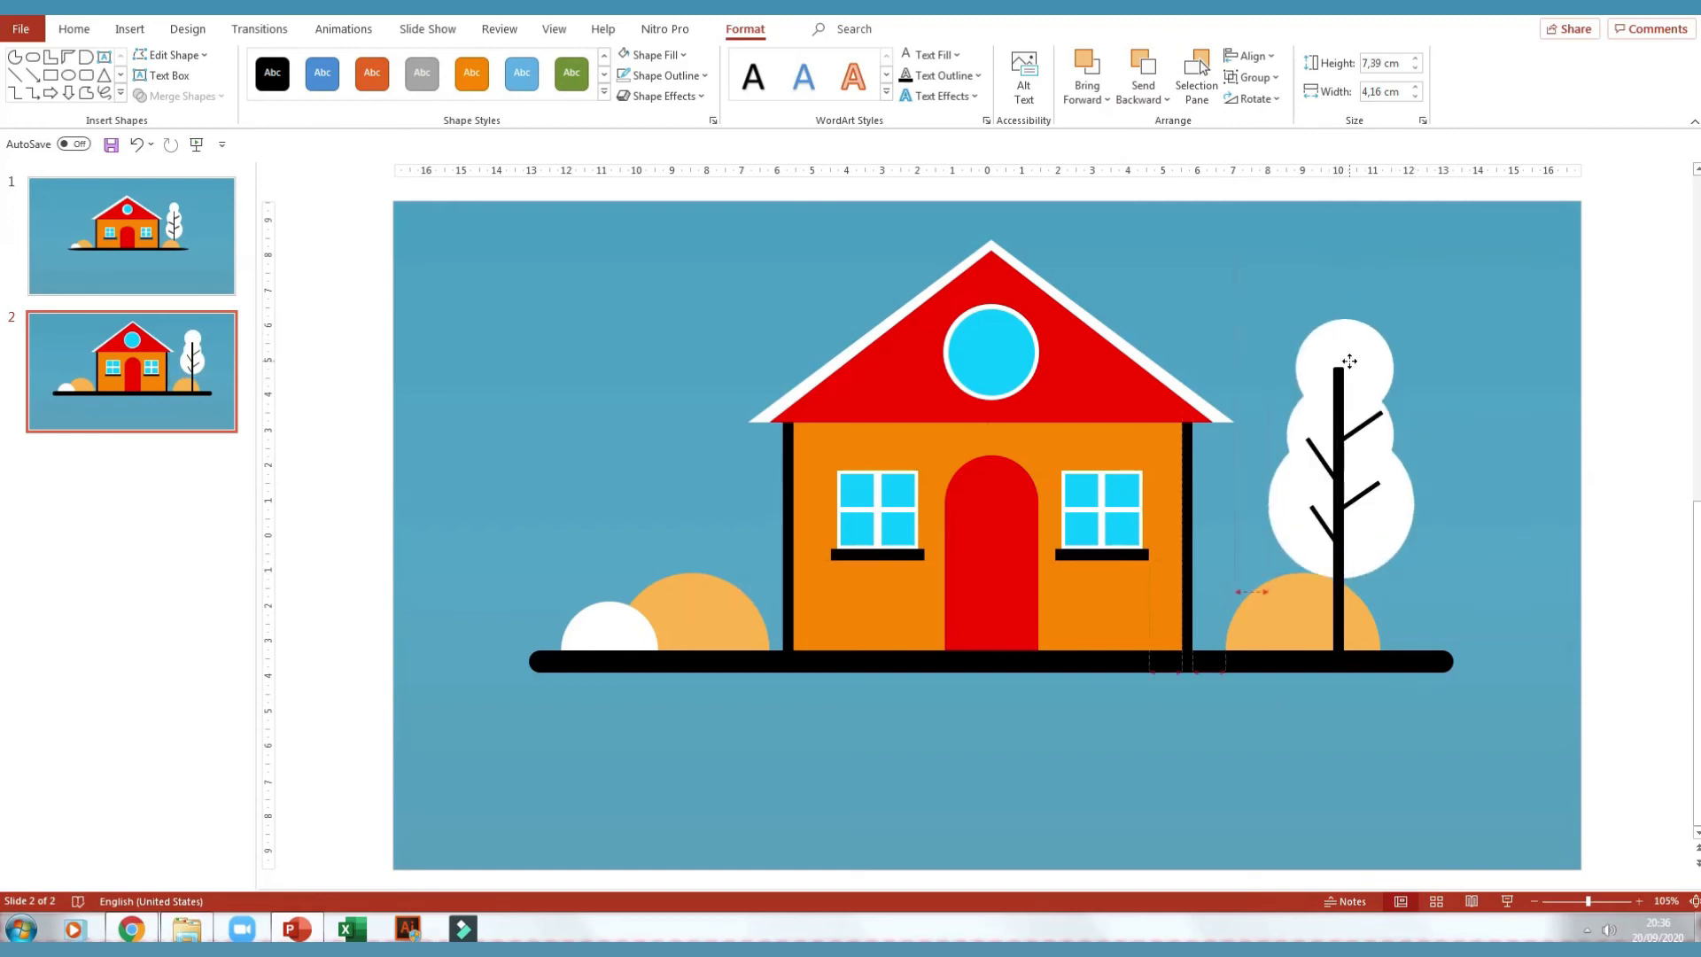
pyautogui.click(1411, 275)
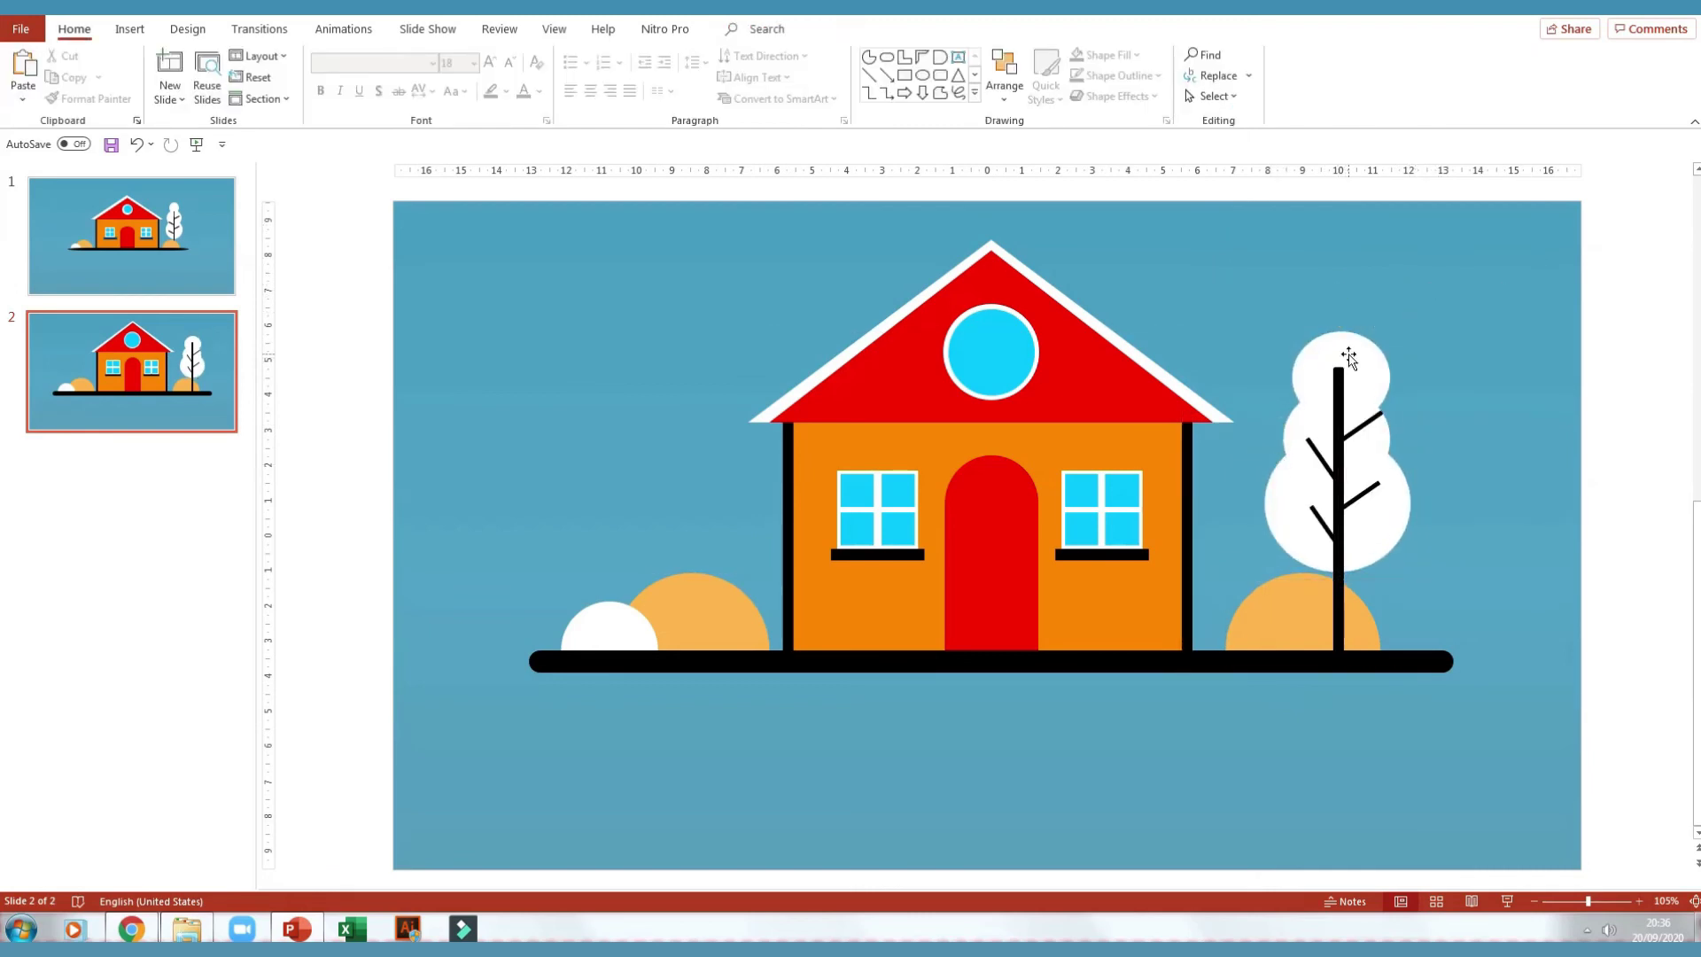
pyautogui.moveTo(355, 193)
pyautogui.mouseDown()
pyautogui.moveTo(1299, 789)
pyautogui.moveTo(1595, 790)
pyautogui.mouseUp()
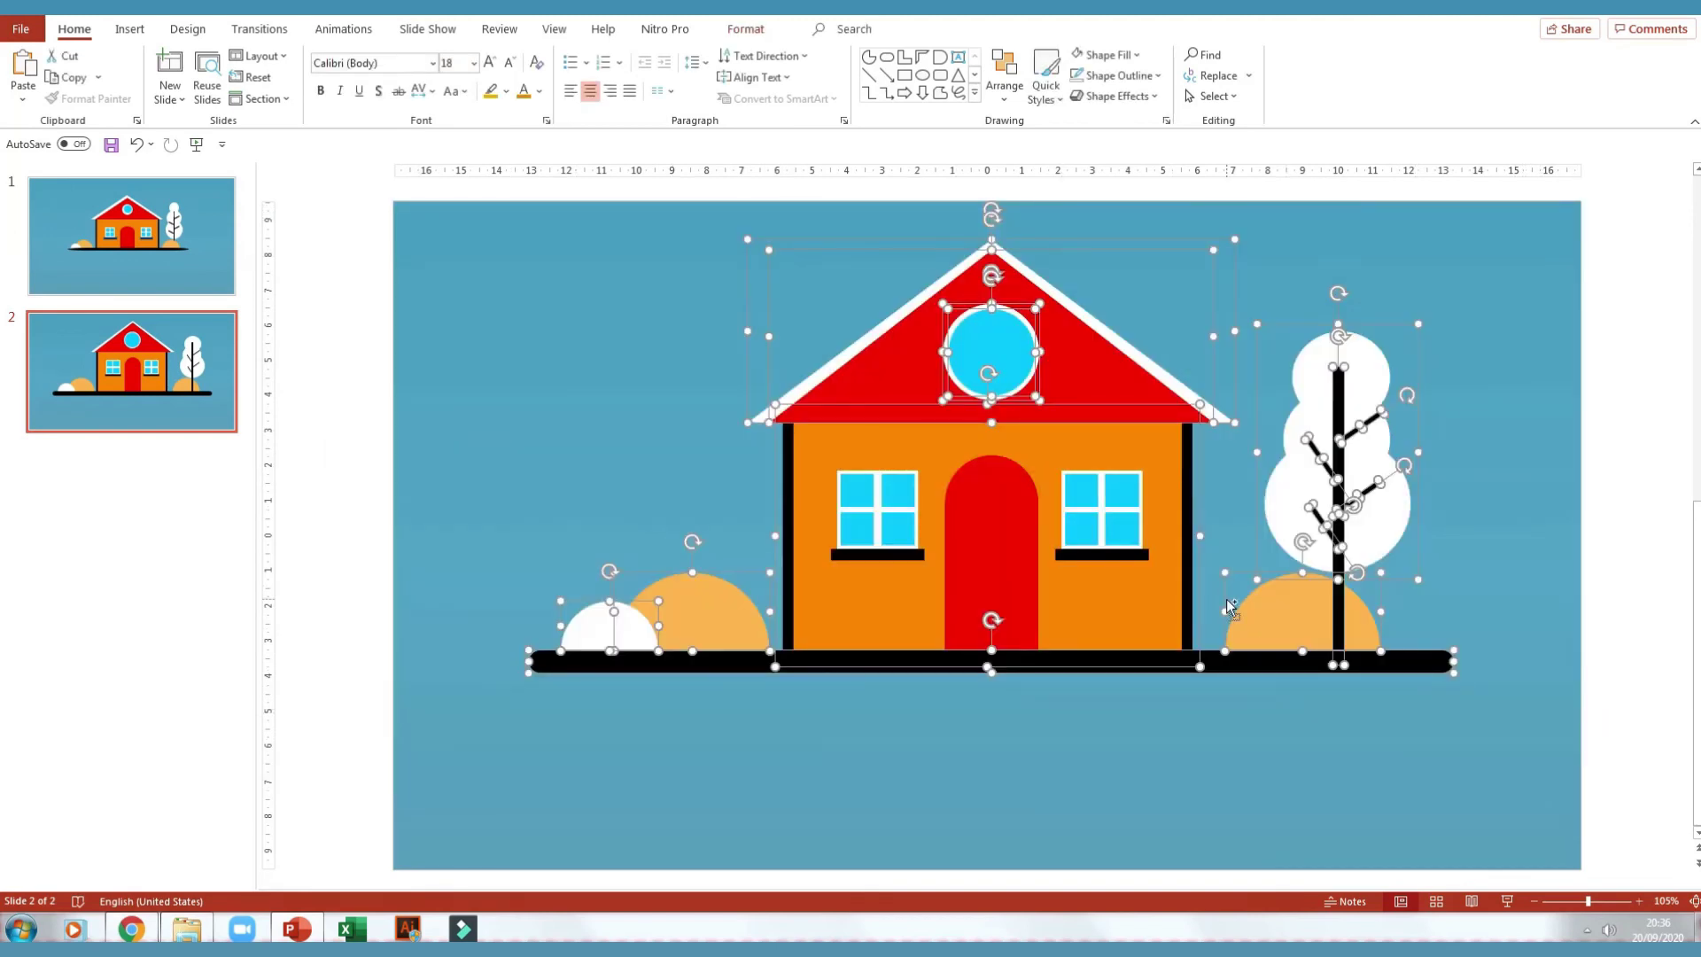
# Group all scene shapes with Ctrl+G, scale the group down and move it to centre
pyautogui.hotkey('ctrl', 'g')
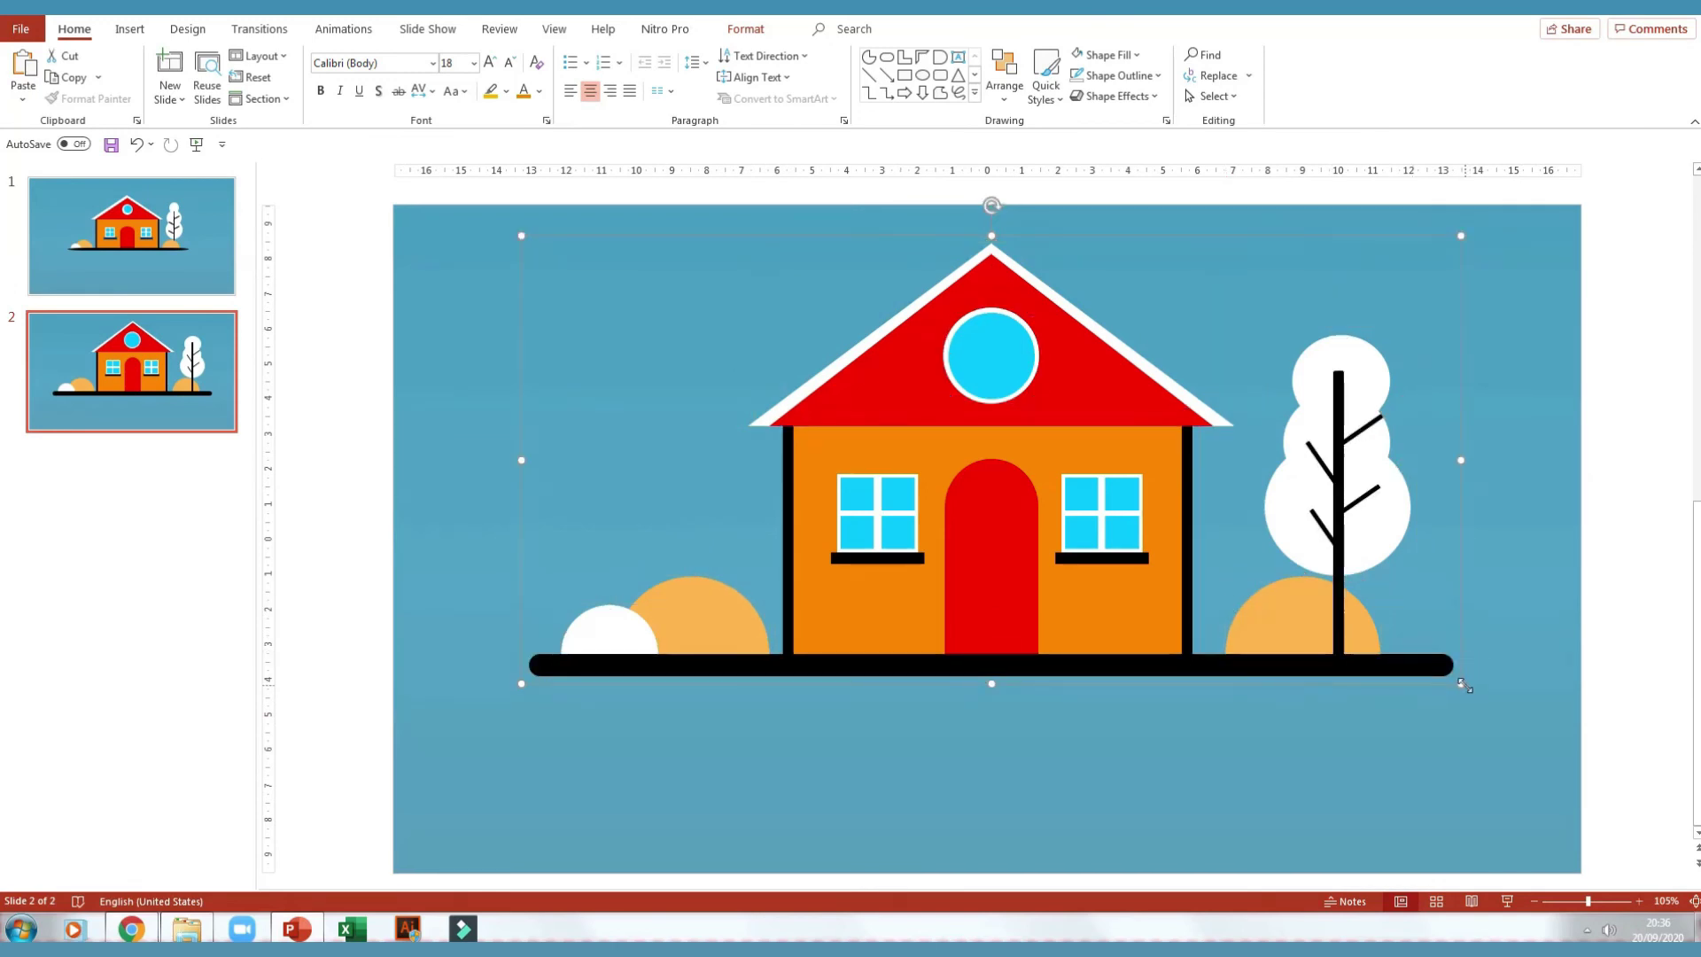
pyautogui.moveTo(1463, 685); pyautogui.dragTo(1287, 602)
pyautogui.moveTo(943, 502)
pyautogui.mouseDown()
pyautogui.moveTo(995, 598)
pyautogui.moveTo(994, 563)
pyautogui.mouseUp()
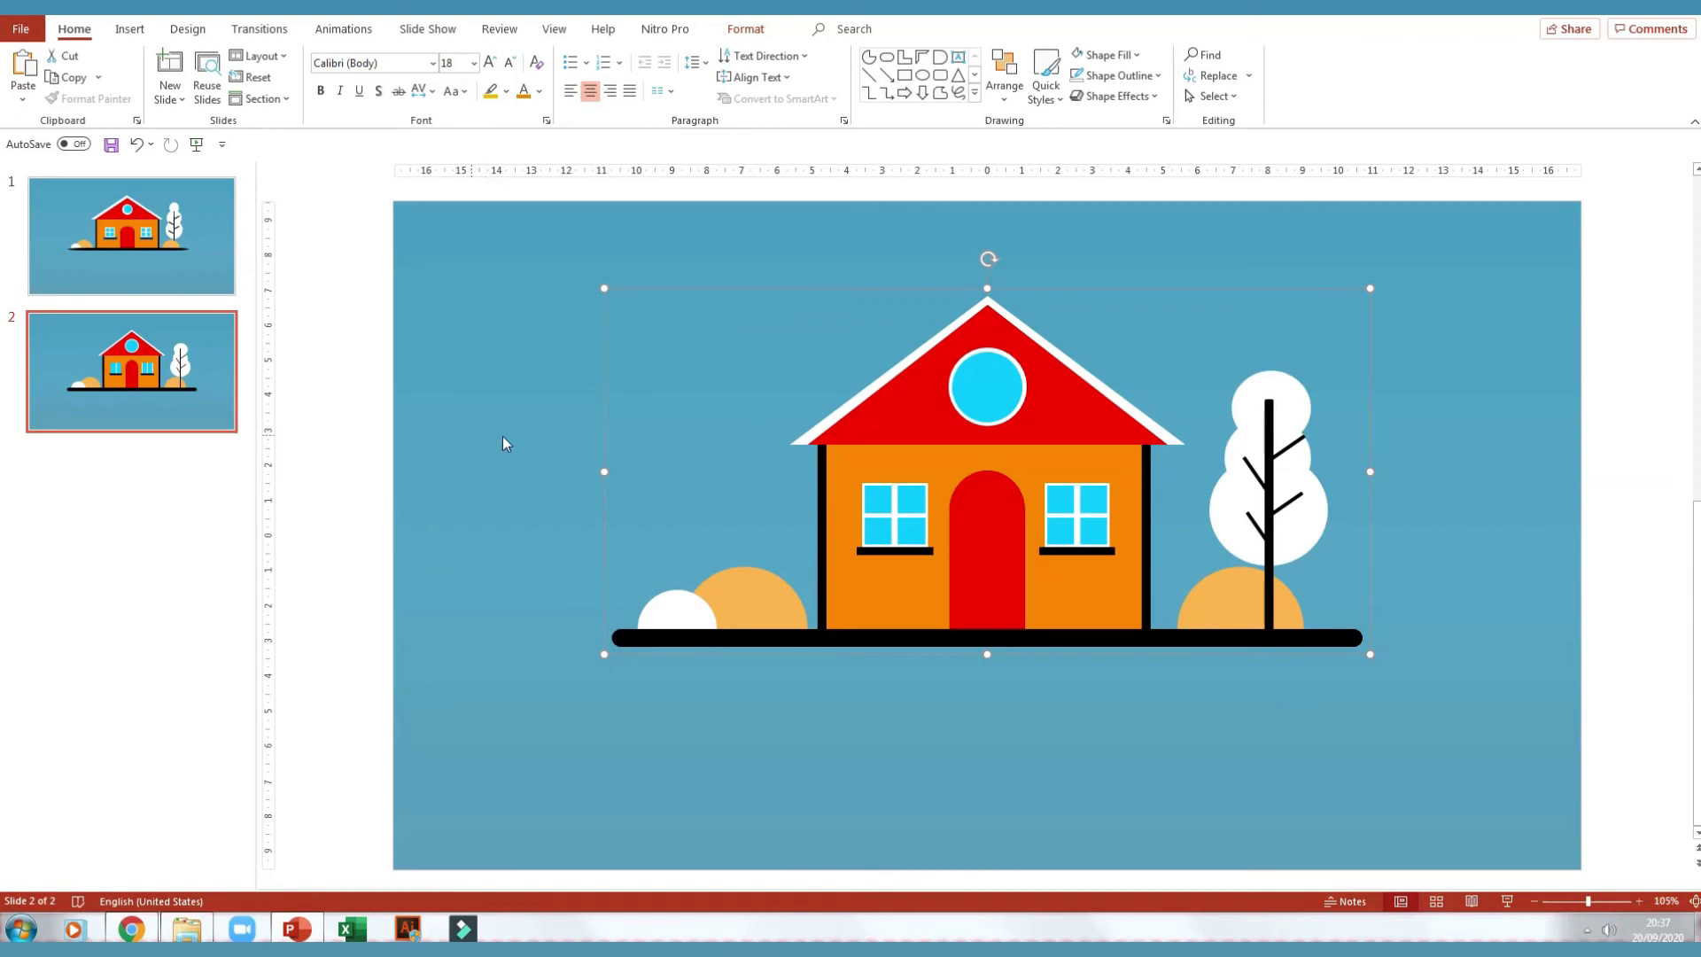
# Add a text box below the house with the centre-aligned caption 'Bermain Bersama'
pyautogui.click(958, 57)
pyautogui.moveTo(672, 712); pyautogui.dragTo(1269, 791)
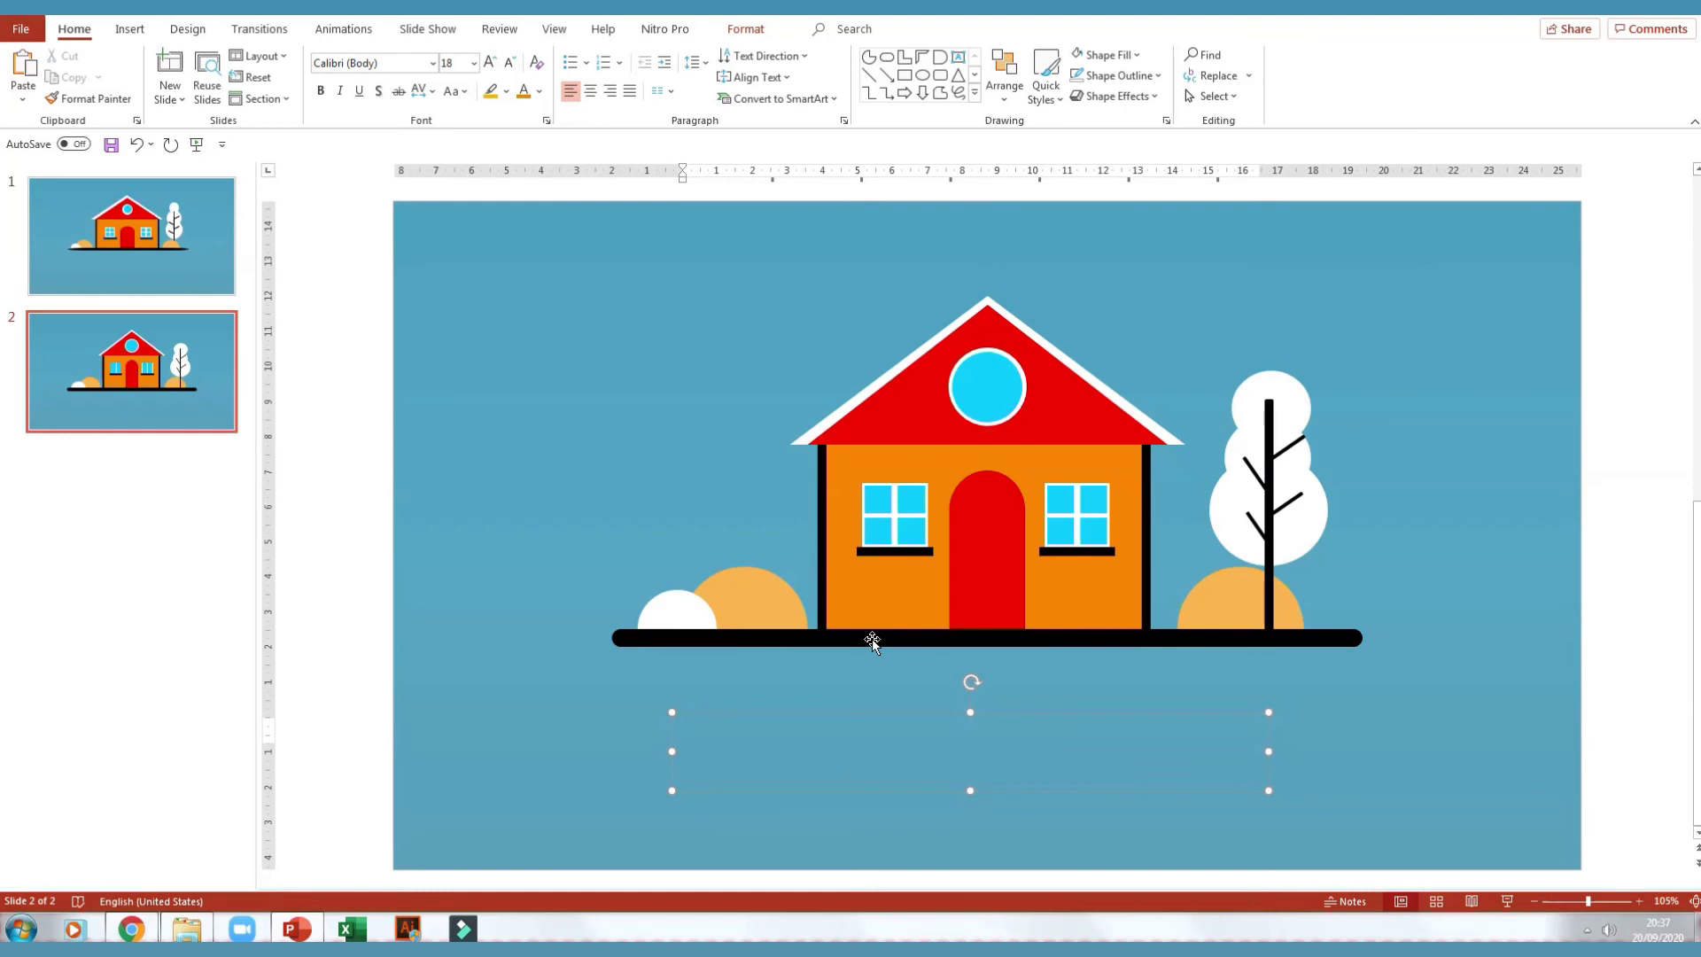
pyautogui.write('Bermain Bersama')
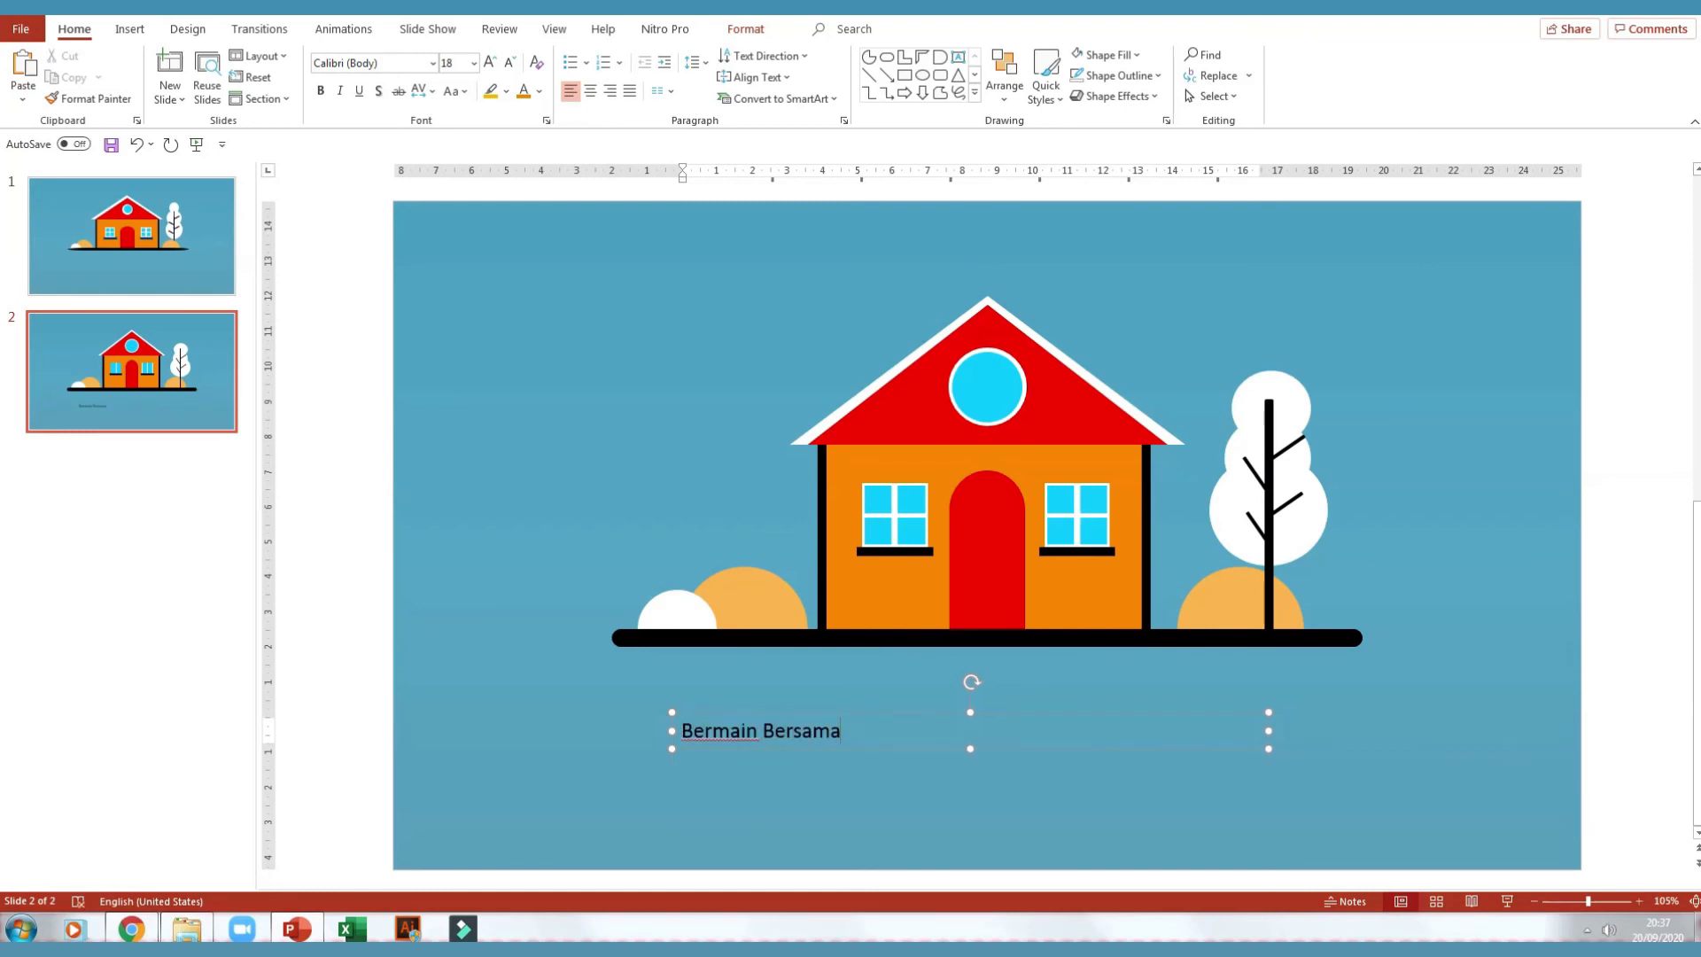
pyautogui.tripleClick(780, 732)
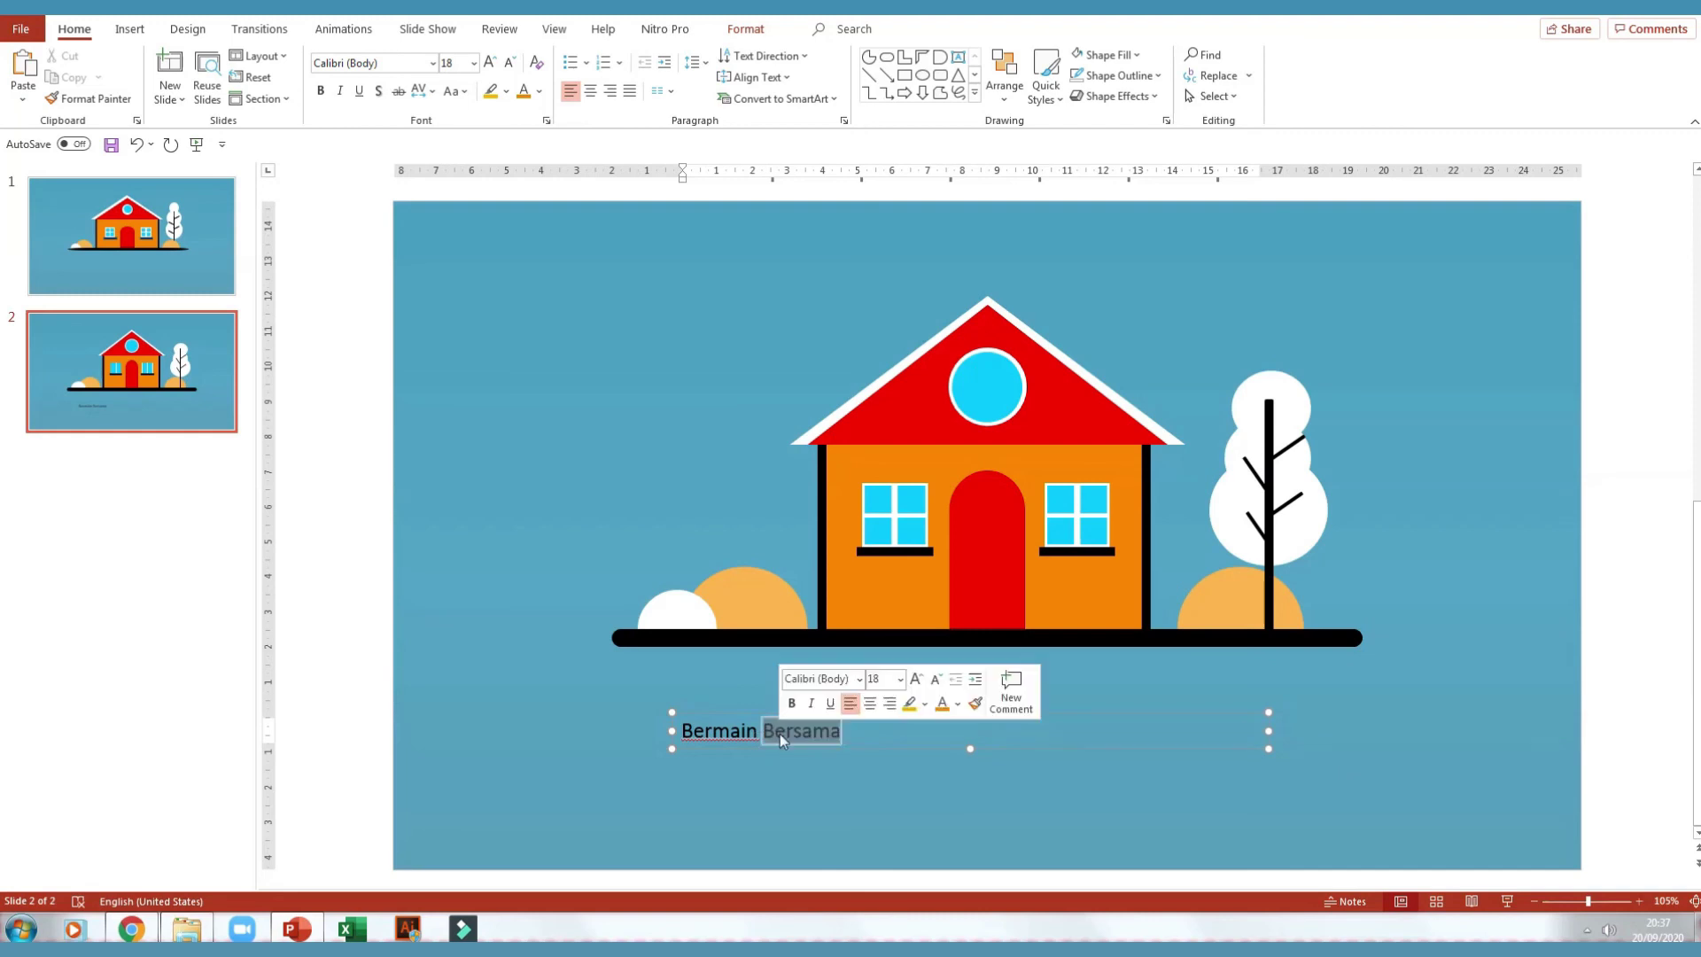
pyautogui.click(870, 706)
pyautogui.moveTo(1269, 731)
pyautogui.mouseDown()
pyautogui.moveTo(950, 731)
pyautogui.moveTo(1027, 701)
pyautogui.moveTo(1028, 719)
pyautogui.mouseUp()
# Enlarge the caption to 36 pt and centre its box just beneath the ground line
pyautogui.tripleClick(1007, 709)
pyautogui.click(488, 65)
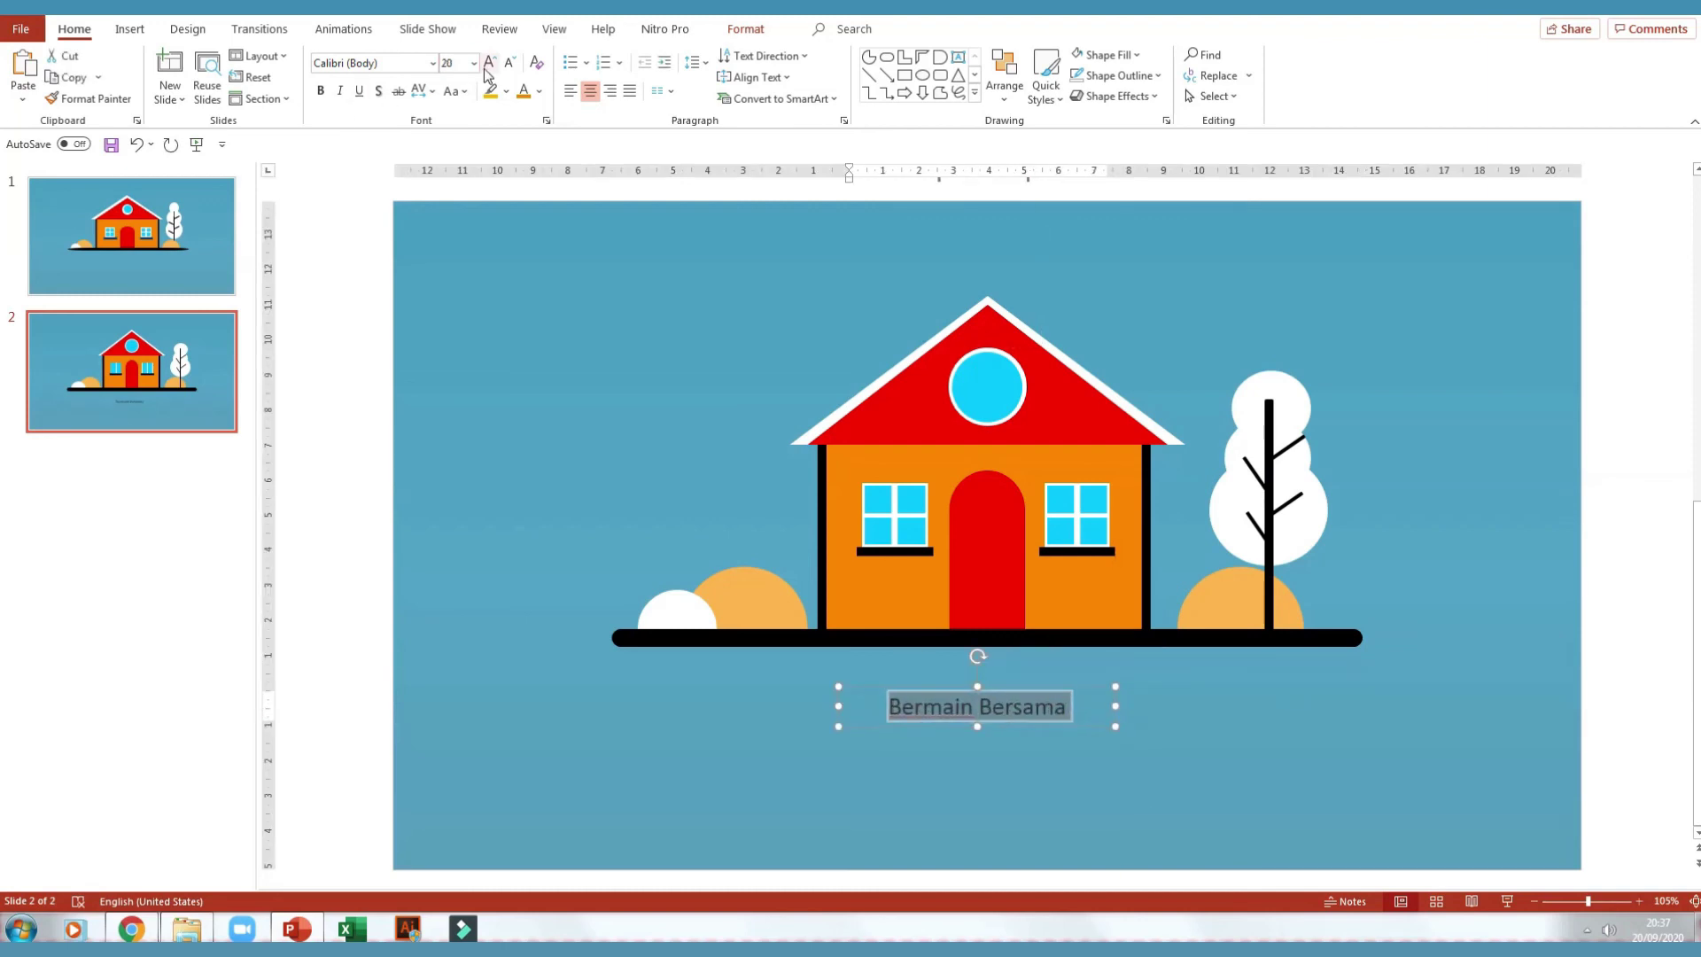
pyautogui.click(488, 64)
pyautogui.click(488, 63)
pyautogui.click(488, 64)
pyautogui.click(488, 64)
pyautogui.moveTo(1115, 745); pyautogui.dragTo(1275, 745)
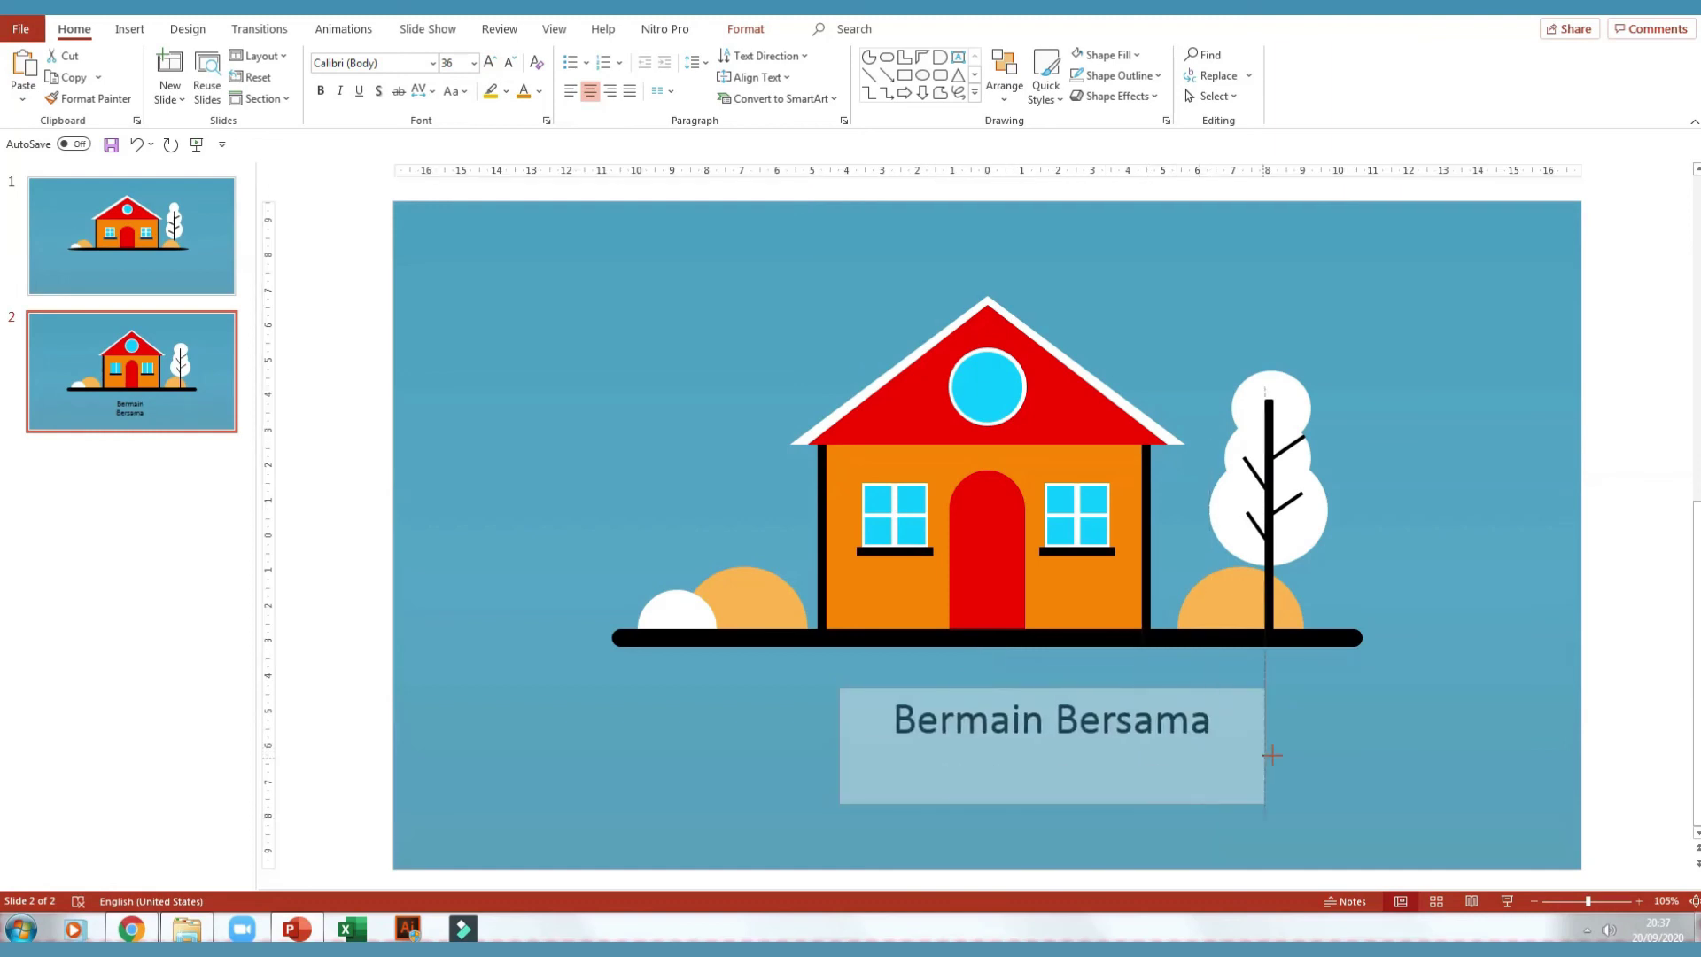
pyautogui.moveTo(1135, 756); pyautogui.dragTo(1060, 754)
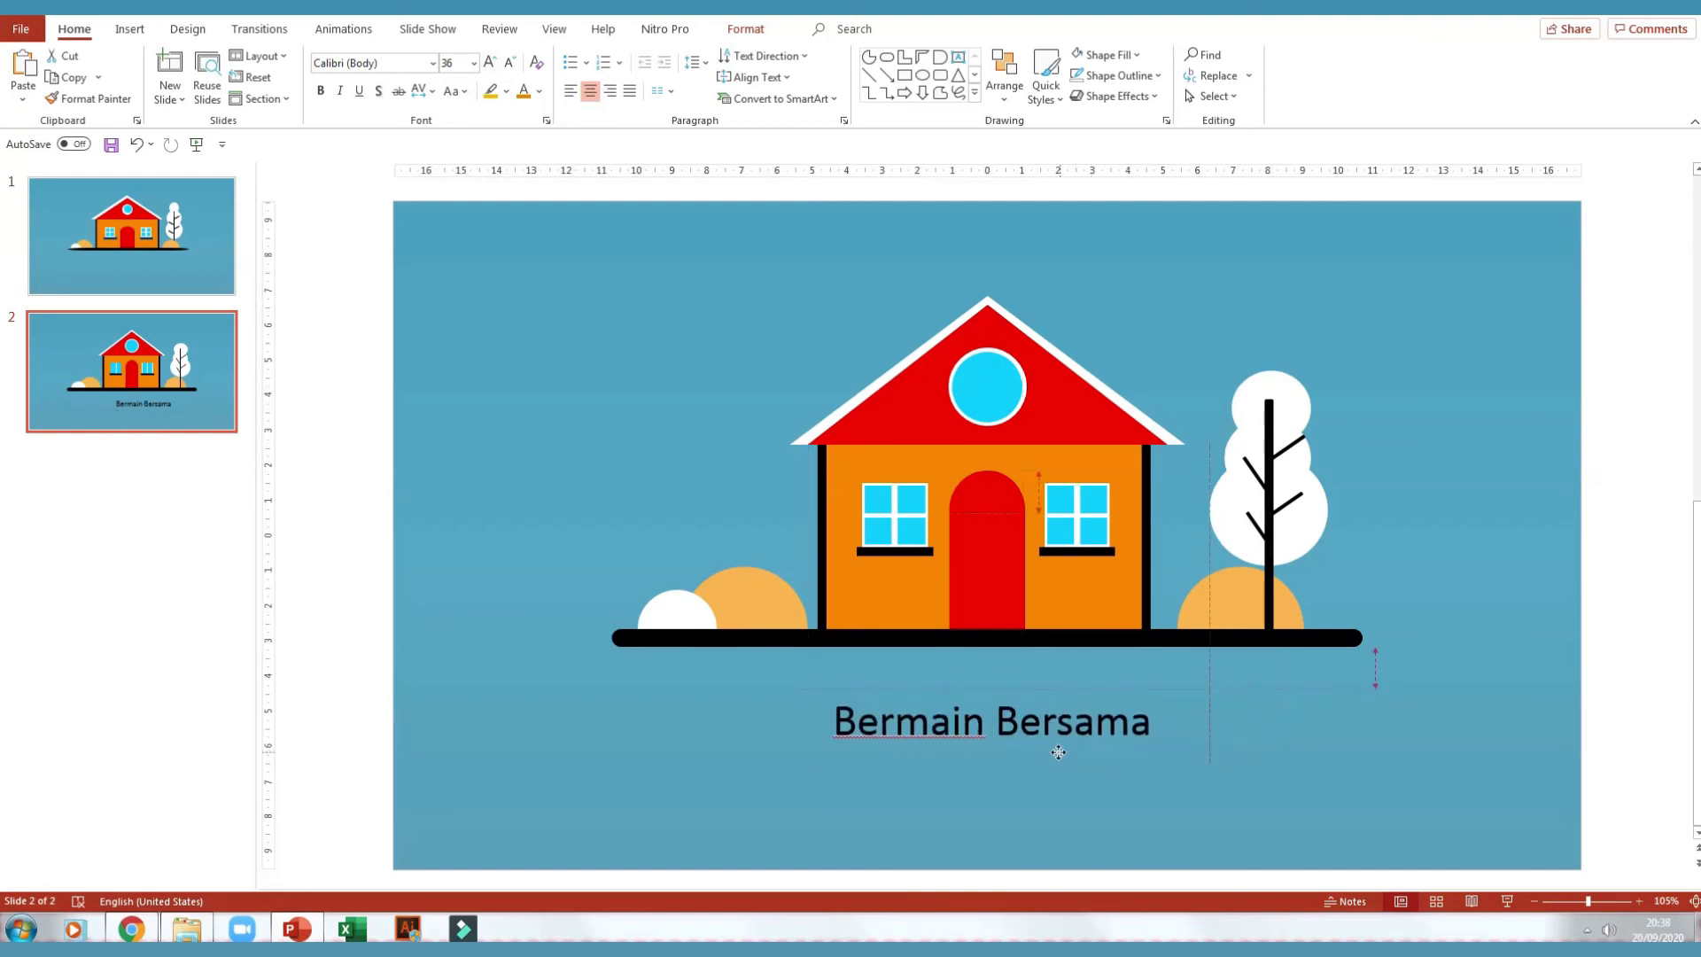
pyautogui.moveTo(1059, 754); pyautogui.dragTo(1056, 740)
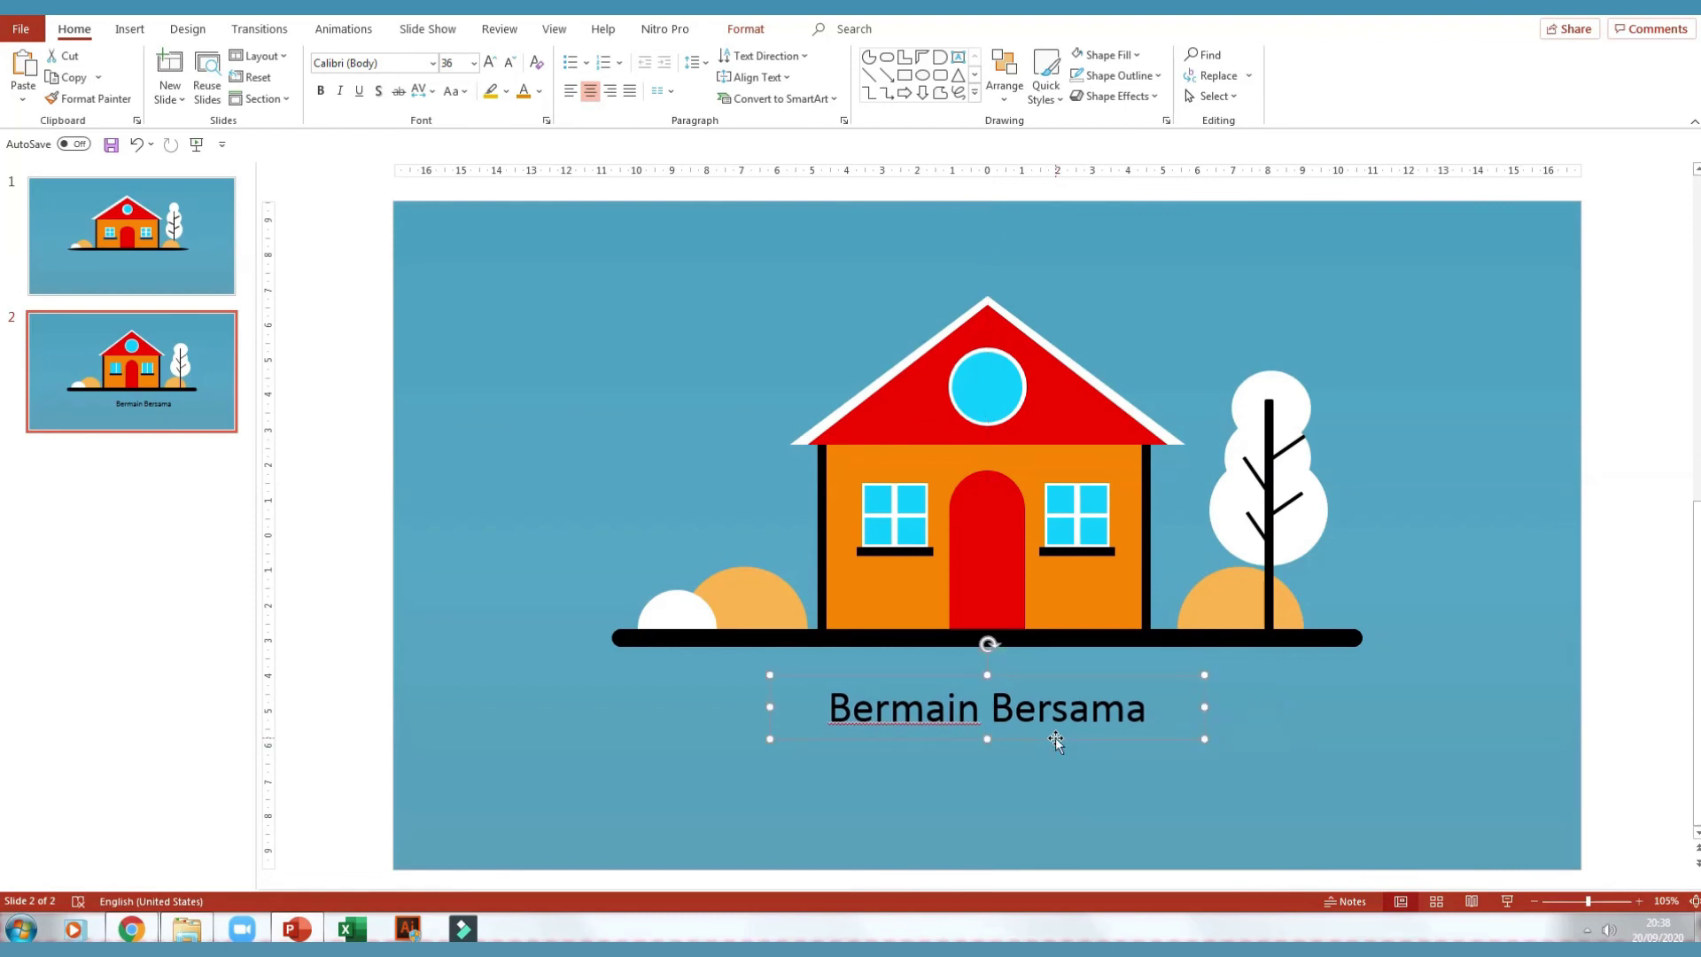
# Colour the 'Bermain Bersama' caption dark red
pyautogui.tripleClick(1012, 714)
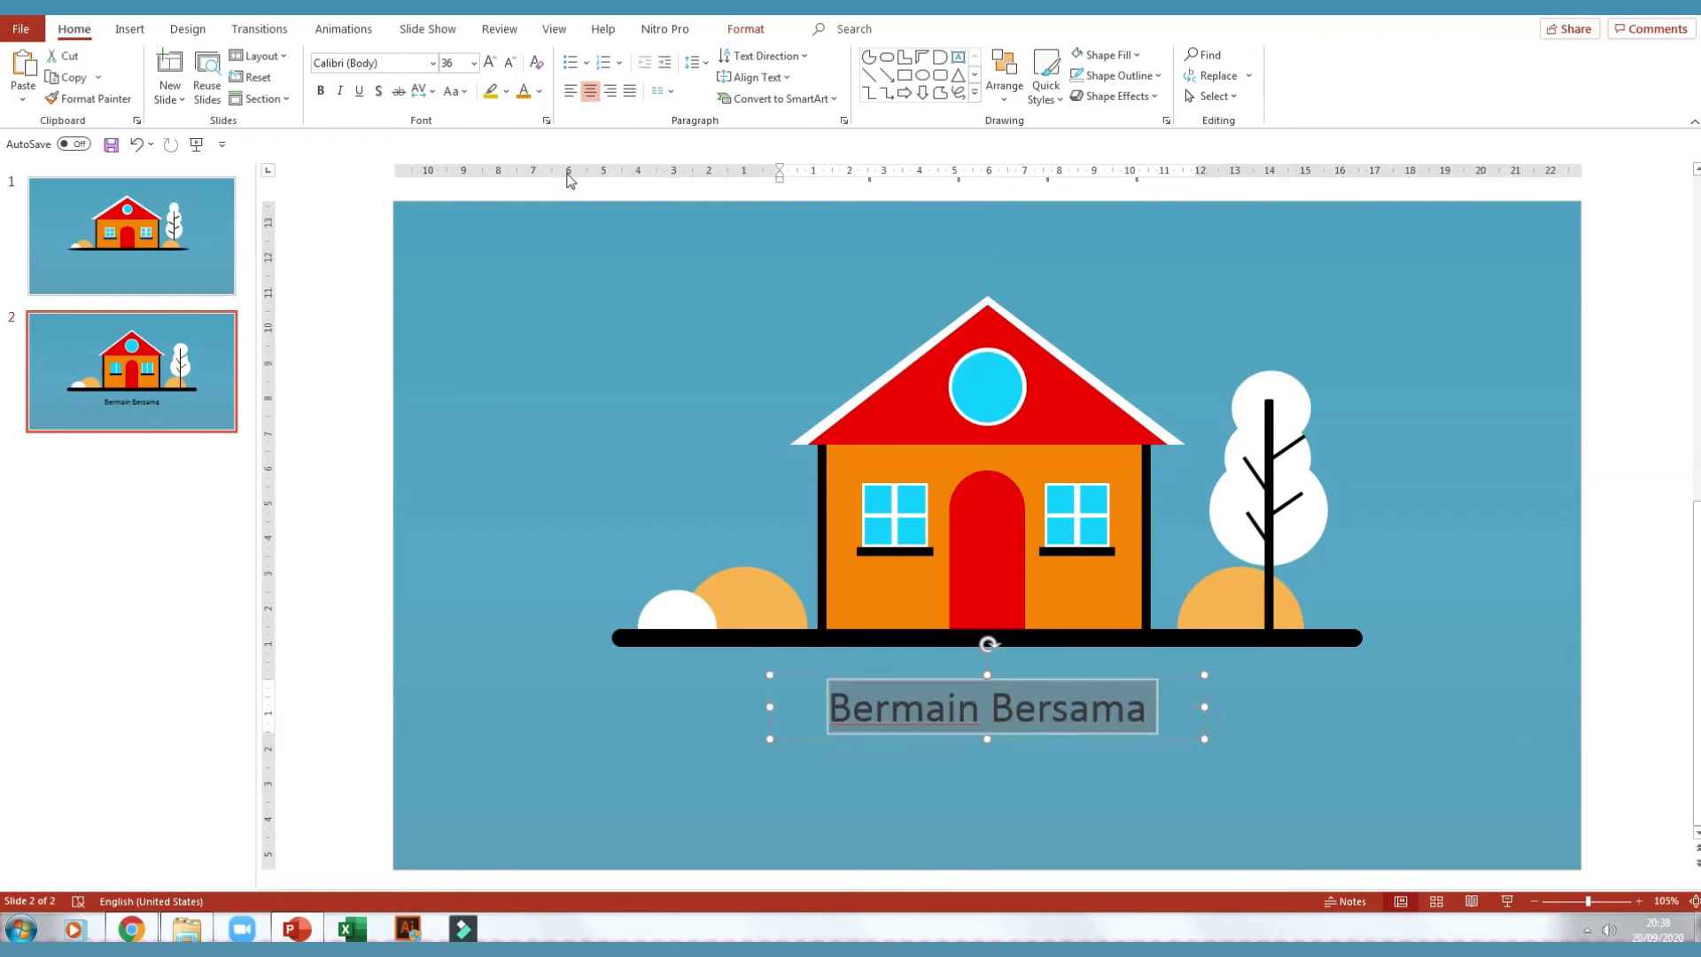
pyautogui.click(540, 92)
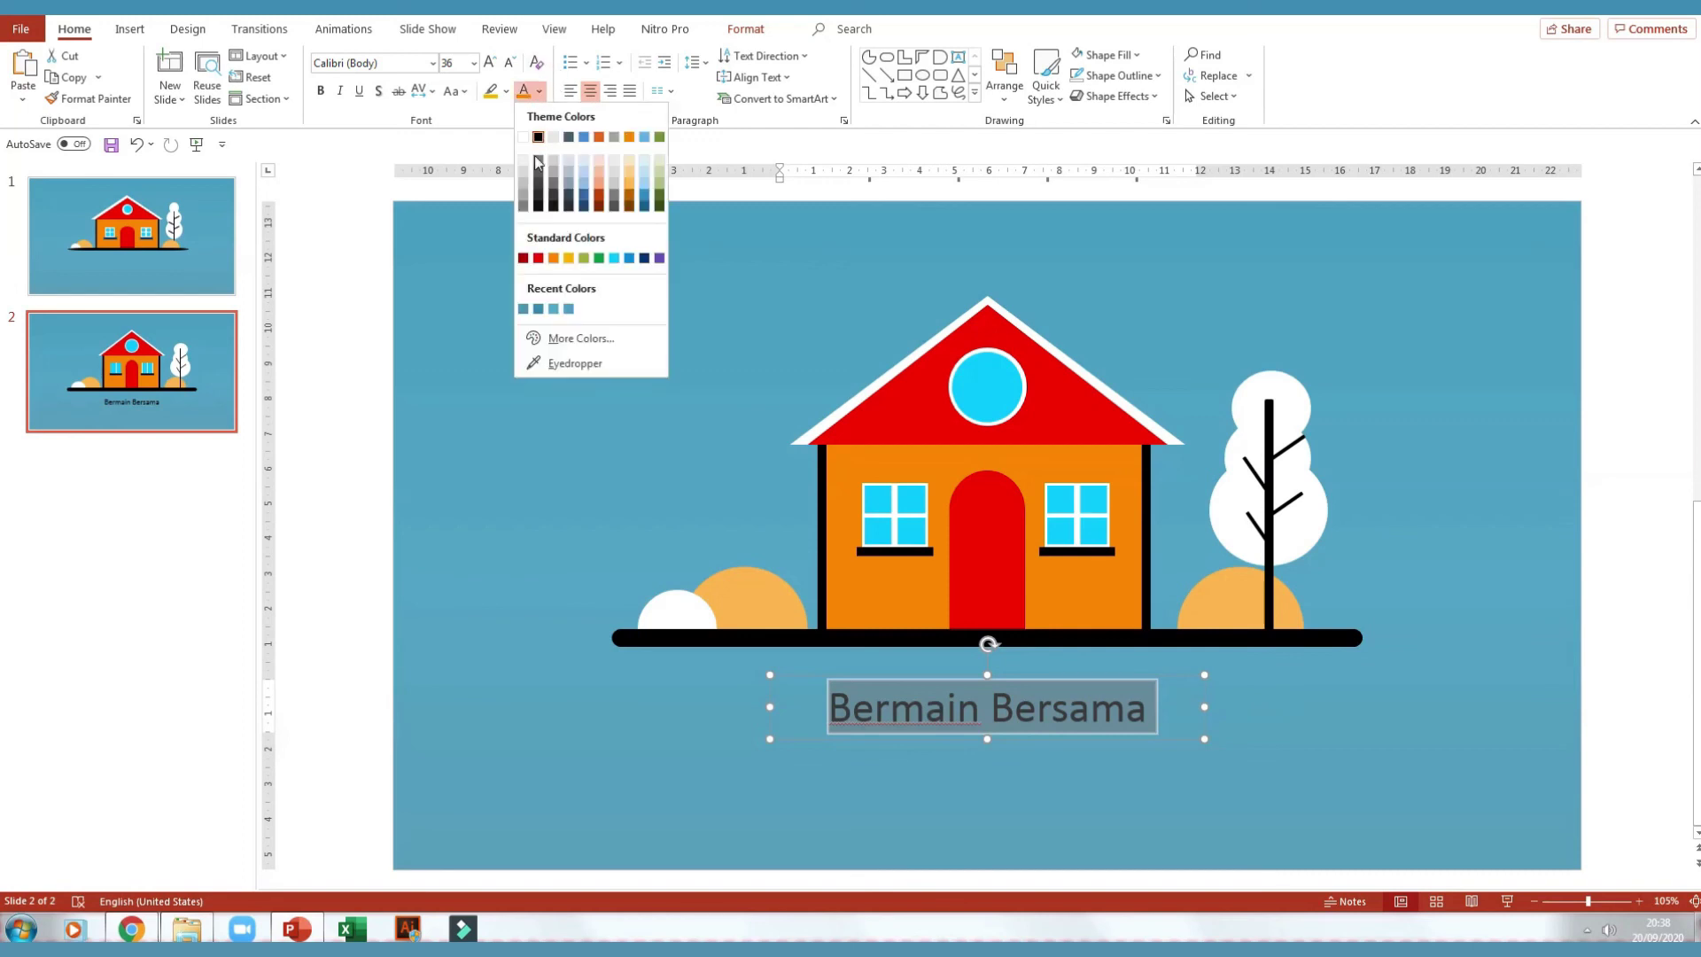
pyautogui.click(522, 257)
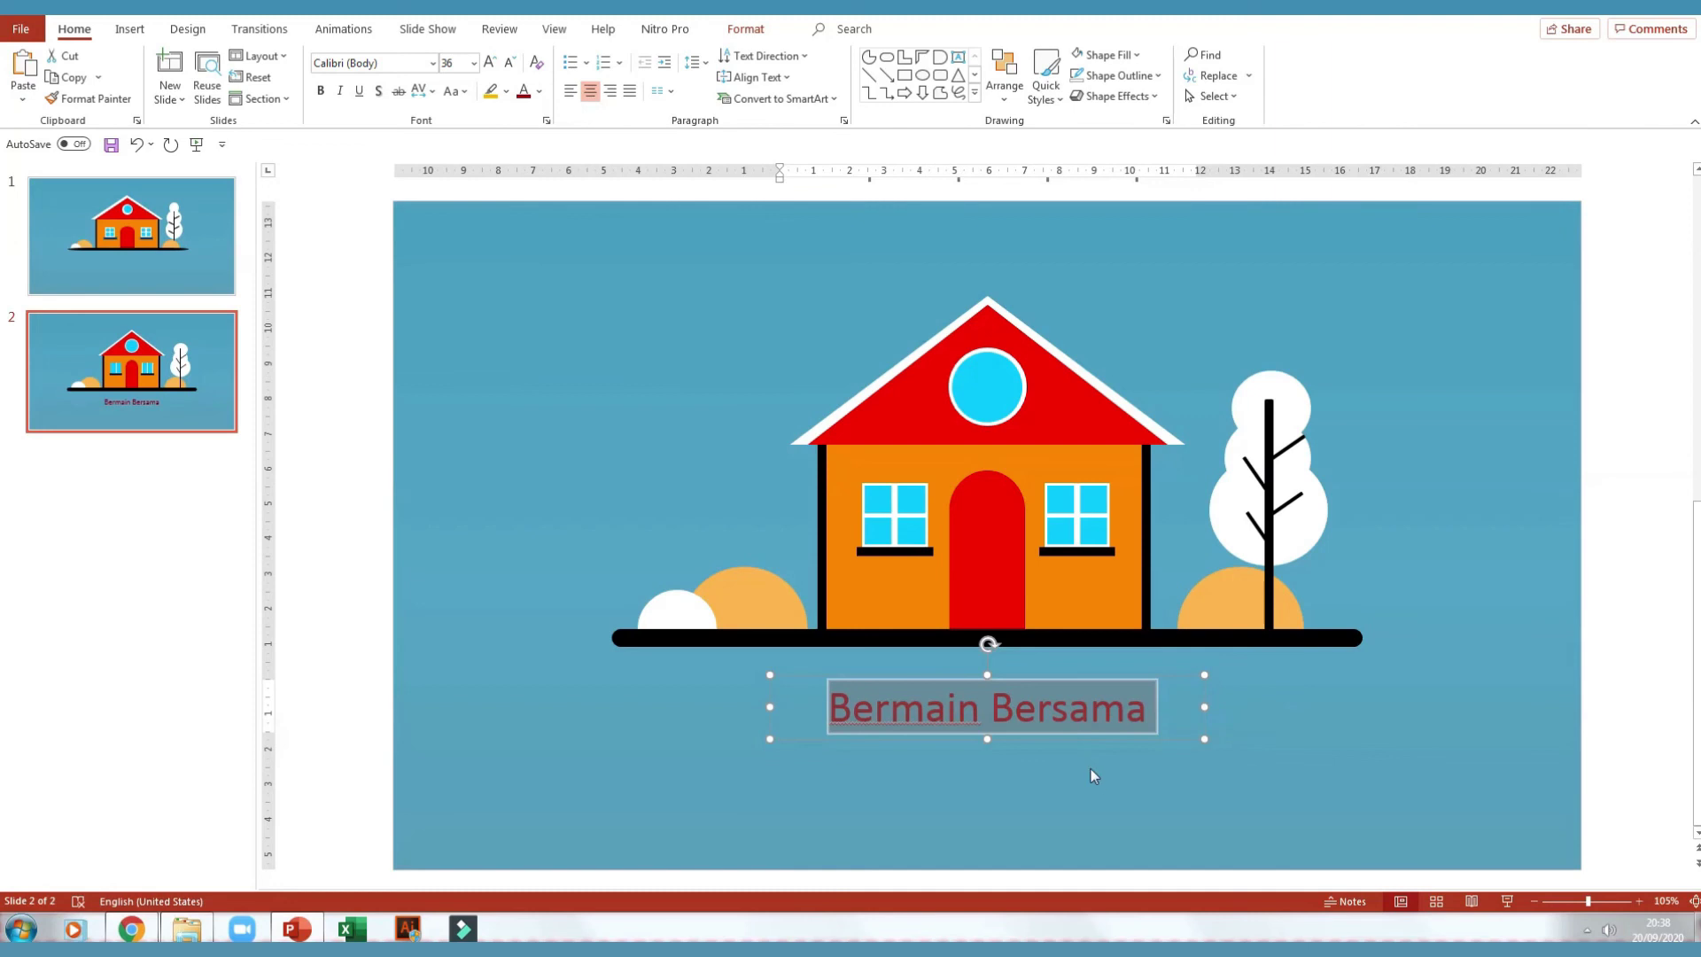
# Duplicate the caption, change the copy to 'Mendekatkan Hubungan Keluarga' and centre it below
pyautogui.click(1065, 738)
pyautogui.hotkey('ctrl', 'd')
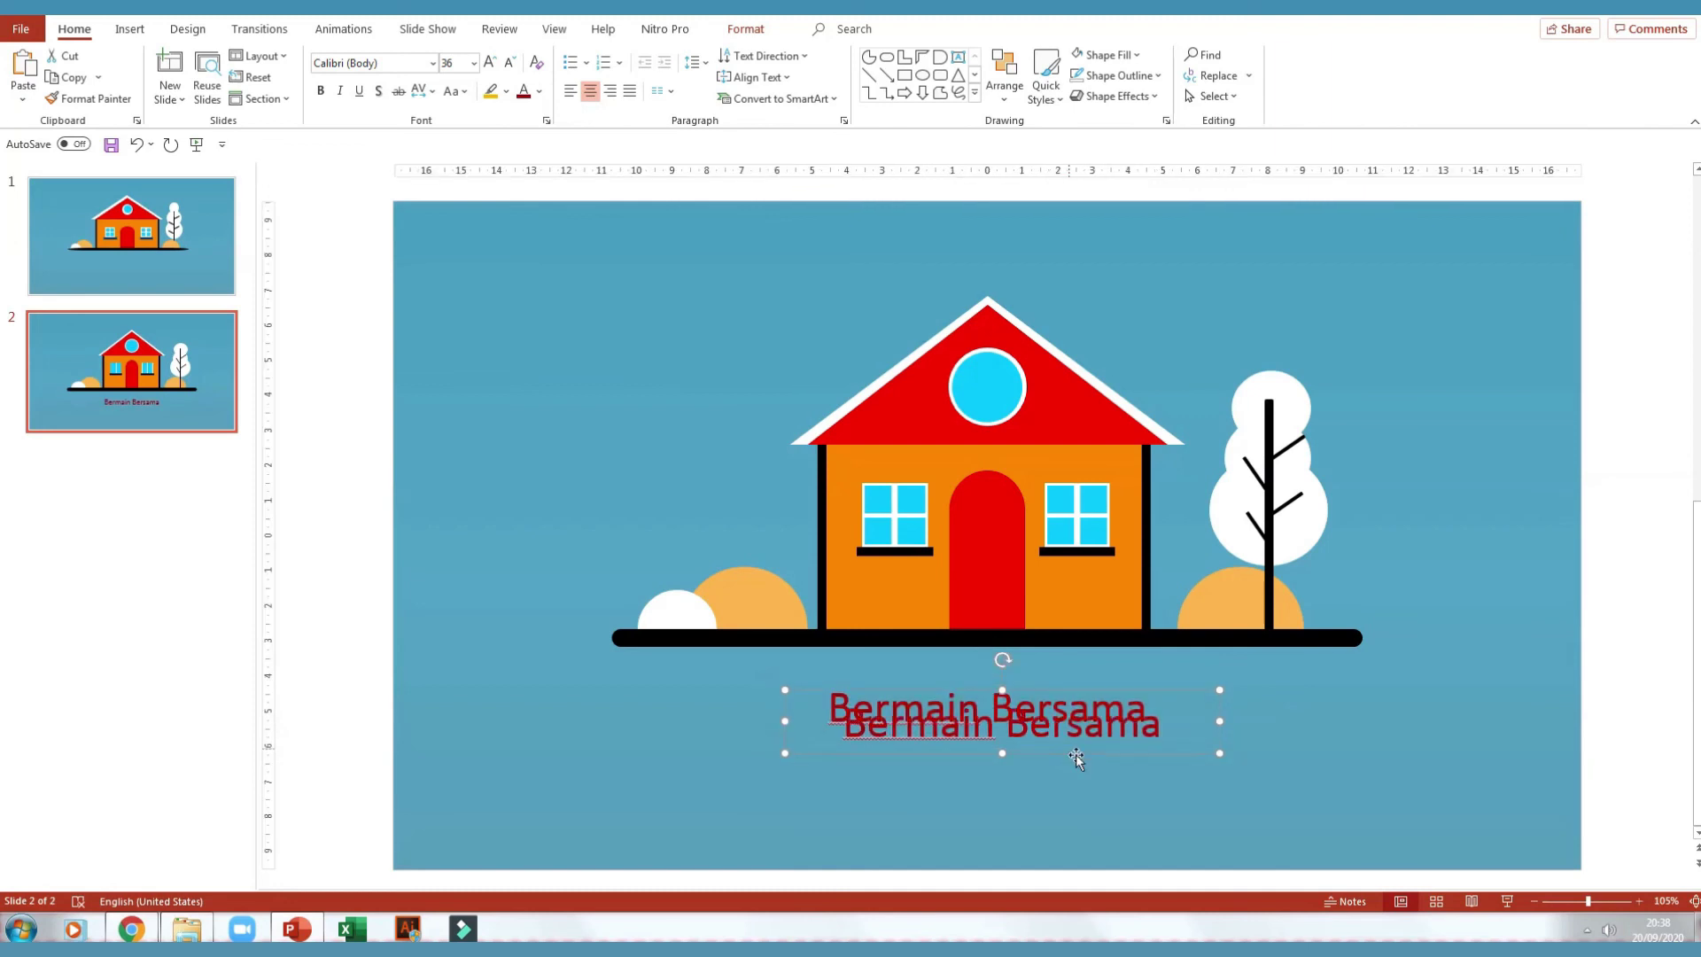
pyautogui.moveTo(1067, 759); pyautogui.dragTo(1051, 782)
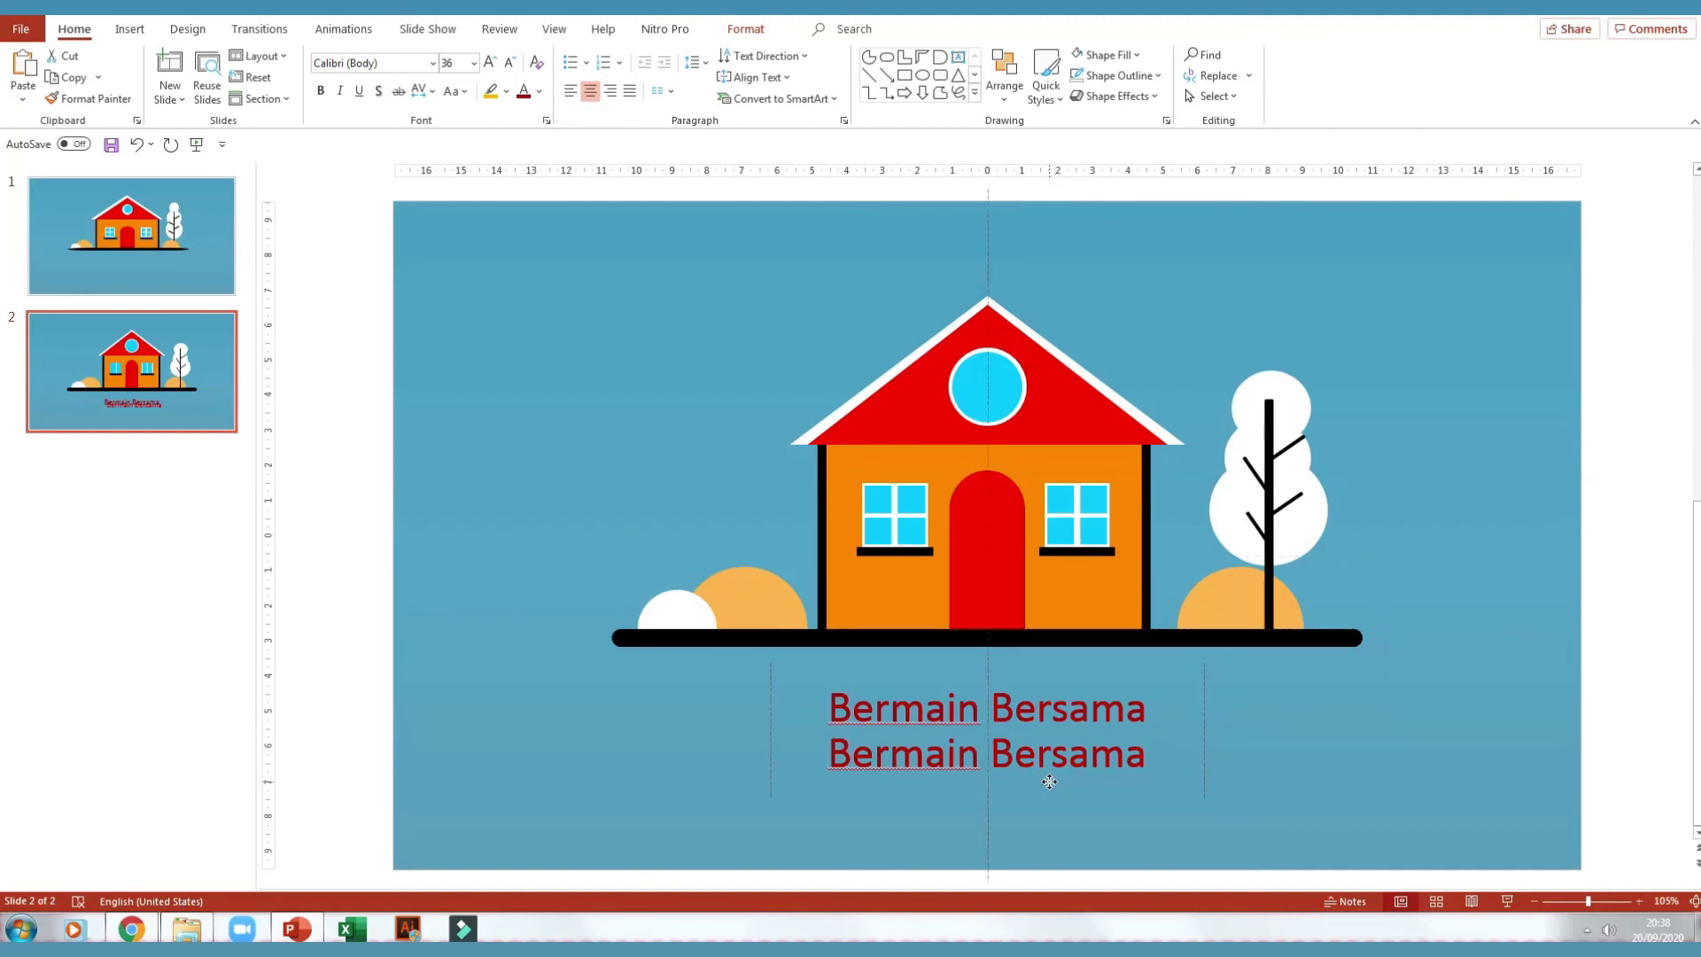
pyautogui.tripleClick(1012, 767)
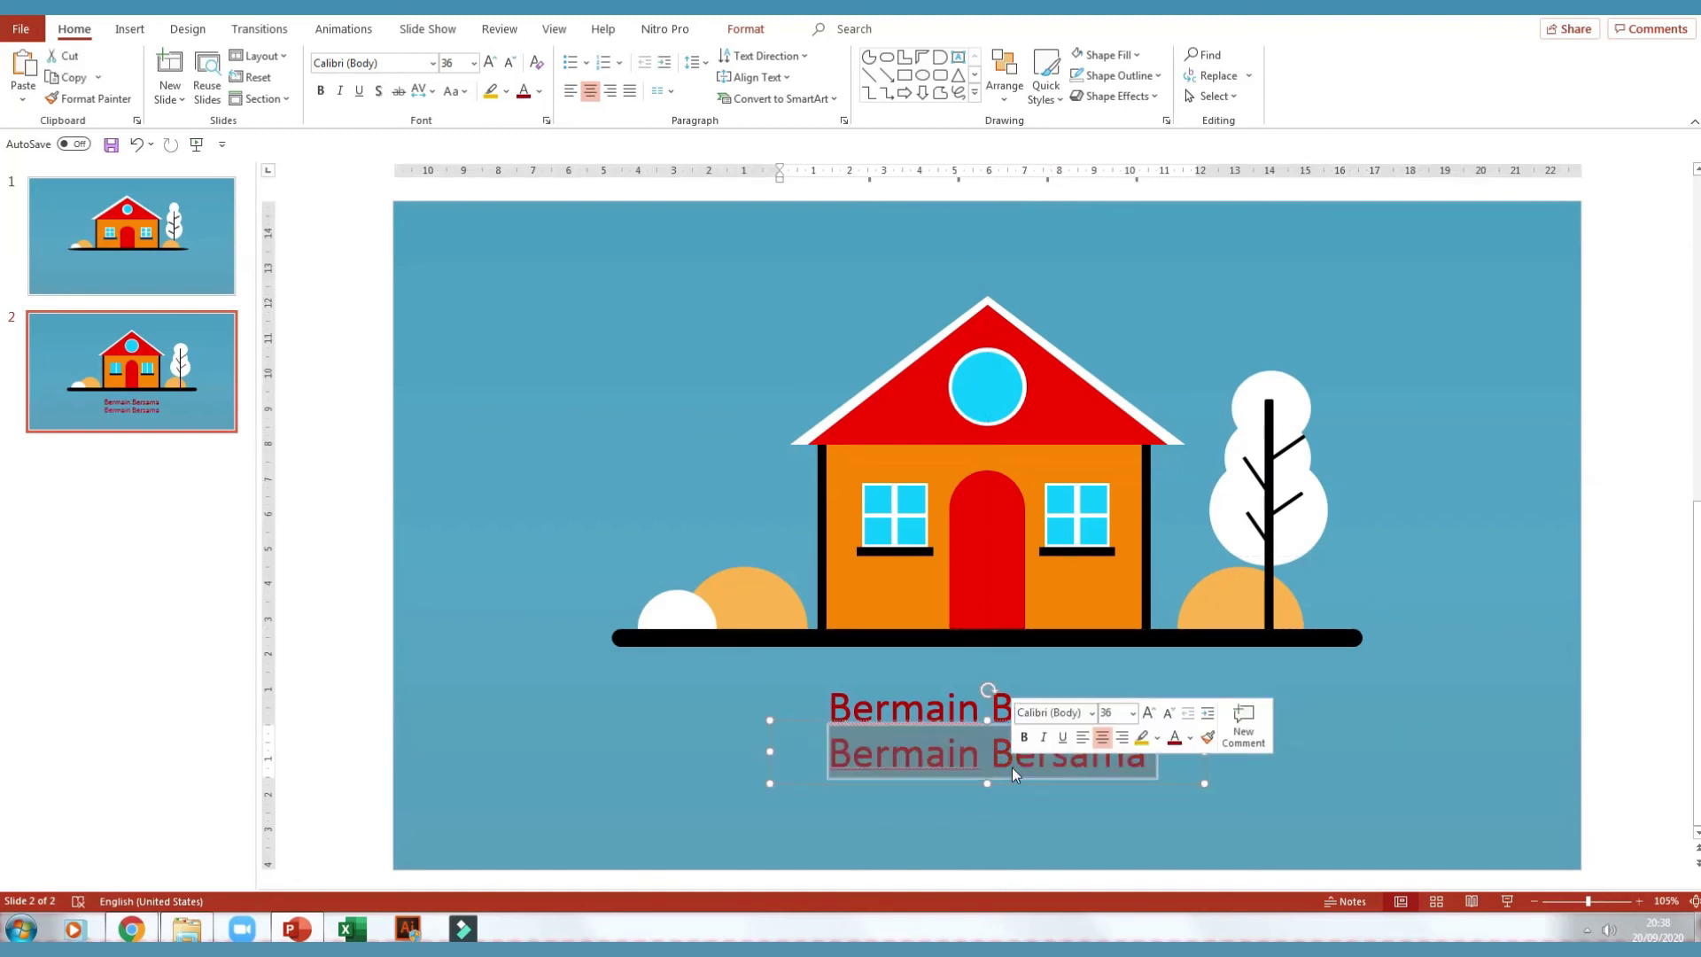
pyautogui.write('Mendekatkan ')
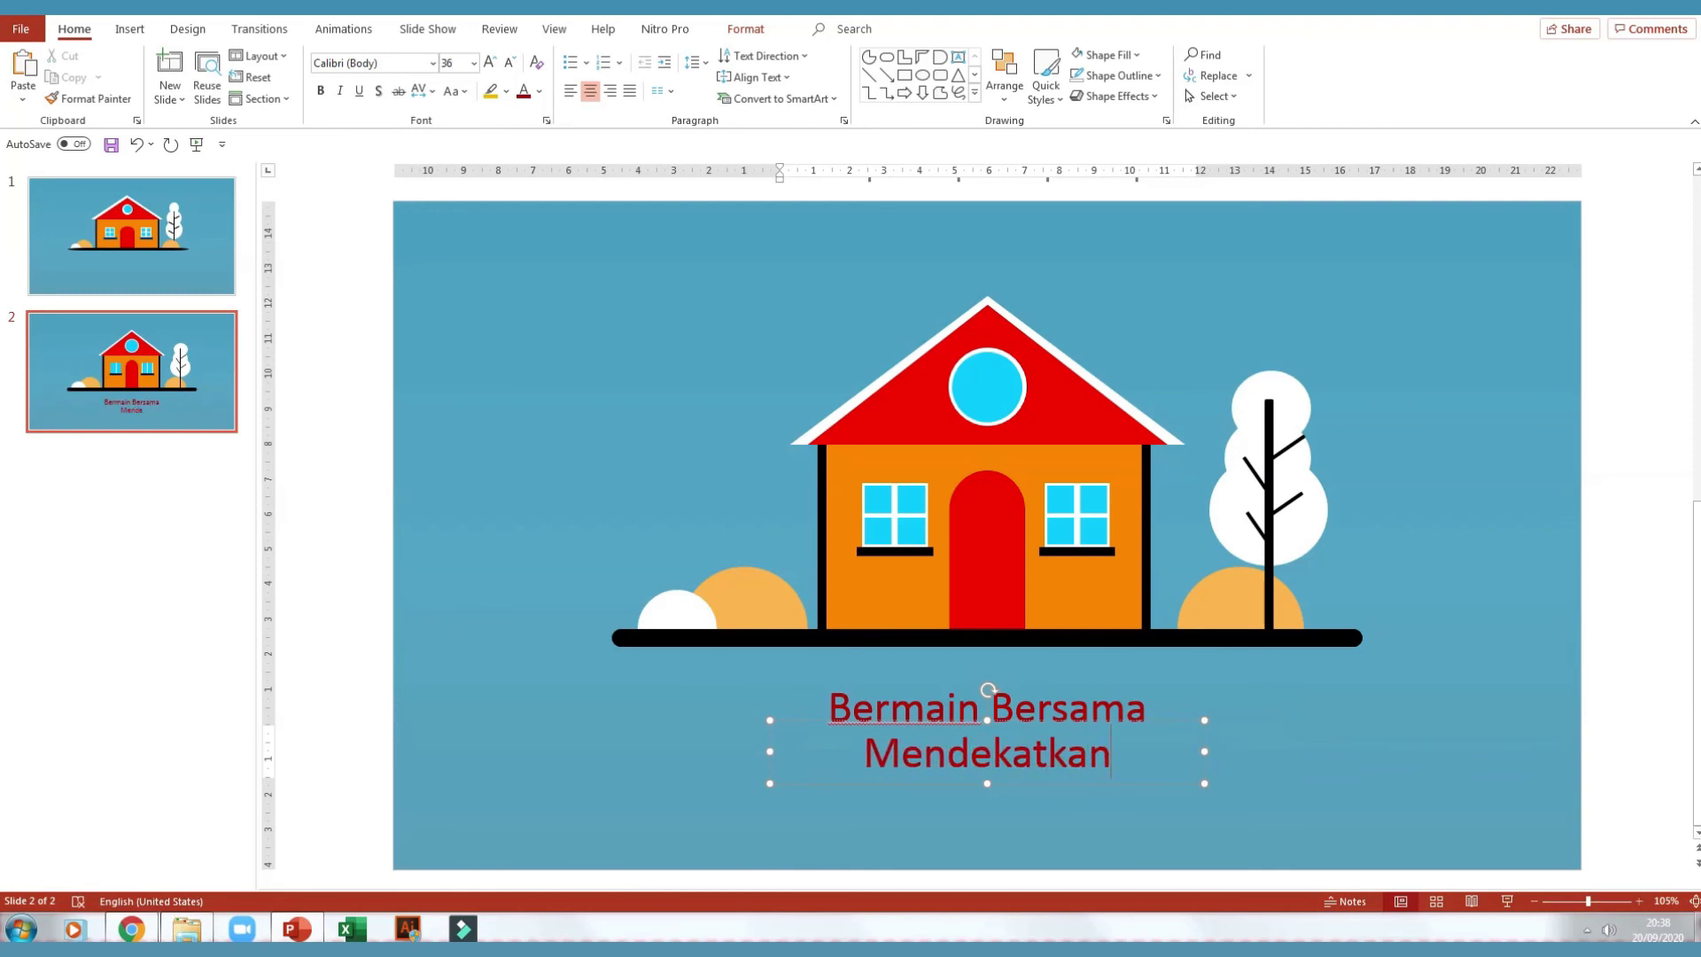
pyautogui.write('Hubungan ')
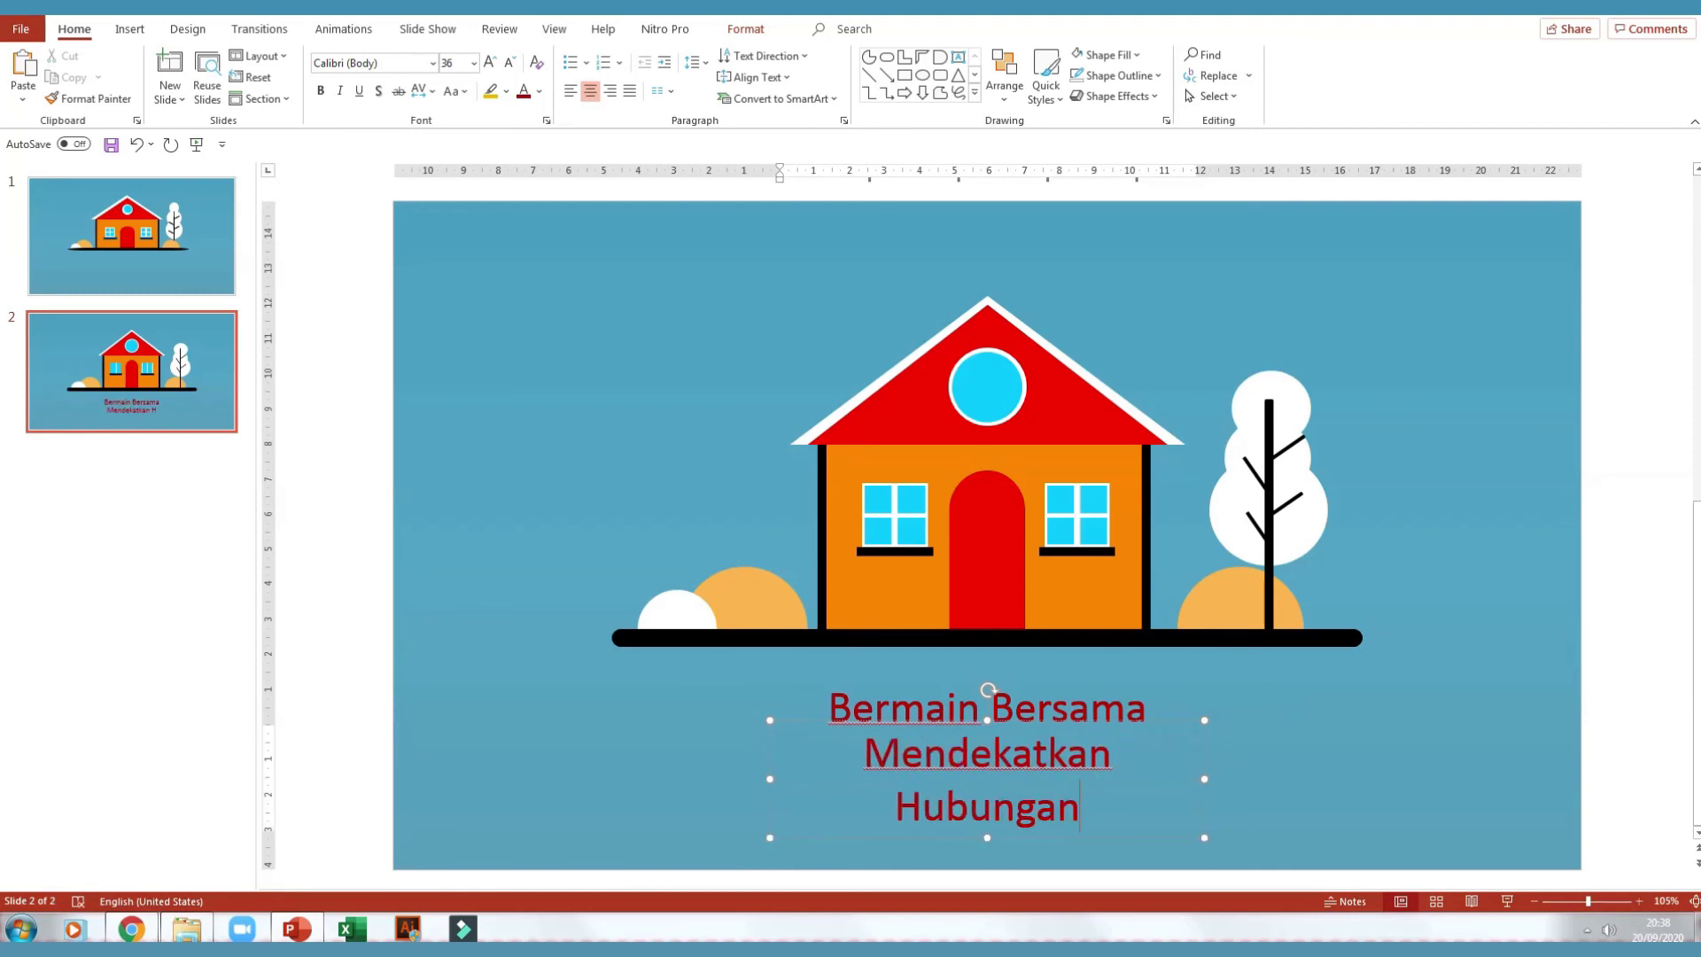
pyautogui.write('Keluar')
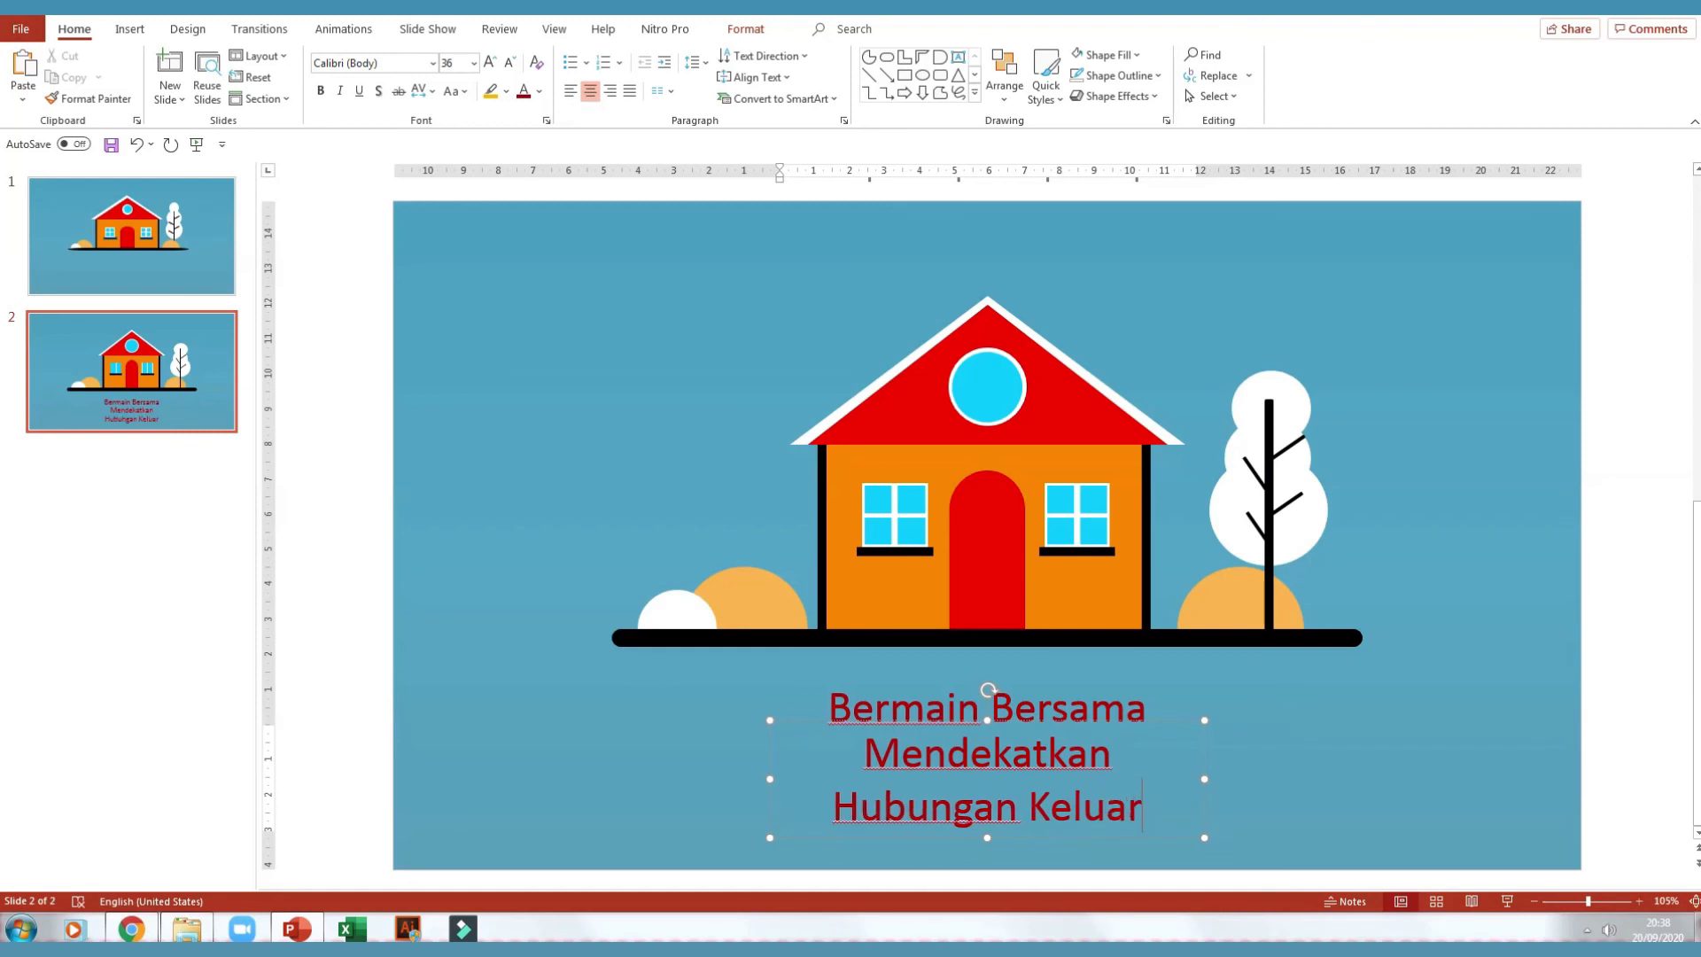
pyautogui.write('ga')
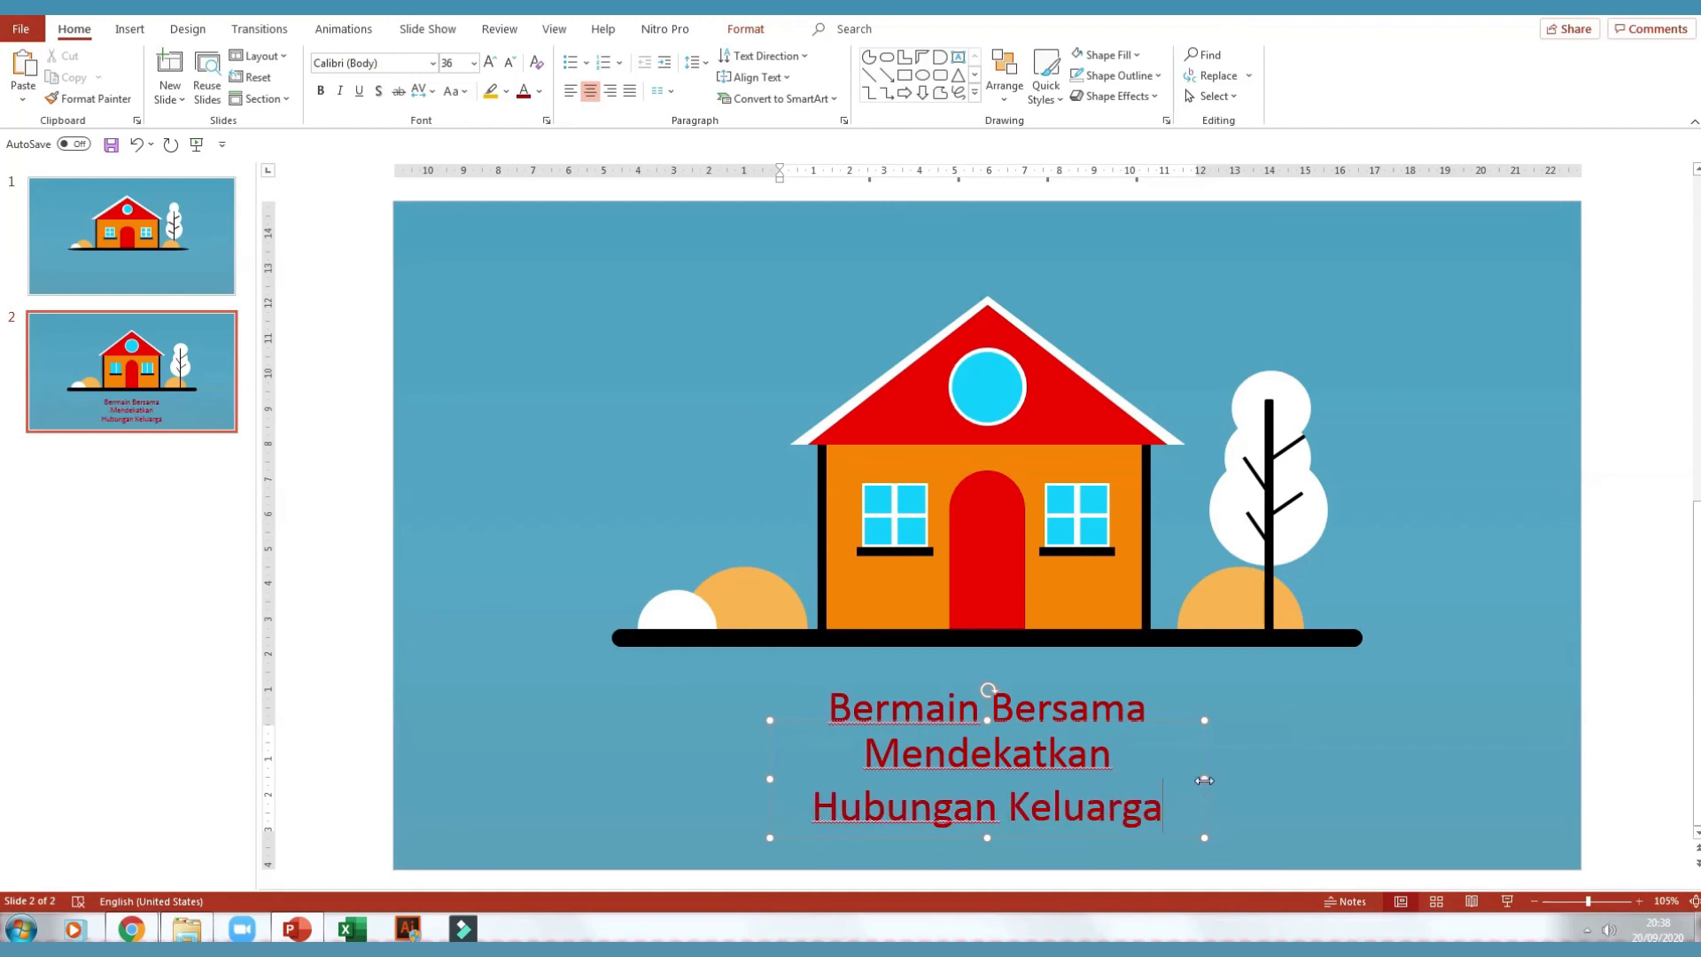
pyautogui.moveTo(1204, 780); pyautogui.dragTo(1488, 764)
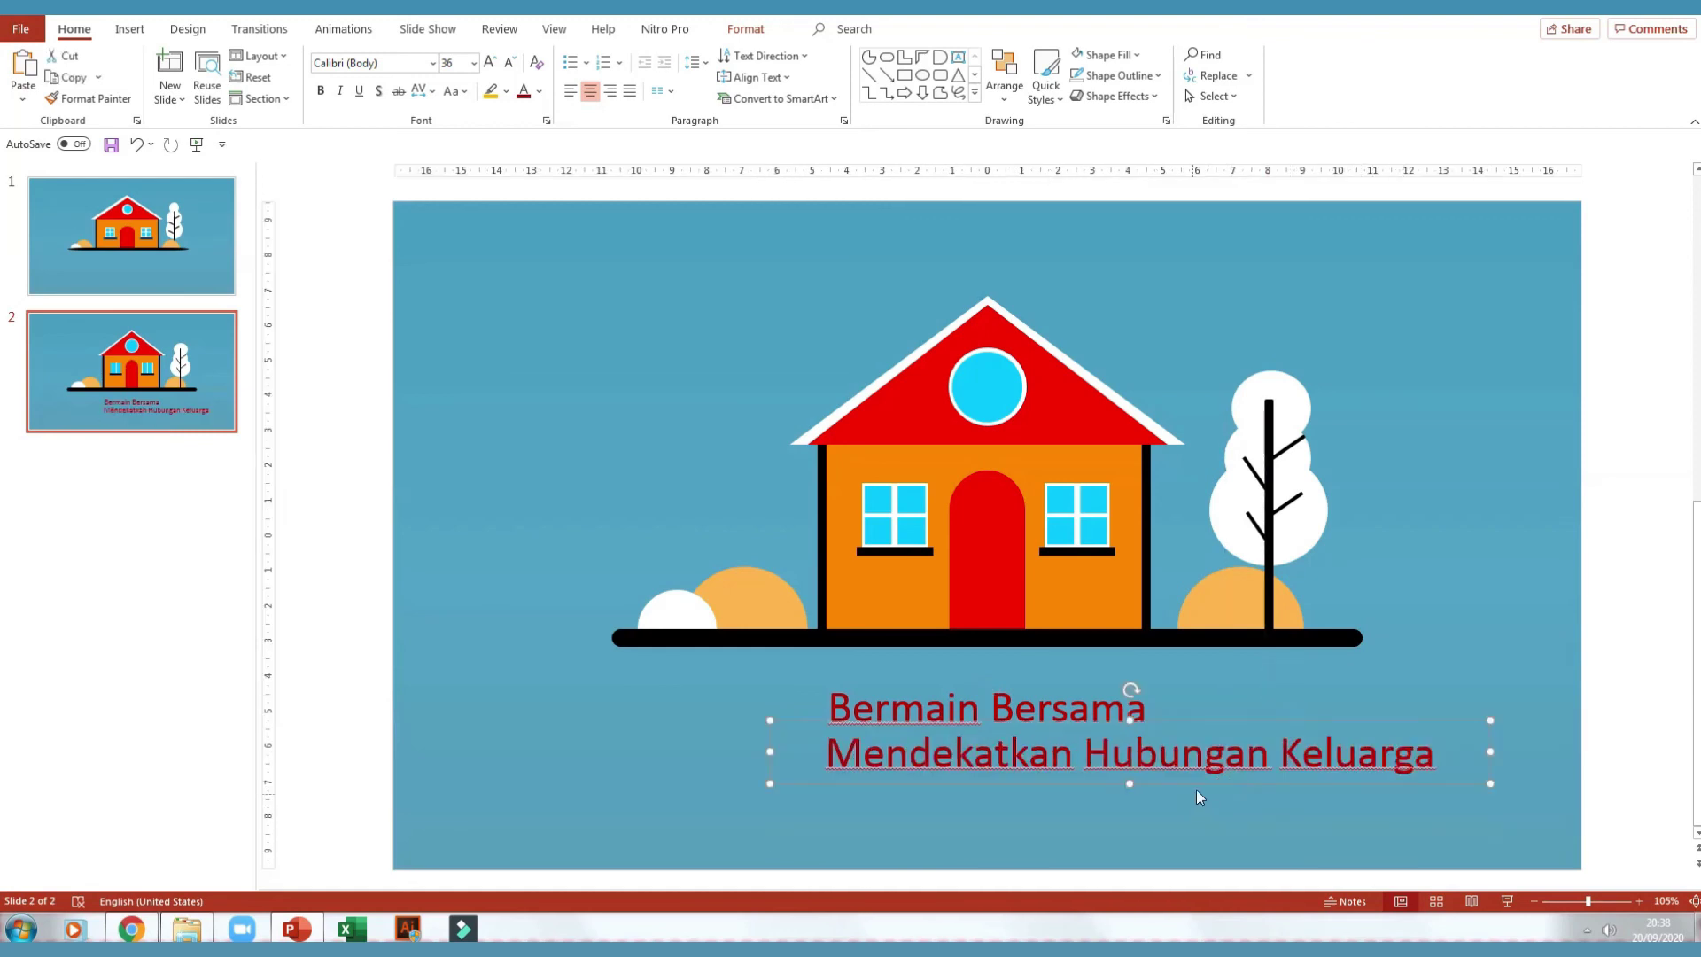
pyautogui.moveTo(1198, 792); pyautogui.dragTo(1123, 795)
pyautogui.moveTo(1063, 795); pyautogui.dragTo(1055, 787)
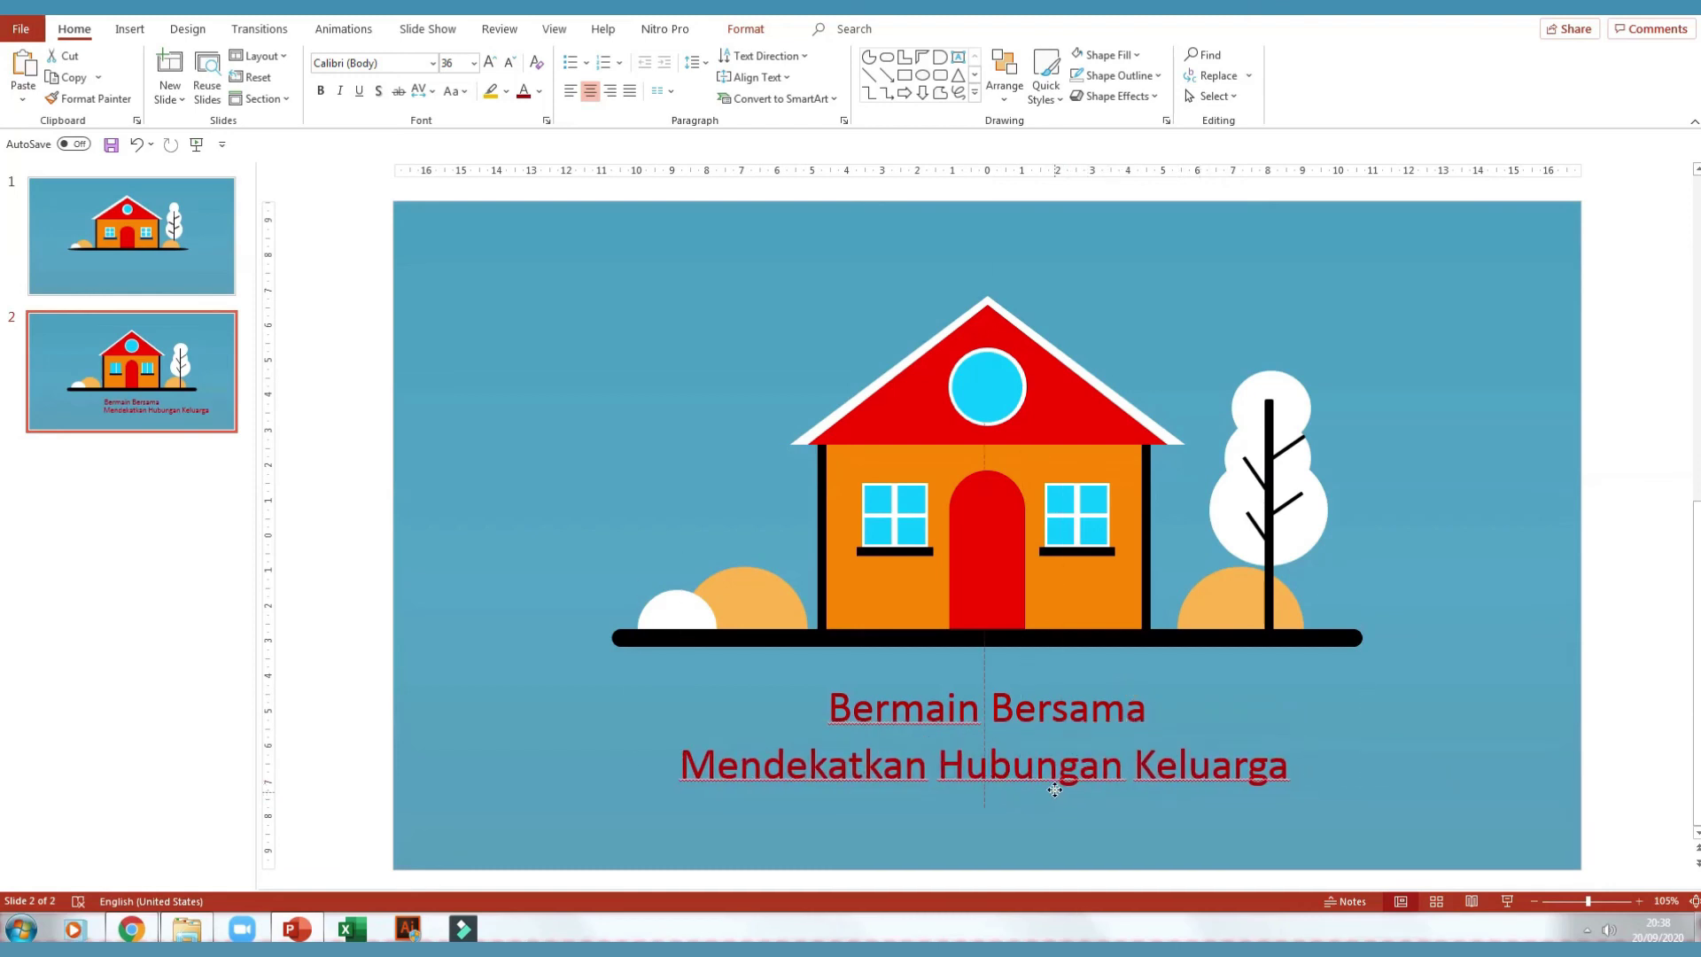
pyautogui.click(1452, 723)
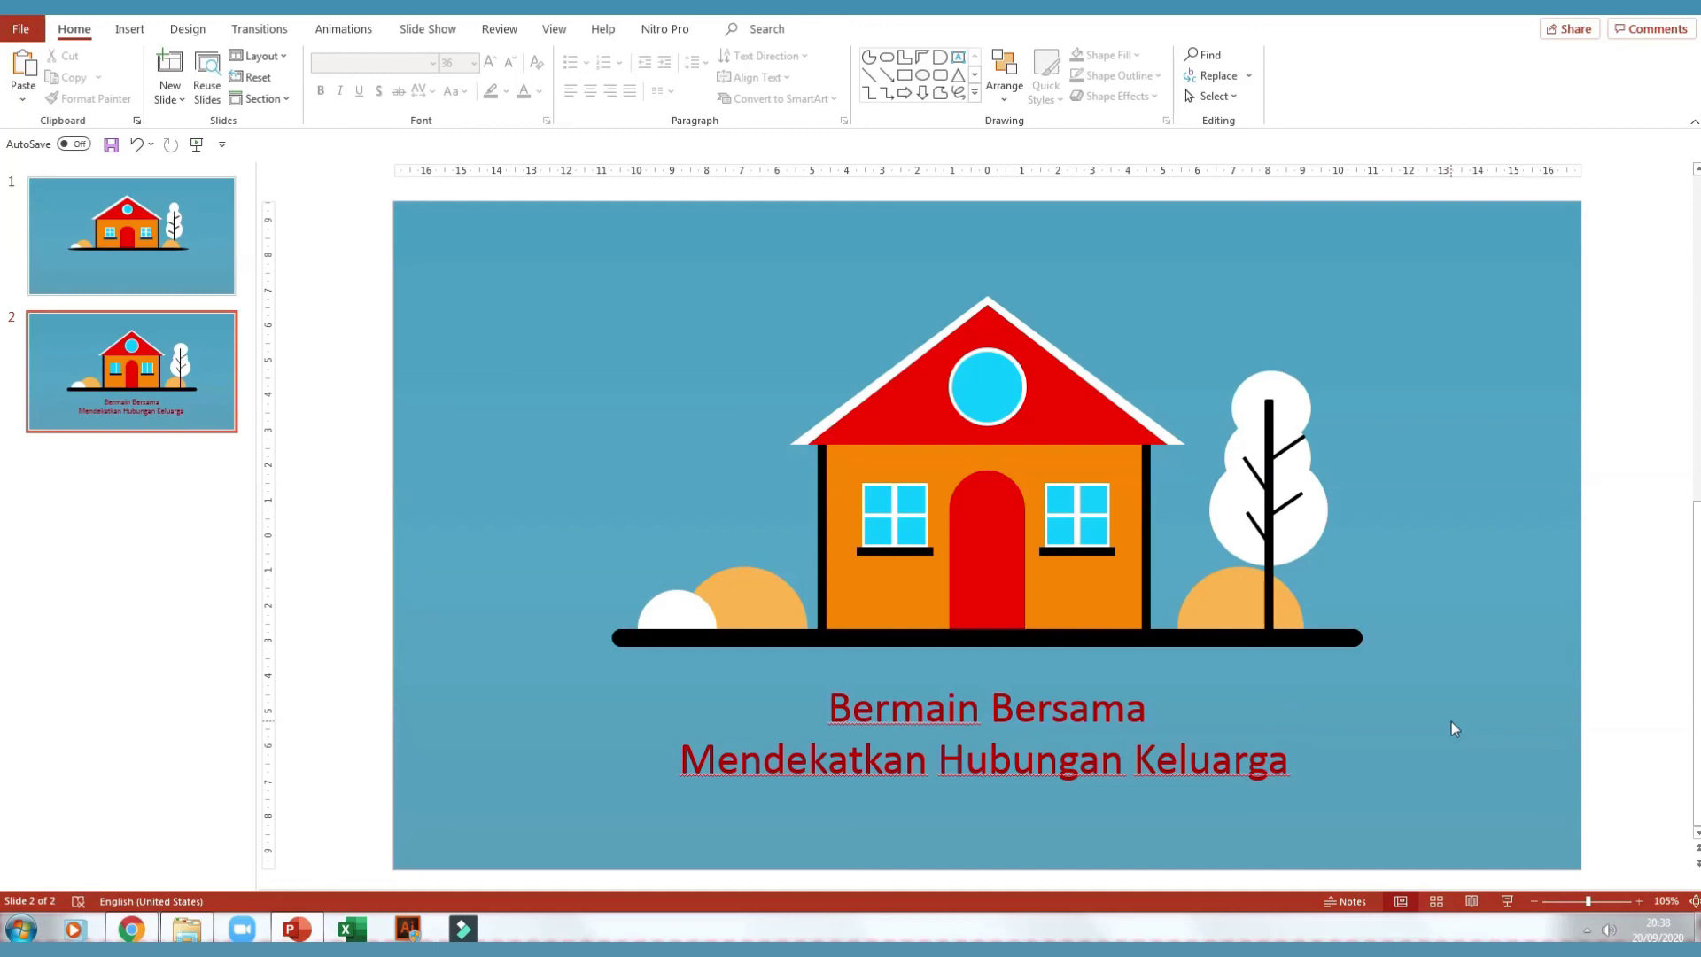
# Shadow the caption lines 'Bermain Bersama' and 'Mendekatkan Hubungan Keluarga', then present slide 2 full screen
pyautogui.tripleClick(988, 705)
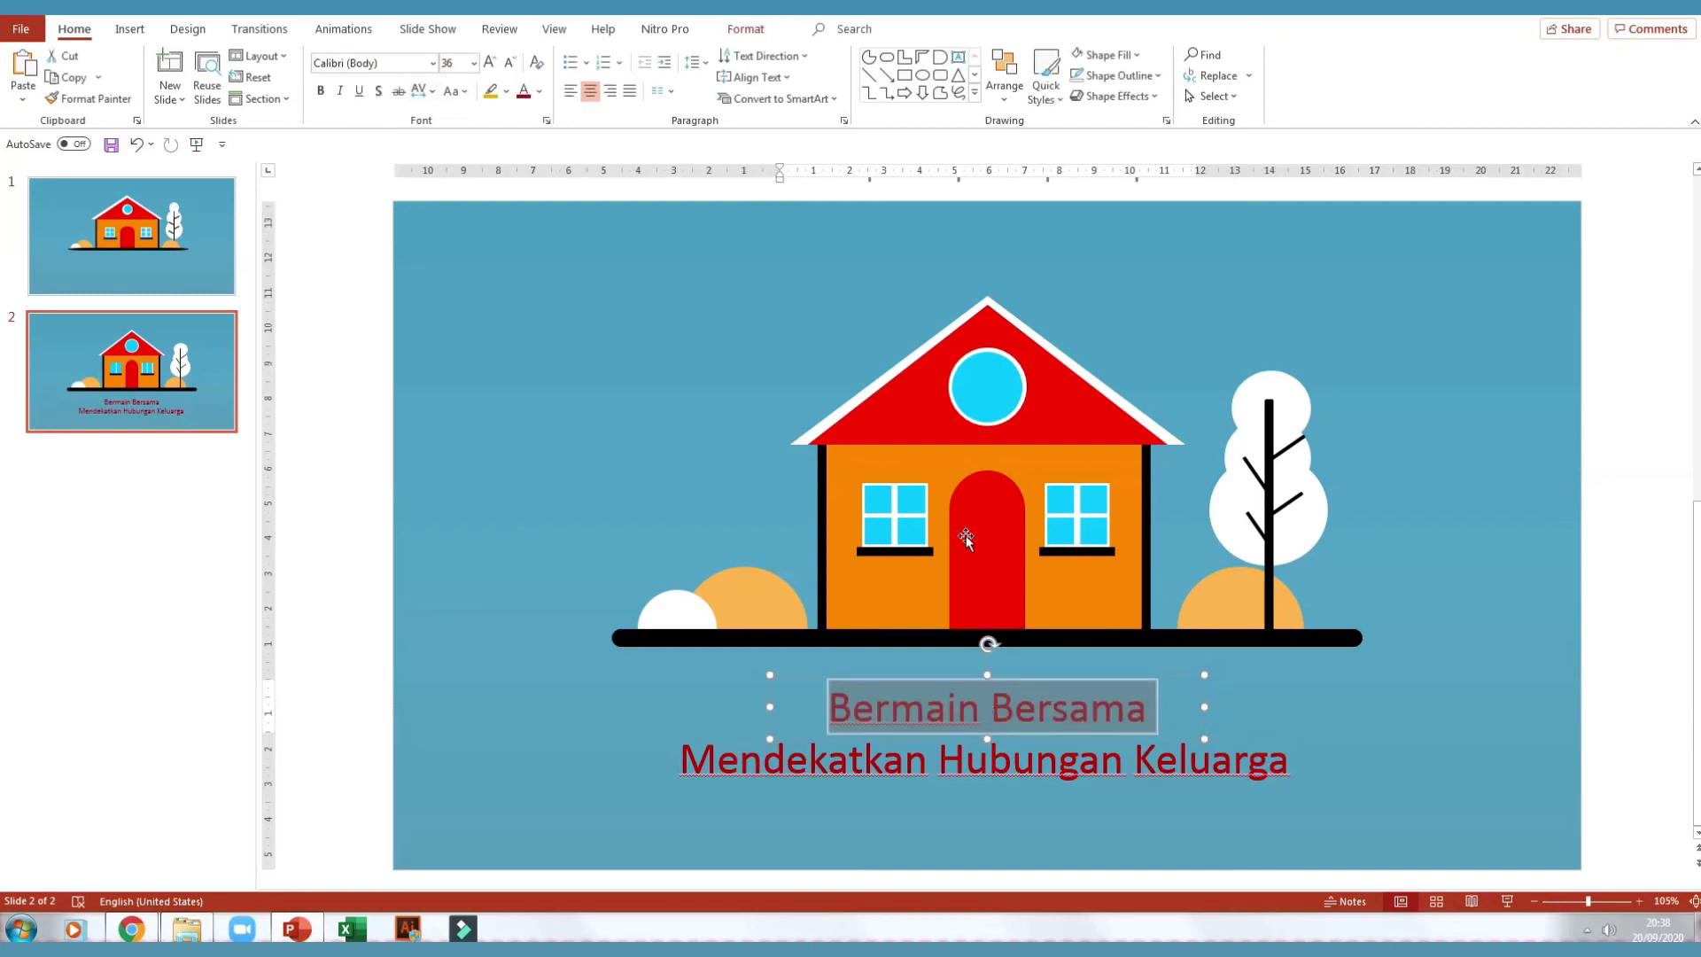
pyautogui.click(381, 92)
pyautogui.tripleClick(983, 760)
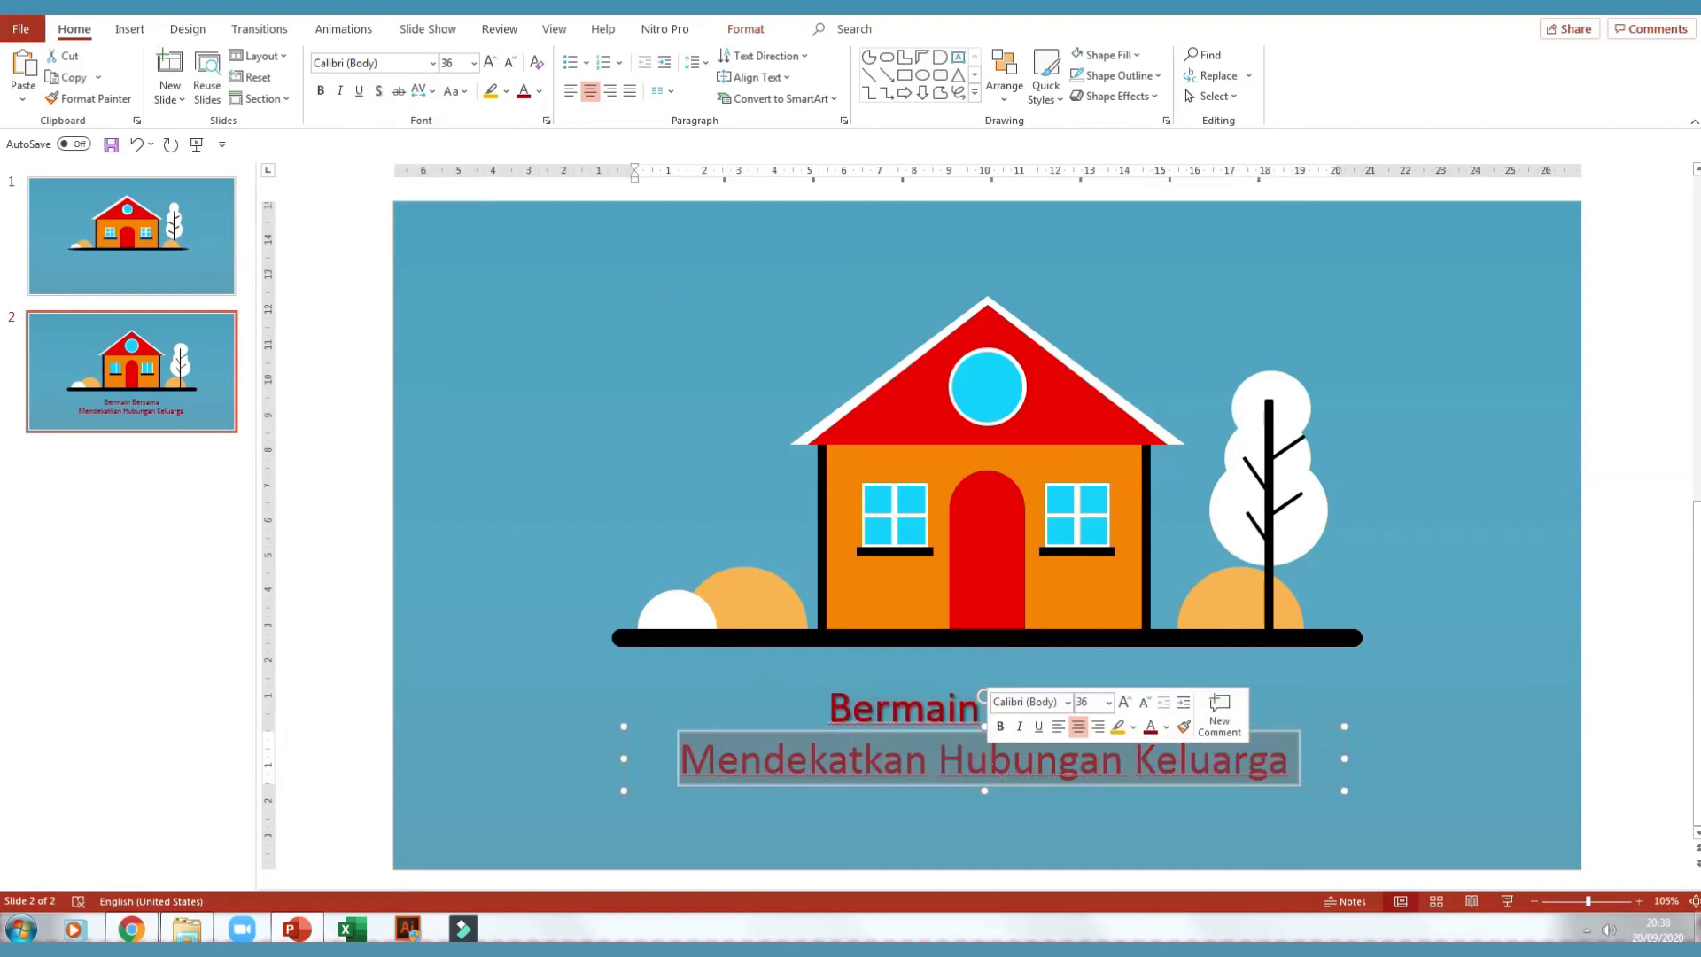
pyautogui.click(379, 92)
pyautogui.click(443, 353)
pyautogui.click(1507, 901)
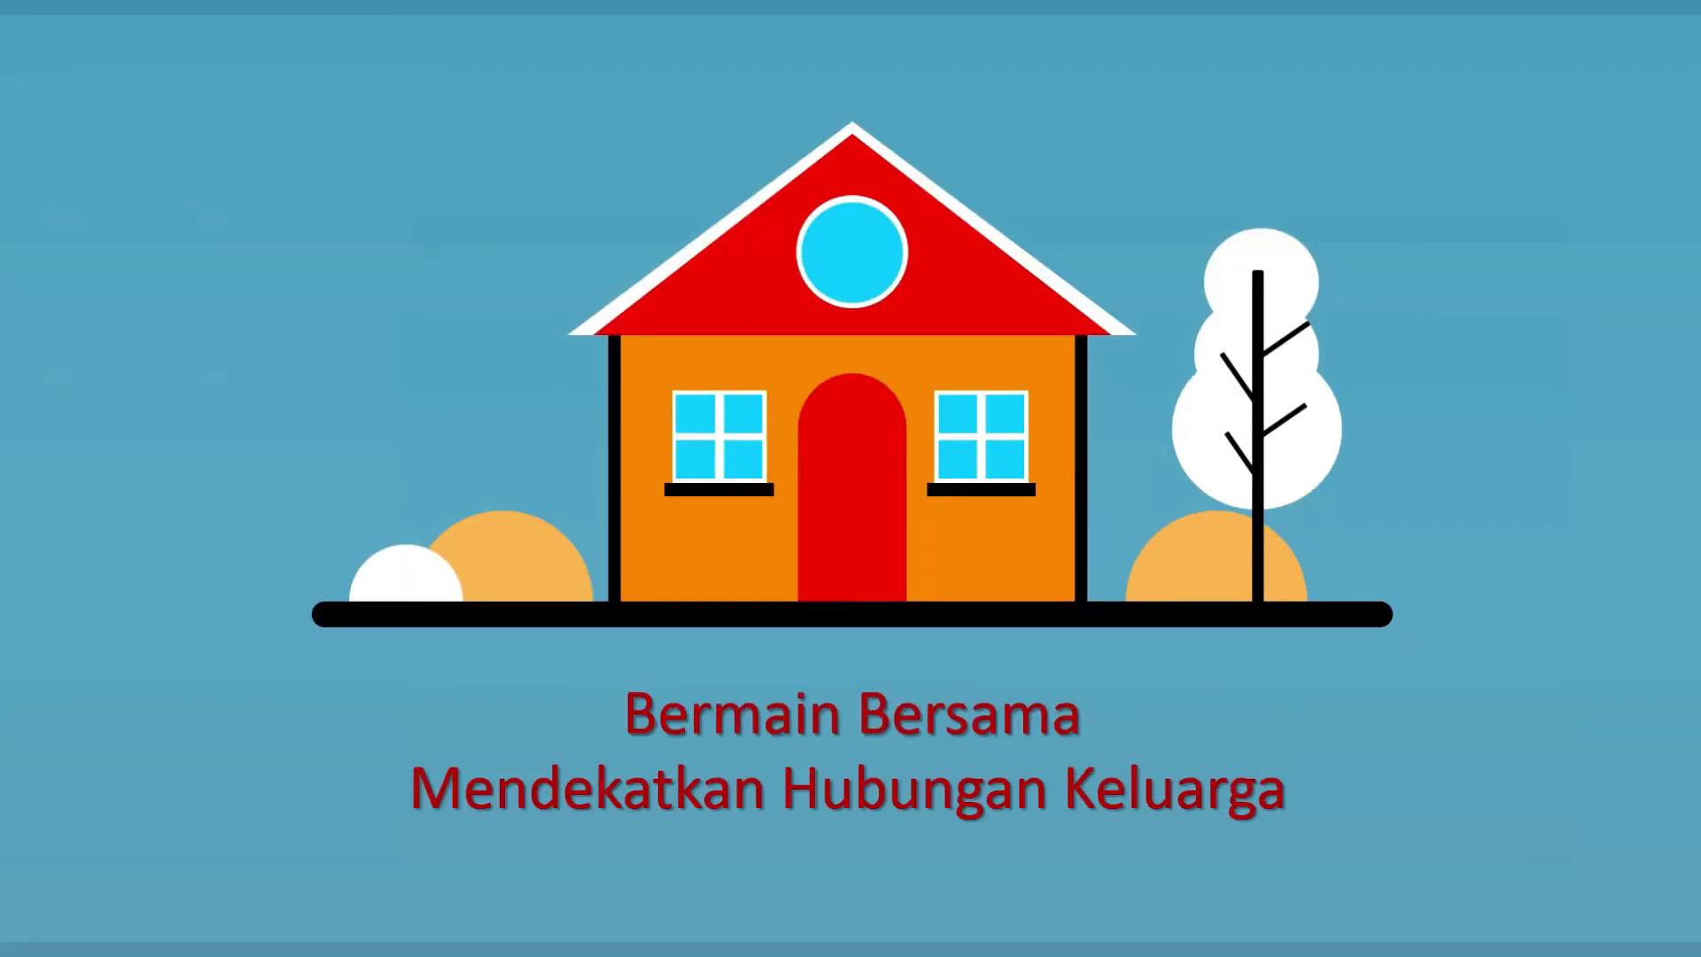